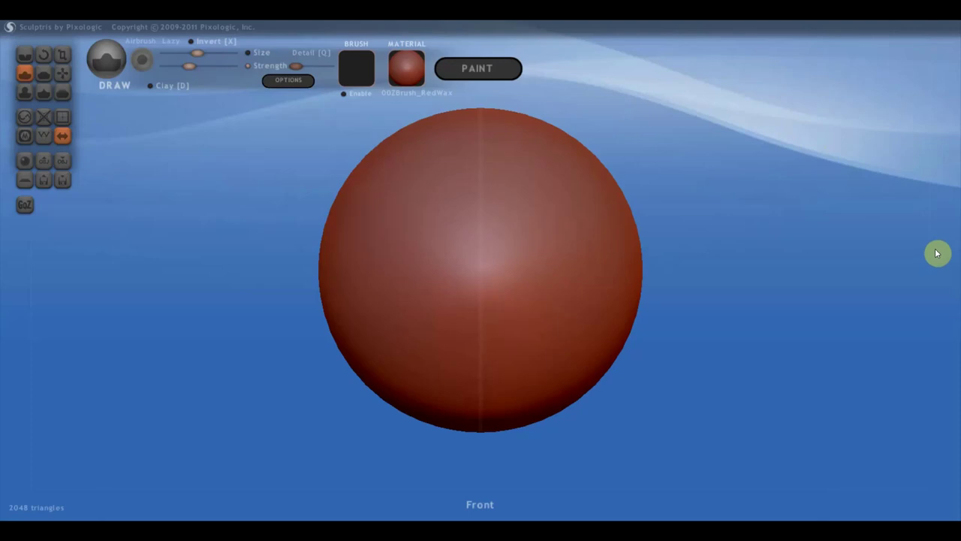
Toggle mirror symmetry off and back on, then turn the sphere to a new angle.
scroll(599, 165, down, 3)
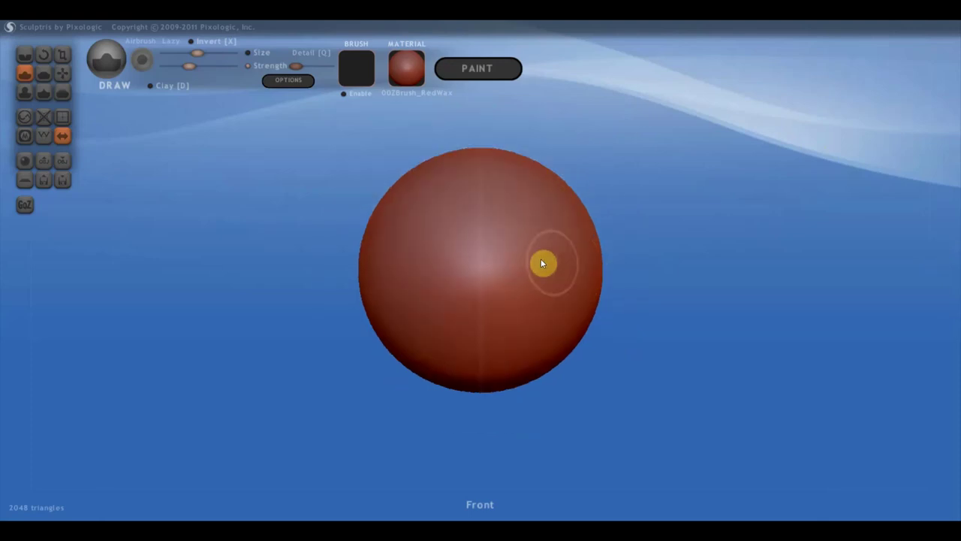
click(63, 136)
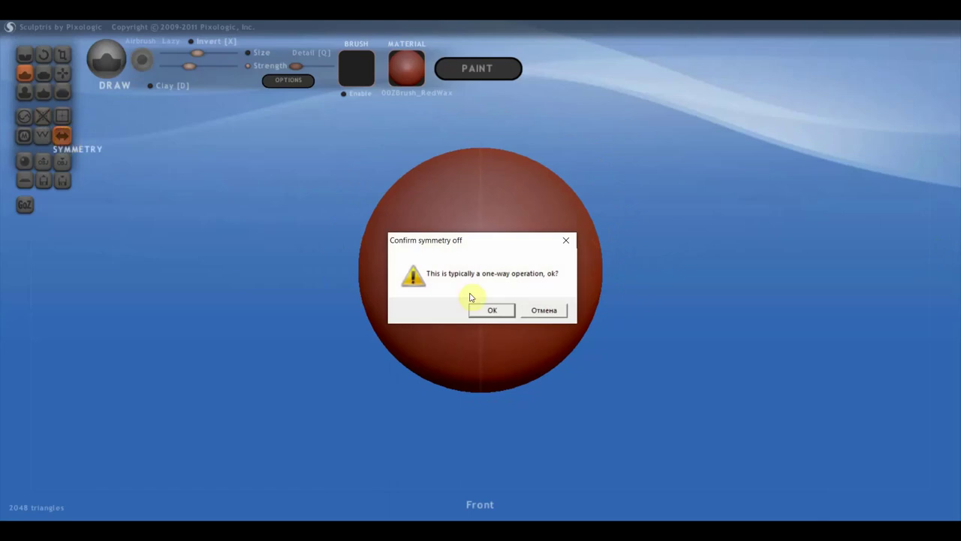
click(490, 310)
click(68, 138)
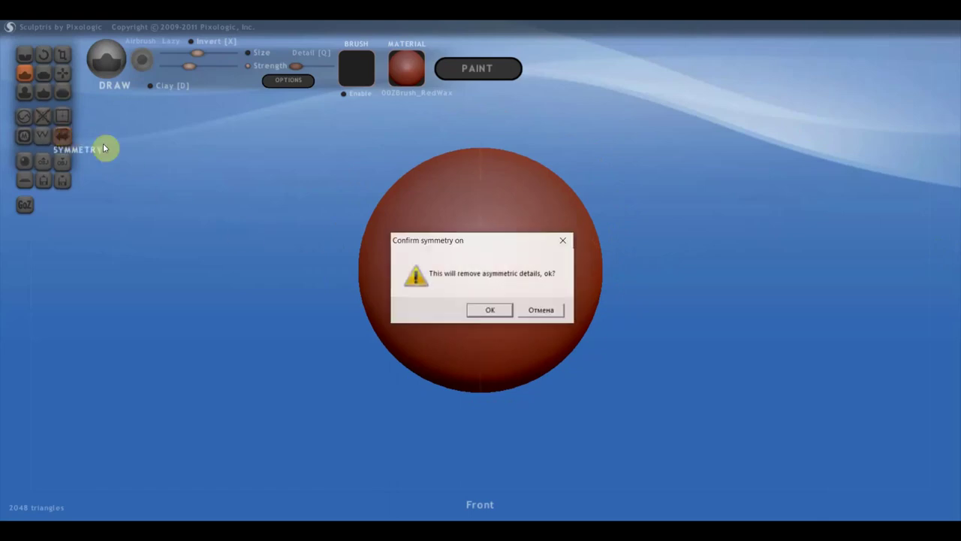
click(485, 308)
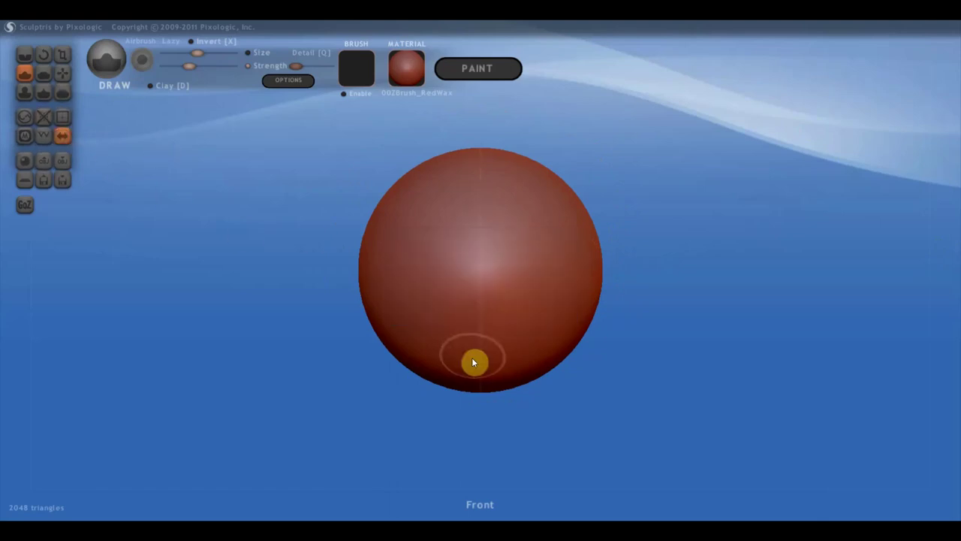
drag(694, 347, 505, 353)
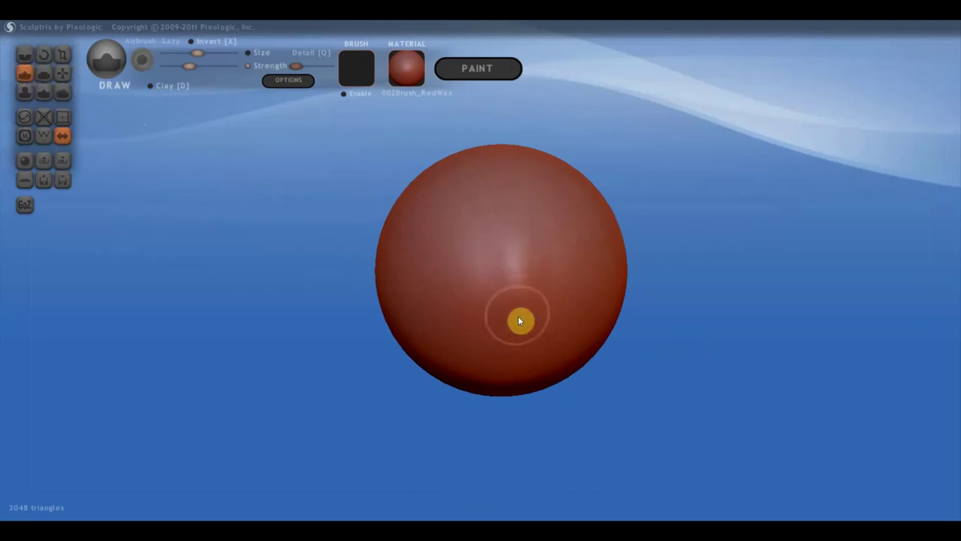
Try a vertical ridge and undo it, then raise a ridge down the sphere's centre.
drag(518, 293, 518, 227)
drag(522, 320, 524, 223)
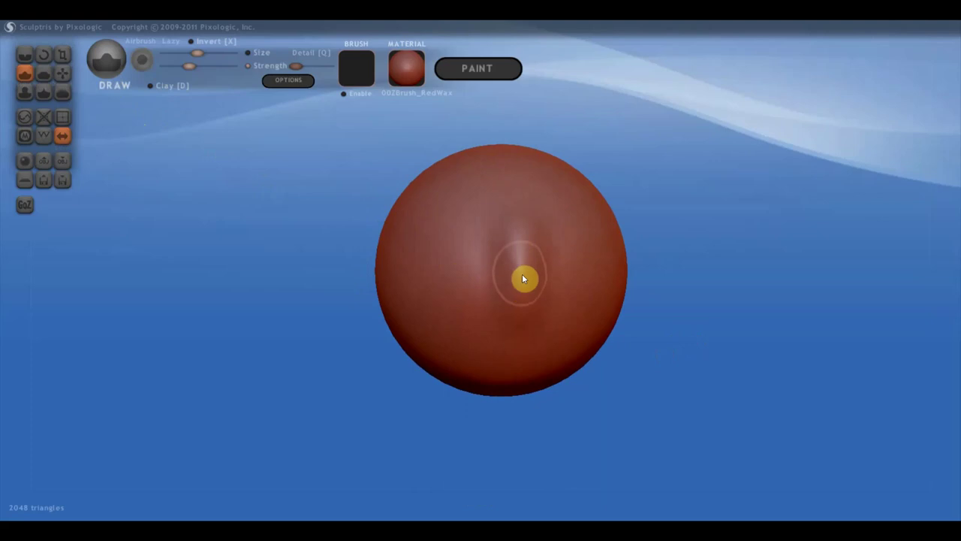
mouse_move(646, 260)
mouse_down()
mouse_move(754, 264)
mouse_move(548, 280)
mouse_up()
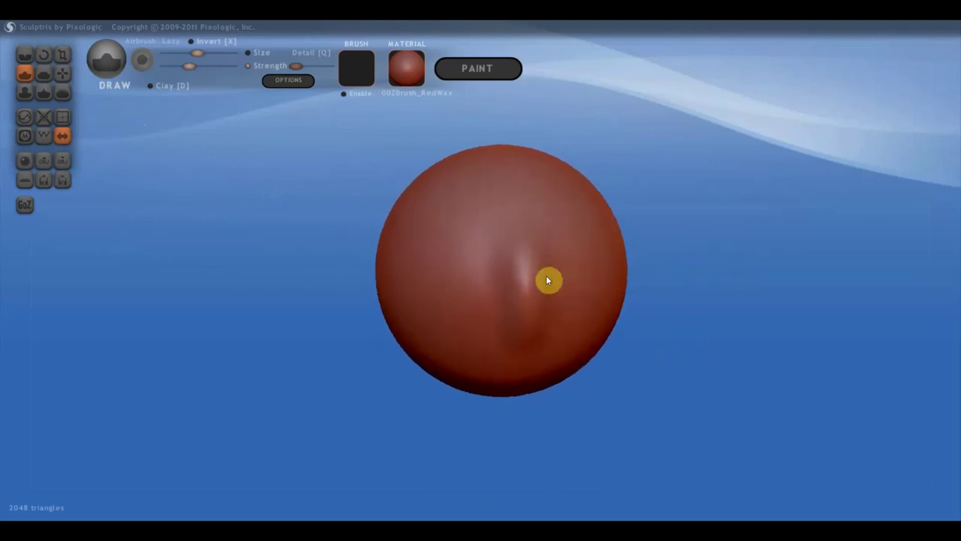
key(ctrl+z)
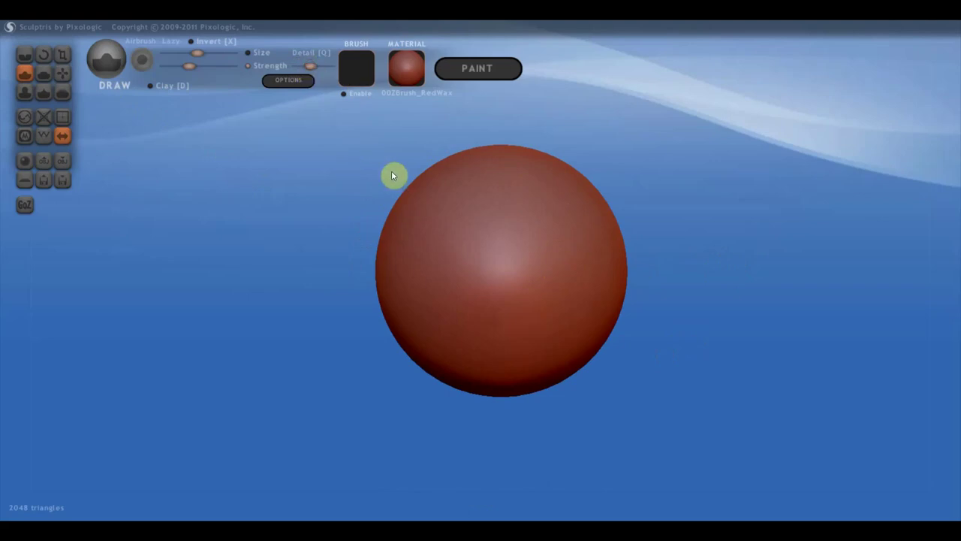
drag(518, 251, 513, 331)
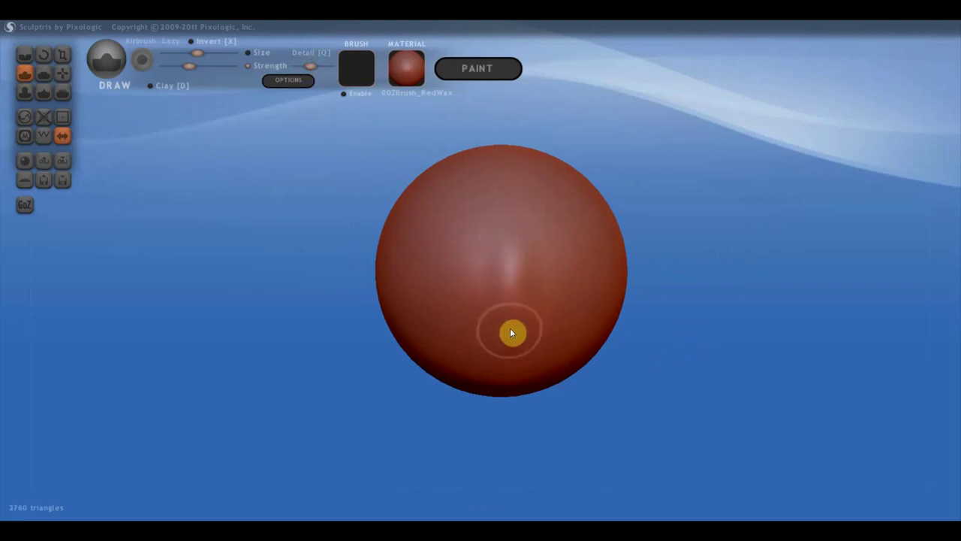
drag(516, 235, 516, 311)
right_drag(515, 311, 715, 286)
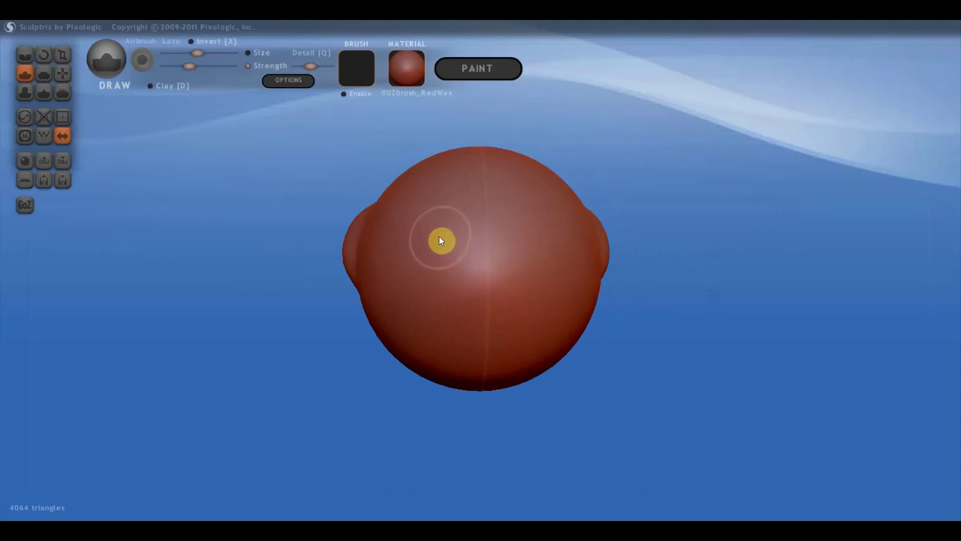
Press in mirrored eye sockets, build up the muzzle below, and return to front view.
drag(431, 243, 434, 244)
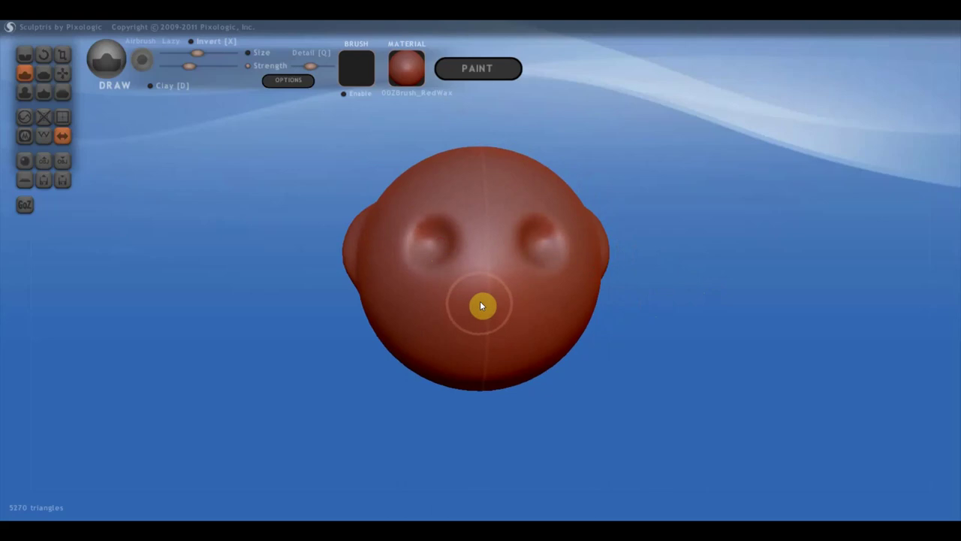
mouse_move(488, 280)
mouse_down()
mouse_move(443, 286)
mouse_move(489, 283)
mouse_move(487, 302)
mouse_up()
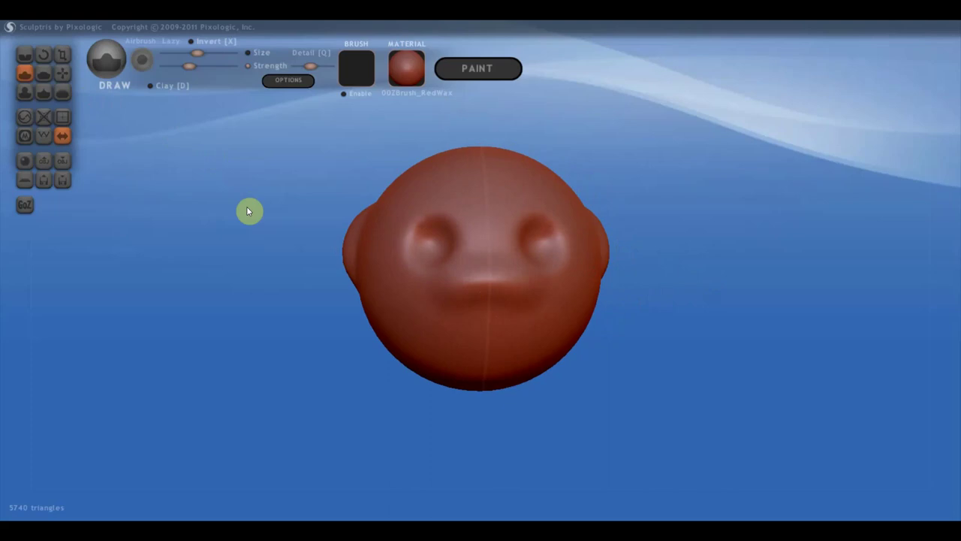
shift+right_drag(392, 289, 385, 295)
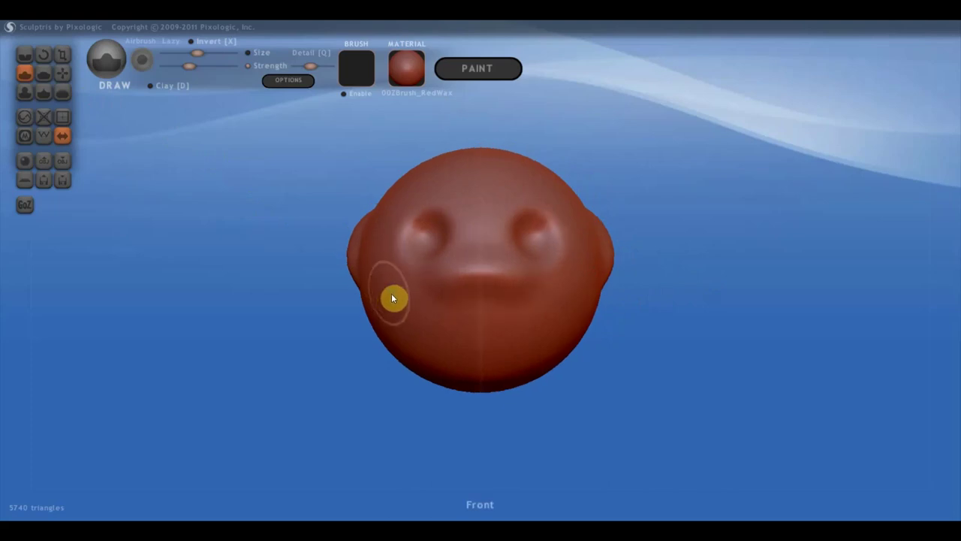
With the Crease brush, carve a smiling mouth line and a furrow between the eyes.
click(22, 54)
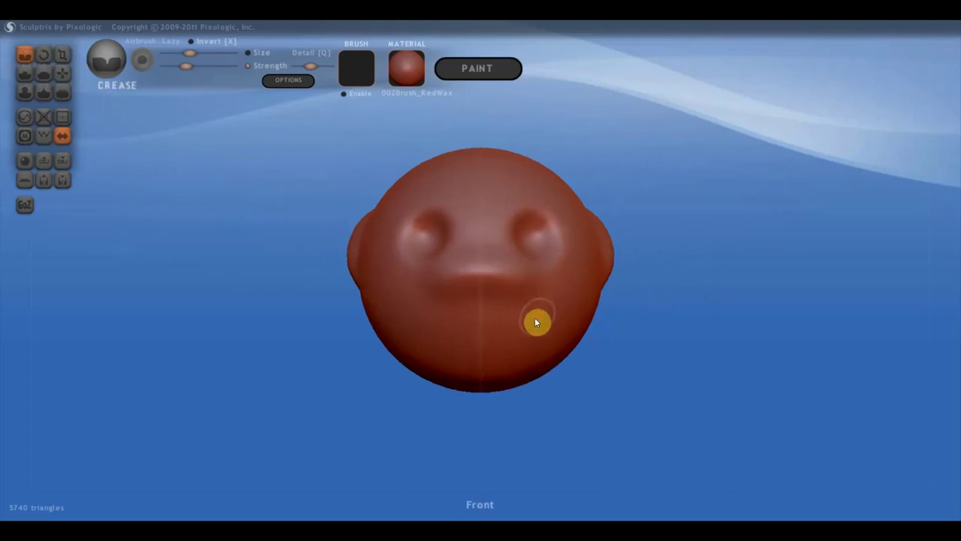
mouse_move(535, 317)
mouse_down()
mouse_move(460, 320)
mouse_move(395, 296)
mouse_move(496, 322)
mouse_move(571, 302)
mouse_move(505, 326)
mouse_move(555, 310)
mouse_up()
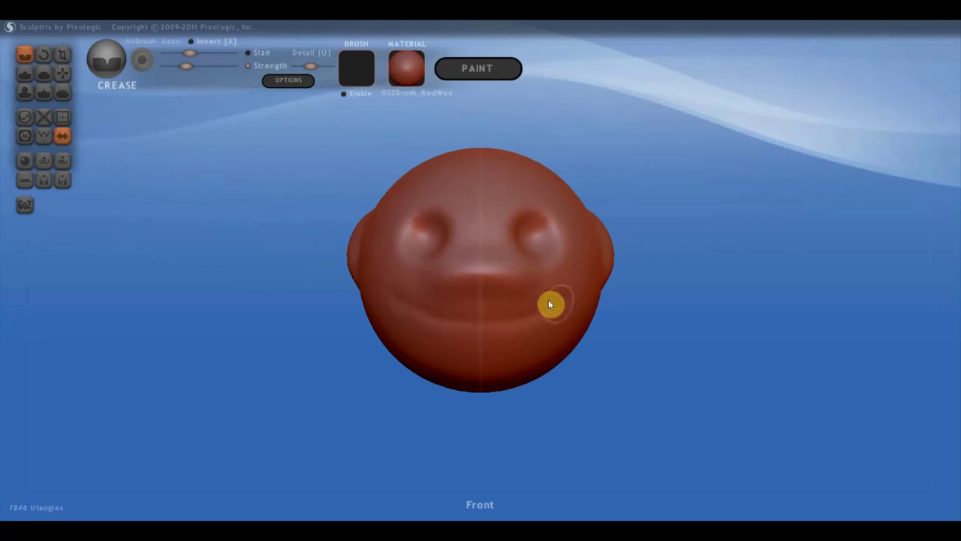
right_drag(455, 229, 487, 272)
mouse_move(529, 278)
mouse_down()
mouse_move(480, 277)
mouse_move(500, 279)
mouse_up()
Crease a groove between nose and mouth plus a small crease beside the nose.
mouse_move(482, 269)
right_down()
mouse_move(585, 248)
mouse_move(480, 248)
right_up()
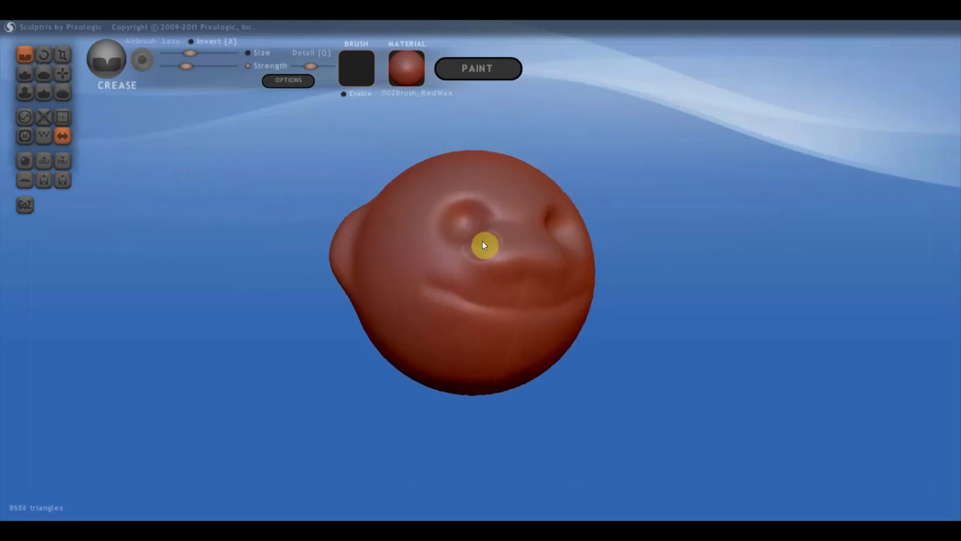
mouse_move(483, 241)
mouse_down()
mouse_move(472, 262)
mouse_move(529, 271)
mouse_move(487, 271)
mouse_up()
mouse_move(507, 272)
right_down()
mouse_move(507, 292)
mouse_move(510, 277)
right_up()
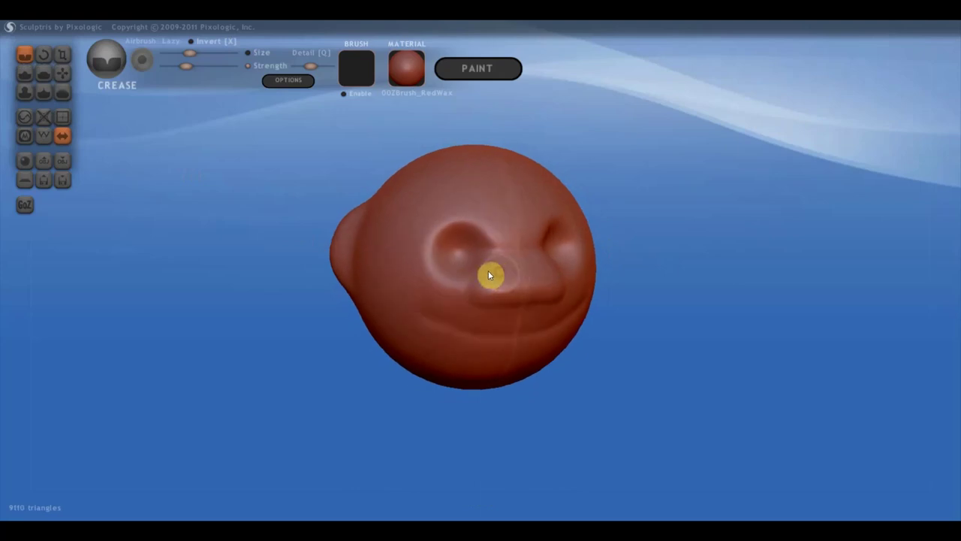
mouse_move(489, 275)
mouse_down()
mouse_move(506, 278)
mouse_move(488, 279)
mouse_up()
right_drag(489, 277, 437, 261)
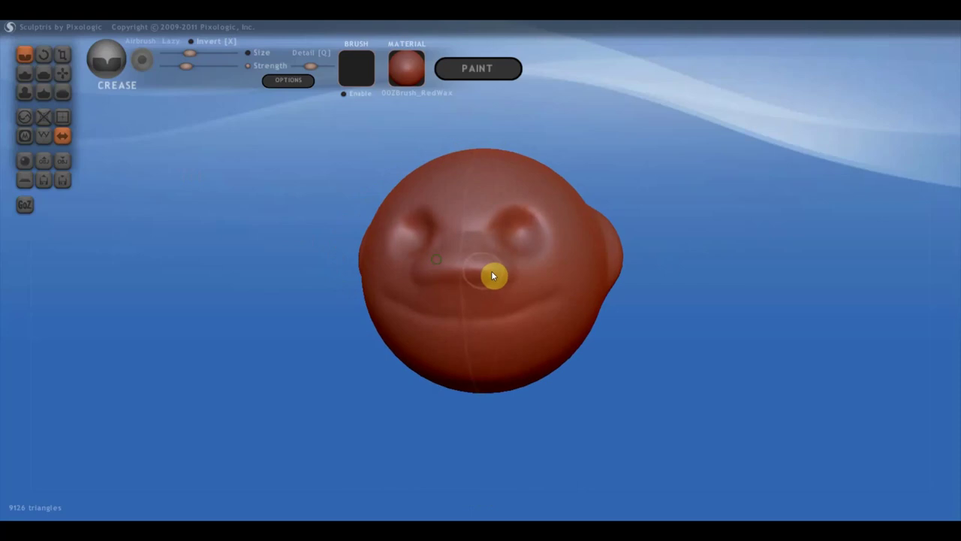
right_drag(492, 276, 536, 271)
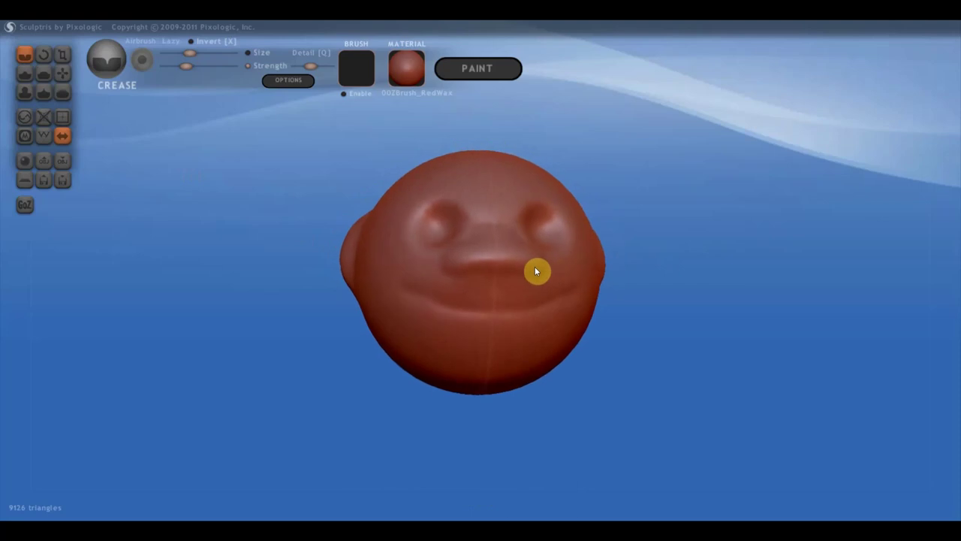
With the Draw brush, raise and add volume to the left cheek.
click(29, 72)
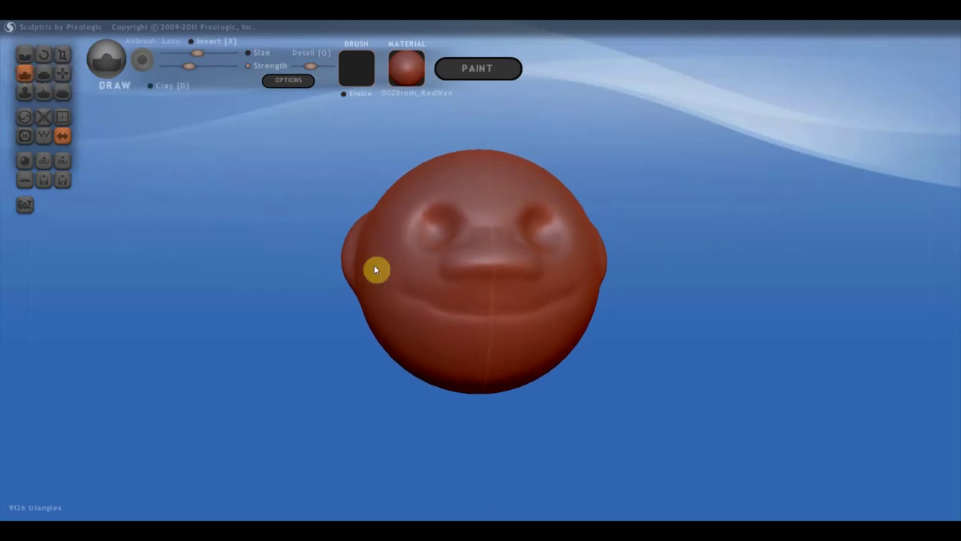
scroll(386, 266, down, 3)
drag(423, 264, 417, 265)
click(417, 266)
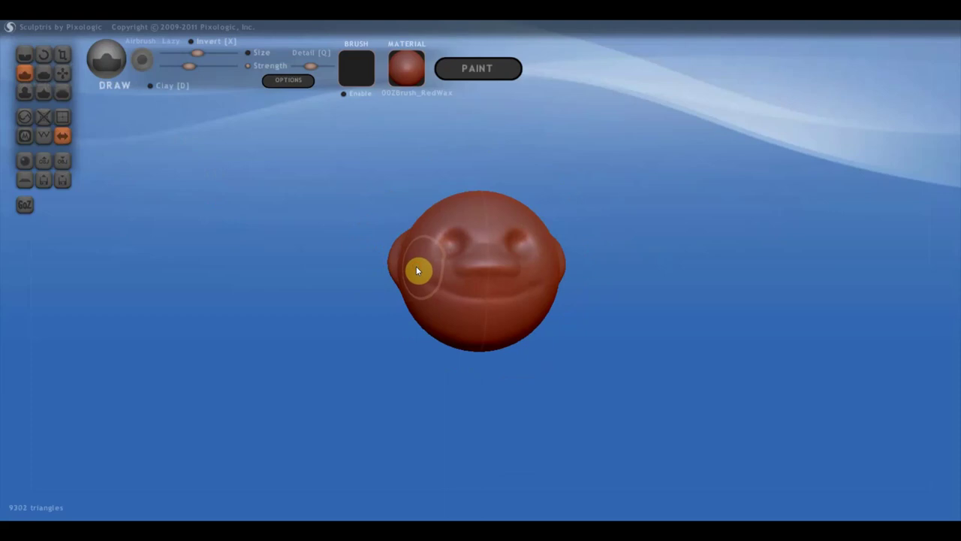
right_drag(416, 269, 439, 296)
scroll(440, 296, up, 2)
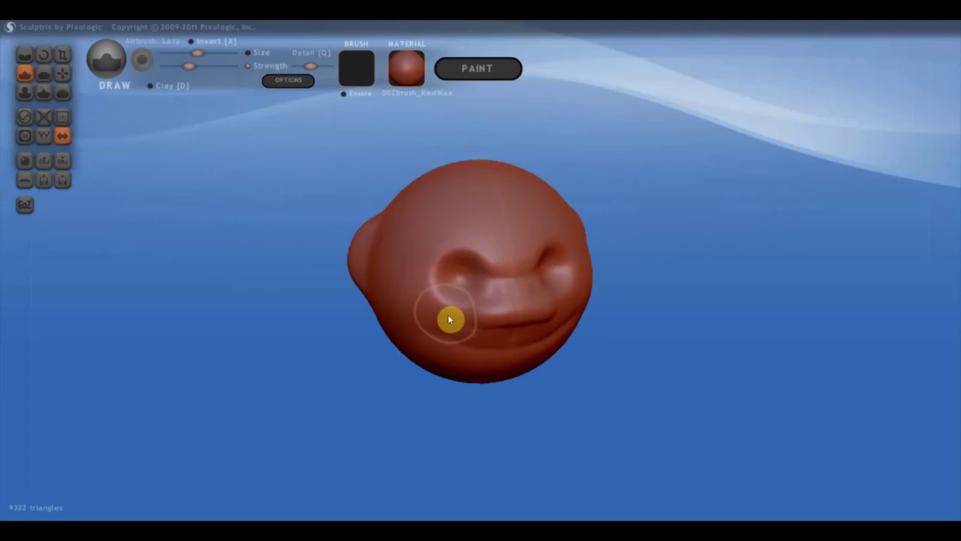
mouse_move(441, 317)
mouse_down()
mouse_move(408, 329)
mouse_move(448, 288)
mouse_up()
right_drag(448, 288, 472, 251)
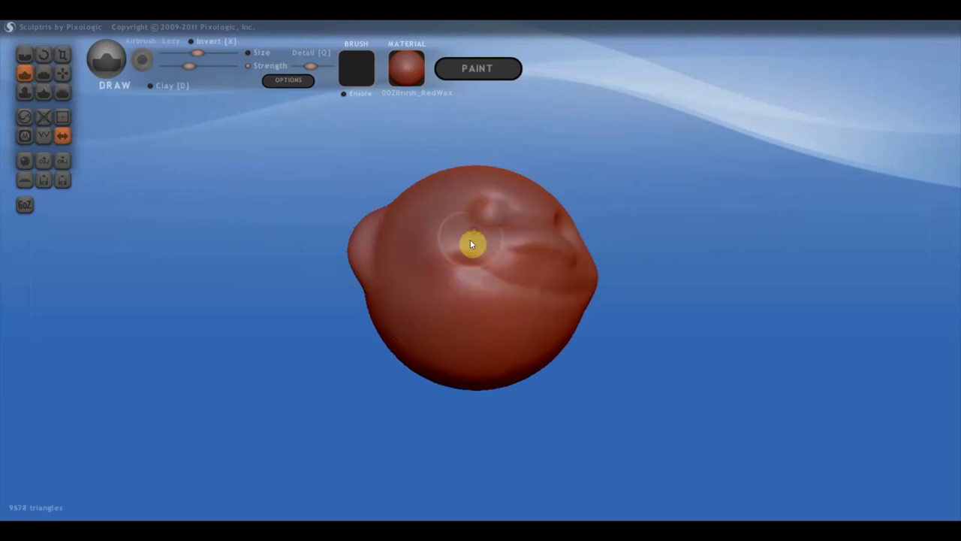
mouse_move(470, 239)
mouse_down()
mouse_move(385, 239)
mouse_move(434, 253)
mouse_up()
right_drag(428, 238, 424, 291)
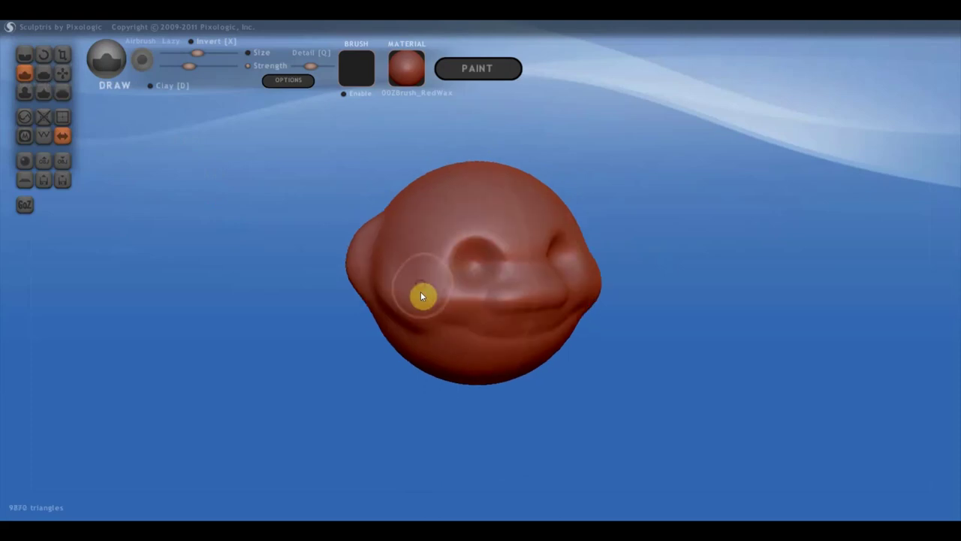
drag(421, 295, 407, 294)
Build up the chin and add strokes to fill out the lower jaw.
right_drag(408, 294, 365, 255)
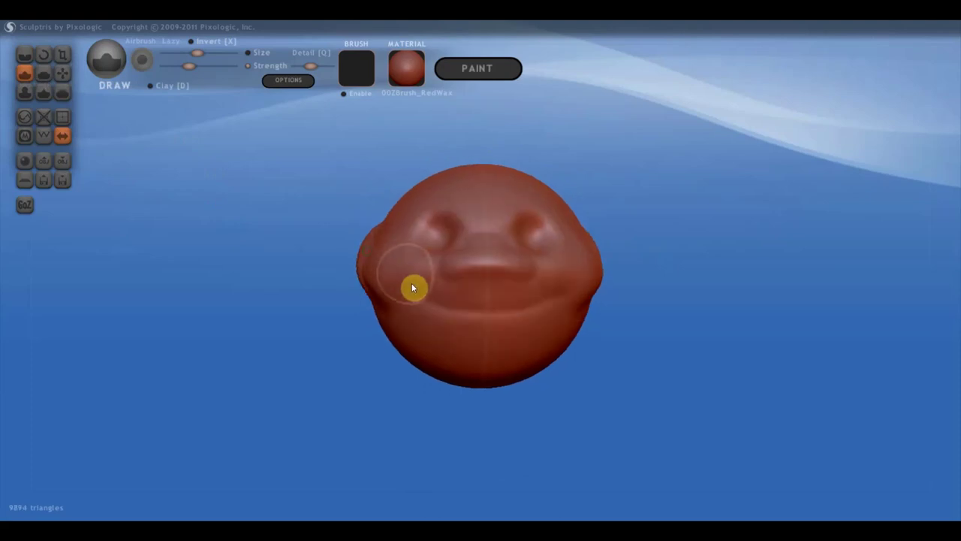
drag(465, 360, 489, 373)
right_drag(488, 373, 612, 372)
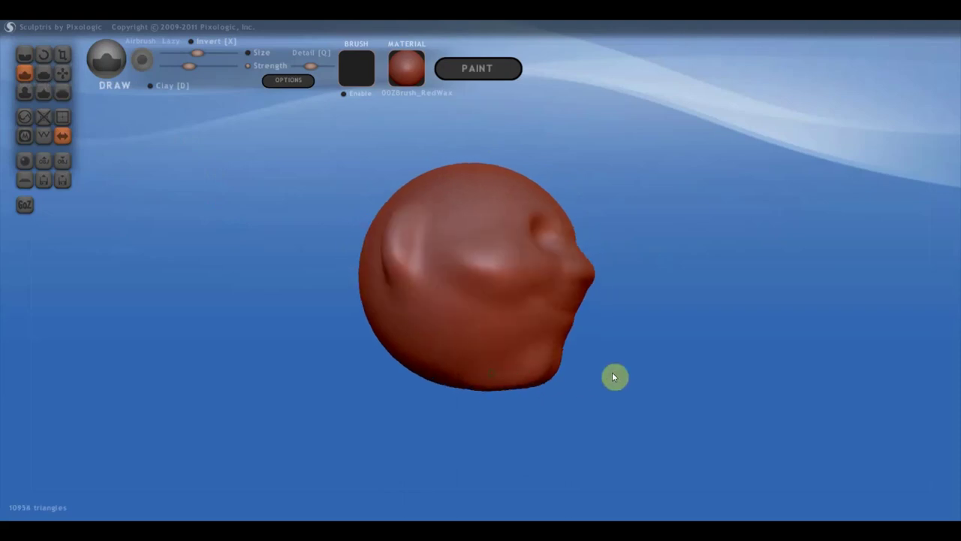
drag(558, 368, 549, 373)
right_drag(549, 373, 568, 388)
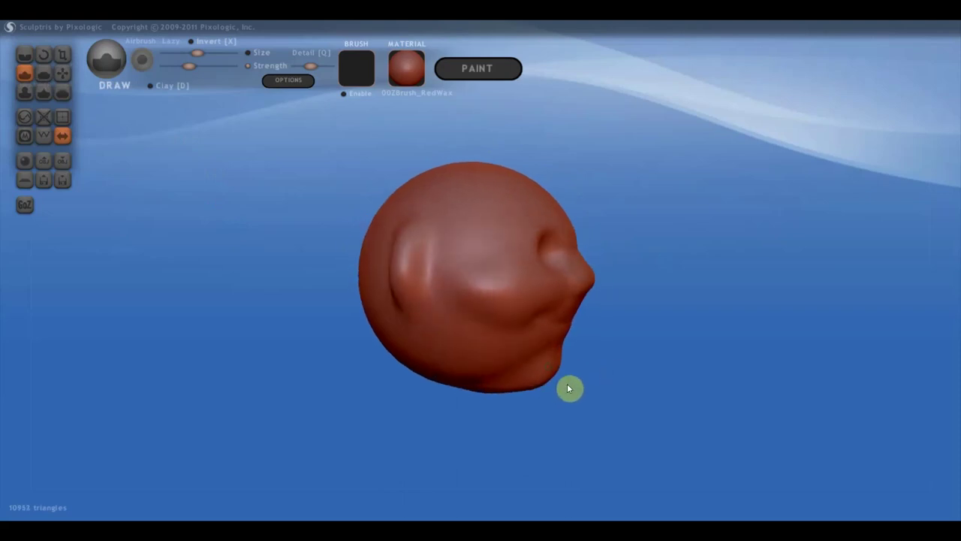
drag(579, 374, 497, 341)
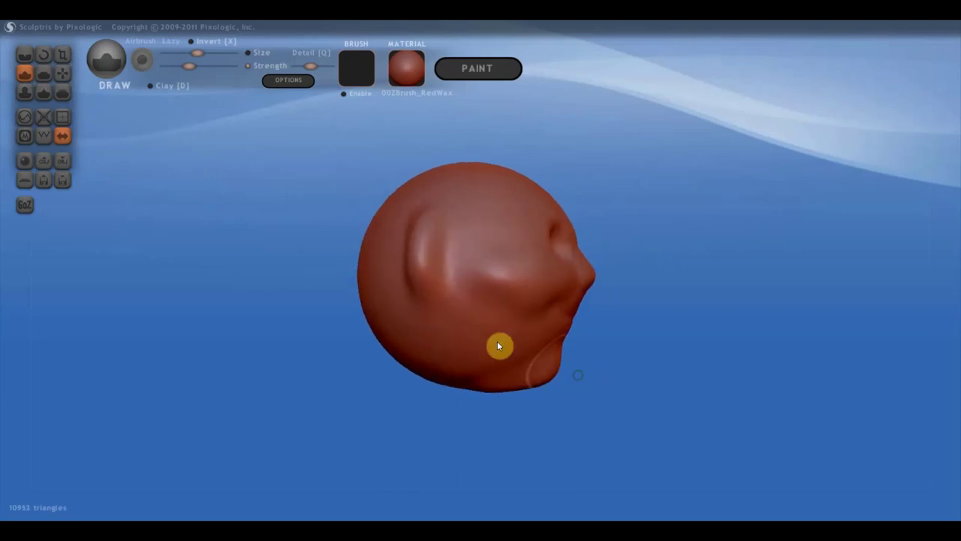
With the Crease brush, carve detail along the lower side of the head near the ear.
click(29, 56)
mouse_move(438, 283)
mouse_down()
mouse_move(453, 375)
mouse_move(453, 346)
mouse_move(481, 386)
mouse_up()
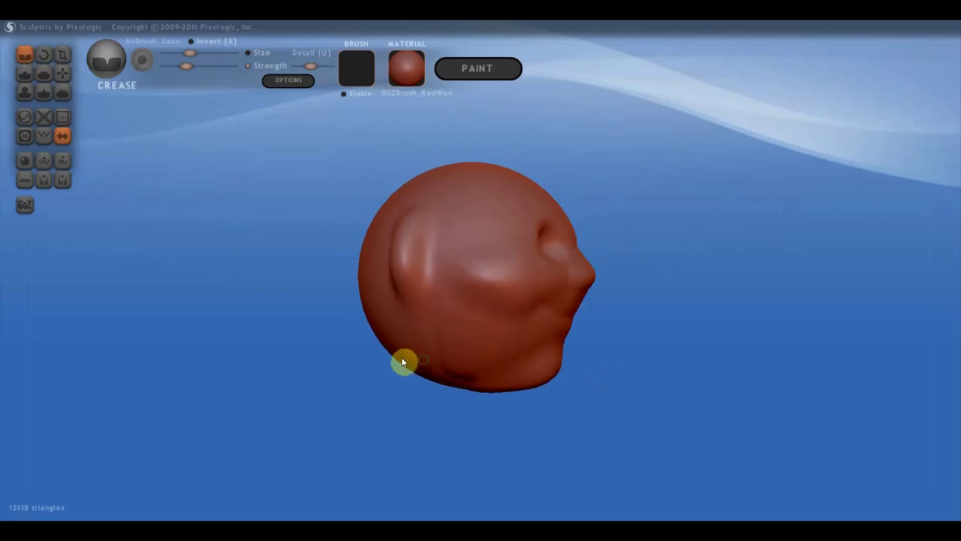
mouse_move(401, 361)
mouse_down()
mouse_move(319, 358)
mouse_move(373, 321)
mouse_up()
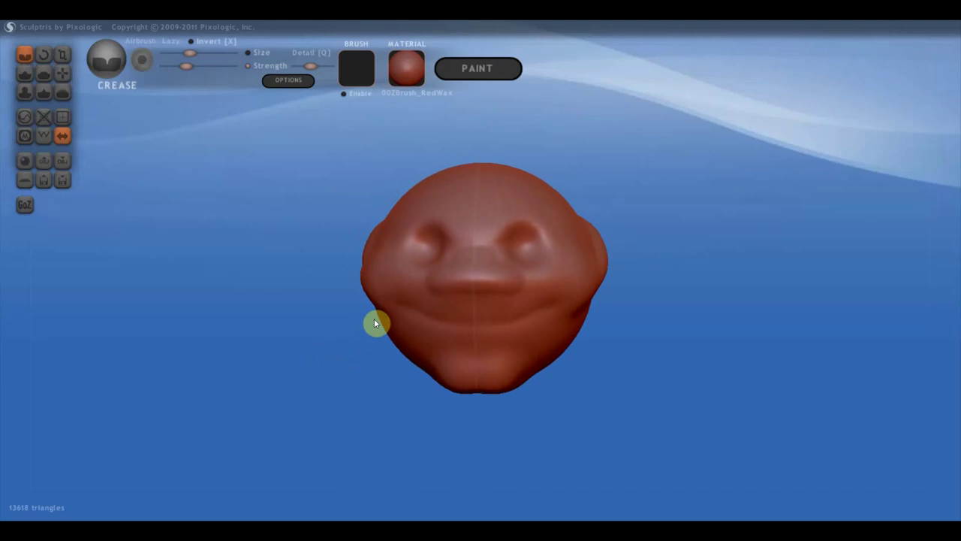
scroll(439, 298, up, 3)
scroll(465, 323, up, 2)
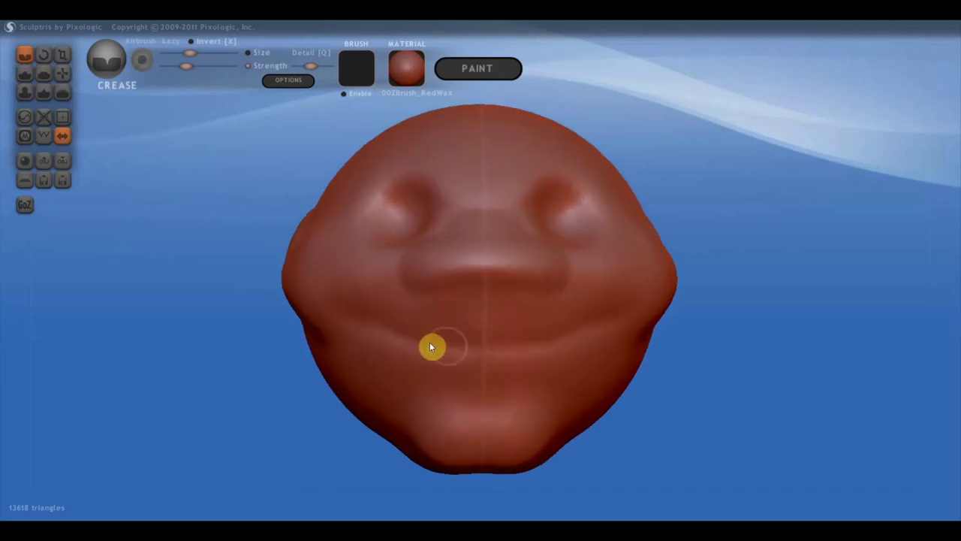
With the Draw brush, raise a lip ridge along the mouth and extend the lower lip.
click(28, 71)
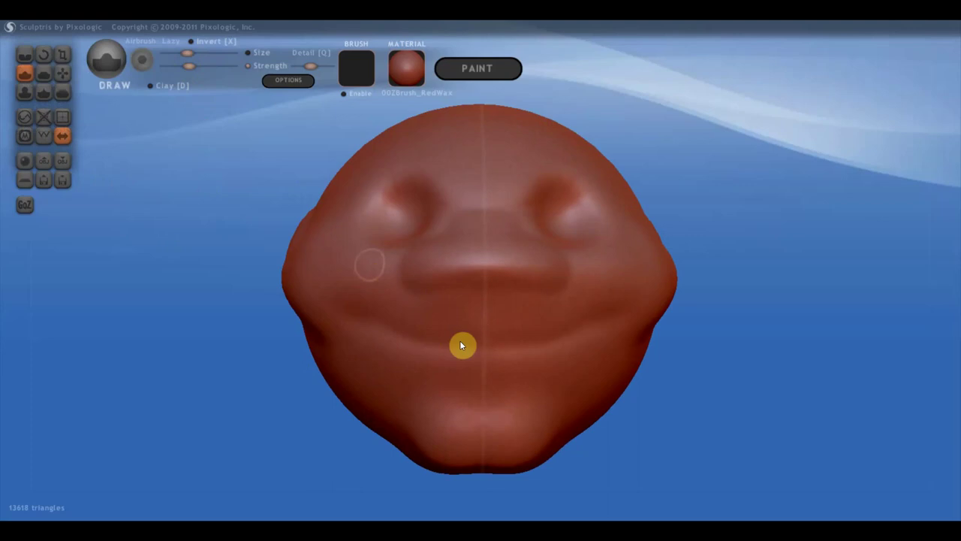
mouse_move(581, 320)
mouse_down()
mouse_move(495, 328)
mouse_move(360, 312)
mouse_move(551, 326)
mouse_move(401, 320)
mouse_move(518, 325)
mouse_up()
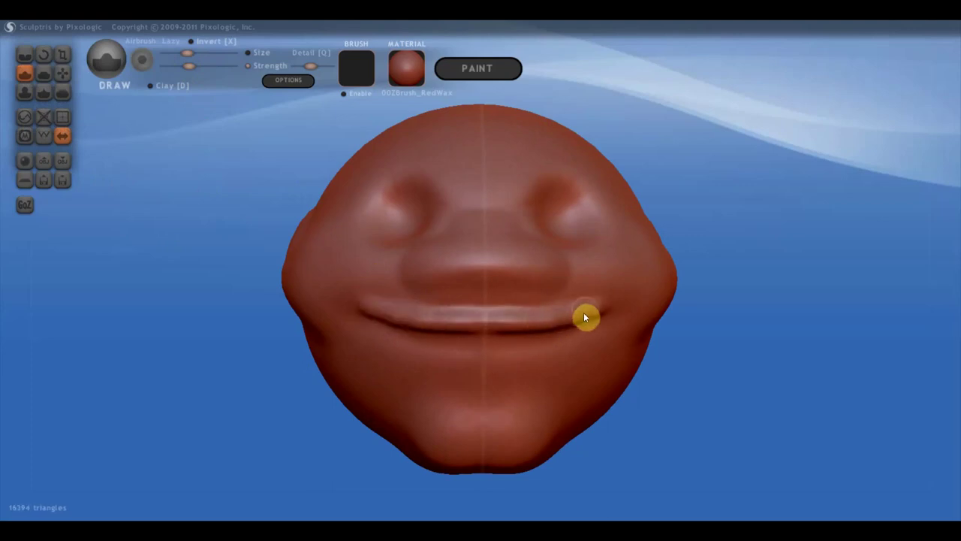
mouse_move(585, 318)
mouse_down()
mouse_move(383, 318)
mouse_move(401, 348)
mouse_move(543, 350)
mouse_move(377, 344)
mouse_move(407, 355)
mouse_move(566, 359)
mouse_up()
mouse_move(567, 358)
right_down()
mouse_move(649, 372)
mouse_move(570, 376)
mouse_move(633, 398)
mouse_move(648, 390)
mouse_move(610, 368)
mouse_move(470, 339)
mouse_move(521, 343)
mouse_move(420, 330)
mouse_move(416, 348)
right_up()
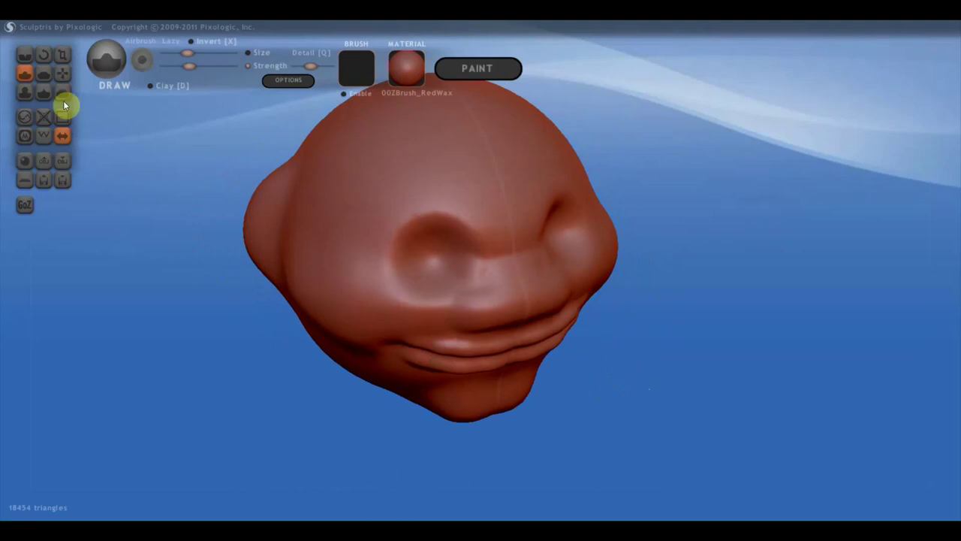
Crease around the ear bump on the side of the head to define it.
click(28, 54)
scroll(203, 180, down, 3)
mouse_move(202, 180)
right_down()
mouse_move(345, 255)
mouse_move(375, 294)
right_up()
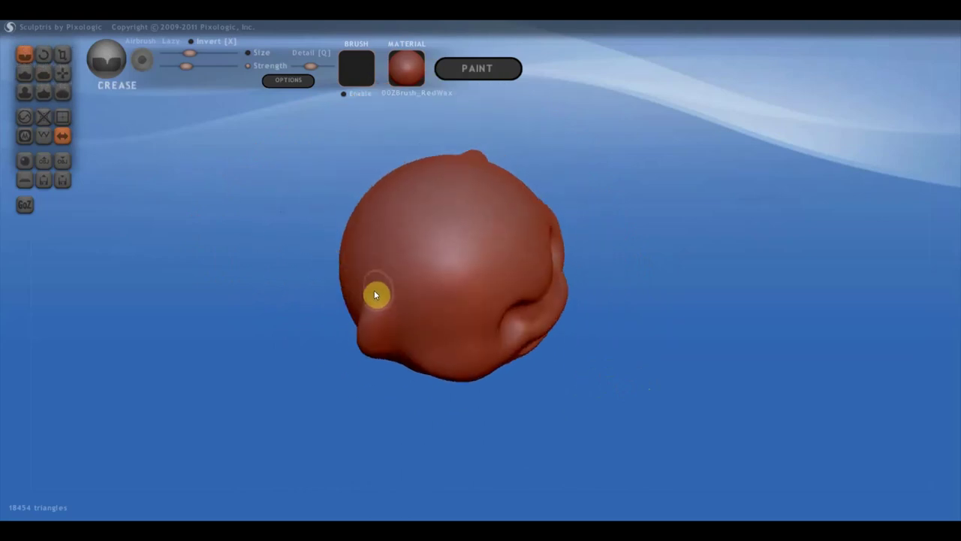
mouse_move(375, 295)
mouse_down()
mouse_move(395, 320)
mouse_move(370, 299)
mouse_move(395, 309)
mouse_move(381, 306)
mouse_move(403, 335)
mouse_up()
right_drag(402, 334, 427, 231)
drag(424, 225, 429, 269)
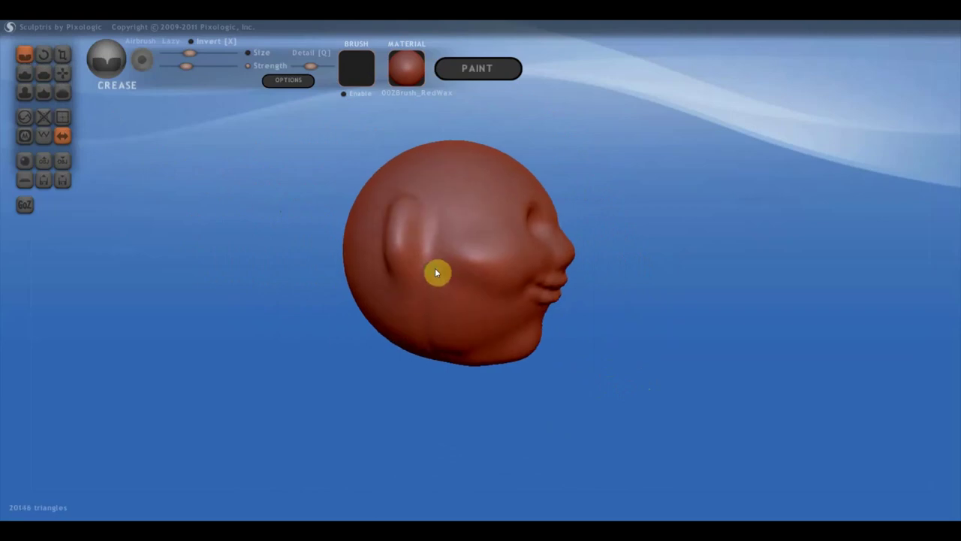
With the Grab brush, pull the brow and eye socket beside the nose.
click(62, 73)
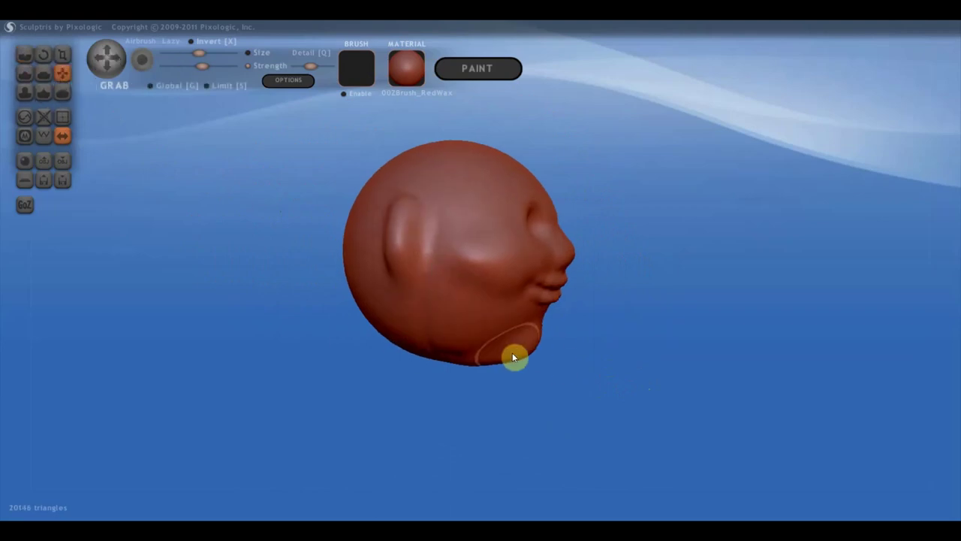
scroll(514, 354, down, 2)
scroll(524, 315, down, 2)
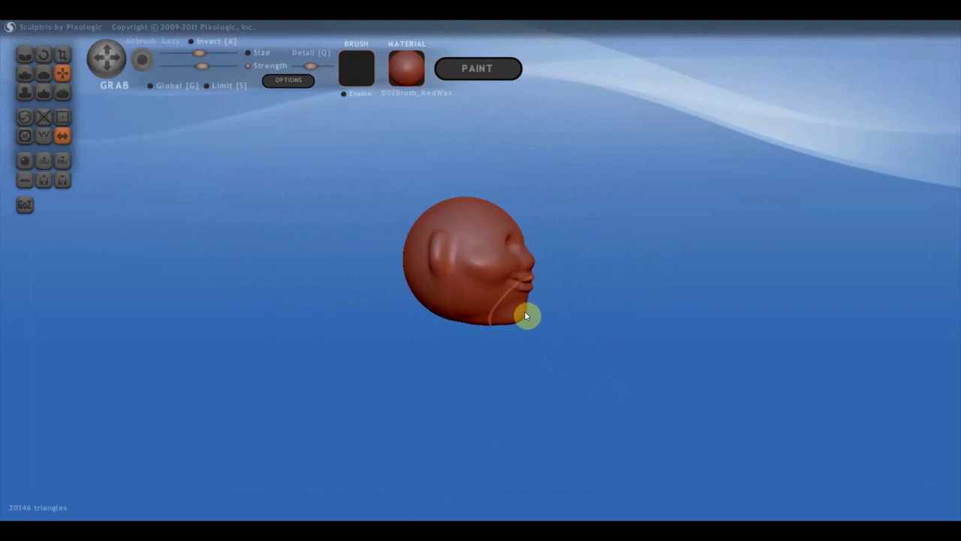
scroll(543, 289, up, 3)
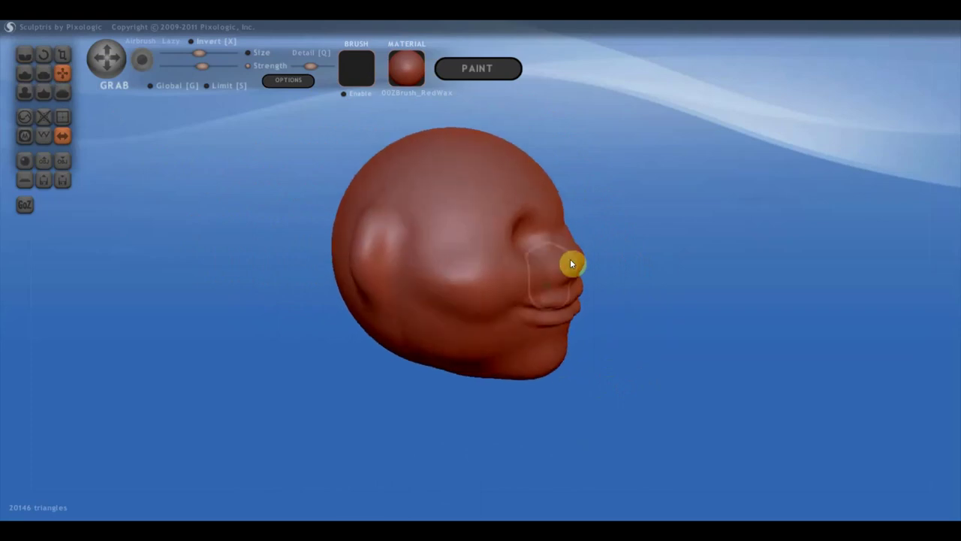
scroll(578, 245, up, 2)
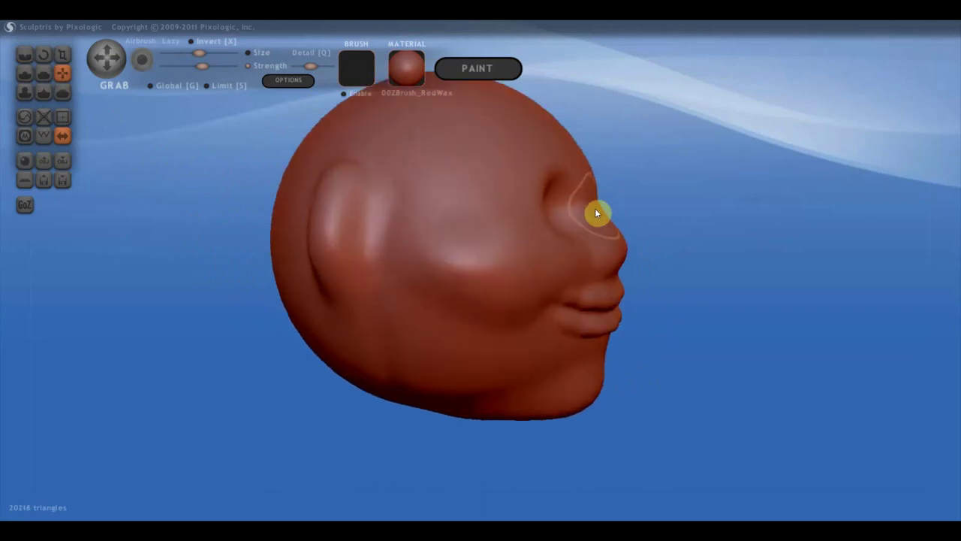
drag(595, 208, 575, 209)
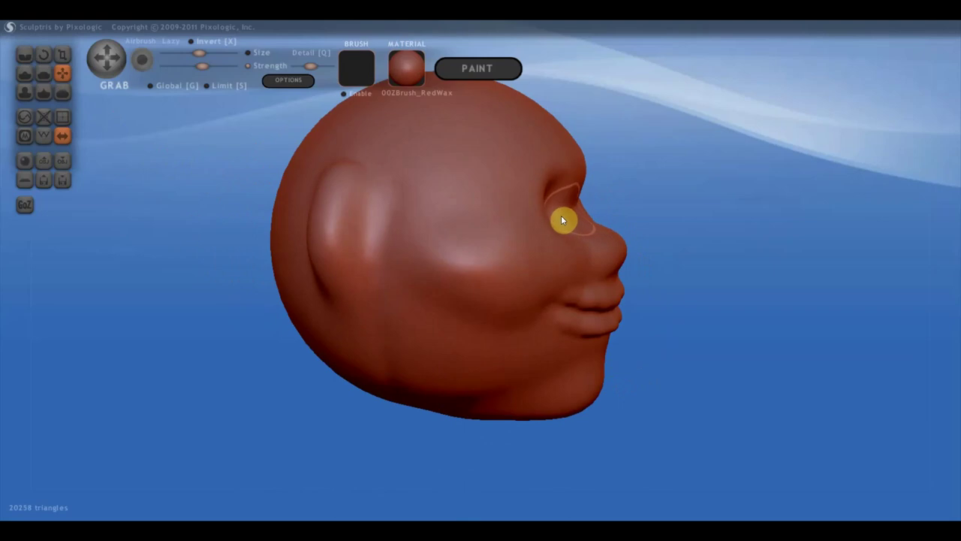
right_drag(566, 217, 419, 207)
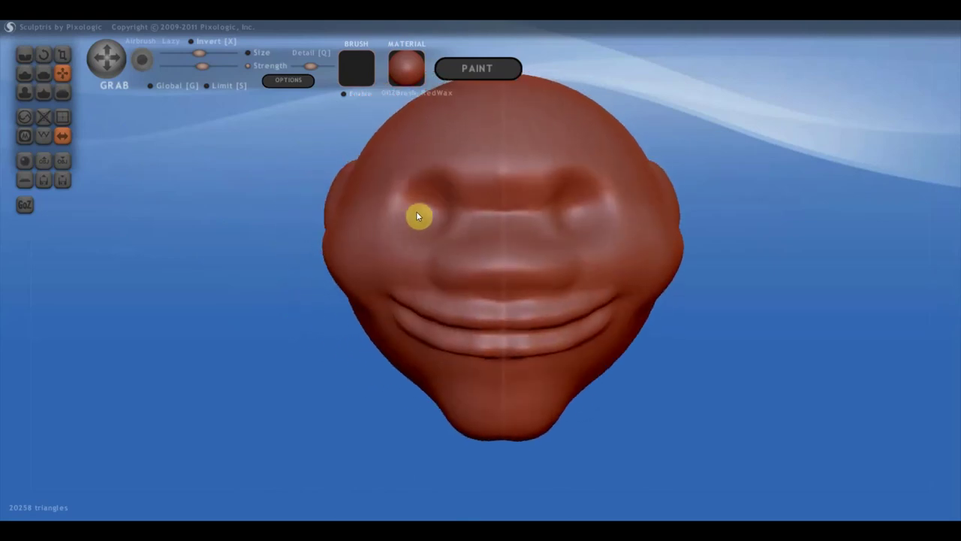
Nudge the chin and mouth area and reshape the right side of the chin.
scroll(403, 368, down, 2)
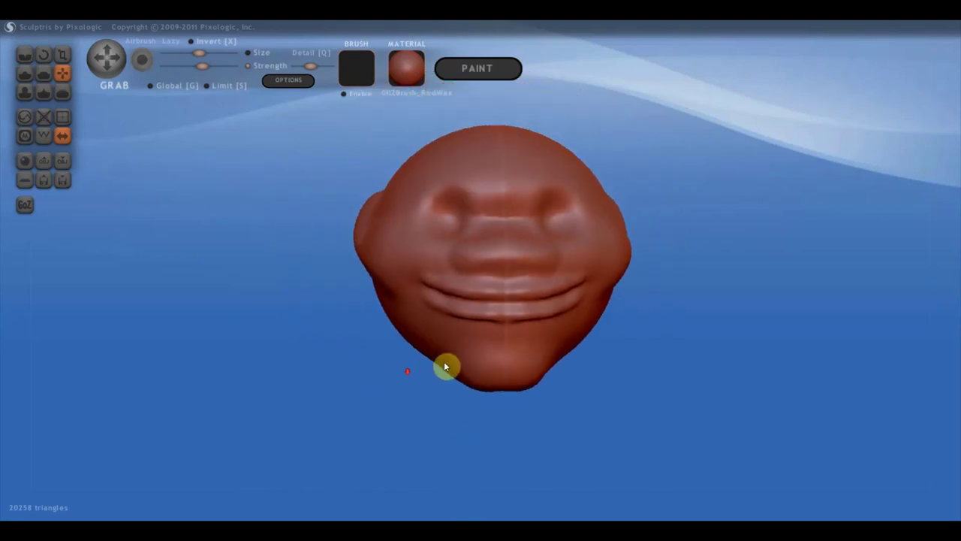
scroll(447, 365, down, 1)
mouse_move(451, 388)
right_down()
mouse_move(453, 414)
mouse_move(434, 363)
right_up()
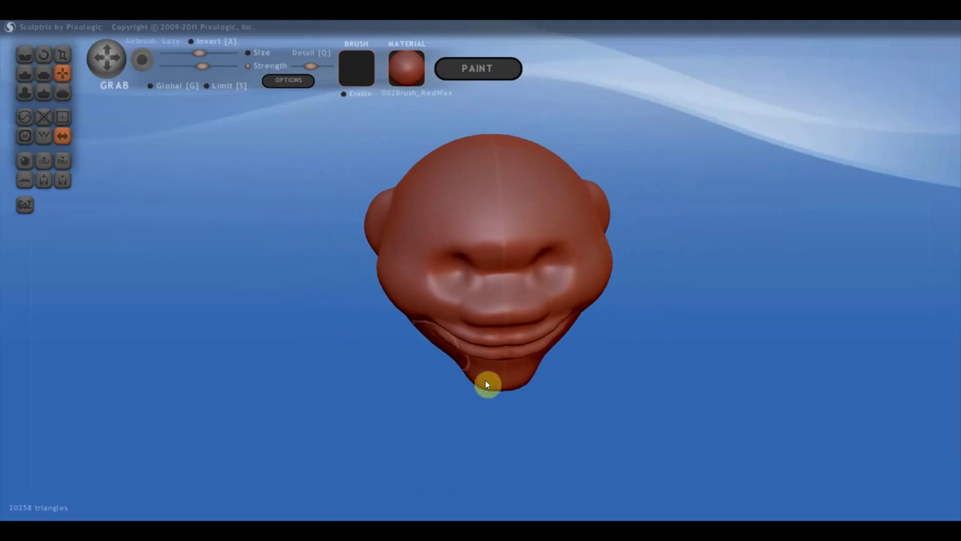
drag(489, 383, 451, 366)
mouse_move(455, 366)
mouse_down()
mouse_move(409, 329)
mouse_move(451, 298)
mouse_move(474, 210)
mouse_move(464, 232)
mouse_move(429, 225)
mouse_move(432, 210)
mouse_move(434, 251)
mouse_move(409, 219)
mouse_up()
scroll(443, 232, up, 3)
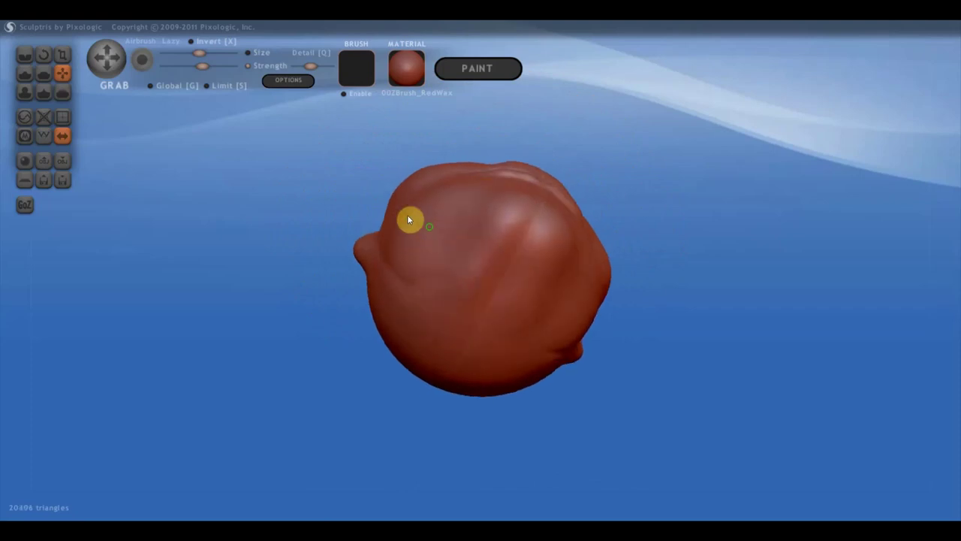
With the Flatten brush, smooth the top of the head and the cheek toward the jaw.
click(43, 73)
scroll(502, 262, down, 2)
mouse_move(504, 267)
mouse_down()
mouse_move(472, 270)
mouse_move(489, 272)
mouse_up()
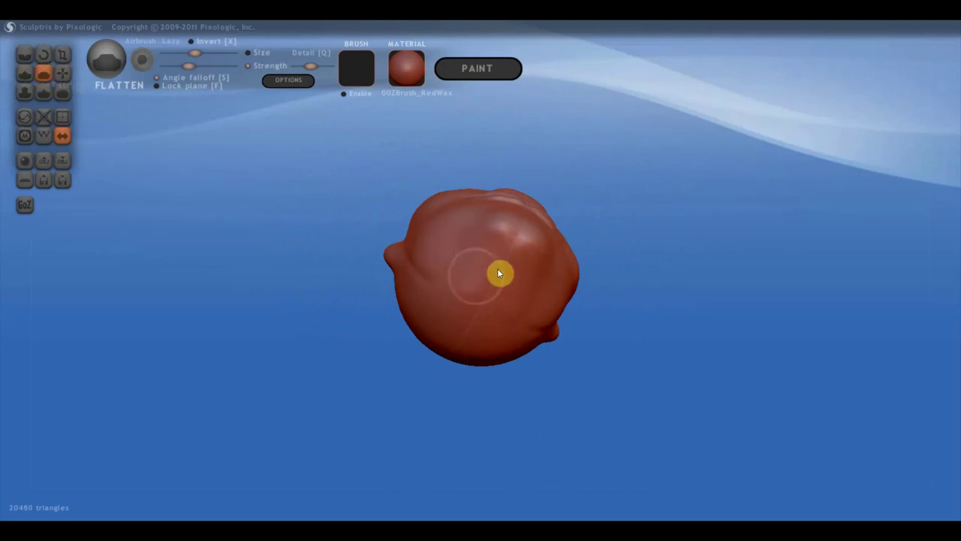
right_drag(498, 287, 471, 398)
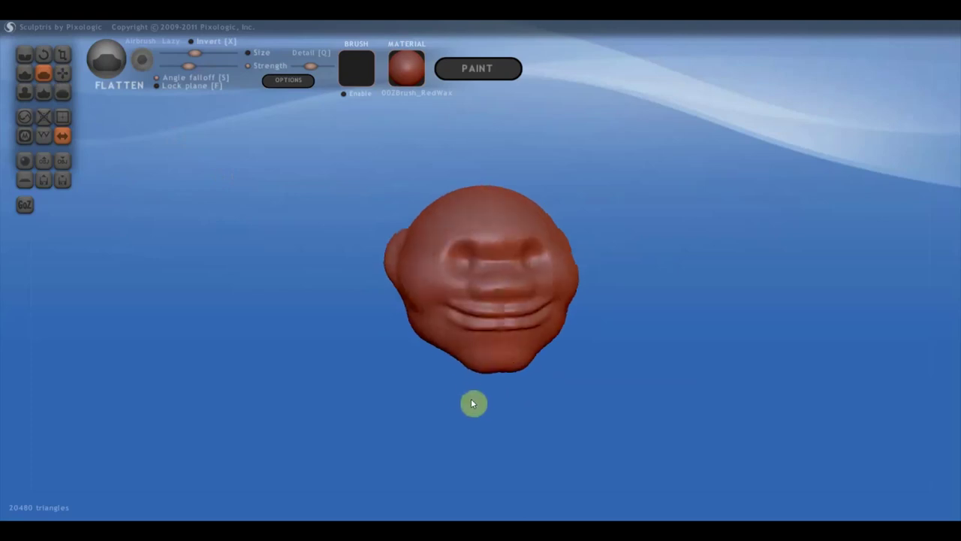
right_drag(461, 350, 448, 343)
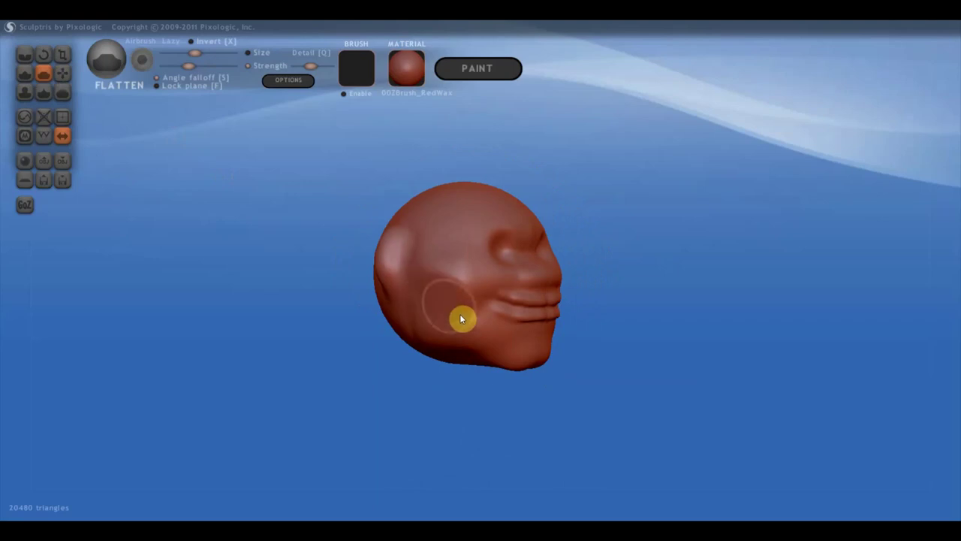
drag(461, 317, 481, 334)
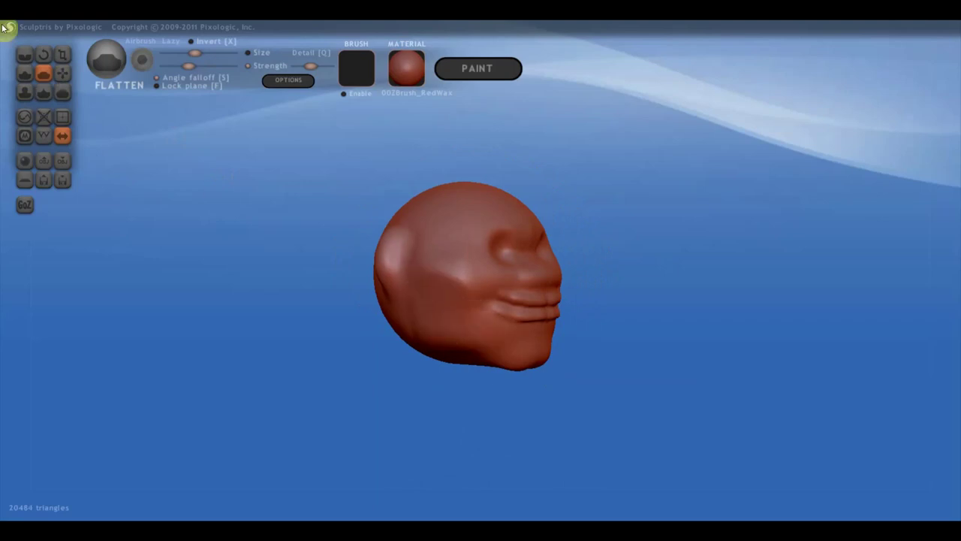
Pull the left eye area into shape with Grab, then smooth it with Flatten.
click(63, 74)
scroll(455, 316, up, 2)
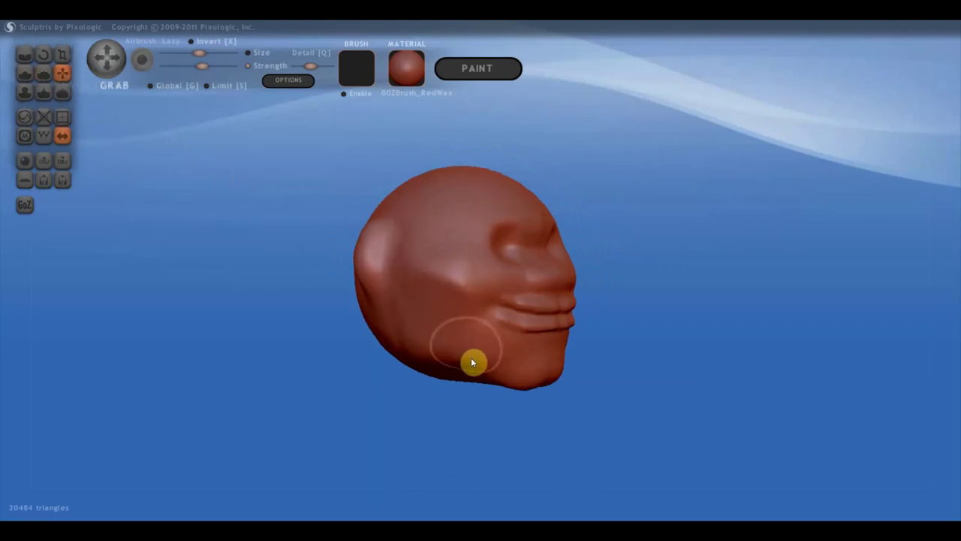
mouse_move(463, 378)
right_down()
mouse_move(470, 342)
mouse_move(461, 370)
mouse_move(506, 393)
mouse_move(491, 340)
right_up()
scroll(512, 365, up, 2)
scroll(501, 355, up, 2)
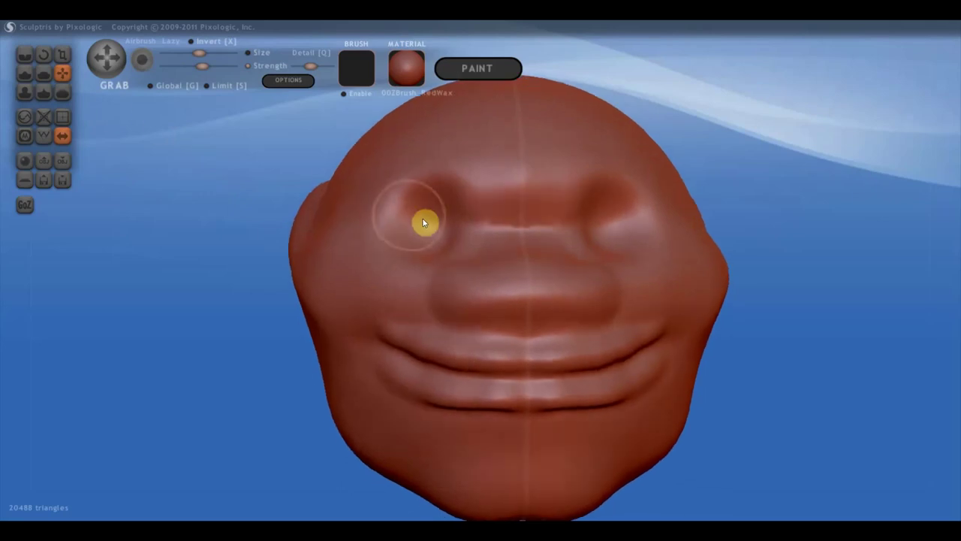
scroll(426, 225, down, 2)
mouse_move(430, 234)
right_down()
mouse_move(437, 227)
mouse_move(408, 236)
right_up()
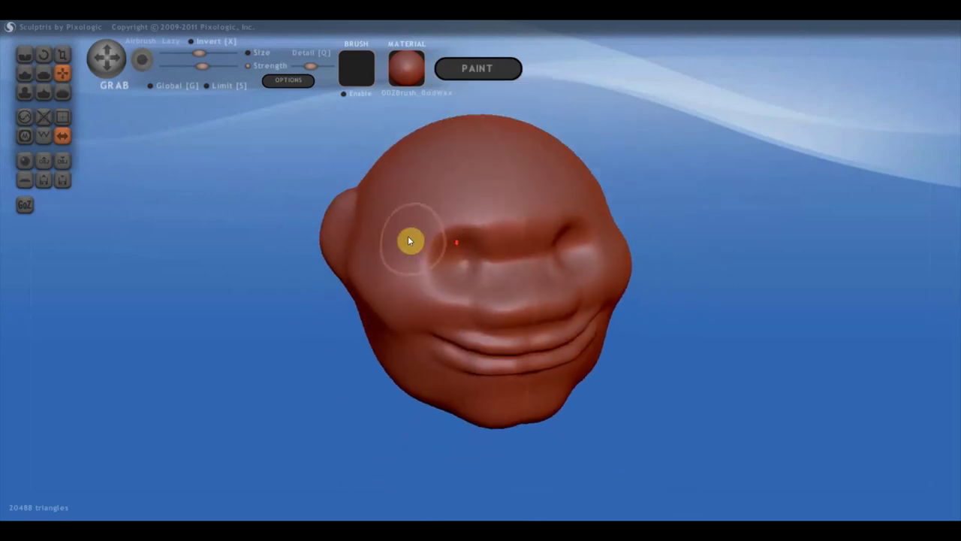
mouse_move(381, 229)
mouse_down()
mouse_move(401, 251)
mouse_move(373, 225)
mouse_move(375, 202)
mouse_move(386, 221)
mouse_move(395, 215)
mouse_up()
click(42, 73)
right_drag(419, 236, 540, 210)
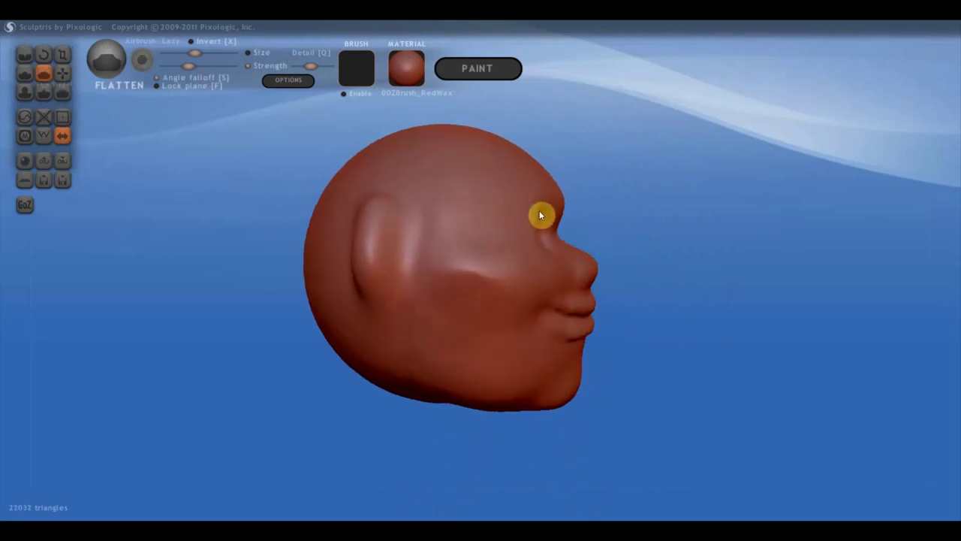
With Grab, pull the forehead and back of the head into a rounder cranium.
click(64, 72)
scroll(496, 180, down, 3)
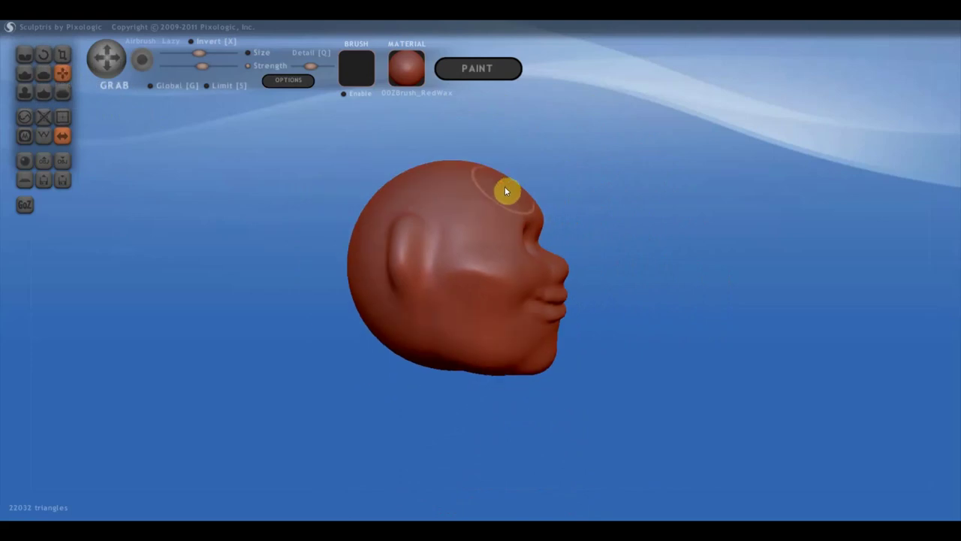
scroll(505, 186, down, 3)
mouse_move(491, 197)
mouse_down()
mouse_move(491, 189)
mouse_move(434, 197)
mouse_move(399, 215)
mouse_up()
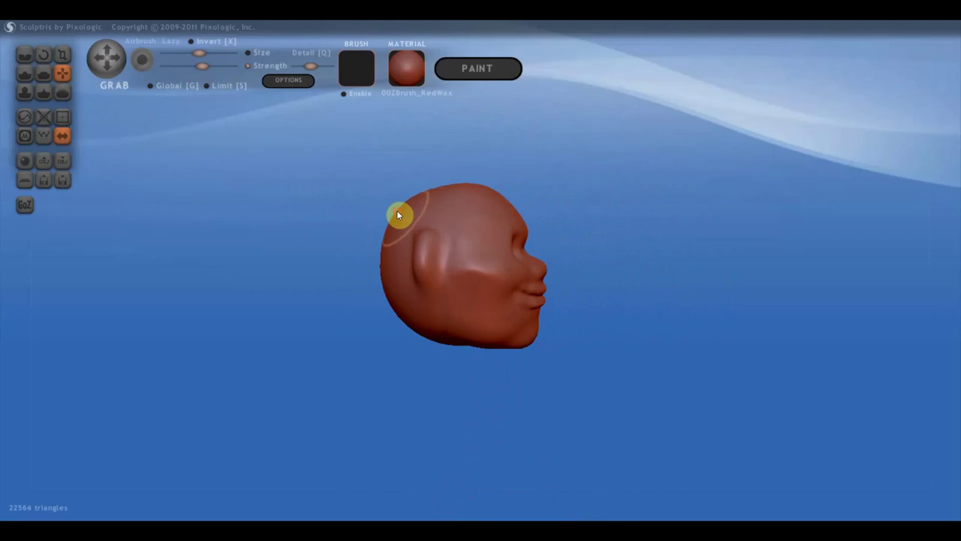
drag(389, 294, 400, 293)
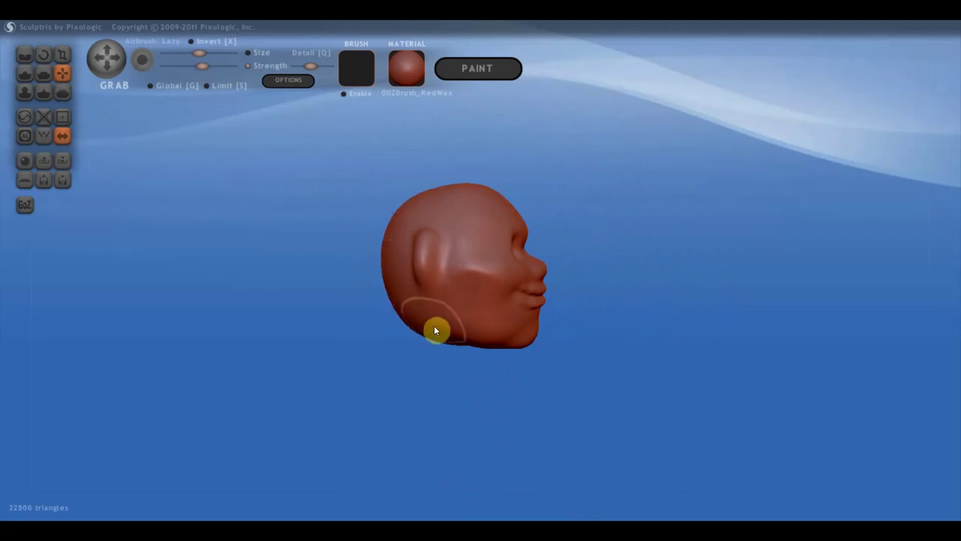
right_drag(434, 325, 293, 324)
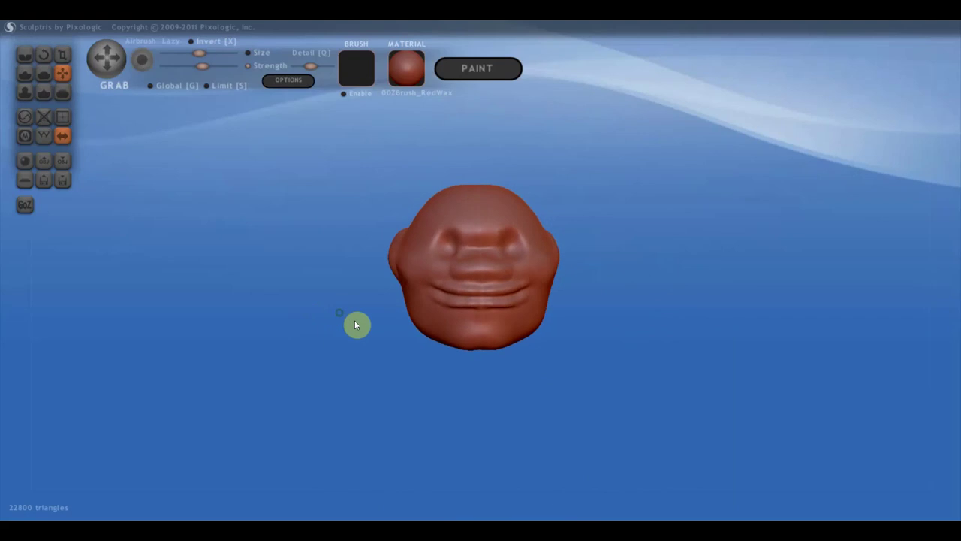
scroll(451, 314, up, 2)
scroll(461, 311, up, 2)
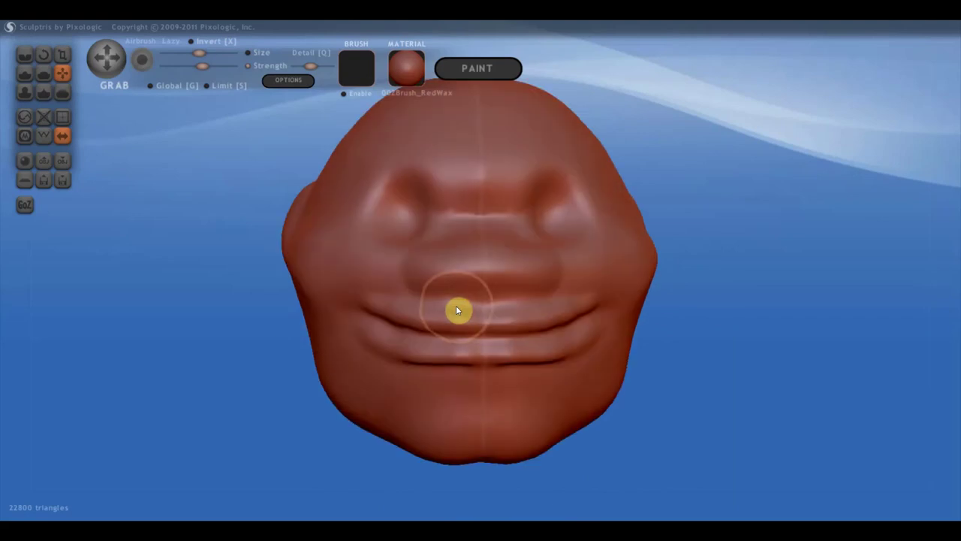
With the Draw brush and Clay enabled, raise brow ridges above both eyes.
click(25, 73)
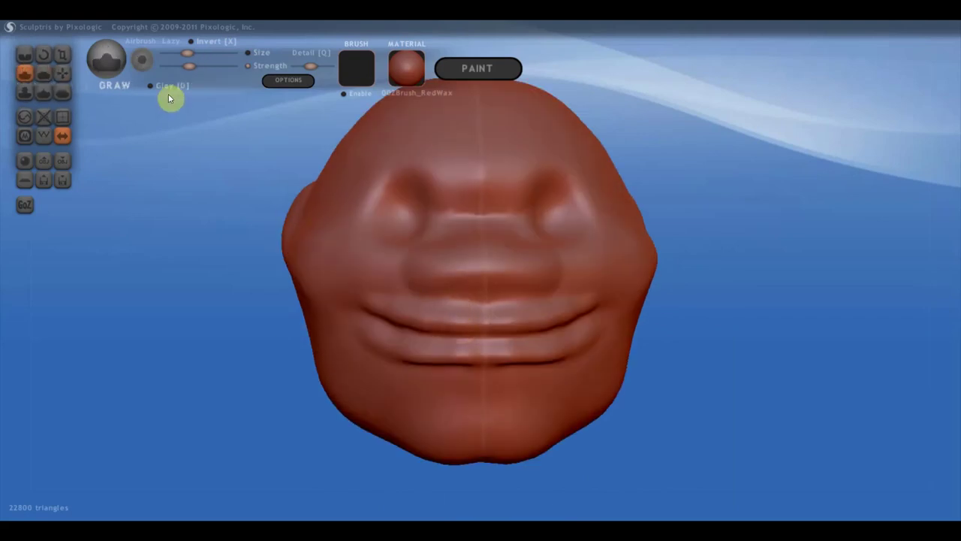
click(151, 87)
mouse_move(434, 184)
mouse_down()
mouse_move(378, 183)
mouse_move(376, 166)
mouse_move(423, 185)
mouse_move(414, 189)
mouse_move(429, 185)
mouse_up()
mouse_move(481, 187)
right_down()
mouse_move(397, 171)
mouse_move(473, 250)
mouse_move(446, 262)
right_up()
Turn off Soft and sculpt mirrored creases around both eye areas.
mouse_move(446, 263)
mouse_down()
mouse_move(388, 243)
mouse_move(435, 268)
mouse_move(404, 254)
mouse_up()
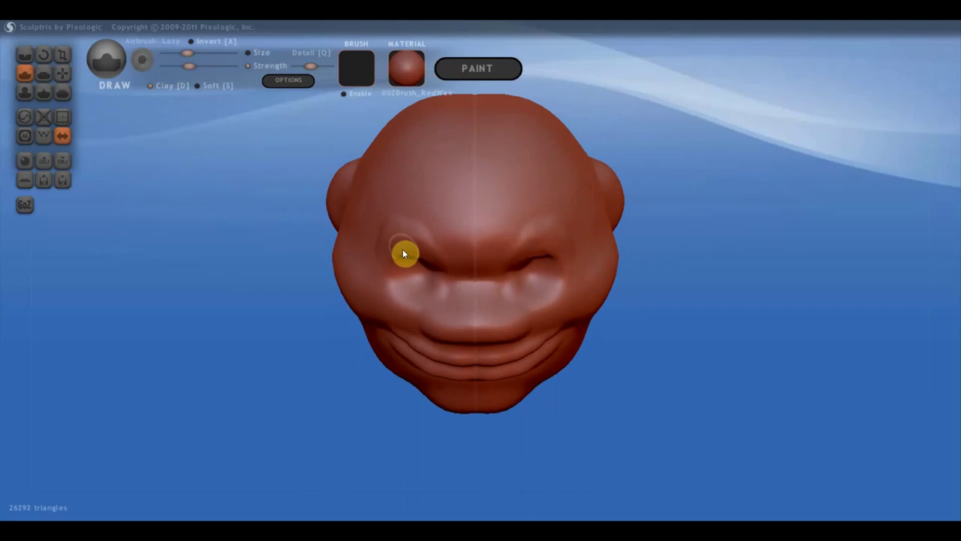
click(151, 85)
mouse_move(428, 259)
mouse_down()
mouse_move(388, 257)
mouse_move(423, 255)
mouse_move(406, 247)
mouse_move(436, 253)
mouse_move(399, 256)
mouse_up()
mouse_move(408, 253)
right_down()
mouse_move(414, 204)
mouse_move(444, 207)
right_up()
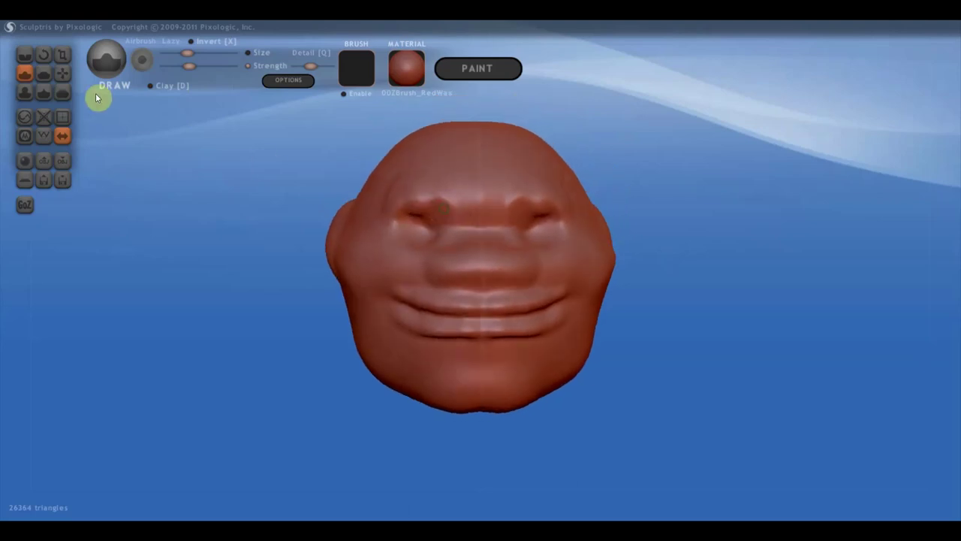
With the Crease brush, crease the brow, deepen the left smile line, and fold the lower cheek and chin.
click(25, 54)
scroll(415, 222, up, 3)
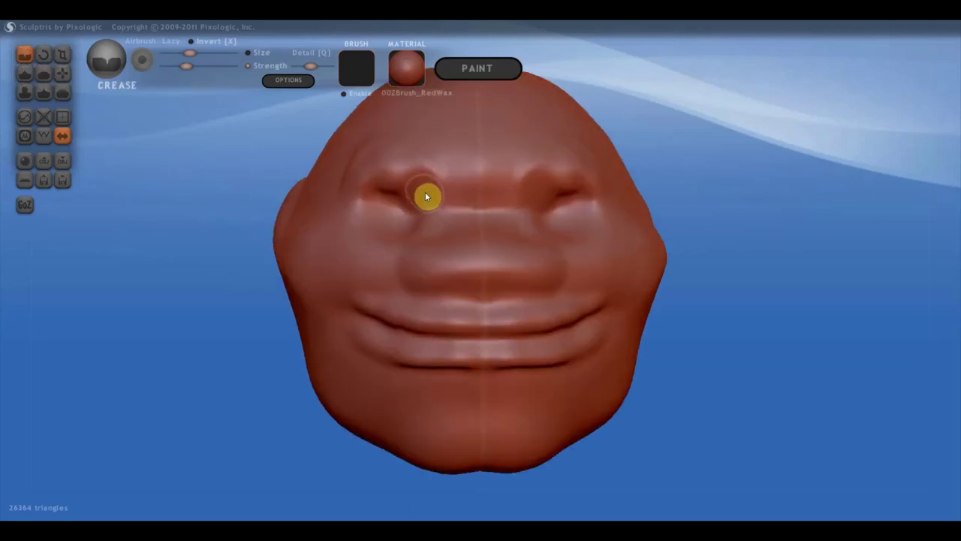
mouse_move(425, 192)
mouse_down()
mouse_move(429, 232)
mouse_move(437, 197)
mouse_move(438, 223)
mouse_move(378, 200)
mouse_move(420, 198)
mouse_move(359, 223)
mouse_move(425, 228)
mouse_move(384, 260)
mouse_up()
mouse_move(399, 295)
mouse_down()
mouse_move(345, 300)
mouse_move(399, 288)
mouse_up()
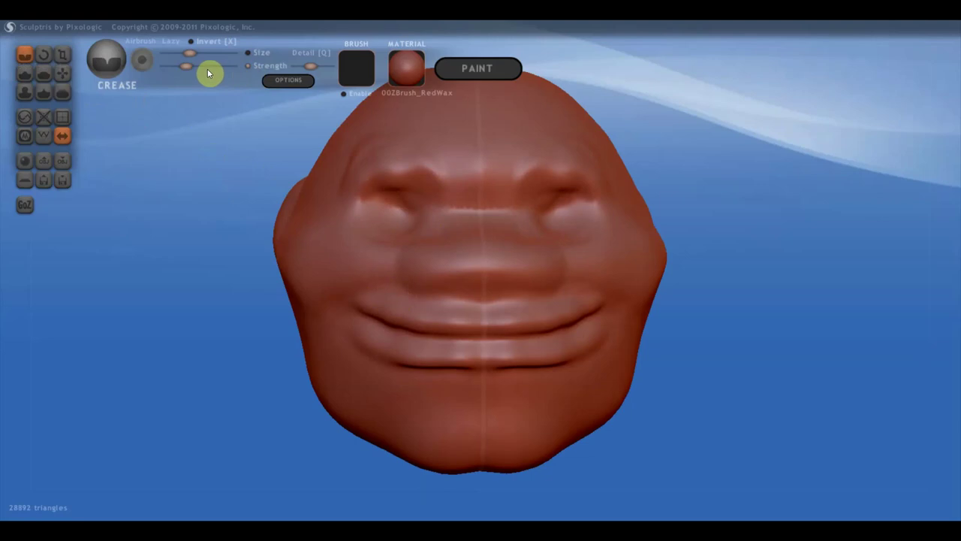
mouse_move(701, 303)
mouse_down()
mouse_move(527, 314)
mouse_move(513, 275)
mouse_move(481, 252)
mouse_move(563, 300)
mouse_up()
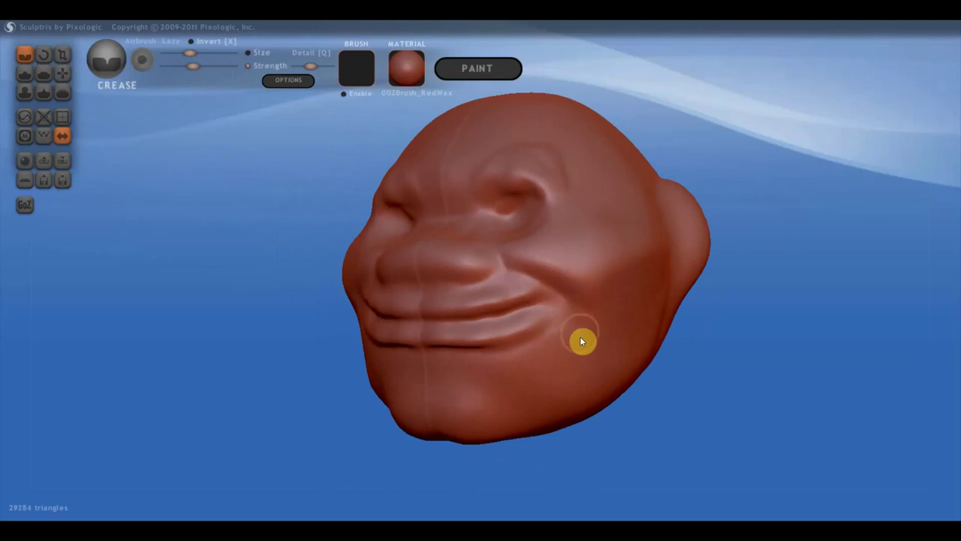
mouse_move(579, 334)
mouse_down()
mouse_move(586, 309)
mouse_move(571, 371)
mouse_move(532, 389)
mouse_move(417, 376)
mouse_move(518, 386)
mouse_move(438, 369)
mouse_move(525, 399)
mouse_move(434, 371)
mouse_move(543, 395)
mouse_move(579, 371)
mouse_move(515, 374)
mouse_move(588, 368)
mouse_move(500, 386)
mouse_move(583, 393)
mouse_up()
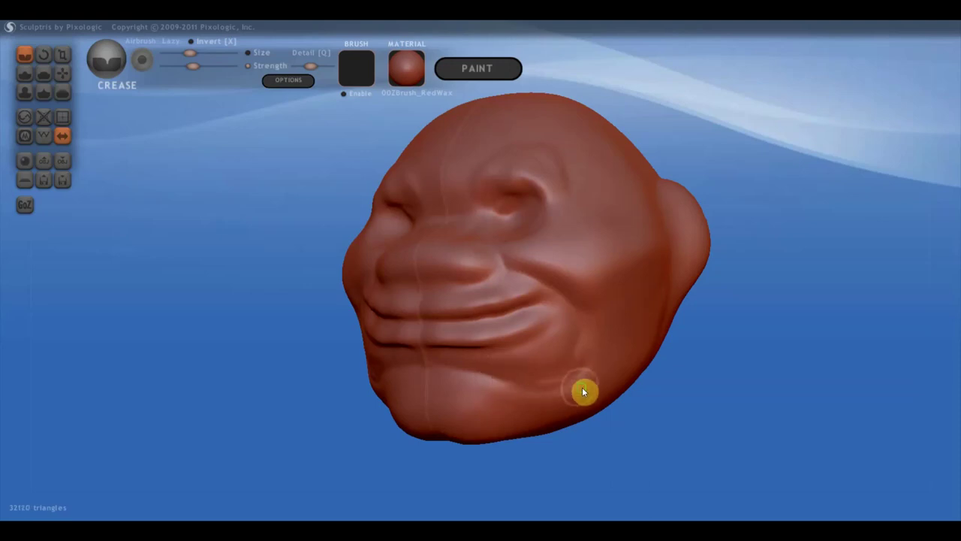
mouse_move(584, 393)
right_down()
mouse_move(661, 404)
mouse_move(654, 395)
mouse_move(616, 438)
right_up()
Crease the mouth corner, upper lip, sides of the nose and the inner left eye.
mouse_move(524, 383)
right_down()
mouse_move(526, 343)
mouse_move(552, 303)
mouse_move(468, 322)
right_up()
mouse_move(460, 323)
mouse_down()
mouse_move(420, 324)
mouse_move(464, 325)
mouse_up()
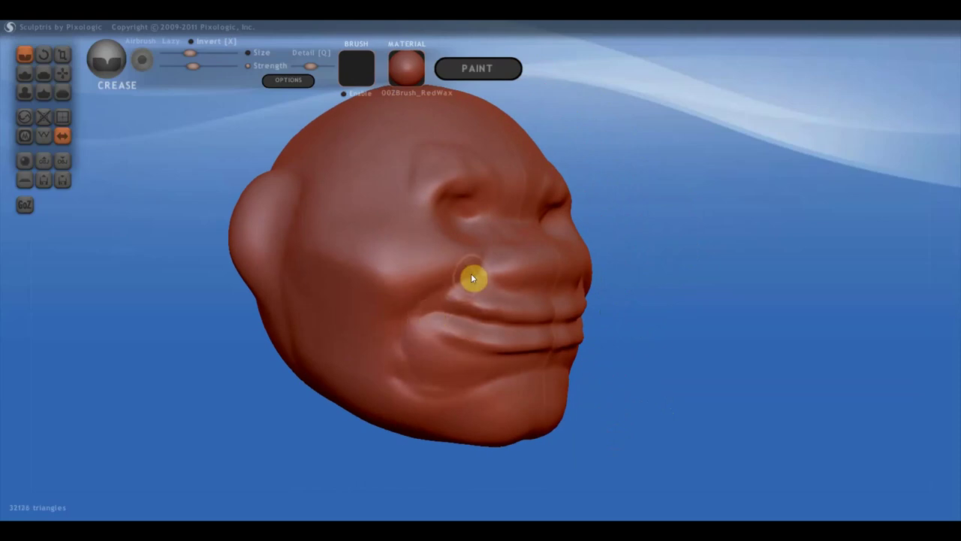
mouse_move(436, 310)
right_down()
mouse_move(394, 361)
mouse_move(414, 374)
mouse_move(430, 374)
mouse_move(410, 302)
mouse_move(393, 290)
mouse_move(474, 326)
right_up()
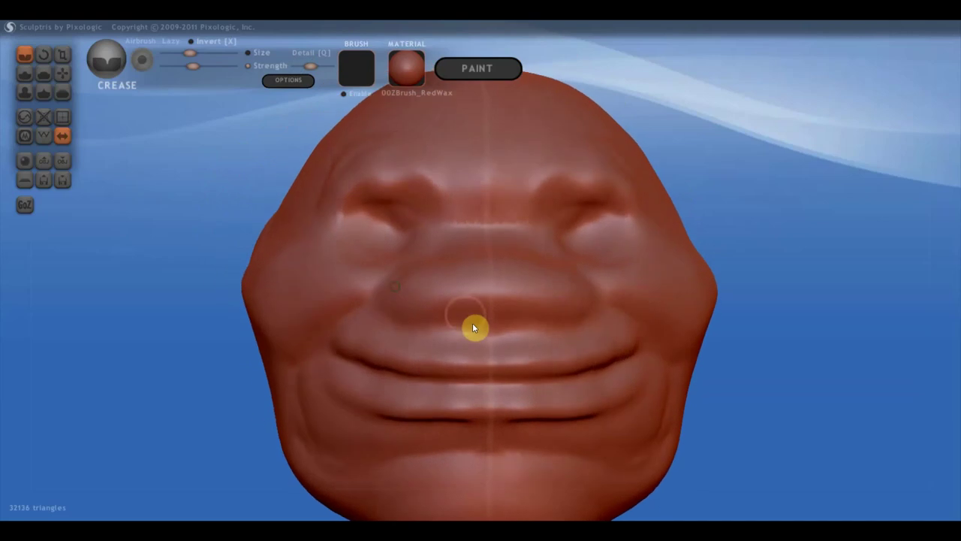
mouse_move(468, 333)
mouse_down()
mouse_move(406, 328)
mouse_move(386, 305)
mouse_move(414, 282)
mouse_up()
mouse_move(413, 281)
right_down()
mouse_move(446, 337)
mouse_move(480, 313)
mouse_move(470, 316)
right_up()
mouse_move(446, 297)
mouse_down()
mouse_move(483, 350)
mouse_move(453, 324)
mouse_up()
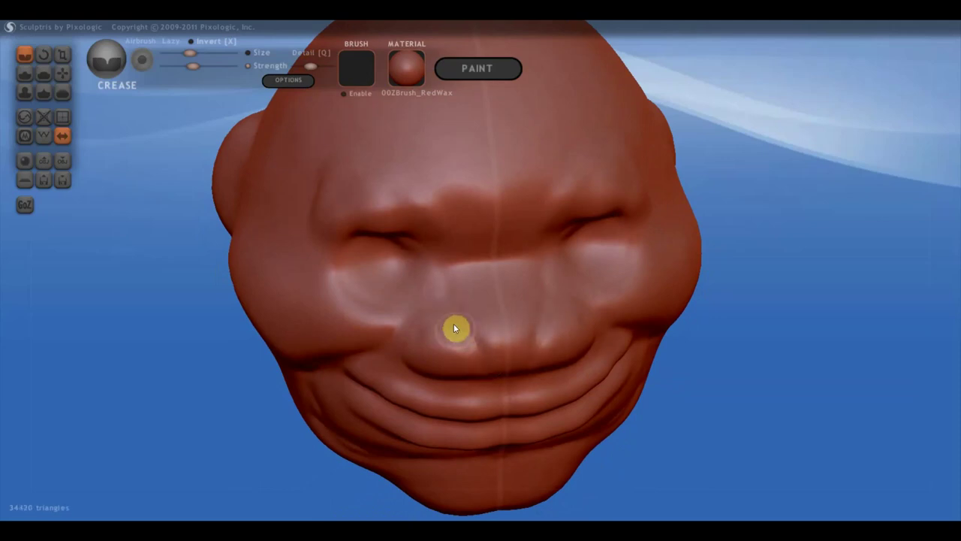
right_drag(482, 368, 438, 254)
drag(428, 220, 411, 260)
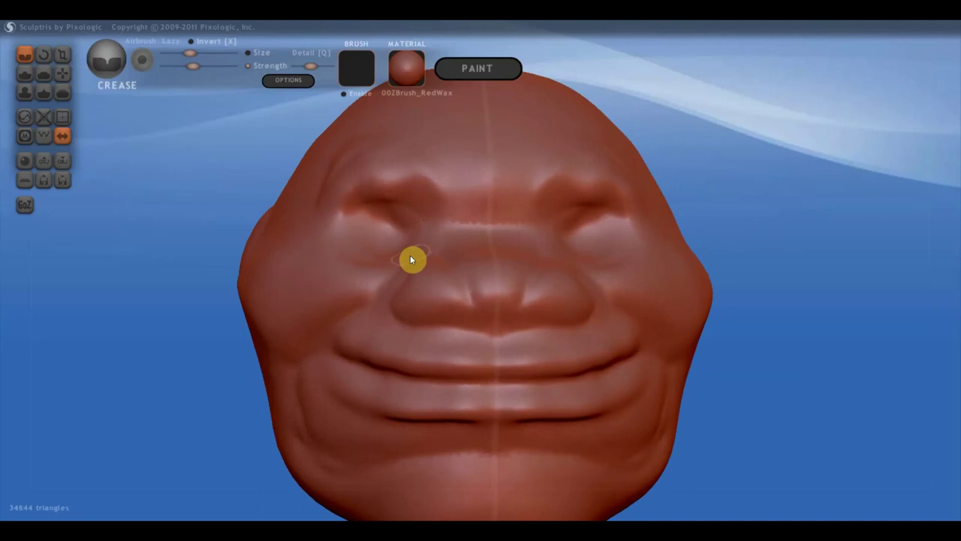
drag(415, 218, 403, 214)
click(44, 74)
Flatten the forehead surface, viewing the head from above.
mouse_move(261, 119)
right_down()
mouse_move(328, 226)
mouse_move(397, 225)
right_up()
scroll(413, 230, down, 3)
drag(436, 235, 427, 215)
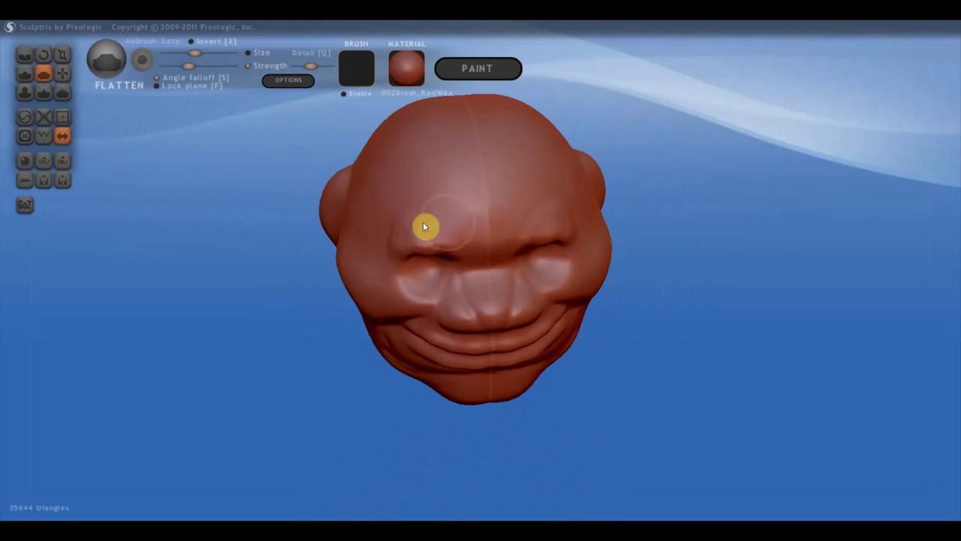
mouse_move(425, 225)
right_down()
mouse_move(523, 223)
mouse_move(444, 252)
mouse_move(333, 212)
mouse_move(501, 219)
right_up()
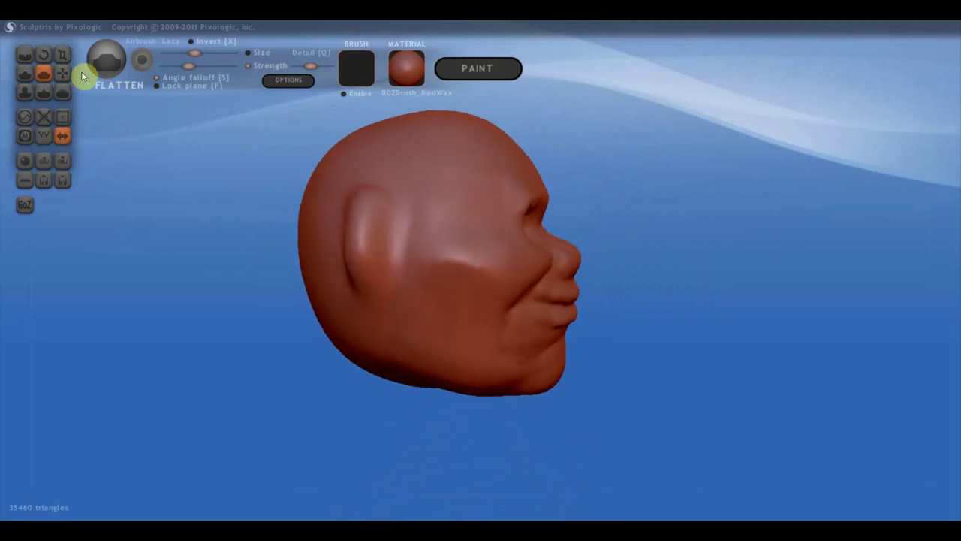
Nudge the cheek slightly with the Grab brush and turn the head to face front.
click(62, 73)
scroll(511, 207, up, 3)
scroll(569, 233, down, 2)
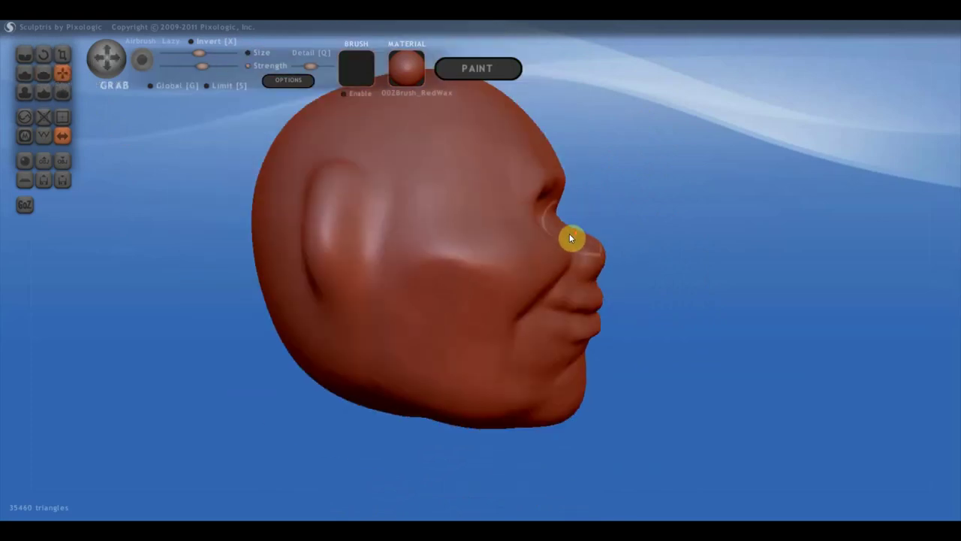
drag(548, 238, 555, 230)
mouse_move(543, 255)
right_down()
mouse_move(366, 239)
mouse_move(395, 243)
mouse_move(397, 268)
mouse_move(393, 260)
mouse_move(388, 273)
mouse_move(455, 296)
mouse_move(422, 278)
right_up()
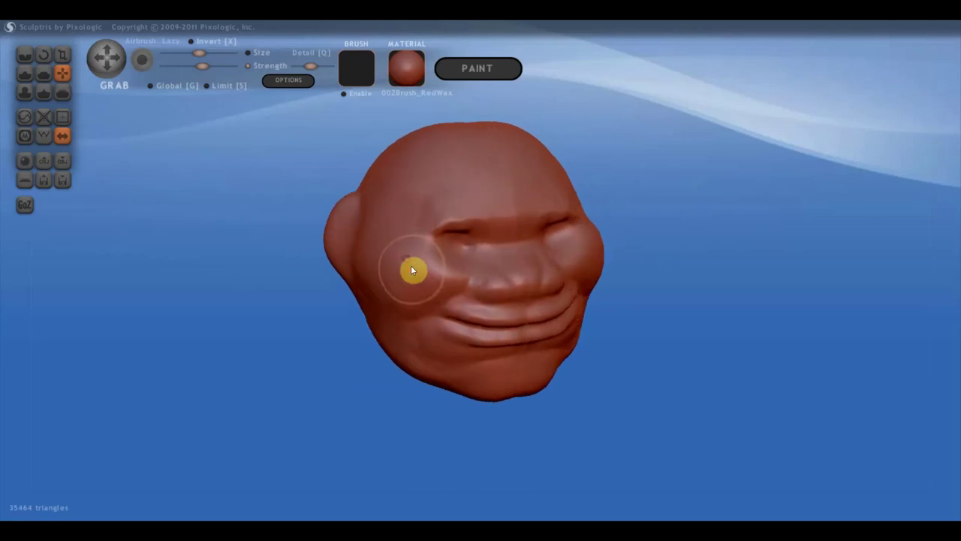
Carve faint crease lines across the forehead and a brow crease above the eyes.
click(25, 55)
right_drag(339, 157, 308, 185)
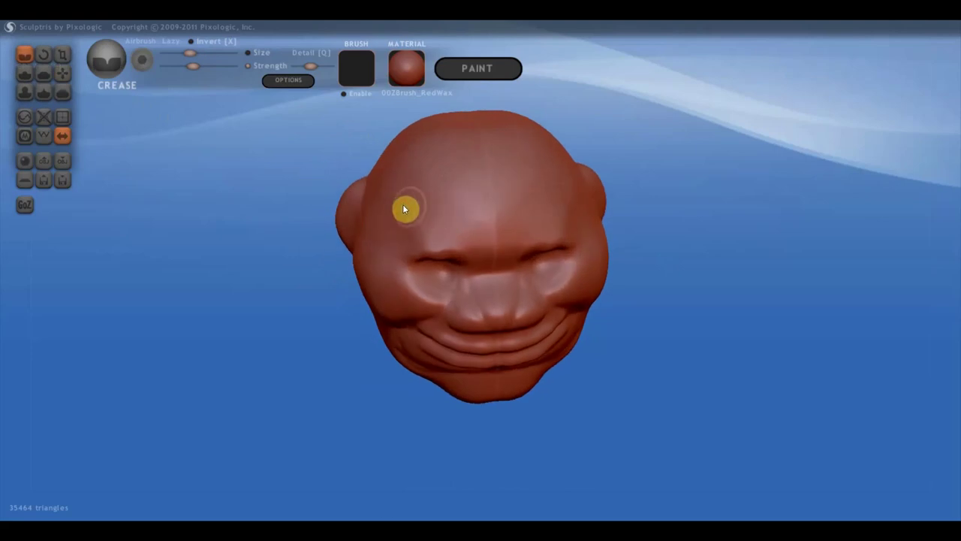
mouse_move(408, 208)
mouse_down()
mouse_move(464, 207)
mouse_move(472, 237)
mouse_up()
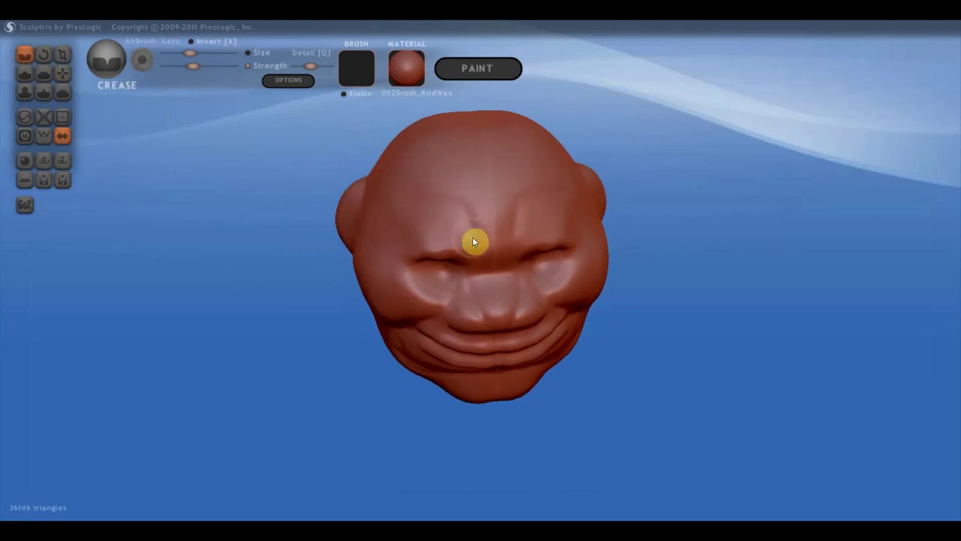
right_drag(471, 270, 459, 218)
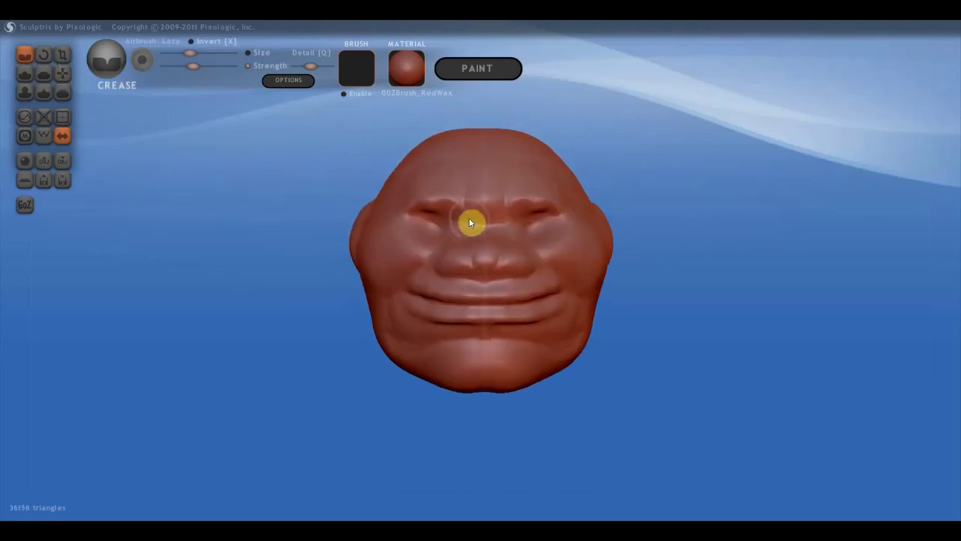
With Grab, lower and flatten the top of the head and pull both ears outward.
click(62, 73)
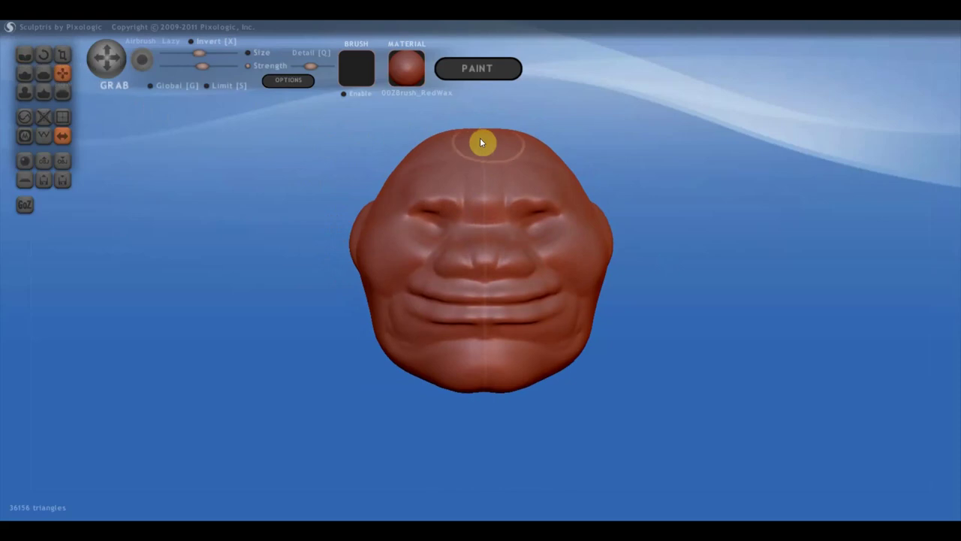
scroll(443, 154, down, 2)
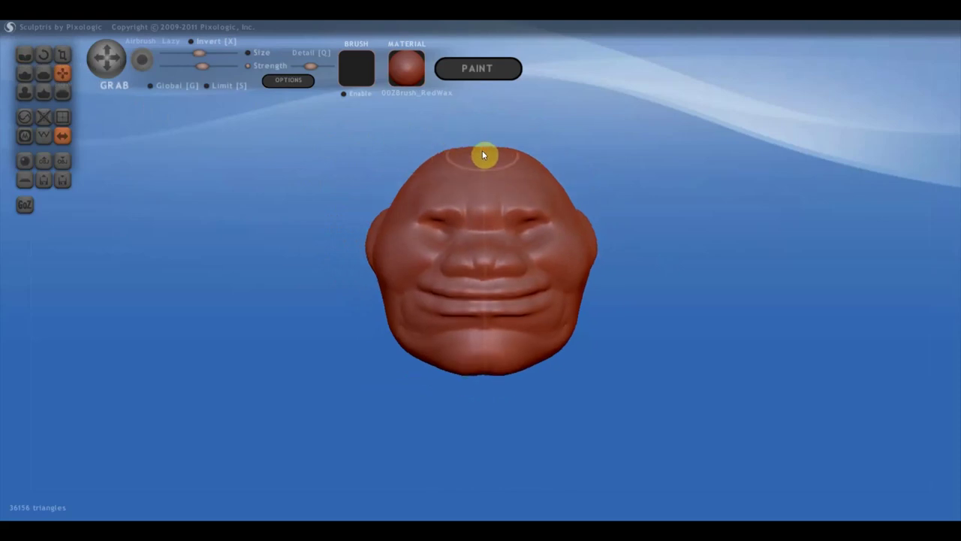
drag(479, 147, 478, 167)
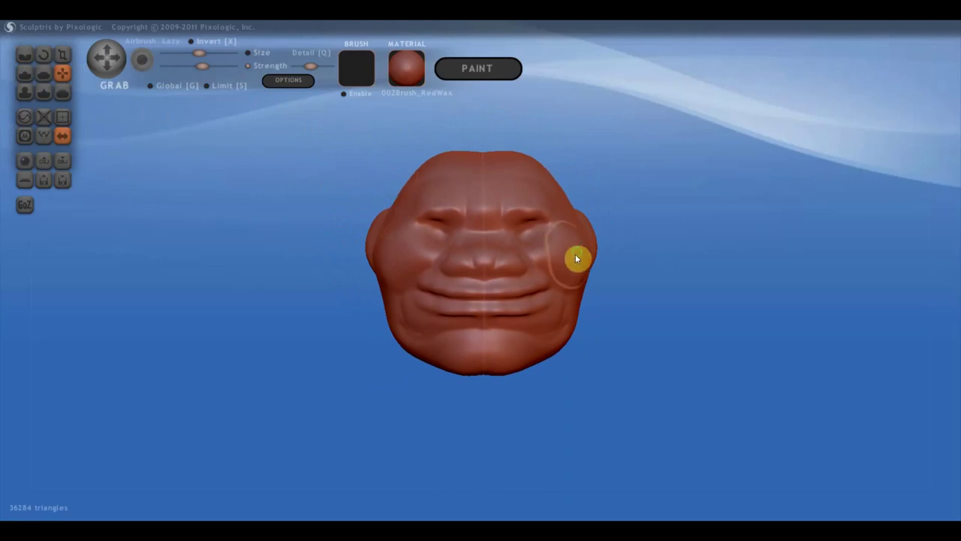
right_drag(575, 258, 333, 268)
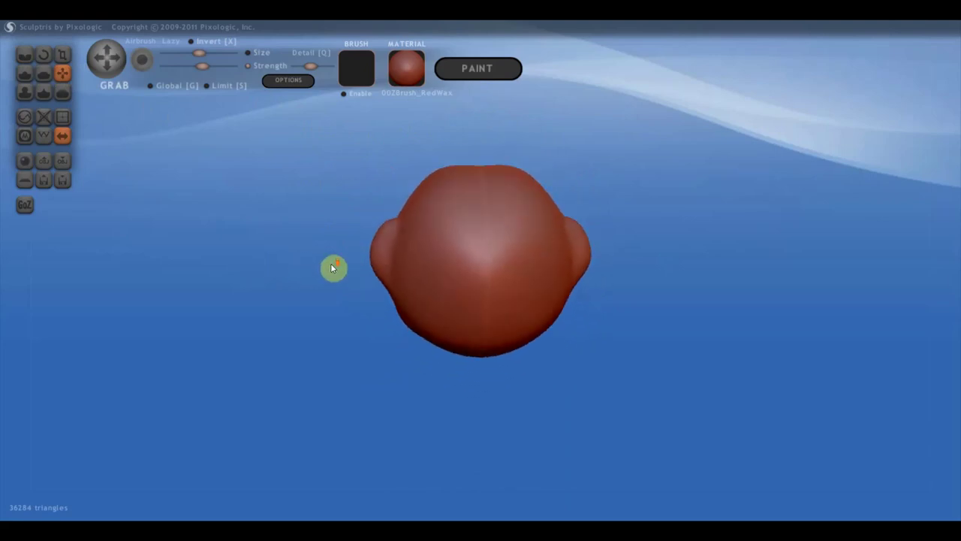
drag(391, 252, 374, 253)
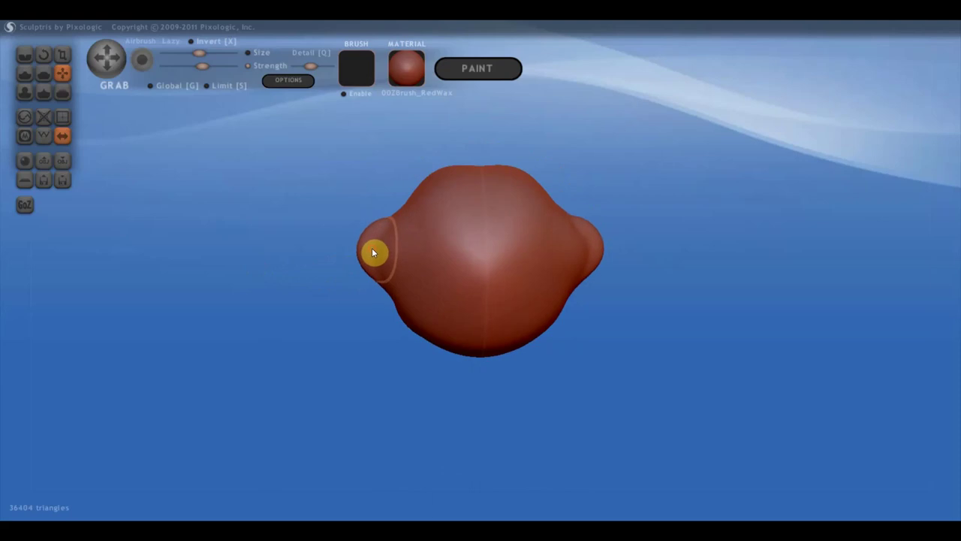
right_drag(371, 253, 713, 248)
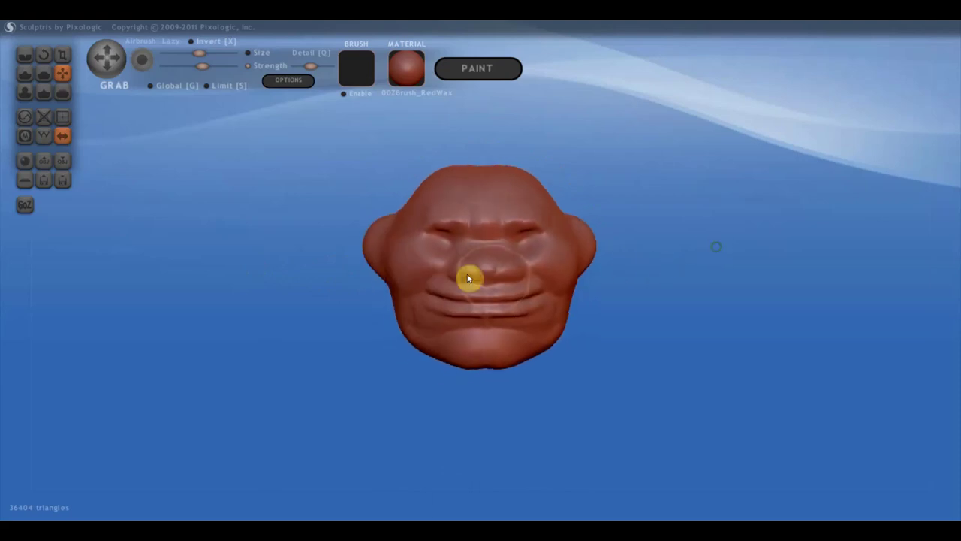
scroll(384, 257, down, 2)
drag(387, 251, 387, 264)
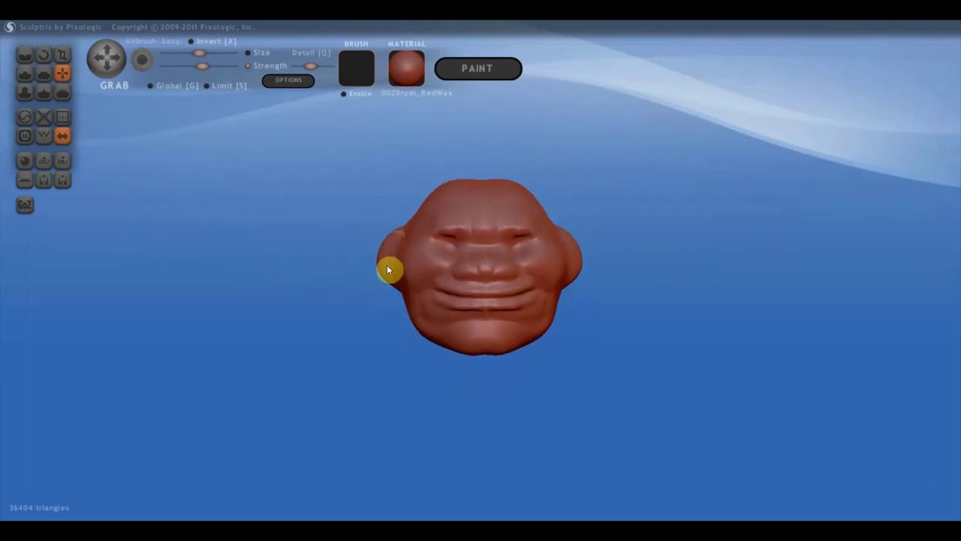
right_drag(389, 263, 454, 312)
Build up volume on the ear with the Draw brush, then return to Crease.
click(26, 76)
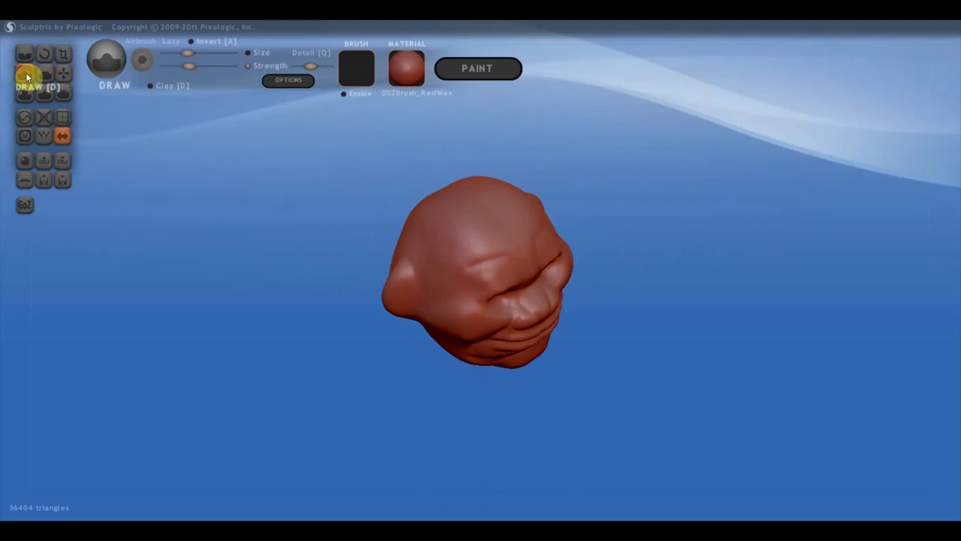
scroll(311, 173, up, 1)
scroll(311, 174, up, 2)
drag(370, 282, 371, 276)
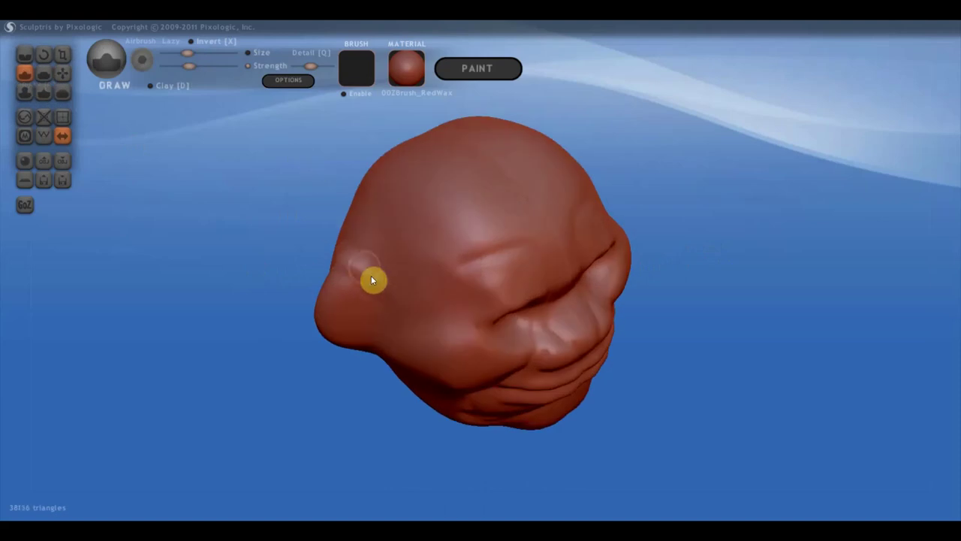
click(24, 54)
Carve crease grooves near and into the ear, then return to a zoomed-in front view.
scroll(381, 280, down, 1)
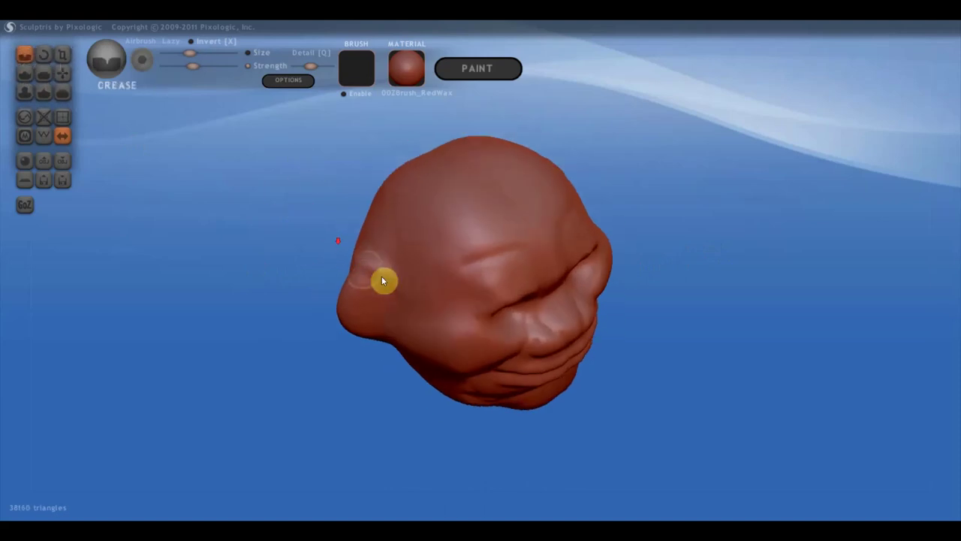
right_drag(382, 280, 481, 344)
mouse_move(406, 361)
mouse_down()
mouse_move(454, 364)
mouse_move(440, 366)
mouse_move(440, 340)
mouse_move(474, 380)
mouse_move(462, 359)
mouse_up()
mouse_move(462, 344)
right_down()
mouse_move(296, 264)
mouse_move(358, 269)
right_up()
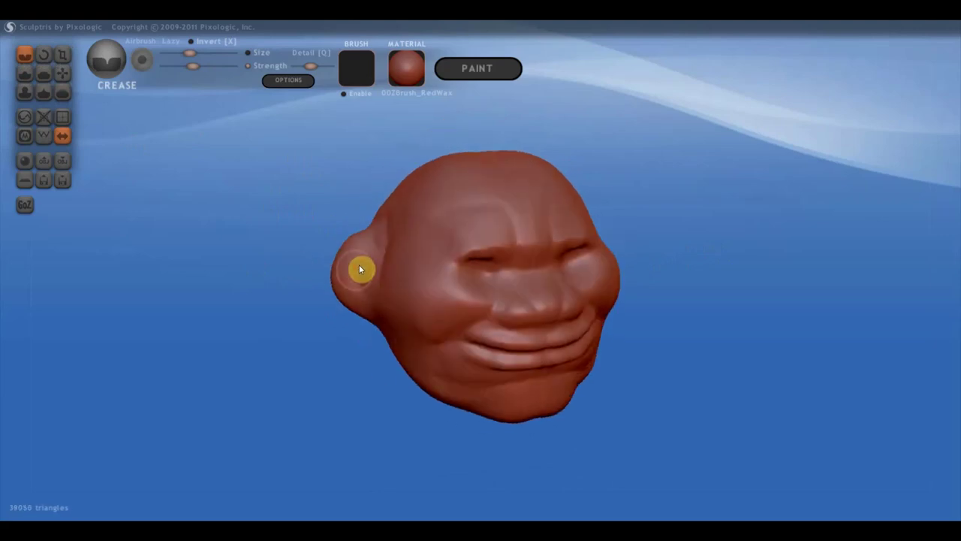
mouse_move(354, 274)
mouse_down()
mouse_move(368, 288)
mouse_move(379, 242)
mouse_up()
right_drag(350, 216, 320, 203)
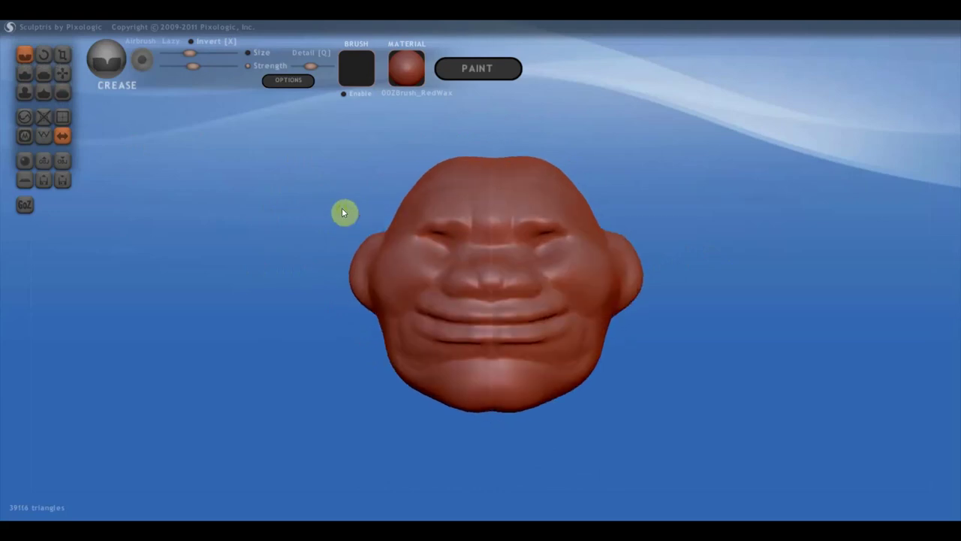
scroll(524, 260, up, 2)
scroll(524, 260, up, 2)
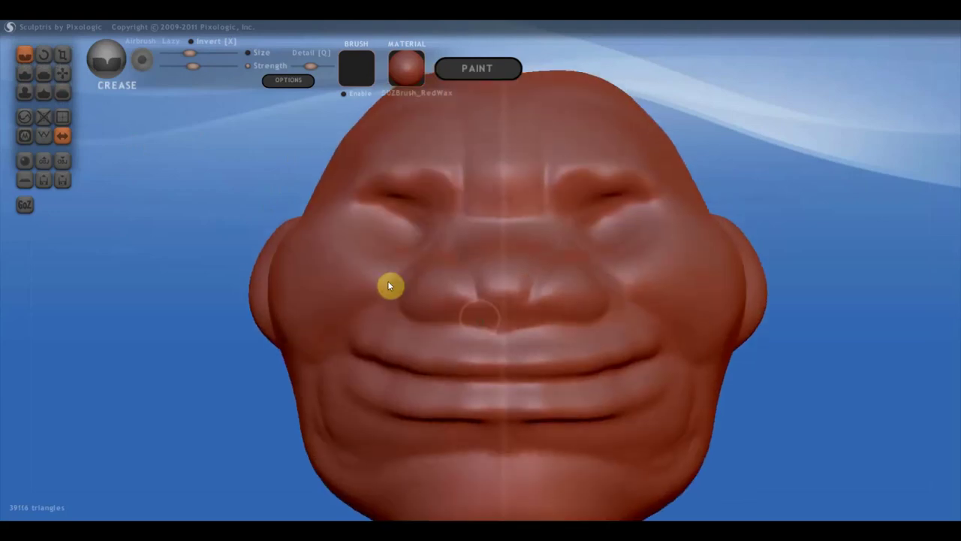
Build up the upper lip and the area around the nostril with Draw.
click(25, 73)
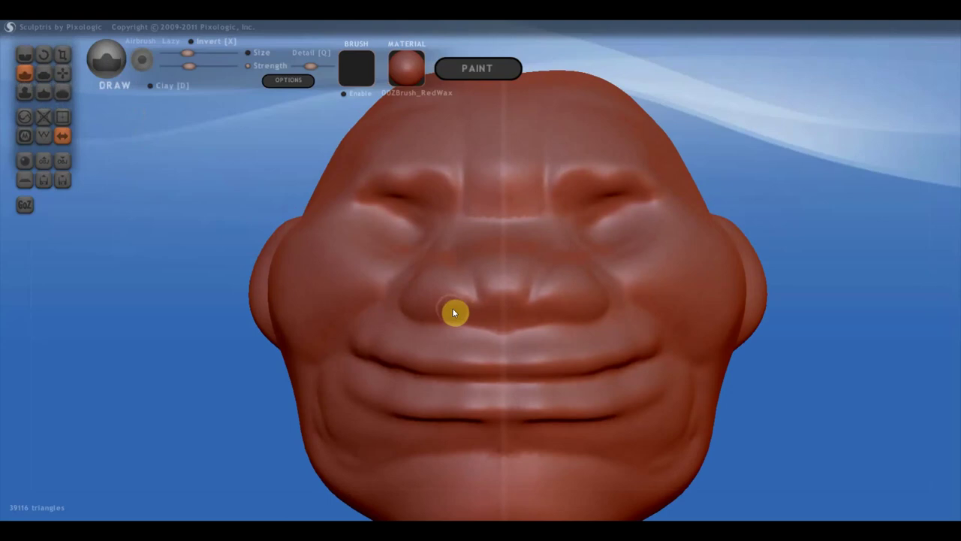
mouse_move(455, 313)
mouse_down()
mouse_move(449, 285)
mouse_move(443, 311)
mouse_move(461, 310)
mouse_move(440, 309)
mouse_up()
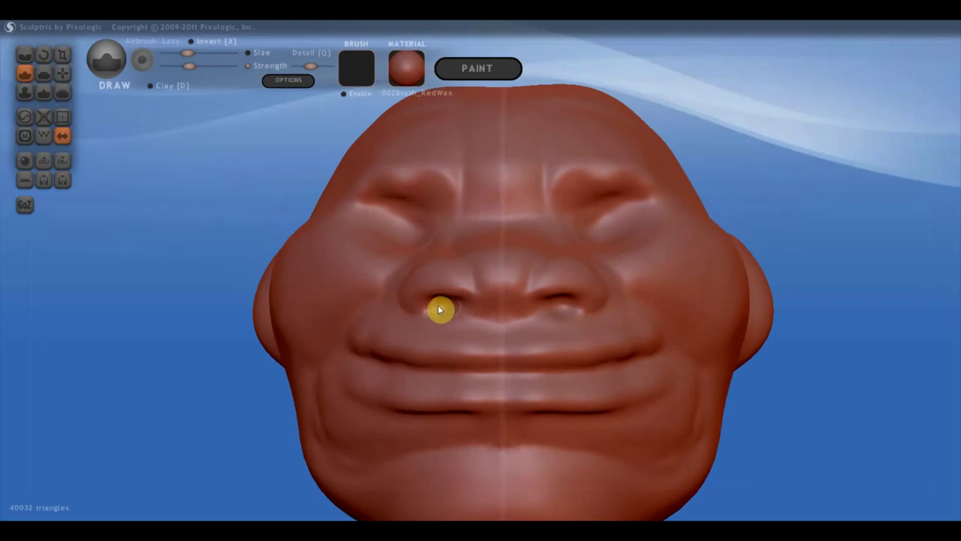
mouse_move(440, 309)
right_down()
mouse_move(560, 337)
mouse_move(557, 344)
mouse_move(548, 296)
mouse_move(510, 332)
mouse_move(515, 322)
right_up()
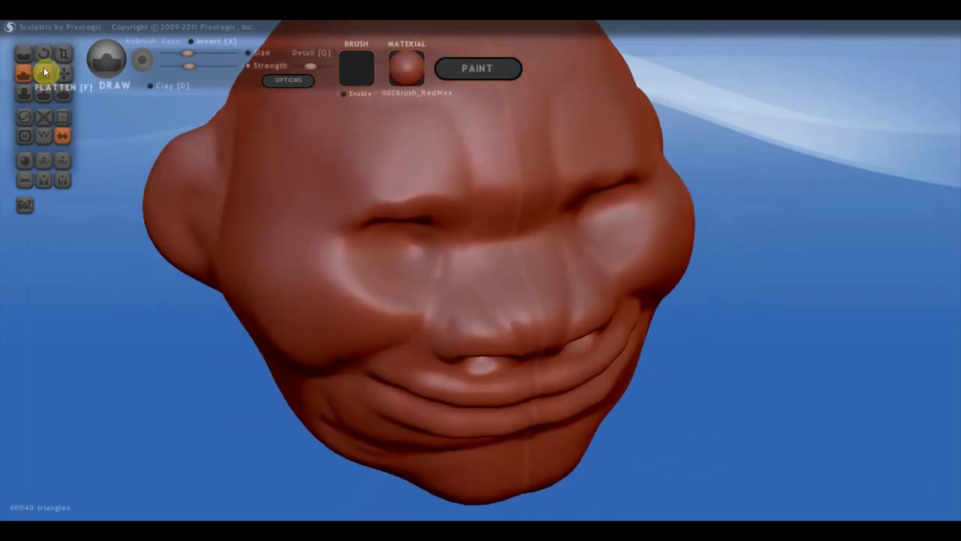
Crease the bridge of the nose and carve a small crease beside it.
click(23, 54)
scroll(465, 278, down, 2)
mouse_move(469, 261)
mouse_down()
mouse_move(476, 255)
mouse_move(476, 275)
mouse_move(475, 266)
mouse_move(445, 307)
mouse_move(470, 266)
mouse_move(452, 300)
mouse_move(425, 317)
mouse_up()
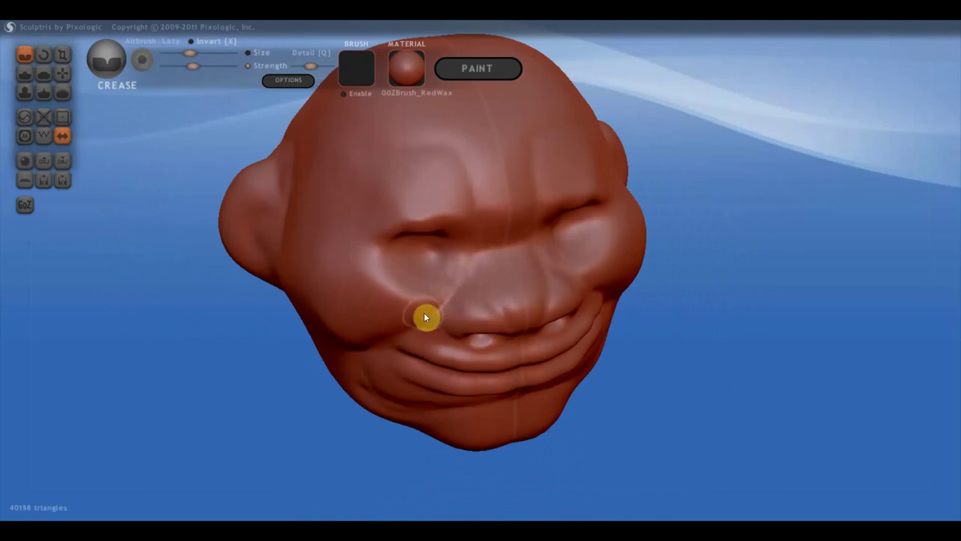
mouse_move(425, 318)
right_down()
mouse_move(547, 281)
mouse_move(538, 260)
right_up()
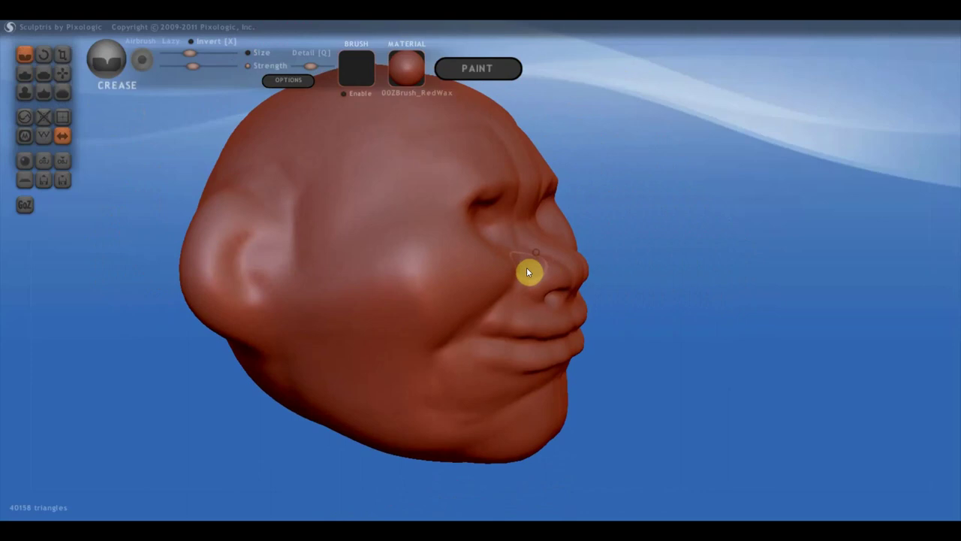
right_drag(524, 294, 554, 298)
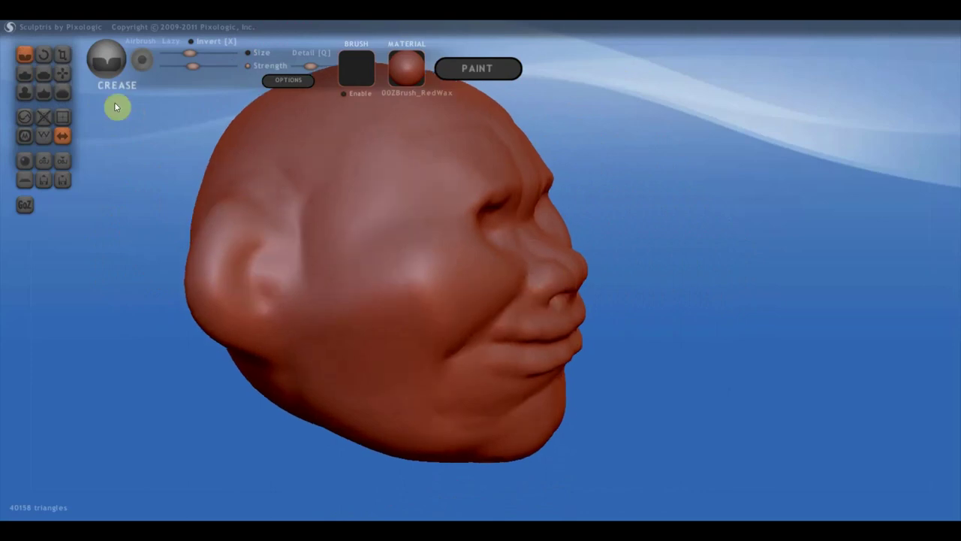
Flatten and smooth the upper lip with the Flatten brush, viewed from below the face.
click(62, 73)
scroll(563, 240, up, 3)
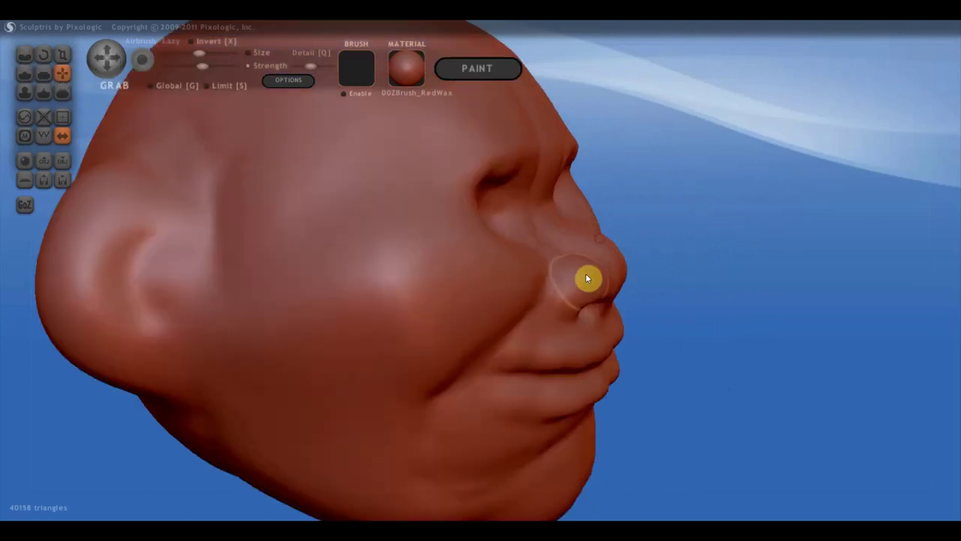
right_drag(596, 289, 546, 324)
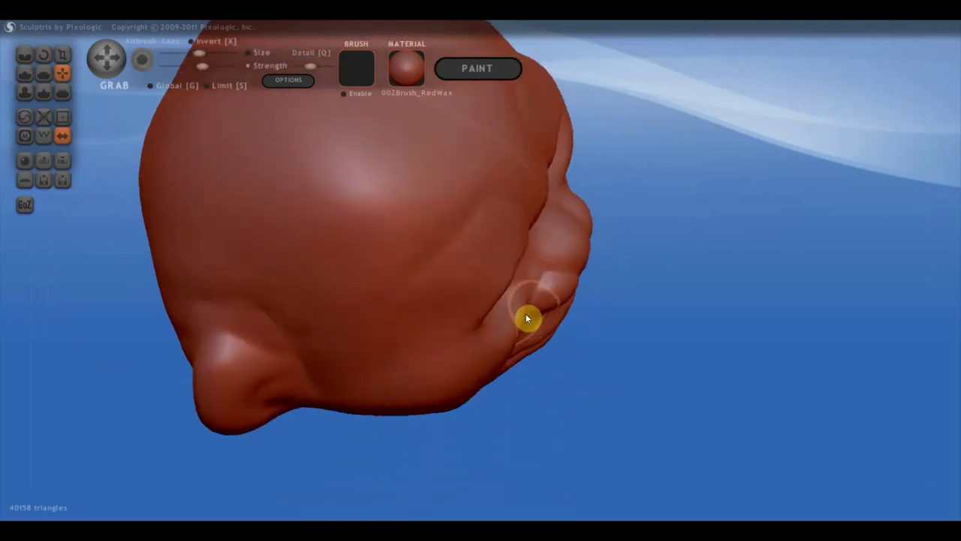
right_drag(526, 314, 358, 213)
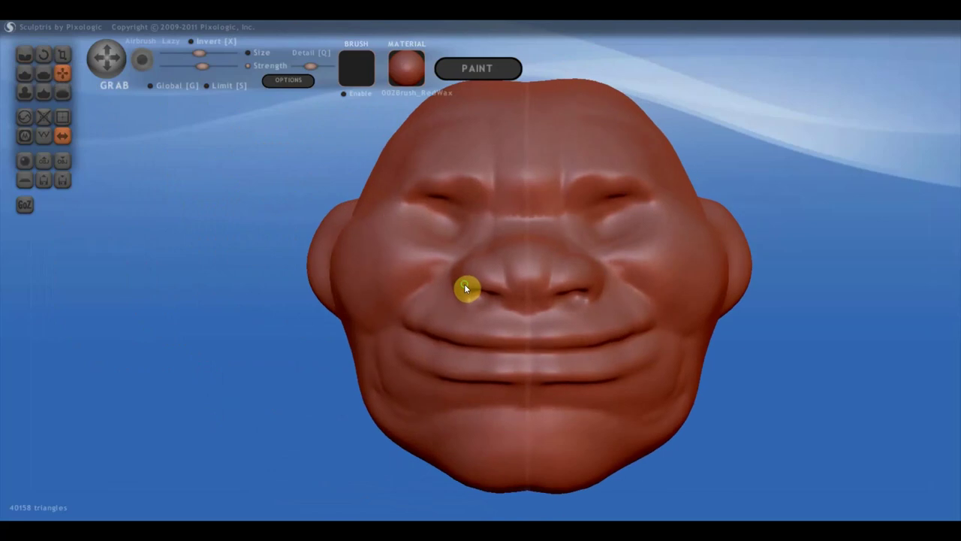
scroll(464, 284, up, 3)
scroll(548, 336, up, 1)
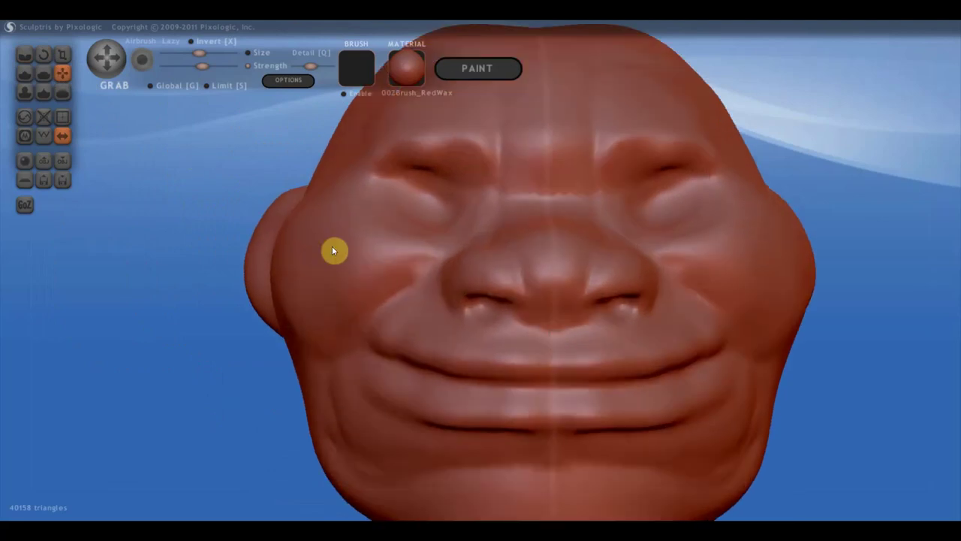
click(43, 73)
mouse_move(534, 383)
right_down()
mouse_move(534, 362)
mouse_move(568, 368)
right_up()
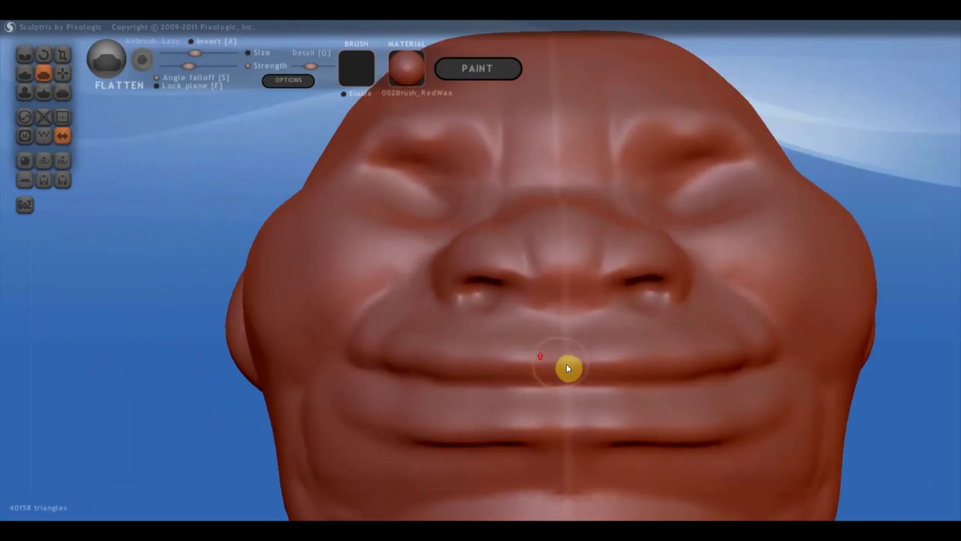
mouse_move(569, 368)
mouse_down()
mouse_move(383, 358)
mouse_move(579, 380)
mouse_move(417, 370)
mouse_move(395, 363)
mouse_move(628, 376)
mouse_move(397, 375)
mouse_move(468, 375)
mouse_up()
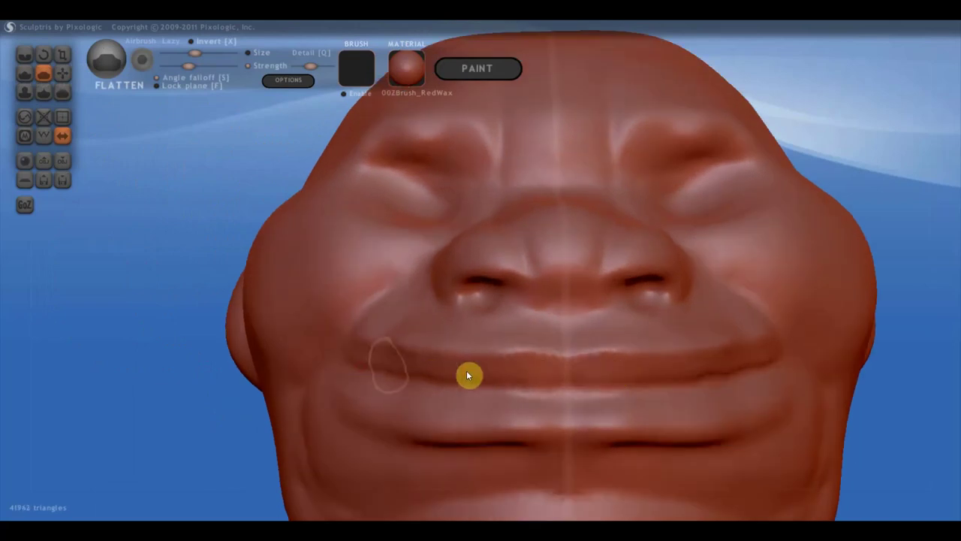
mouse_move(468, 372)
right_down()
mouse_move(516, 404)
mouse_move(444, 348)
right_up()
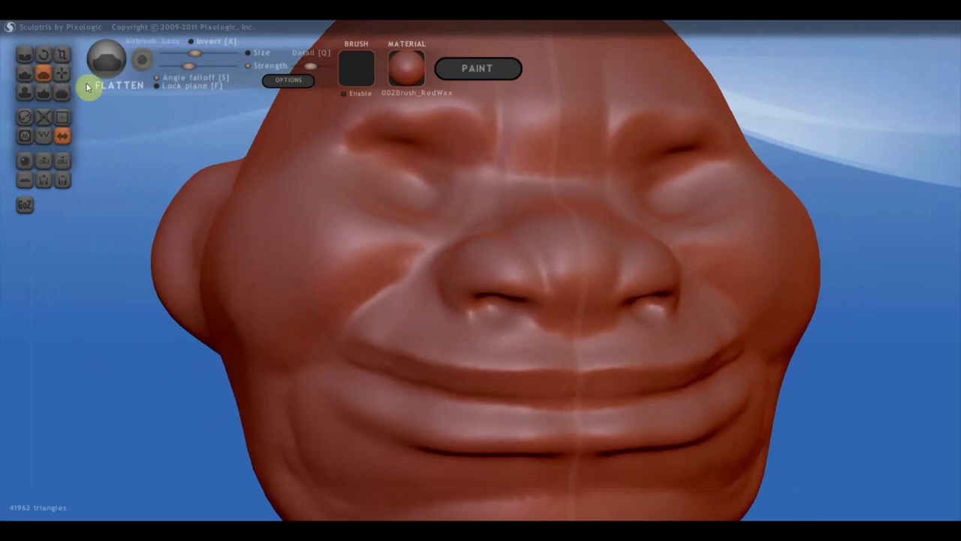
Grab the upper lip upward and pull the lip and mouth corner outward.
click(62, 73)
scroll(563, 376, down, 2)
scroll(520, 362, up, 1)
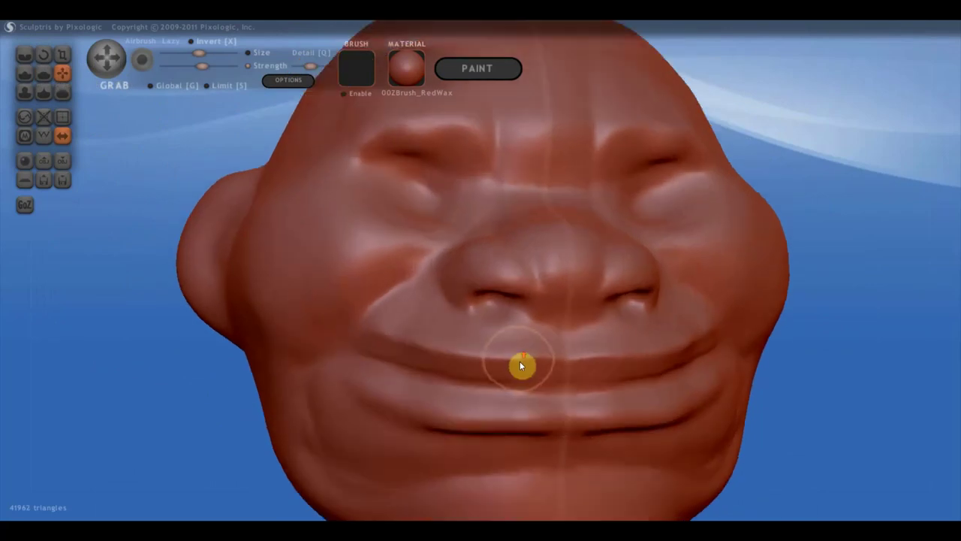
mouse_move(520, 366)
mouse_down()
mouse_move(533, 365)
mouse_move(536, 343)
mouse_move(569, 360)
mouse_move(569, 346)
mouse_move(493, 368)
mouse_move(483, 350)
mouse_move(518, 353)
mouse_move(515, 343)
mouse_move(573, 356)
mouse_move(573, 347)
mouse_move(476, 362)
mouse_move(451, 350)
mouse_move(472, 369)
mouse_up()
mouse_move(472, 368)
right_down()
mouse_move(609, 407)
mouse_move(648, 401)
mouse_move(578, 339)
right_up()
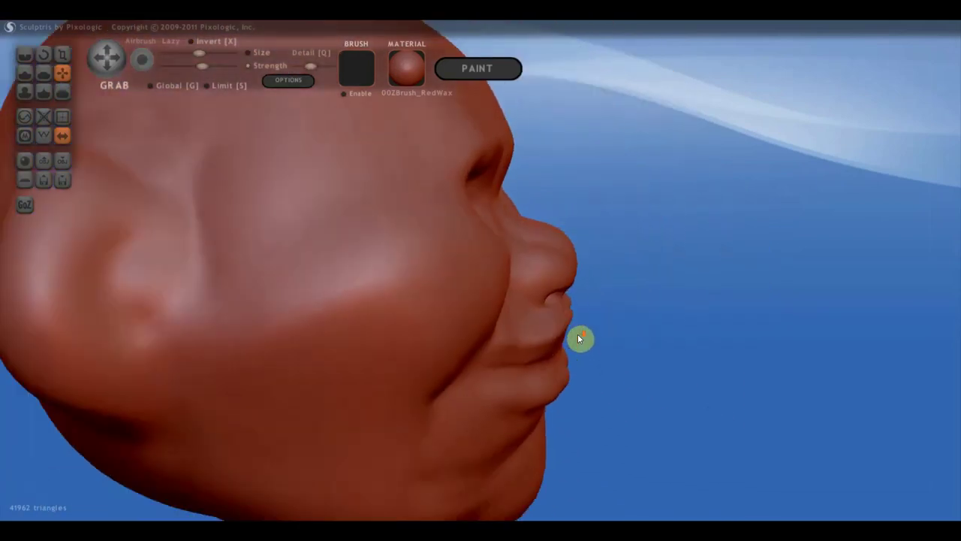
drag(579, 339, 572, 332)
mouse_move(572, 333)
right_down()
mouse_move(546, 333)
mouse_move(644, 337)
right_up()
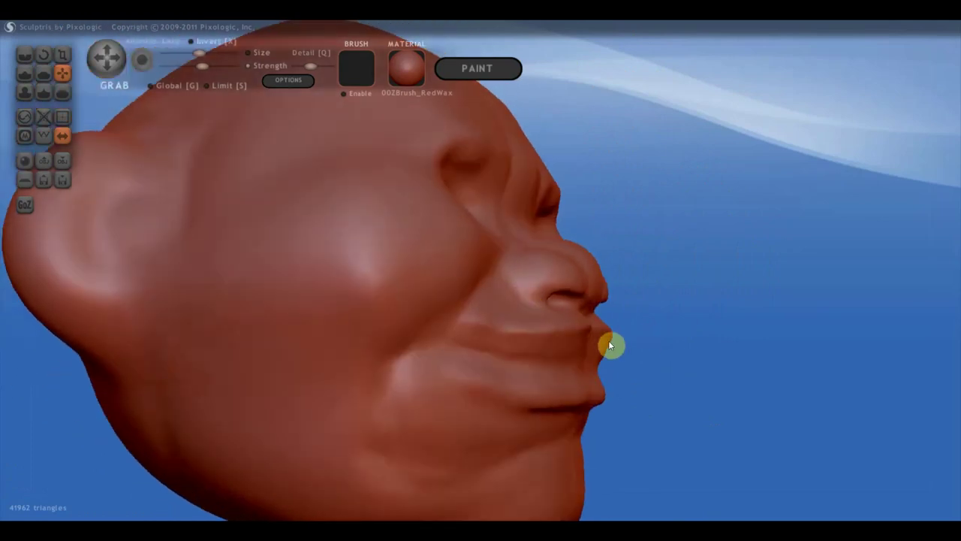
drag(609, 345, 590, 342)
mouse_move(598, 341)
right_down()
mouse_move(576, 388)
mouse_move(491, 388)
mouse_move(402, 448)
right_up()
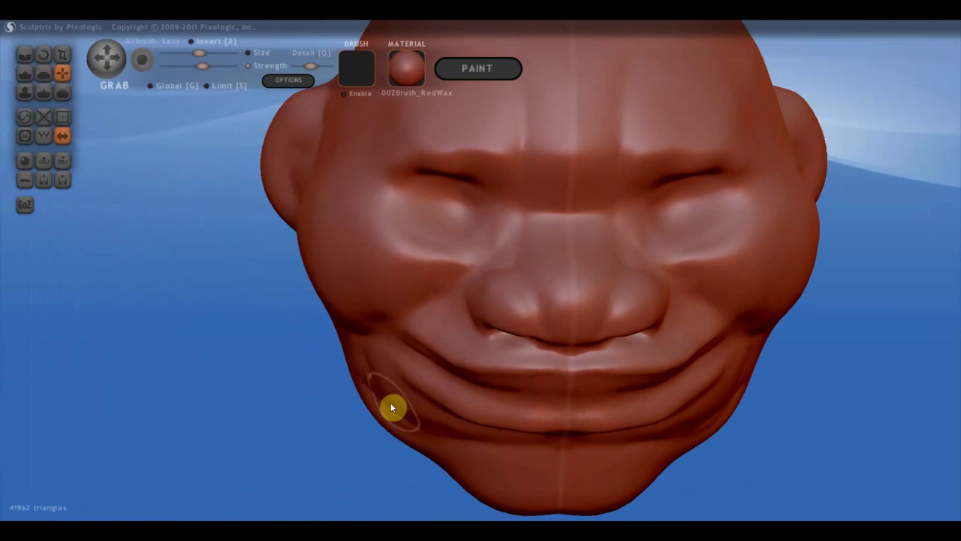
Push in the cheek beside the mouth and adjust the chin contour.
scroll(391, 408, down, 3)
drag(421, 342, 435, 344)
mouse_move(442, 349)
right_down()
mouse_move(509, 398)
mouse_move(645, 352)
mouse_move(614, 360)
right_up()
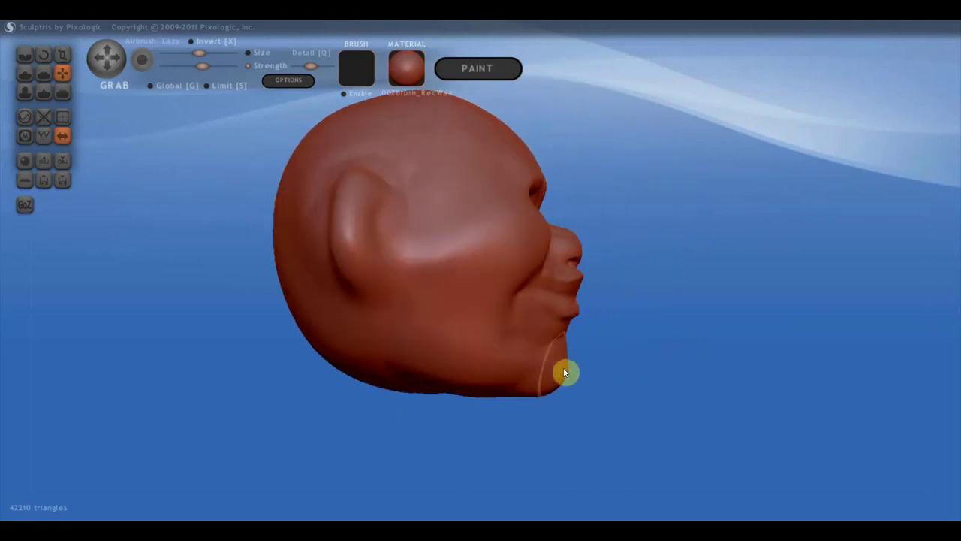
mouse_move(563, 368)
mouse_down()
mouse_move(577, 370)
mouse_move(566, 378)
mouse_up()
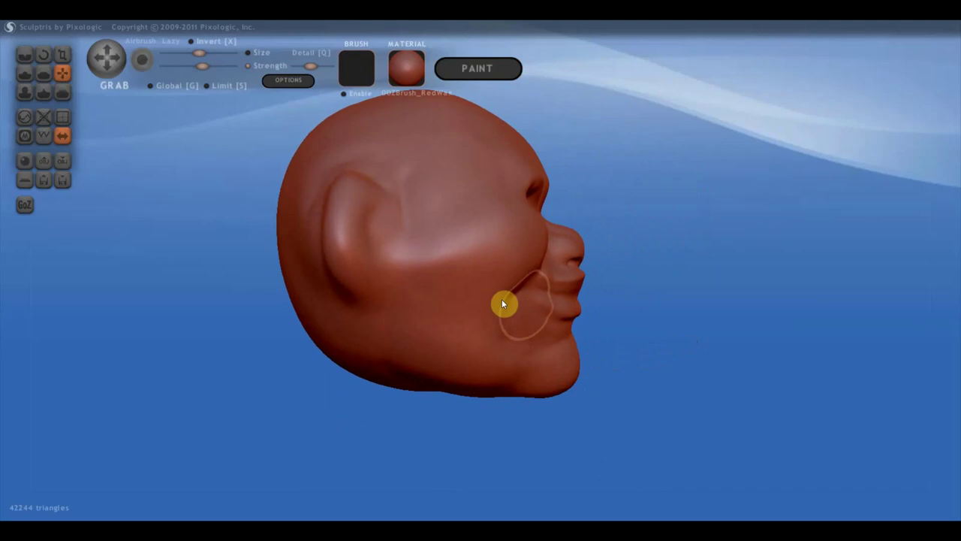
scroll(500, 293, down, 2)
scroll(406, 251, down, 2)
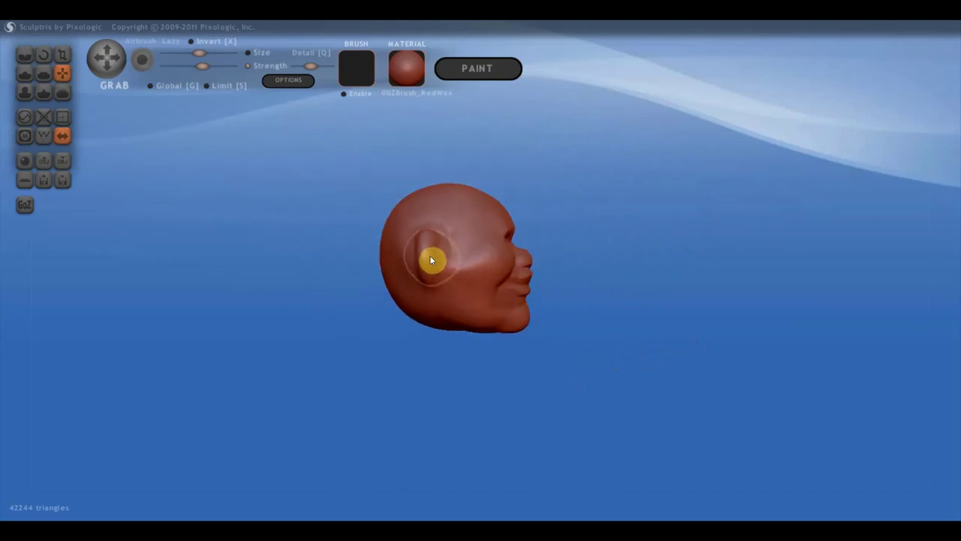
Shape and define the ear with Grab, then turn the head to face front.
drag(429, 267, 429, 271)
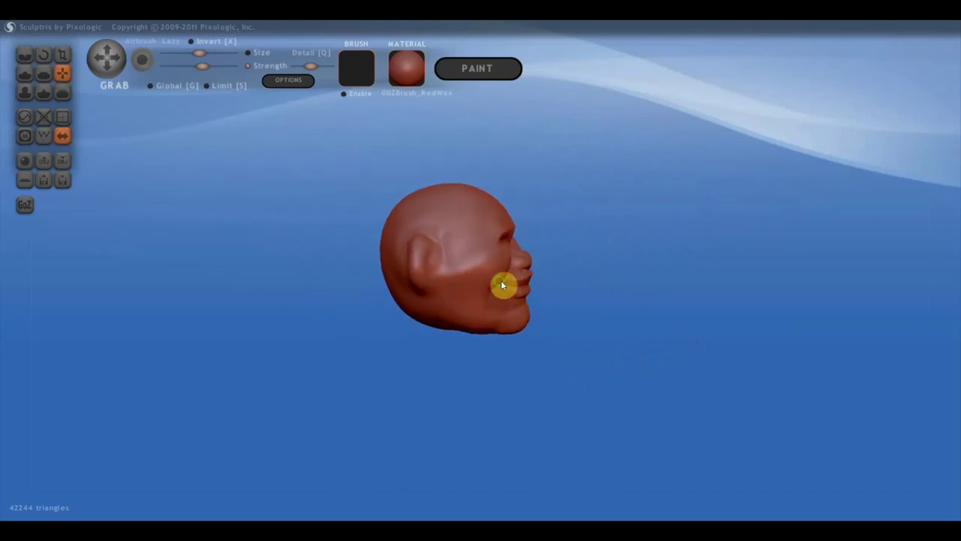
scroll(546, 284, up, 2)
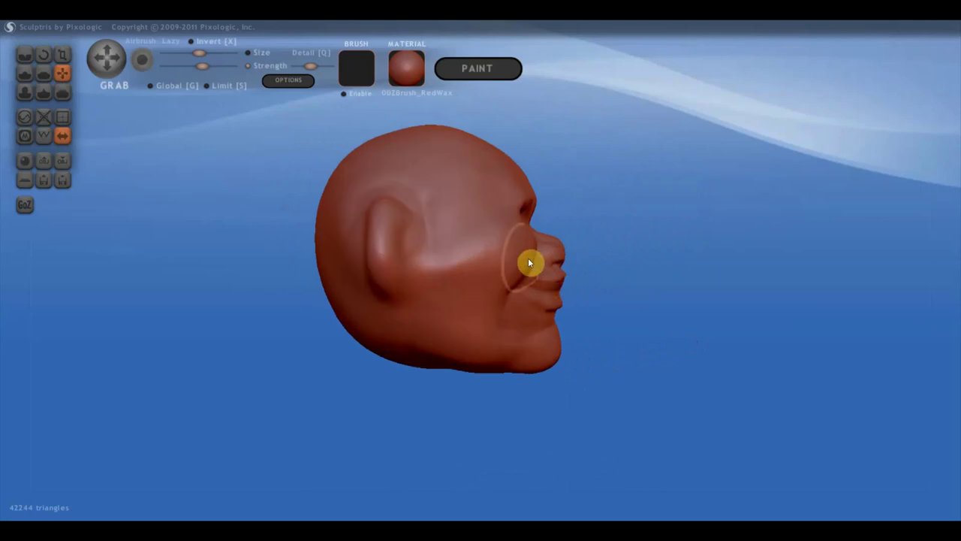
right_drag(499, 294, 516, 333)
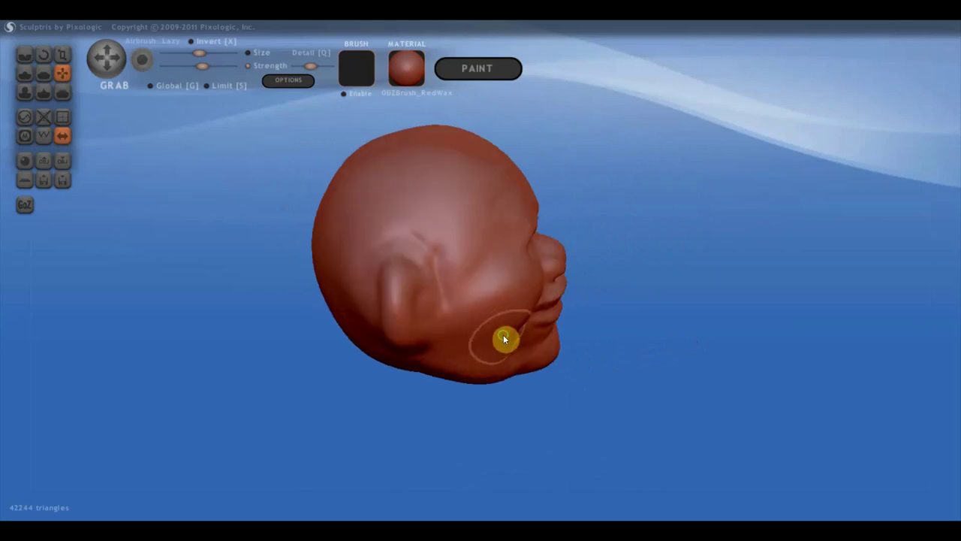
right_drag(503, 335, 350, 295)
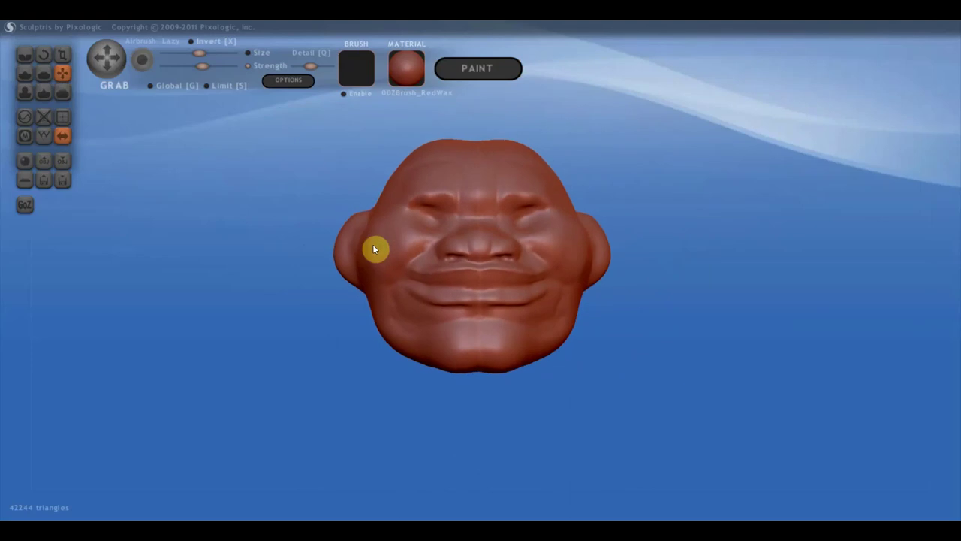
scroll(406, 236, up, 3)
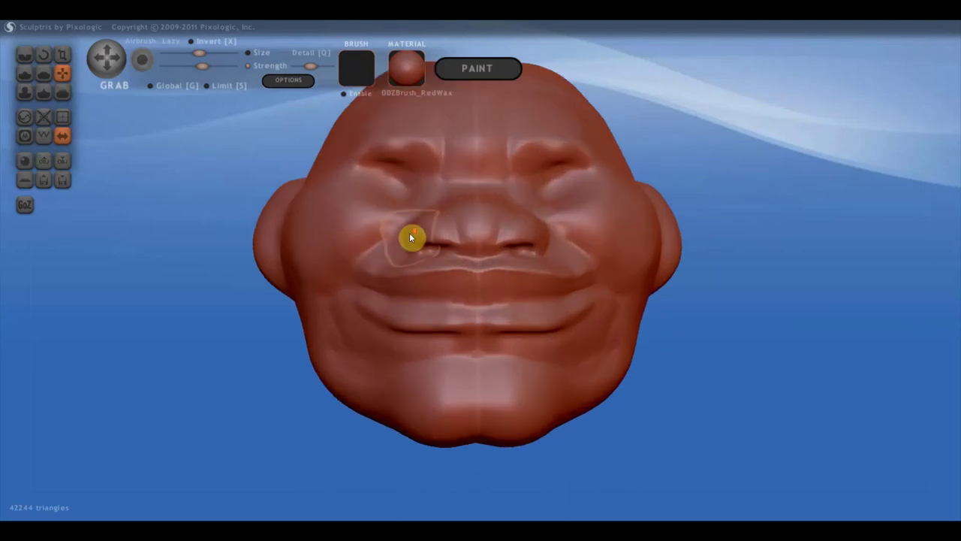
Build up both eye areas symmetrically with the Draw brush and tilt the head to inspect.
click(26, 71)
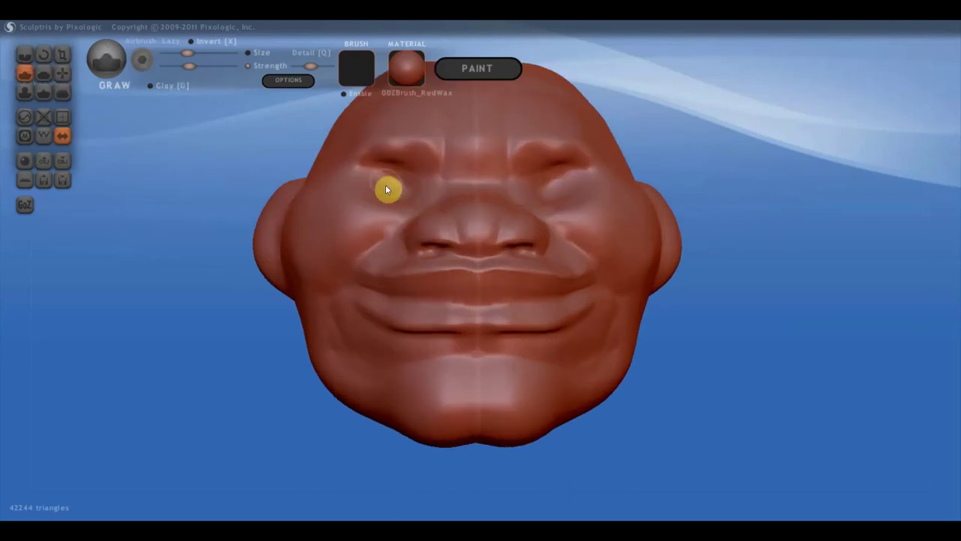
mouse_move(380, 180)
mouse_down()
mouse_move(394, 193)
mouse_move(399, 171)
mouse_move(384, 194)
mouse_move(410, 180)
mouse_move(408, 204)
mouse_move(421, 178)
mouse_move(412, 204)
mouse_move(432, 179)
mouse_move(416, 206)
mouse_move(393, 188)
mouse_move(428, 202)
mouse_move(418, 193)
mouse_up()
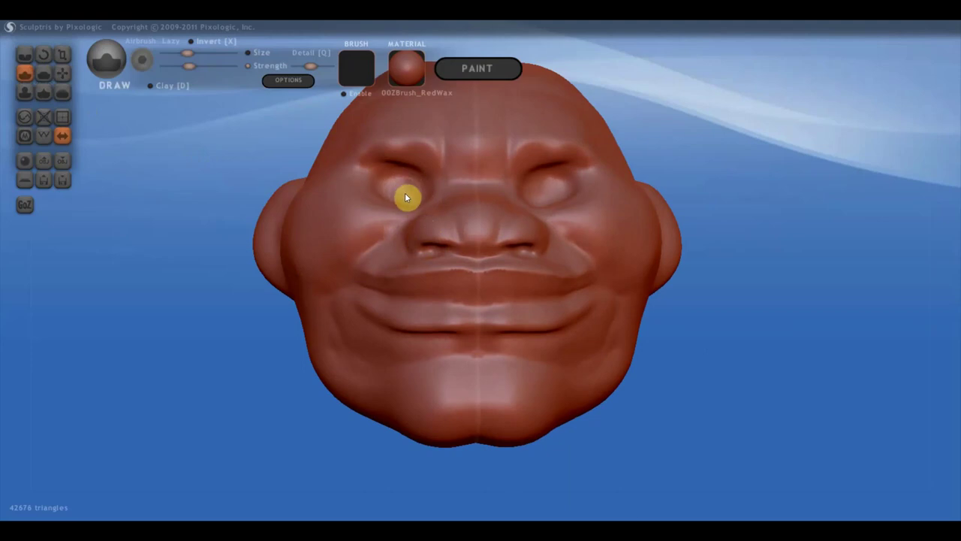
mouse_move(406, 197)
right_down()
mouse_move(401, 214)
mouse_move(427, 244)
mouse_move(408, 275)
mouse_move(399, 210)
mouse_move(436, 217)
mouse_move(446, 278)
right_up()
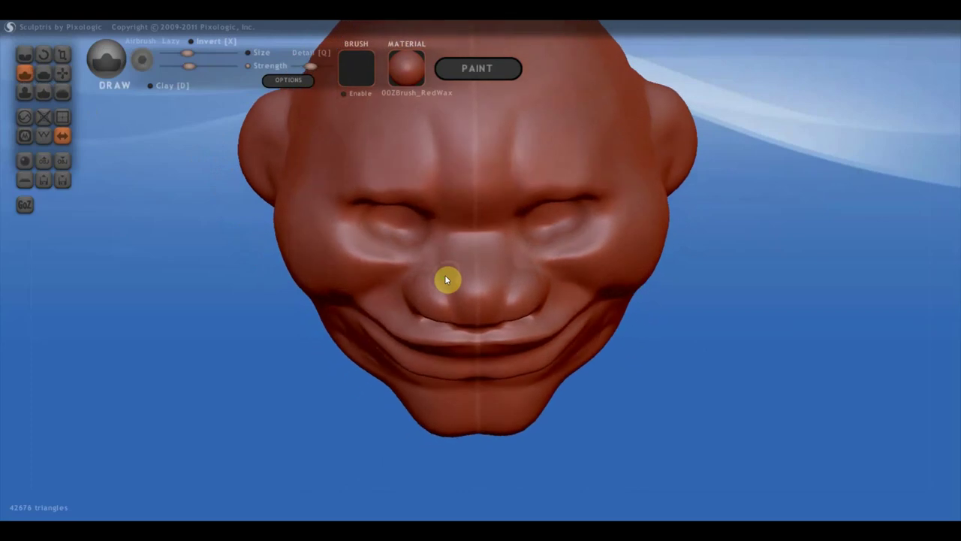
From a right-side profile, nudge the nose and mouth area with Grab.
click(62, 73)
scroll(376, 248, up, 3)
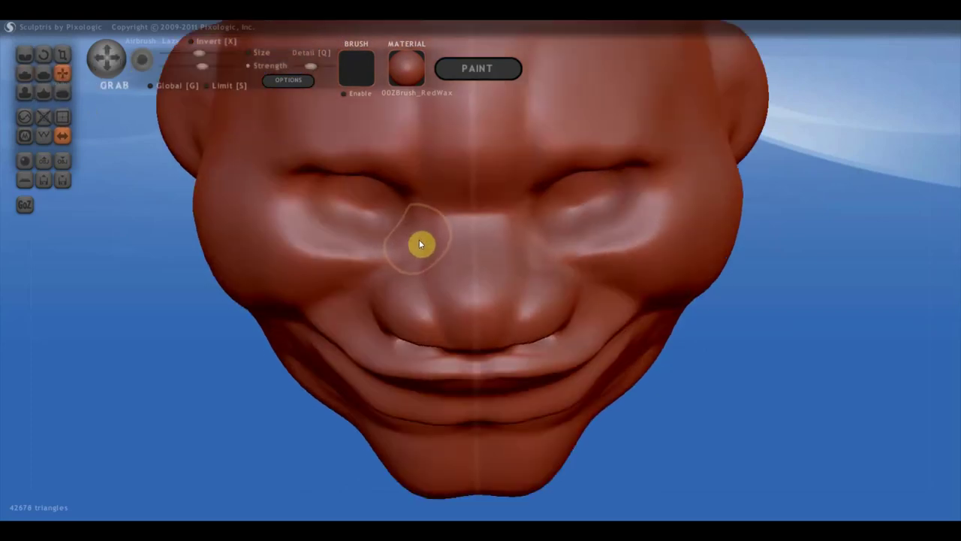
mouse_move(423, 238)
right_down()
mouse_move(440, 202)
mouse_move(485, 174)
mouse_move(524, 208)
mouse_move(451, 204)
mouse_move(496, 189)
right_up()
scroll(466, 192, down, 5)
scroll(496, 189, down, 3)
scroll(447, 190, down, 2)
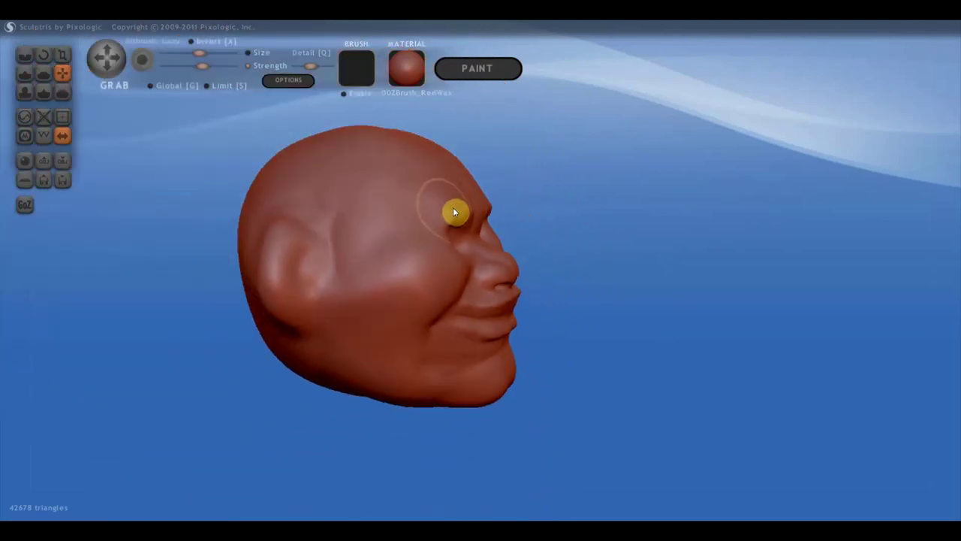
scroll(460, 199, down, 2)
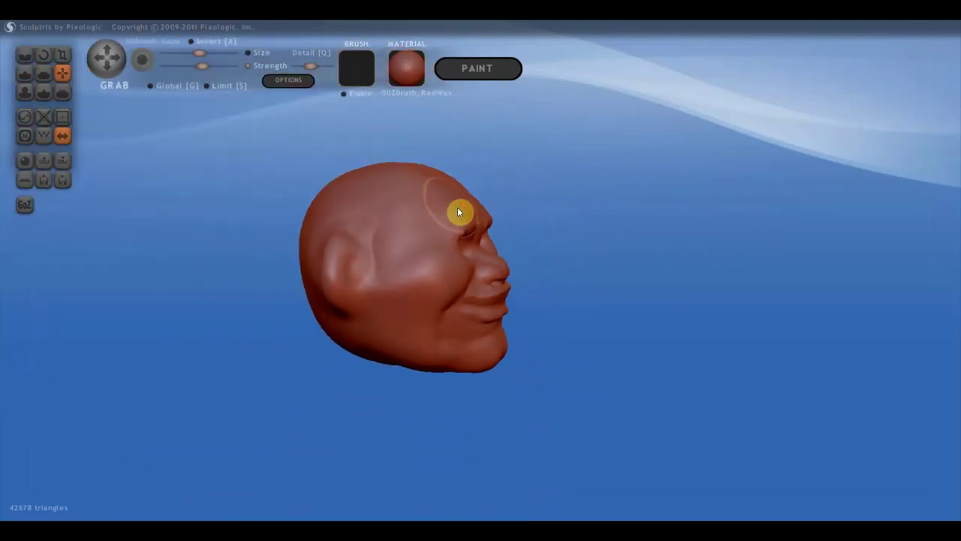
right_drag(457, 207, 479, 205)
scroll(446, 186, down, 2)
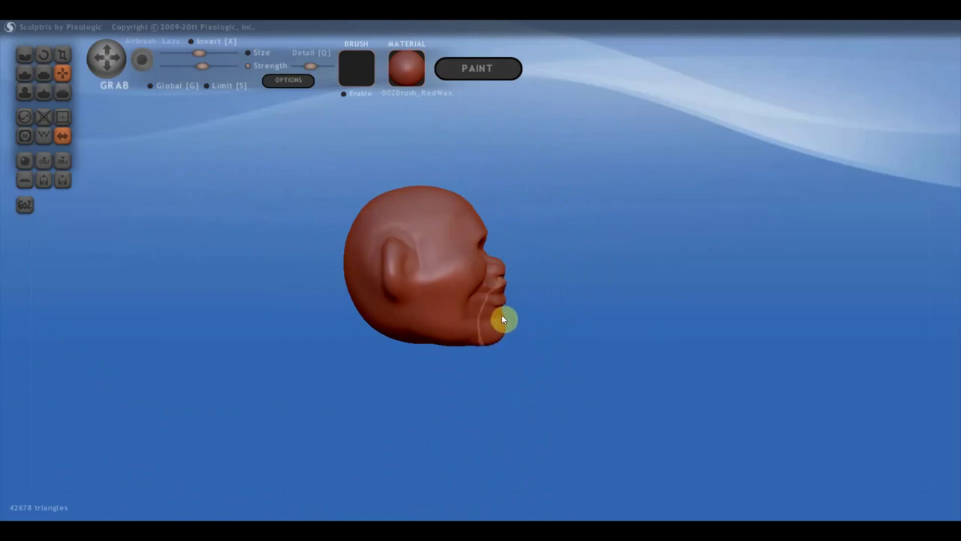
drag(548, 329, 538, 331)
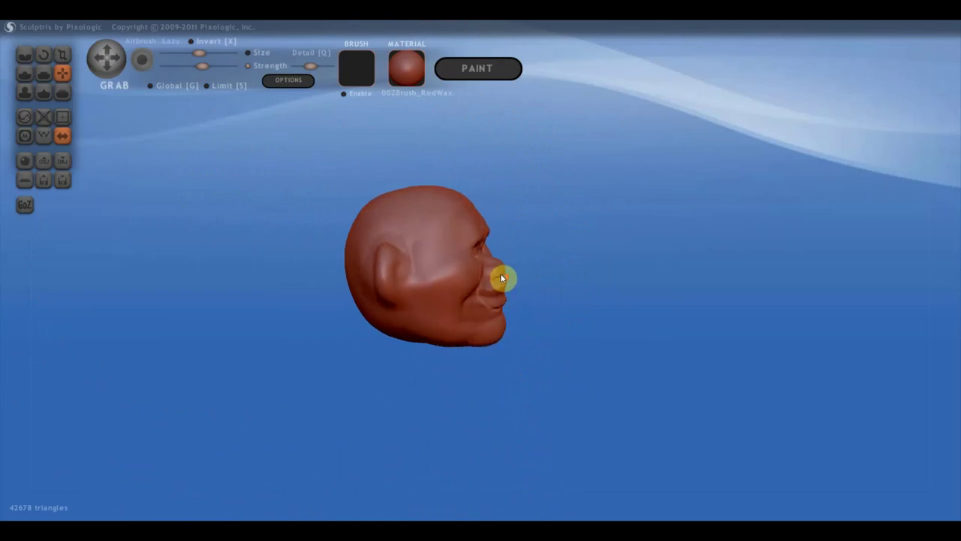
scroll(500, 273, up, 2)
drag(503, 275, 512, 265)
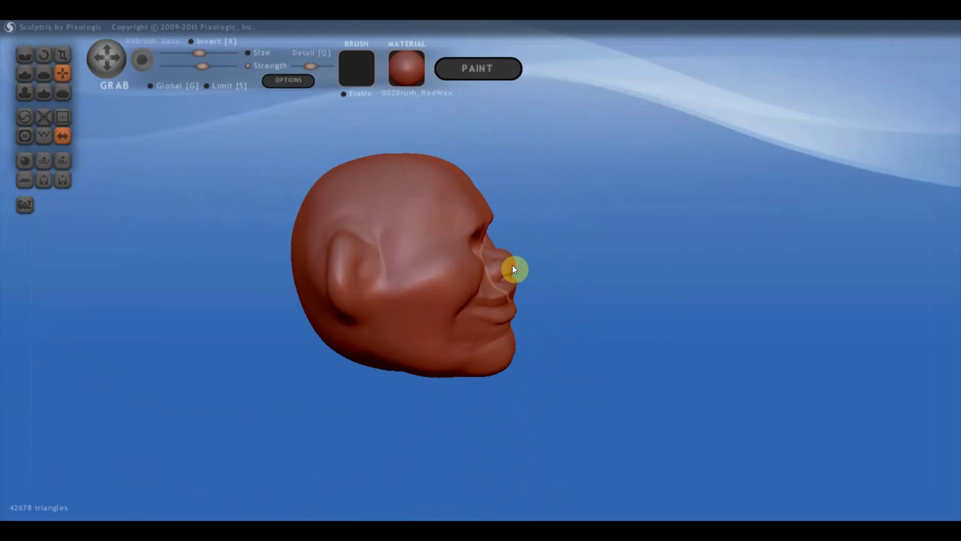
mouse_move(492, 273)
right_down()
mouse_move(362, 269)
mouse_move(374, 270)
right_up()
Pull the upper lip down below the nose and reshape both eye sockets symmetrically.
scroll(428, 281, up, 3)
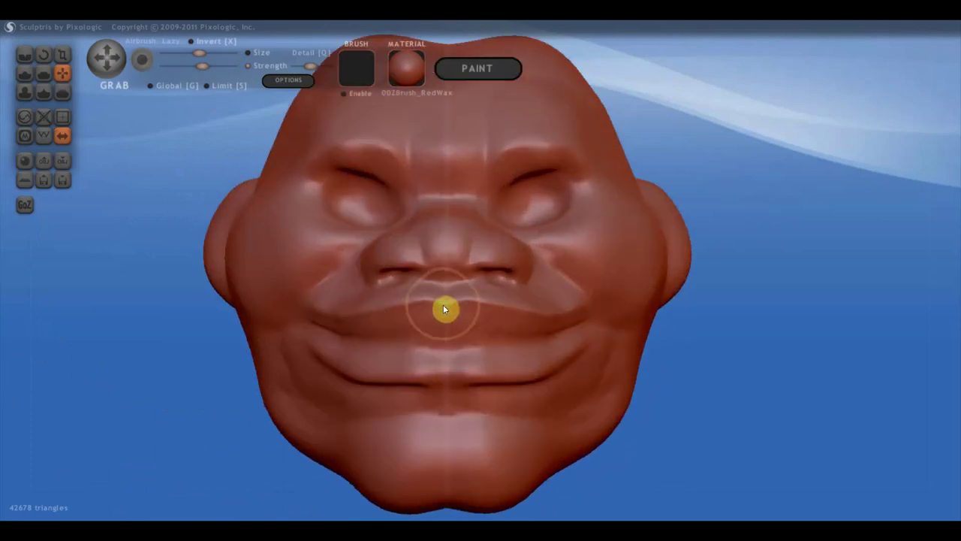
mouse_move(445, 310)
right_down()
mouse_move(489, 337)
mouse_move(504, 371)
right_up()
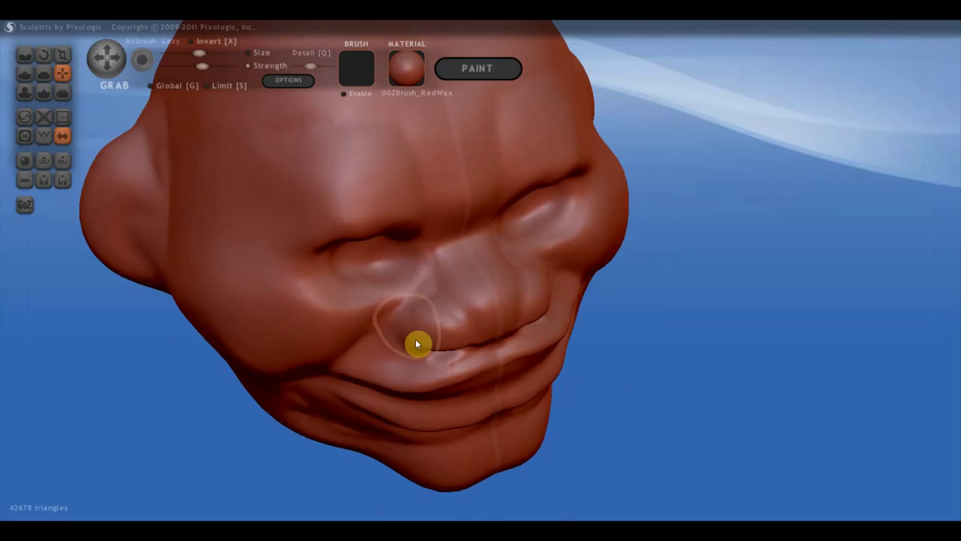
drag(480, 377, 485, 392)
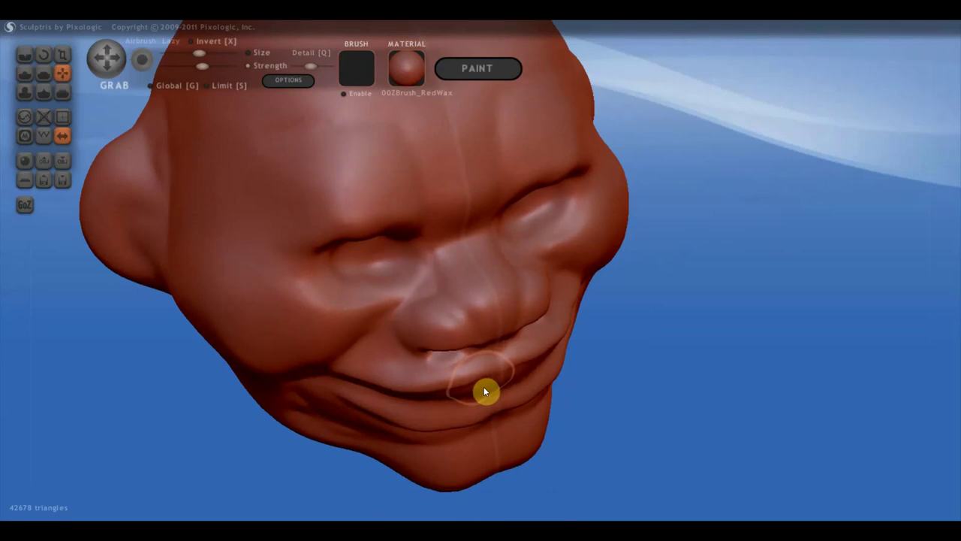
mouse_move(481, 386)
right_down()
mouse_move(438, 305)
mouse_move(425, 306)
mouse_move(475, 346)
right_up()
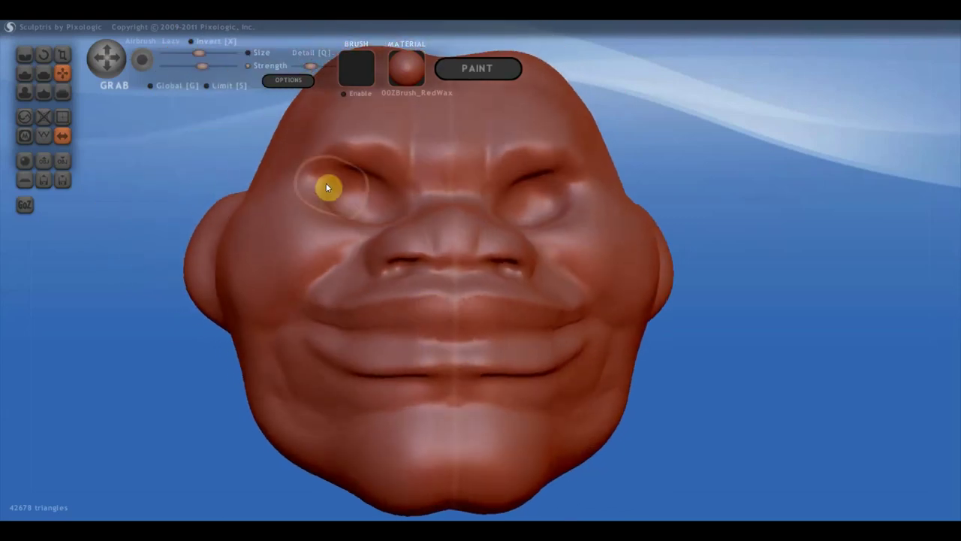
drag(326, 187, 327, 193)
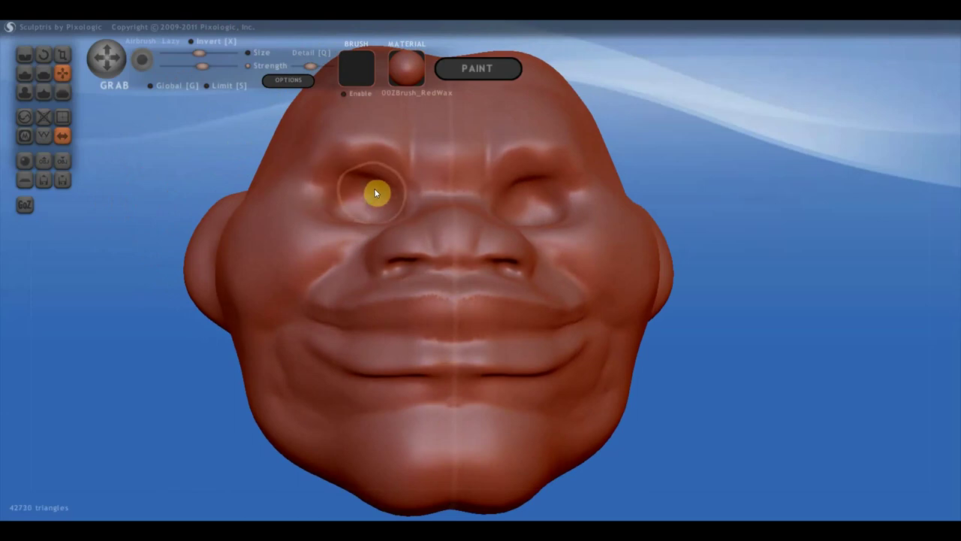
click(24, 72)
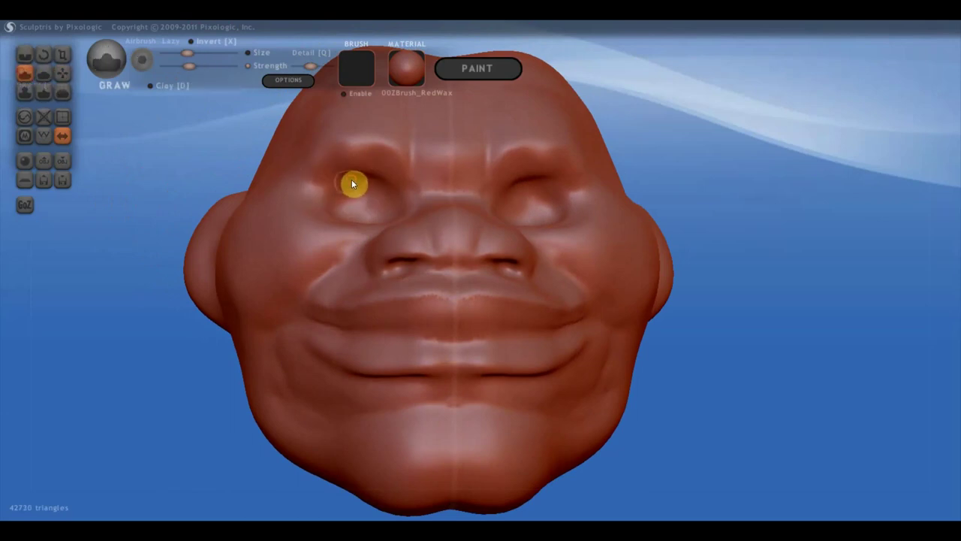
Undo a closed-eyelid stroke, enable Clay, and build up the eye area and brow.
mouse_move(351, 181)
mouse_down()
mouse_move(317, 187)
mouse_move(356, 185)
mouse_up()
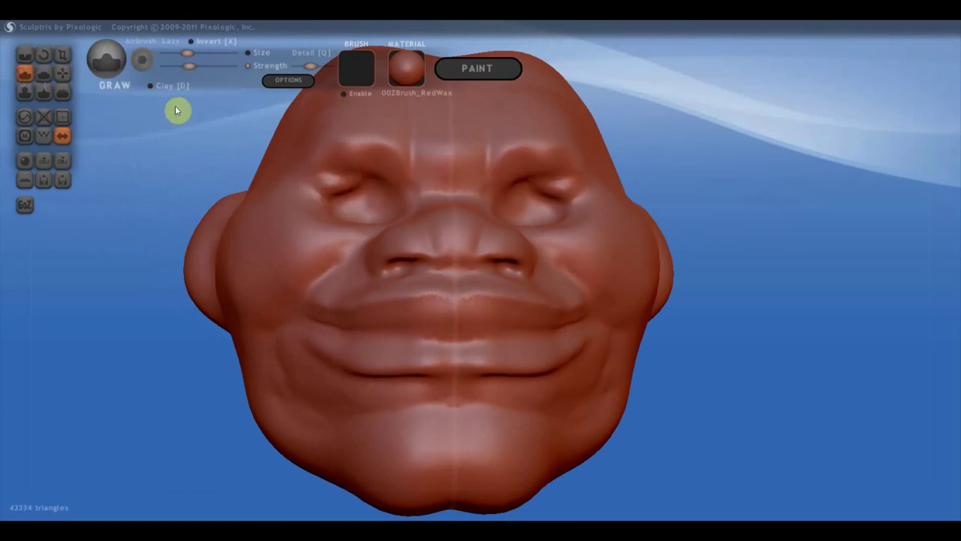
key(ctrl+z)
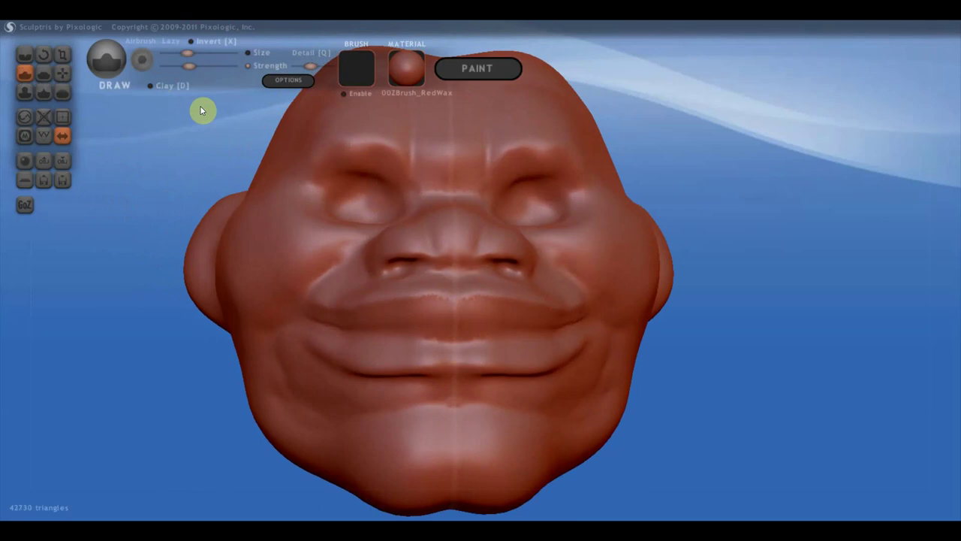
click(149, 85)
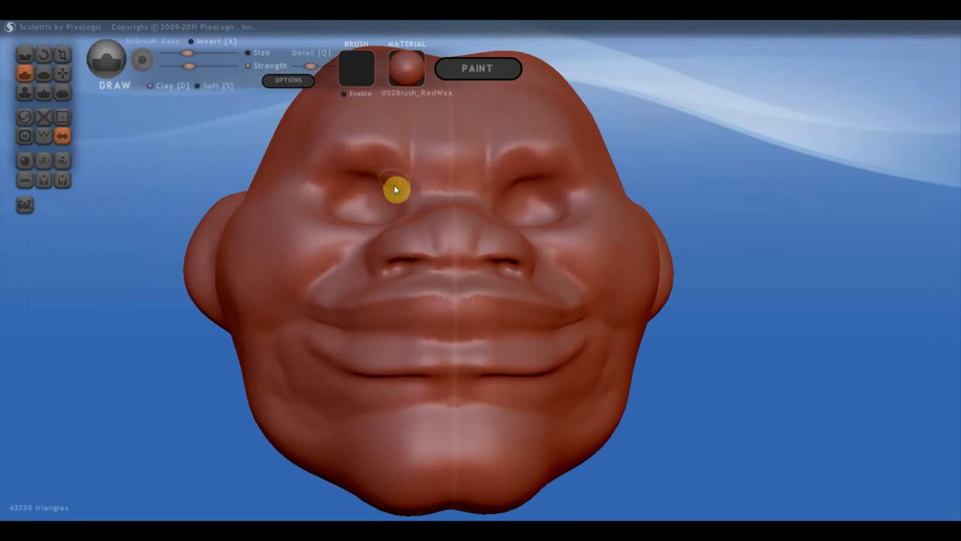
scroll(395, 189, down, 3)
mouse_move(366, 207)
mouse_down()
mouse_move(381, 207)
mouse_move(350, 197)
mouse_move(371, 204)
mouse_move(394, 188)
mouse_move(419, 194)
mouse_move(420, 174)
mouse_up()
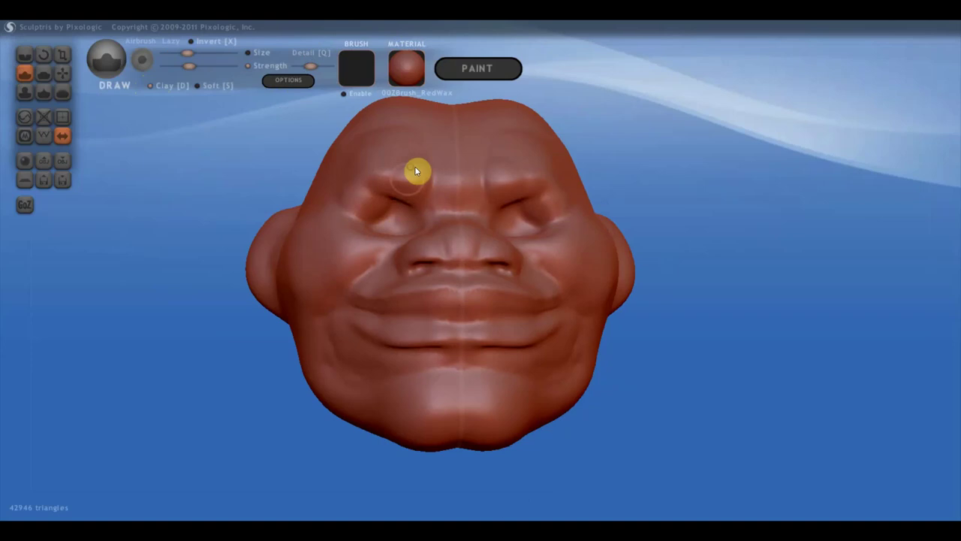
mouse_move(423, 139)
mouse_down()
mouse_move(410, 133)
mouse_move(427, 182)
mouse_move(432, 153)
mouse_up()
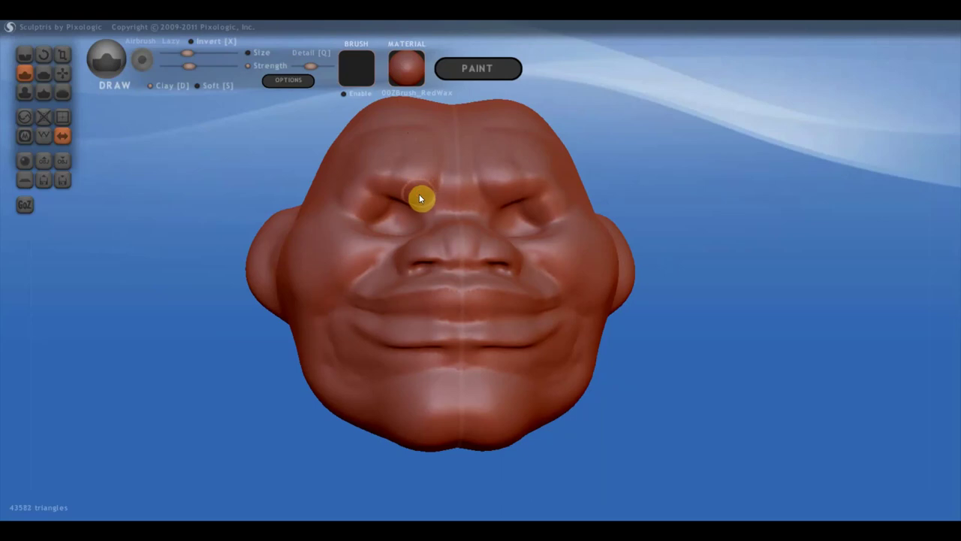
Add small Draw strokes on top of the head from front and three-quarter views.
scroll(439, 177, down, 3)
scroll(447, 195, down, 2)
scroll(452, 203, down, 2)
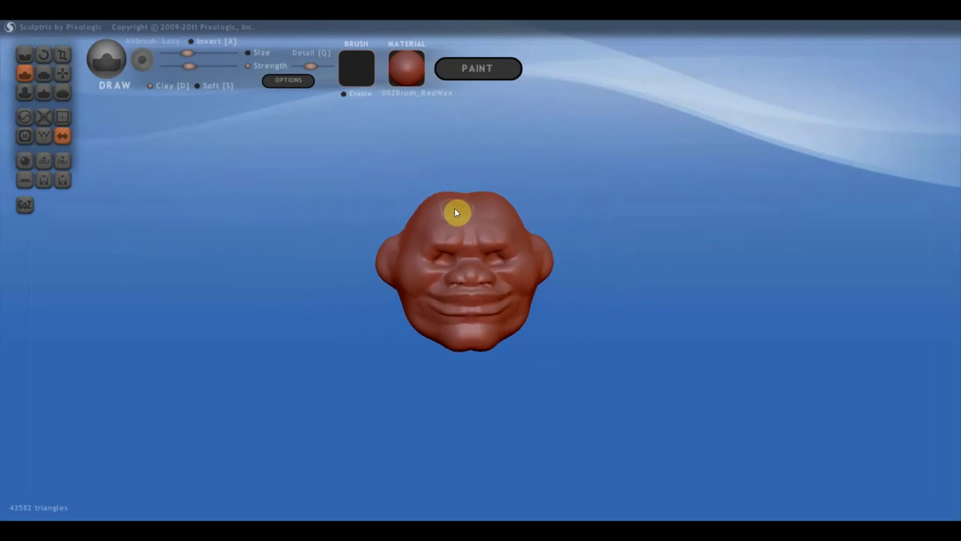
drag(455, 209, 436, 202)
mouse_move(462, 219)
right_down()
mouse_move(551, 201)
mouse_move(560, 221)
mouse_move(522, 239)
right_up()
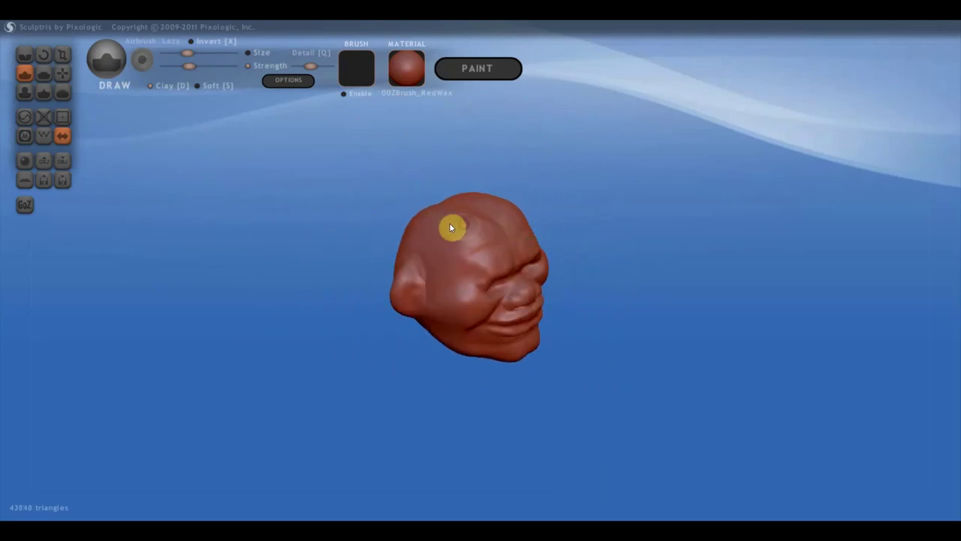
mouse_move(450, 228)
mouse_down()
mouse_move(470, 224)
mouse_move(441, 220)
mouse_up()
mouse_move(456, 212)
right_down()
mouse_move(408, 198)
mouse_move(401, 178)
right_up()
scroll(502, 223, up, 3)
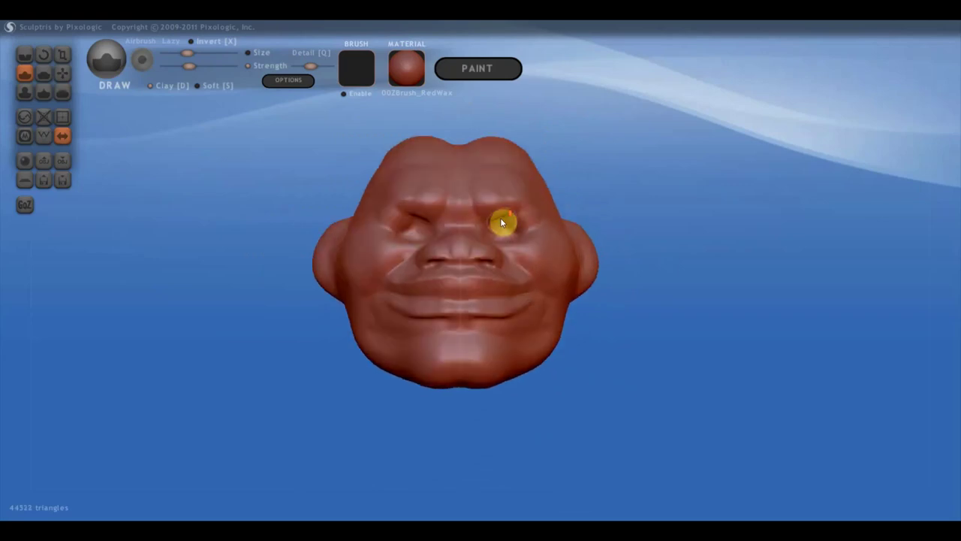
right_drag(482, 260, 498, 262)
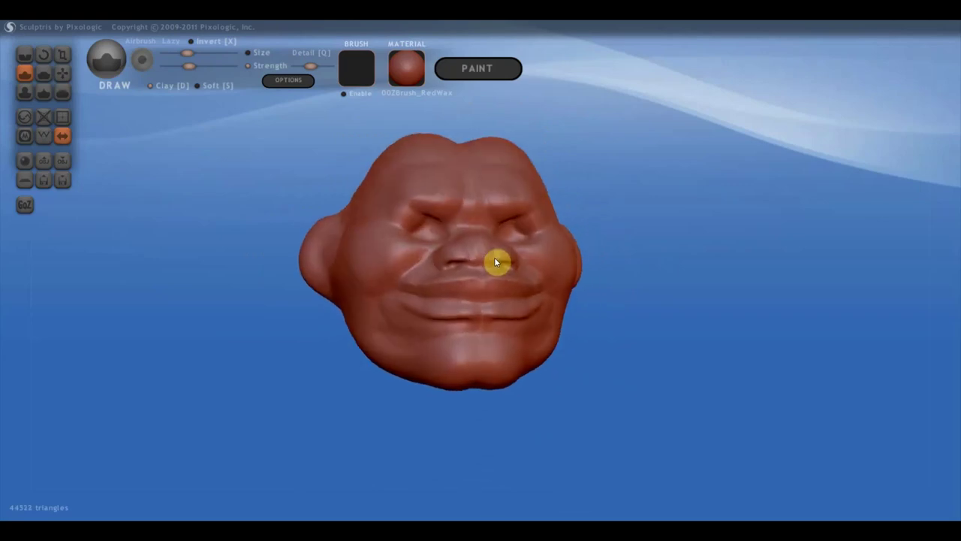
Build up and reshape the left ear, turning Clay off partway.
drag(329, 256, 328, 251)
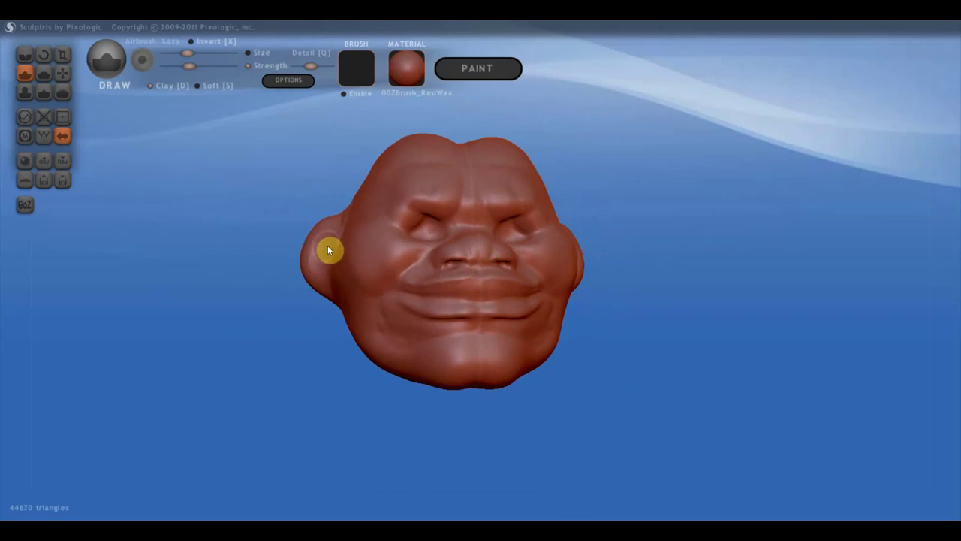
click(150, 85)
scroll(252, 193, up, 2)
mouse_move(230, 245)
mouse_down()
mouse_move(233, 260)
mouse_move(232, 233)
mouse_move(218, 269)
mouse_move(235, 273)
mouse_up()
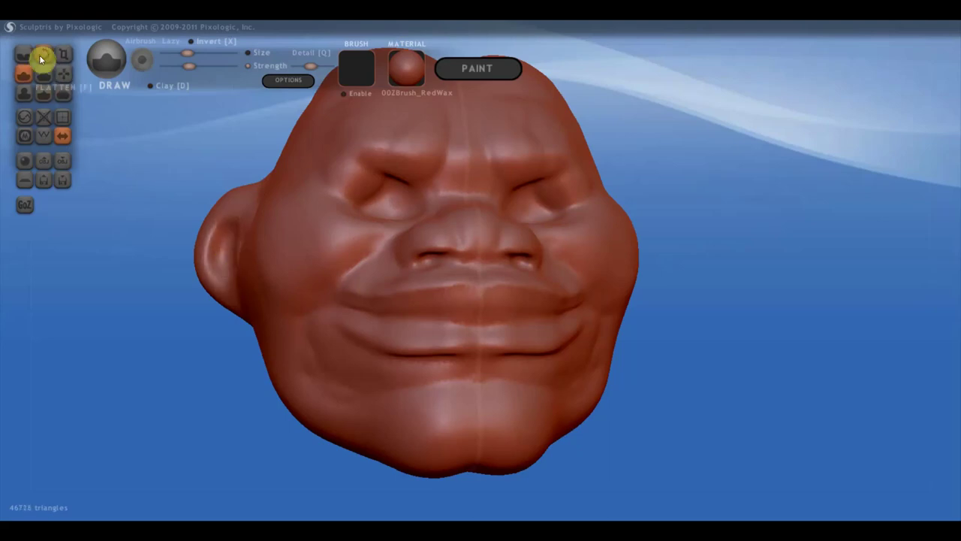
Pull the ear upward into a rounder shape with Grab.
click(63, 73)
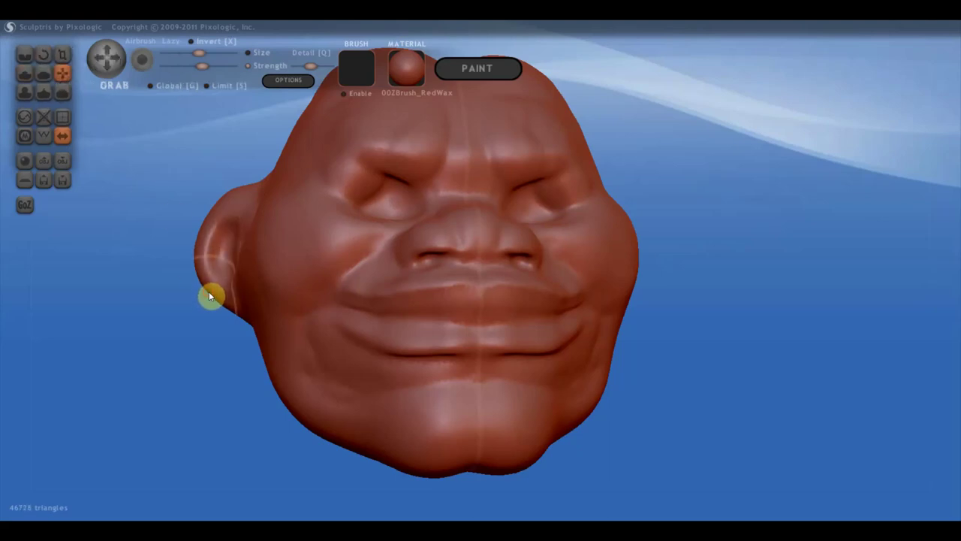
mouse_move(205, 294)
mouse_down()
mouse_move(228, 234)
mouse_move(208, 206)
mouse_move(200, 254)
mouse_move(188, 253)
mouse_move(186, 233)
mouse_move(187, 258)
mouse_up()
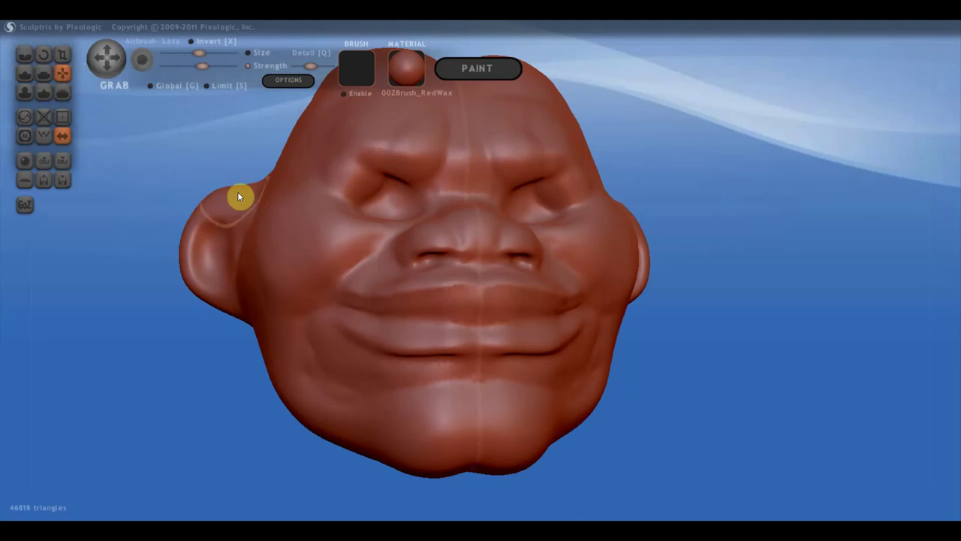
mouse_move(273, 202)
right_down()
mouse_move(385, 246)
mouse_move(503, 211)
mouse_move(548, 221)
mouse_move(584, 262)
mouse_move(653, 249)
right_up()
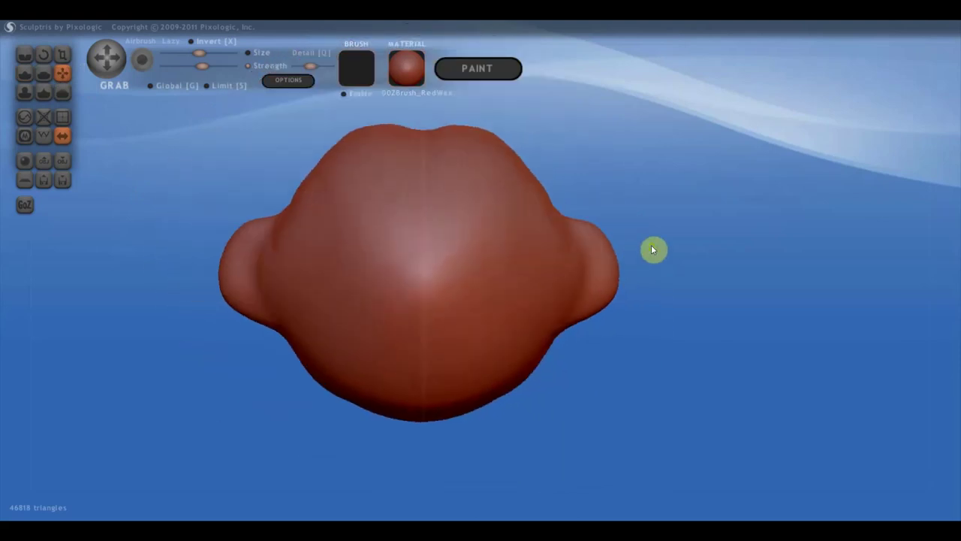
Crease the back of the head and behind the right ear, then return to a side view.
click(25, 55)
scroll(329, 216, down, 1)
scroll(398, 221, down, 2)
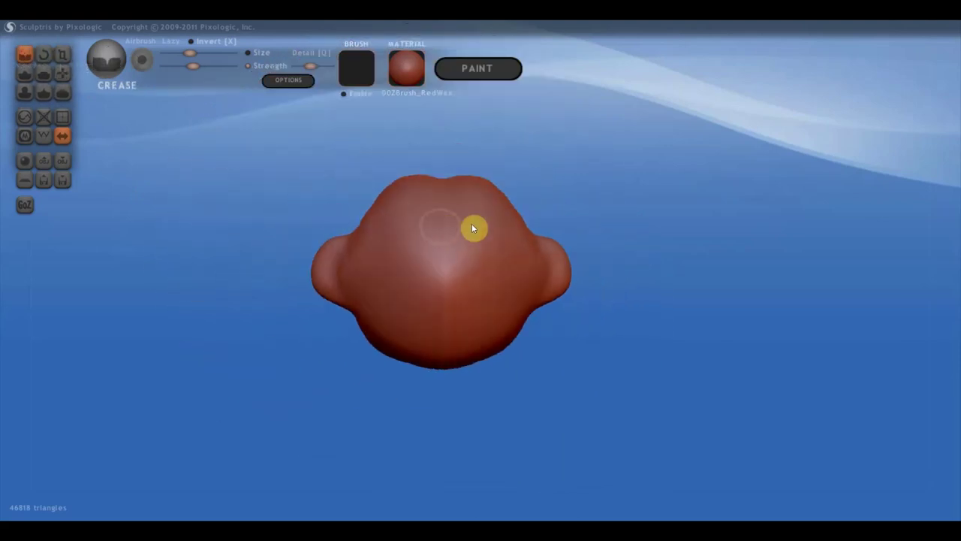
mouse_move(549, 251)
right_down()
mouse_move(507, 250)
mouse_move(523, 241)
right_up()
mouse_move(523, 241)
mouse_down()
mouse_move(508, 285)
mouse_move(520, 242)
mouse_up()
mouse_move(515, 293)
mouse_down()
mouse_move(523, 225)
mouse_move(521, 303)
mouse_move(517, 244)
mouse_up()
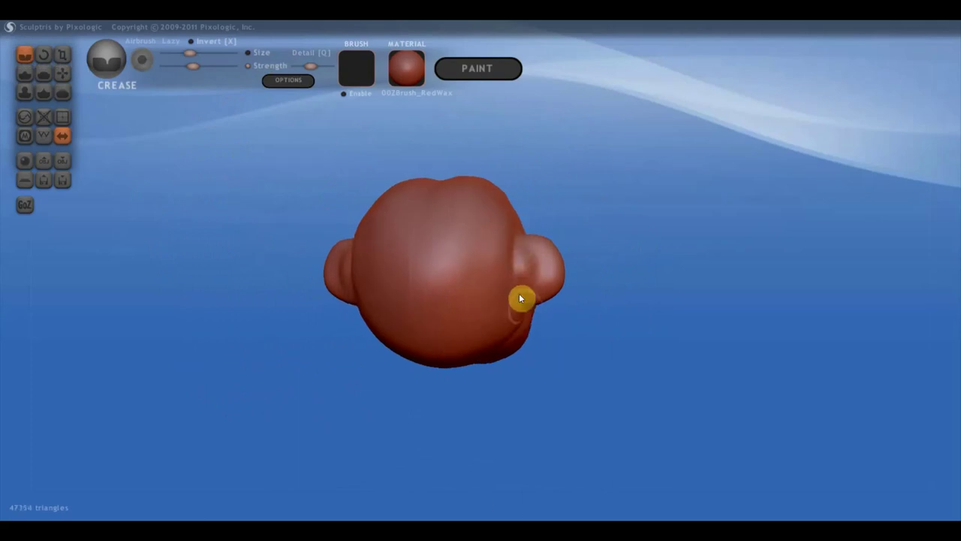
mouse_move(519, 292)
mouse_down()
mouse_move(526, 250)
mouse_move(535, 314)
mouse_move(525, 247)
mouse_move(532, 286)
mouse_up()
mouse_move(532, 286)
right_down()
mouse_move(469, 290)
mouse_move(467, 280)
mouse_move(428, 275)
mouse_move(446, 275)
mouse_move(455, 290)
mouse_move(360, 300)
right_up()
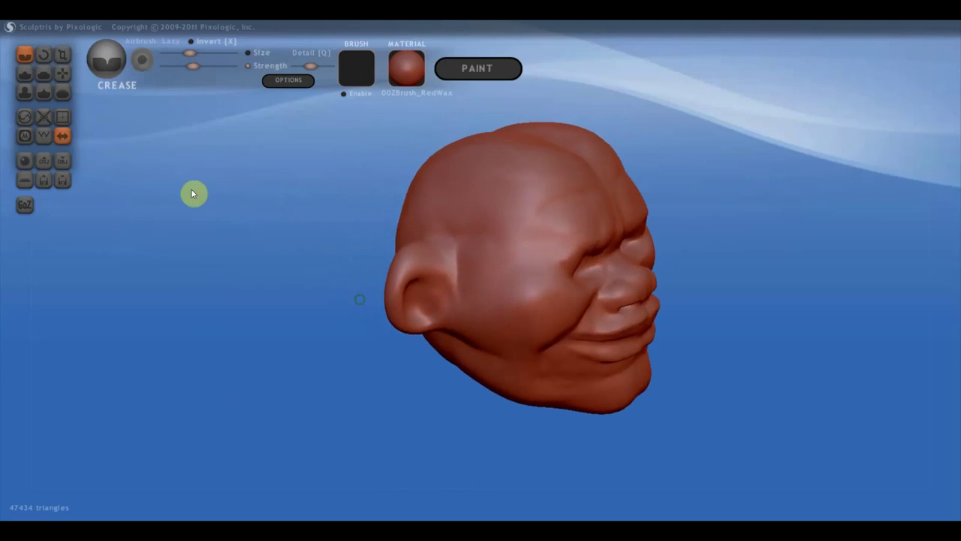
Flatten and smooth the area around and behind the ear.
click(43, 73)
scroll(387, 240, up, 2)
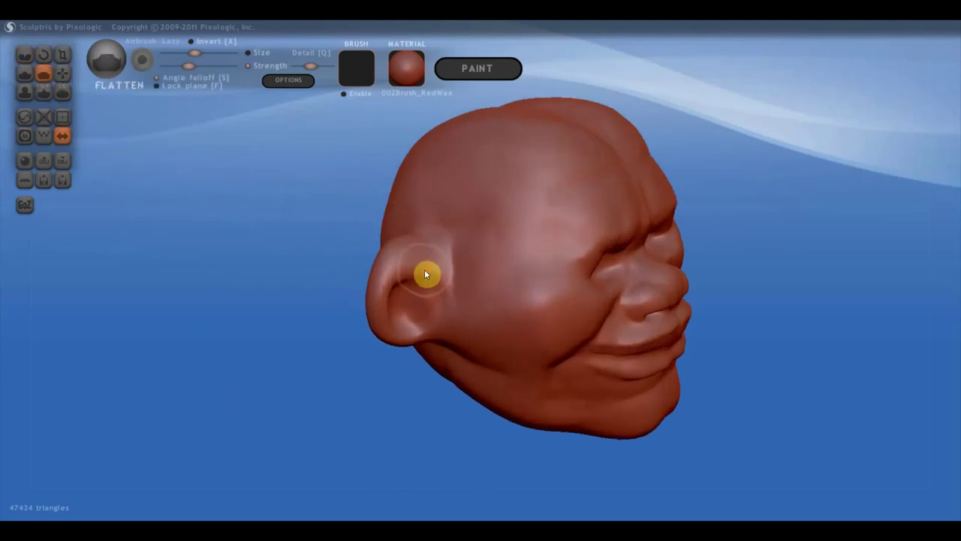
mouse_move(424, 275)
mouse_down()
mouse_move(393, 293)
mouse_move(414, 334)
mouse_move(513, 318)
mouse_up()
right_drag(513, 318, 599, 303)
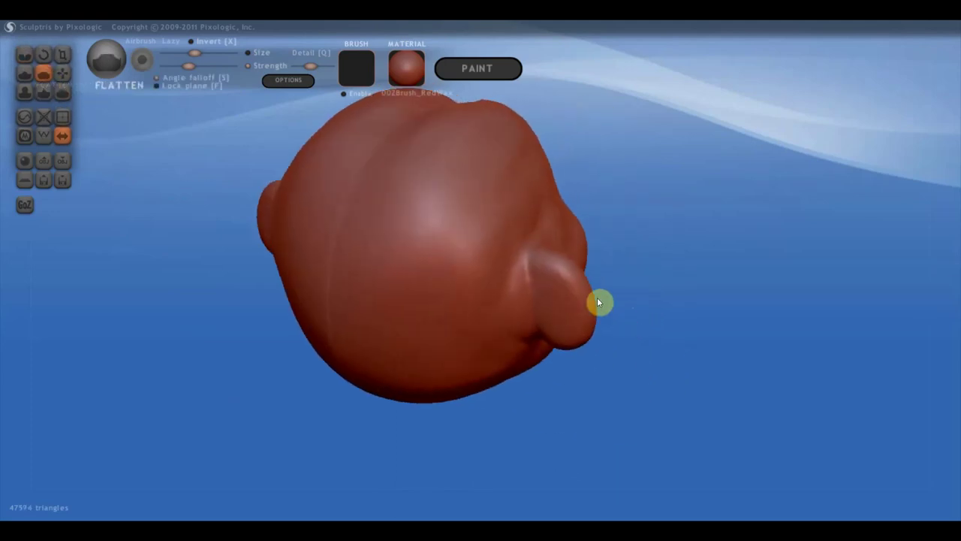
mouse_move(598, 303)
mouse_down()
mouse_move(539, 268)
mouse_move(581, 339)
mouse_move(547, 271)
mouse_move(574, 321)
mouse_up()
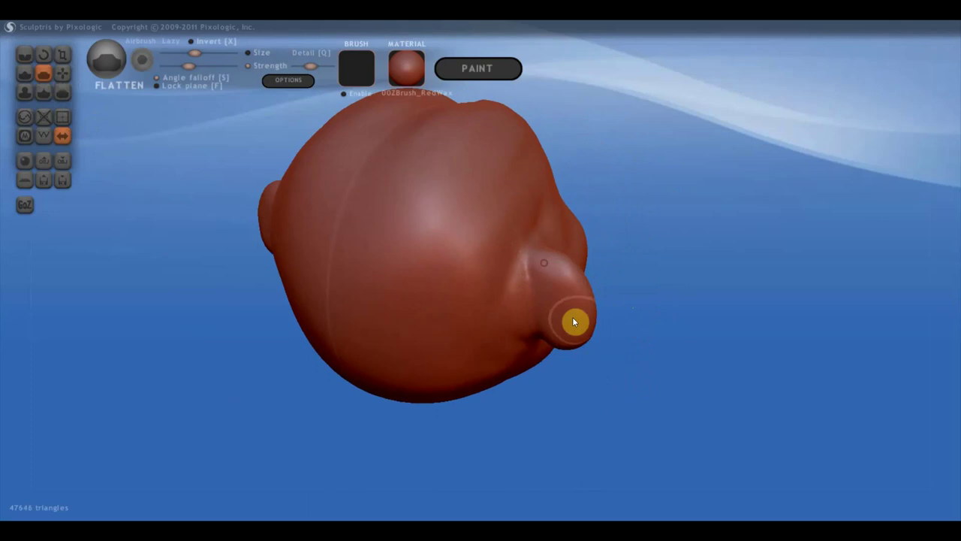
mouse_move(563, 288)
mouse_down()
mouse_move(554, 262)
mouse_move(571, 314)
mouse_move(560, 326)
mouse_move(570, 331)
mouse_up()
mouse_move(571, 331)
right_down()
mouse_move(468, 294)
mouse_move(472, 283)
right_up()
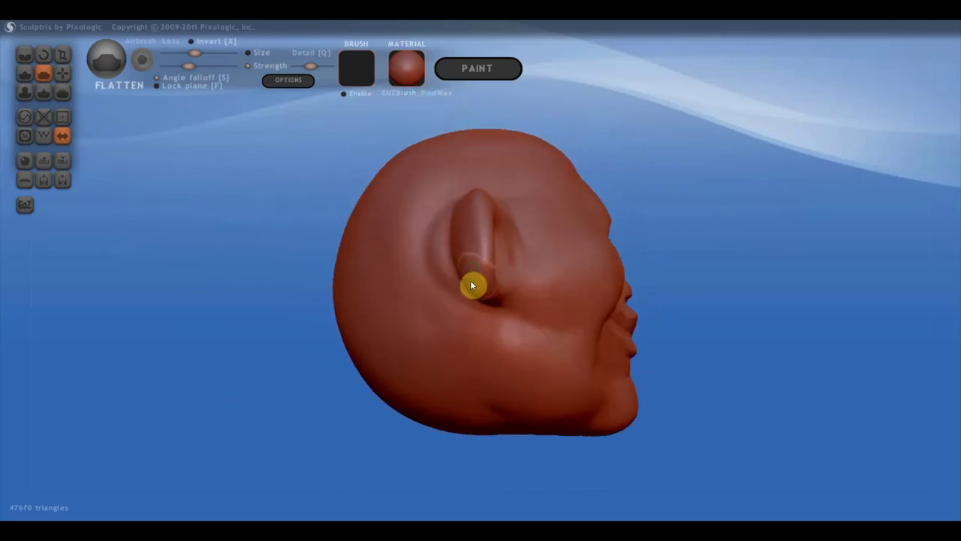
drag(486, 302, 500, 293)
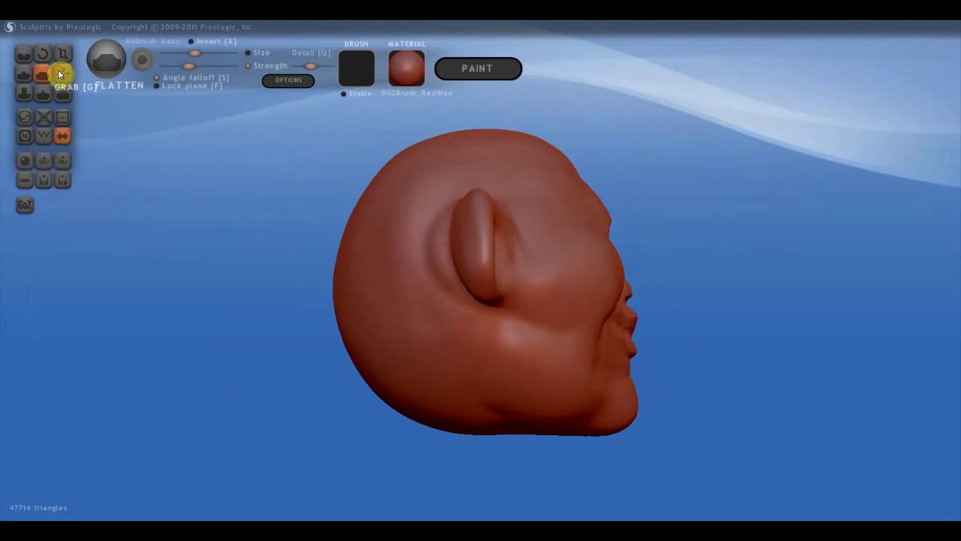
Pull the lower ear into shape with Grab.
click(62, 73)
drag(496, 294, 513, 296)
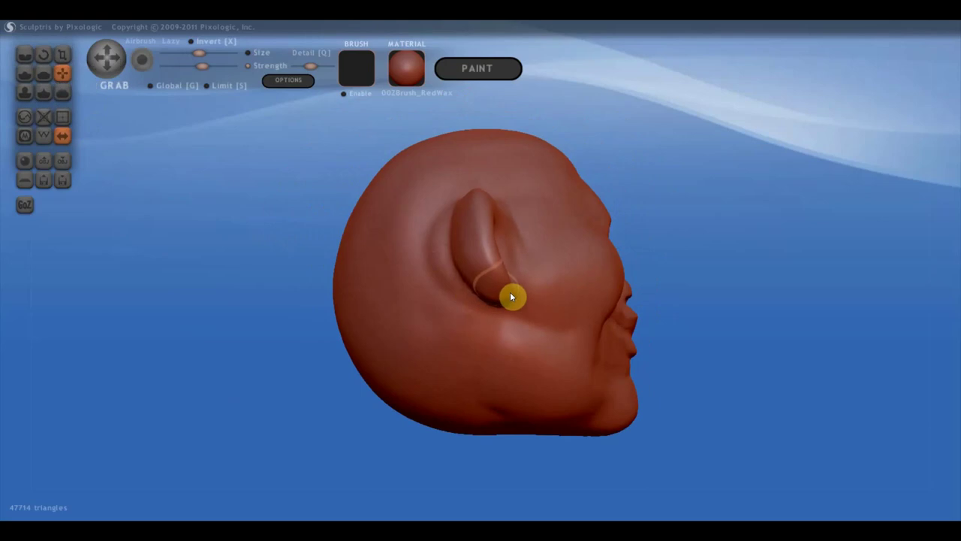
right_drag(509, 292, 331, 314)
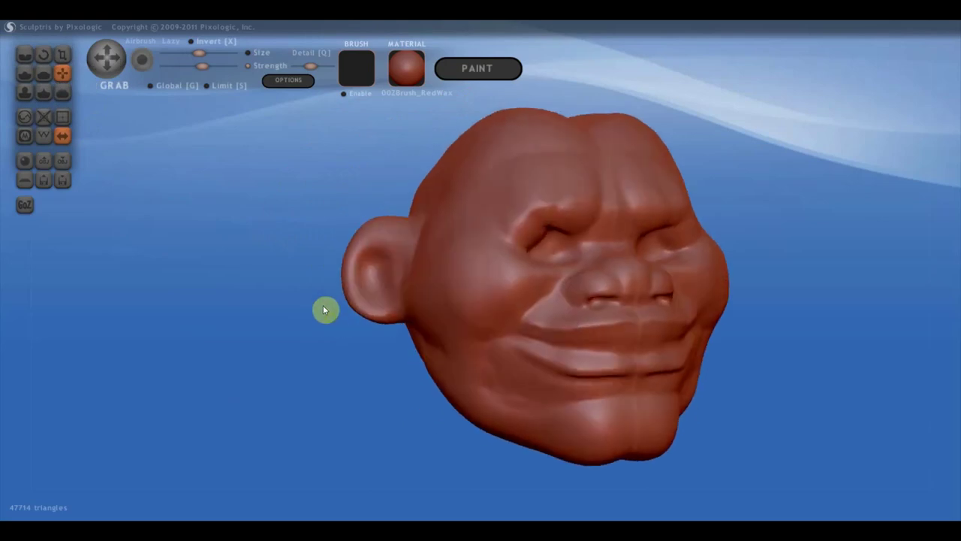
Build up the earlobe and sculpt a ridge inside the ear bowl with Draw.
click(25, 73)
scroll(338, 308, up, 5)
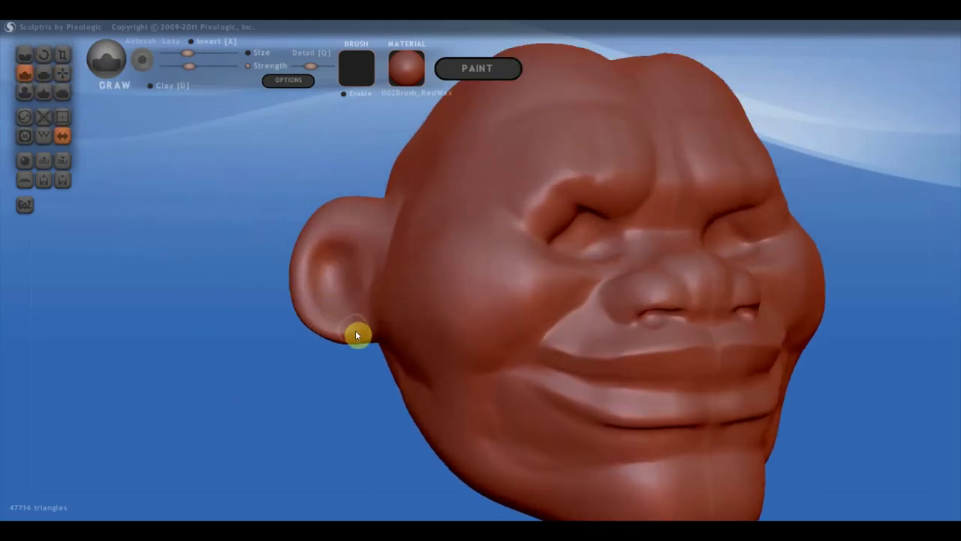
mouse_move(356, 339)
mouse_down()
mouse_move(373, 344)
mouse_move(326, 318)
mouse_move(369, 334)
mouse_move(354, 321)
mouse_move(365, 337)
mouse_move(356, 348)
mouse_move(363, 344)
mouse_move(345, 332)
mouse_up()
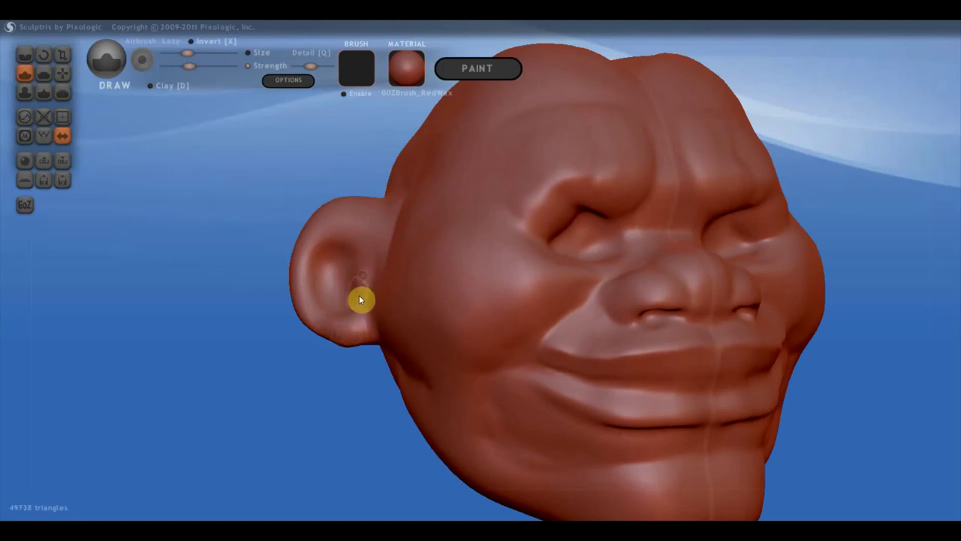
drag(359, 284, 359, 299)
mouse_move(376, 229)
right_down()
mouse_move(422, 280)
mouse_move(433, 301)
mouse_move(417, 302)
right_up()
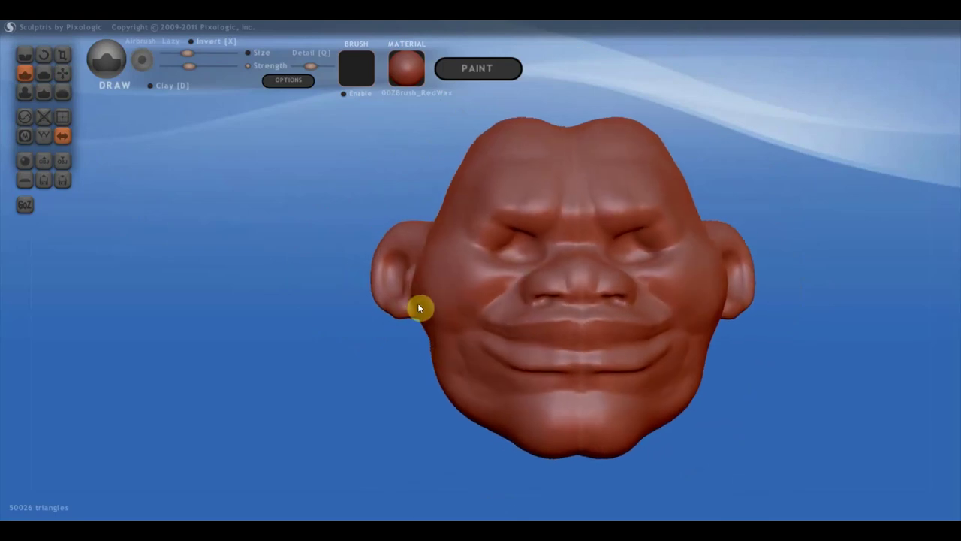
Reshape the left ear with Grab and deepen the crease where it meets the cheek.
click(60, 73)
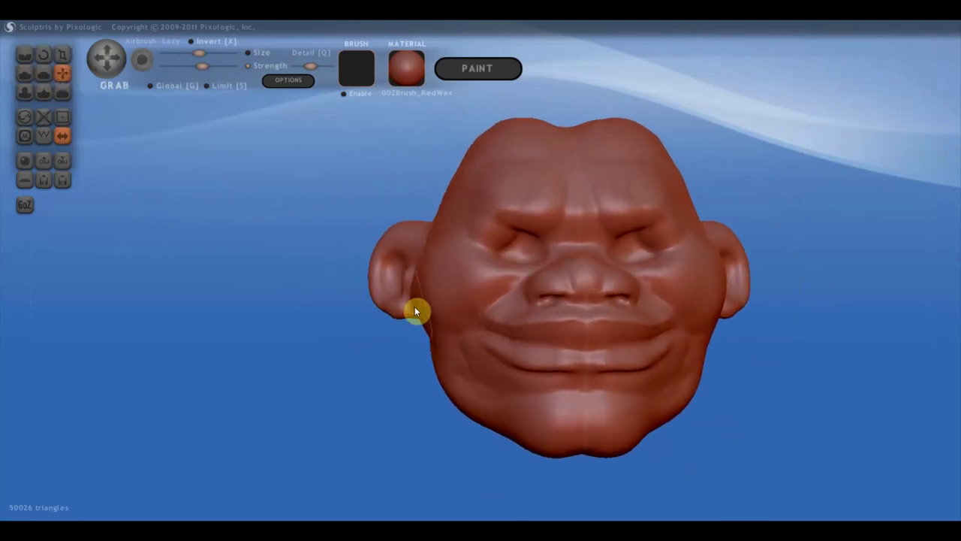
drag(414, 311, 387, 304)
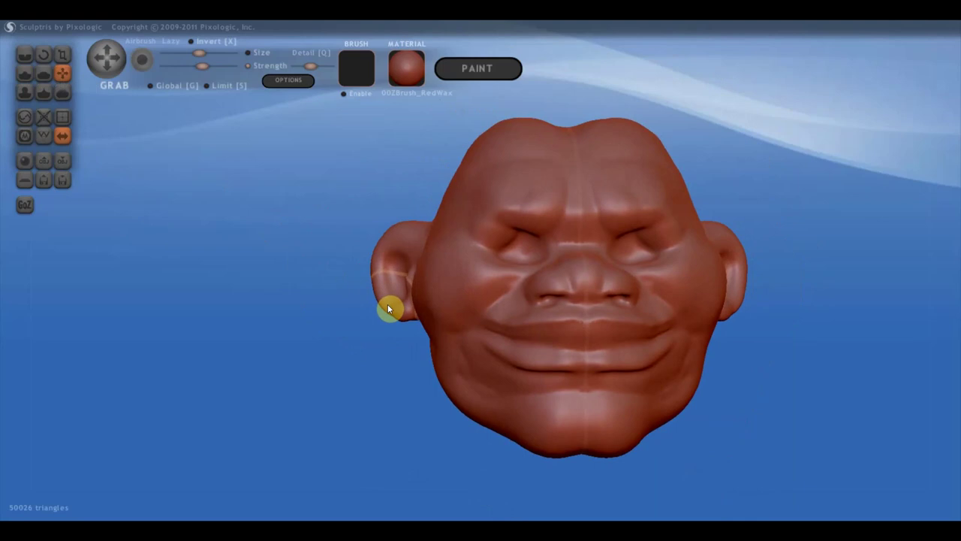
scroll(420, 301, down, 2)
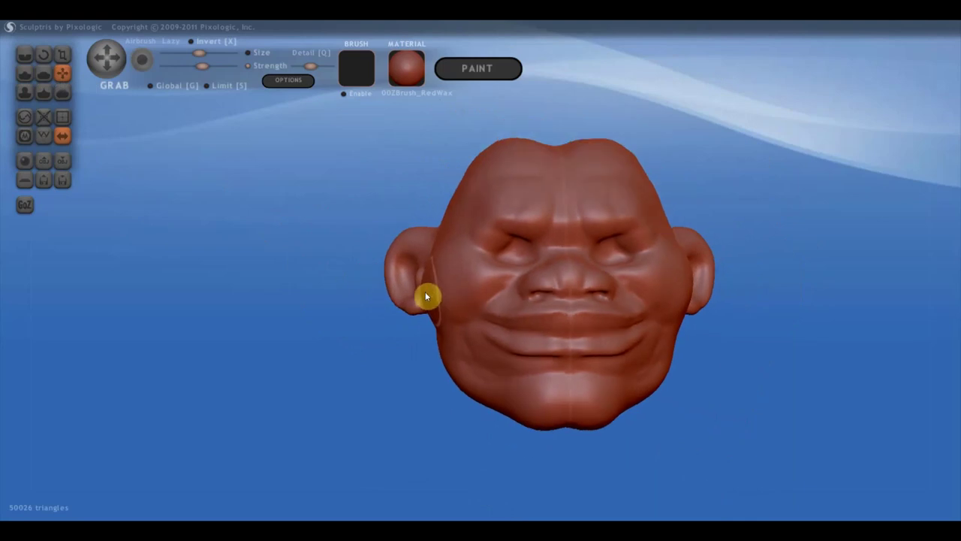
mouse_move(429, 290)
mouse_down()
mouse_move(449, 343)
mouse_move(438, 347)
mouse_up()
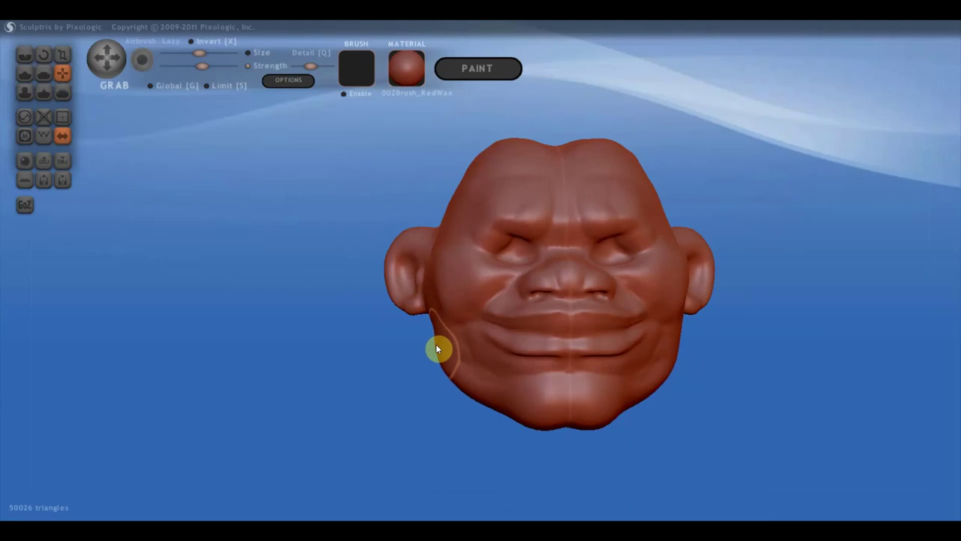
mouse_move(443, 345)
right_down()
mouse_move(428, 334)
mouse_move(567, 351)
mouse_move(606, 340)
right_up()
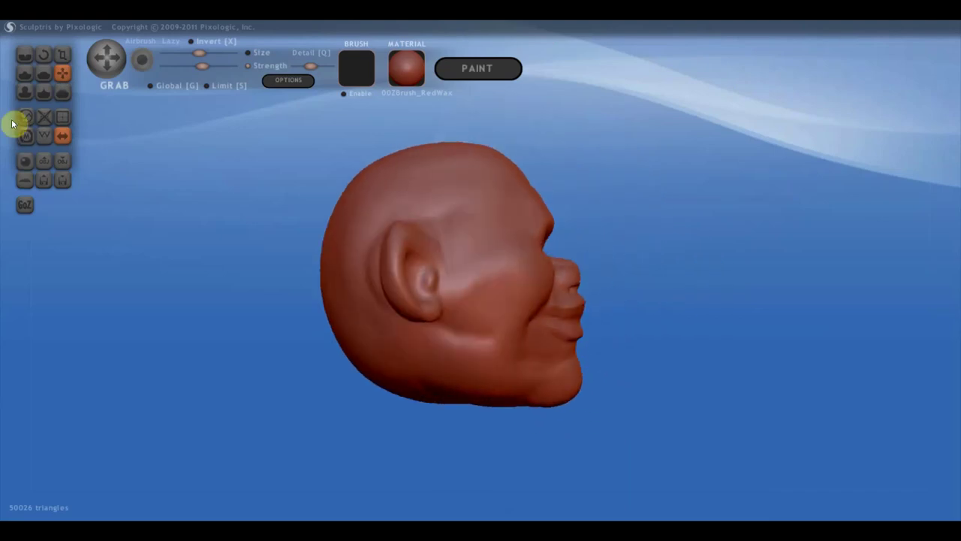
With the Draw brush, build up the jaw below the ear and broad, smooth raised cheeks.
click(25, 73)
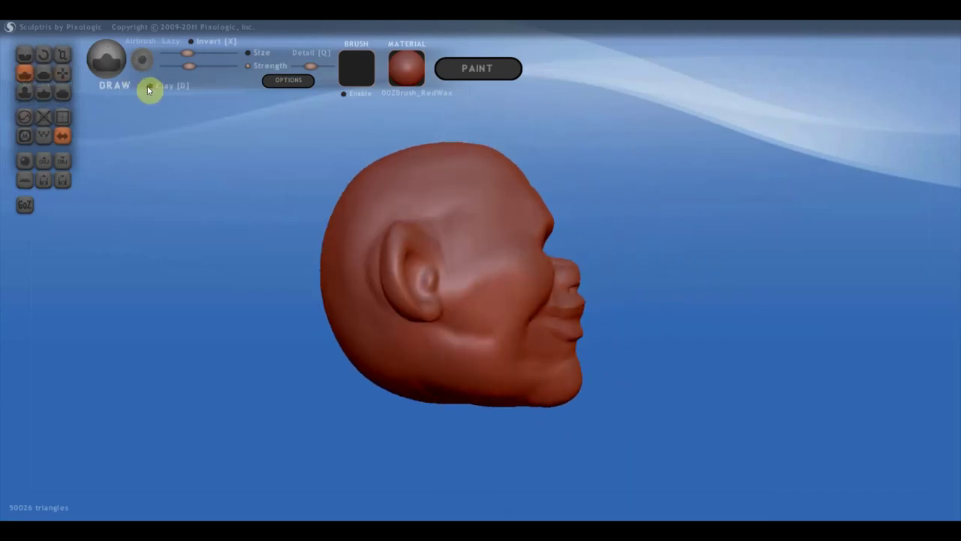
scroll(461, 326, down, 3)
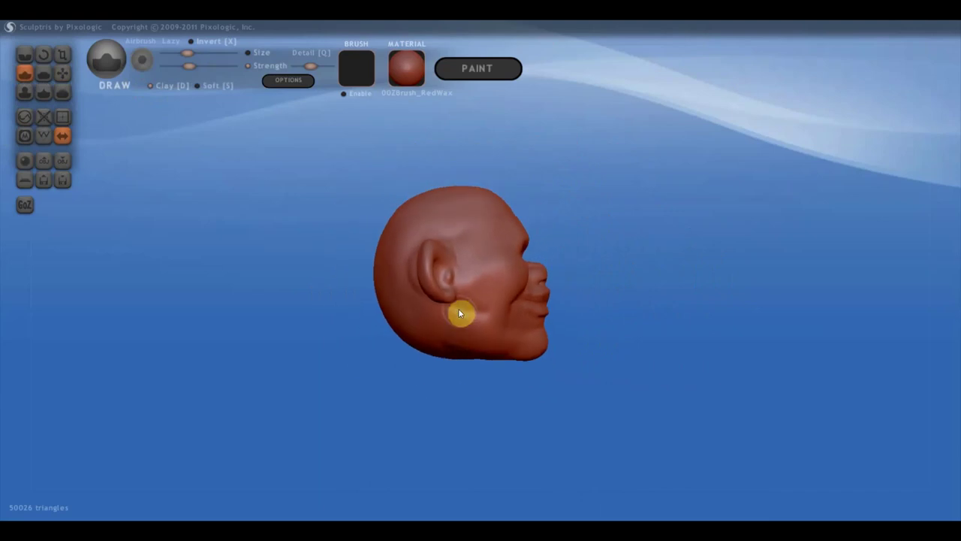
mouse_move(461, 314)
mouse_down()
mouse_move(459, 335)
mouse_move(484, 332)
mouse_move(496, 318)
mouse_move(500, 336)
mouse_up()
drag(516, 282, 502, 282)
mouse_move(502, 285)
right_down()
mouse_move(374, 290)
mouse_move(424, 267)
right_up()
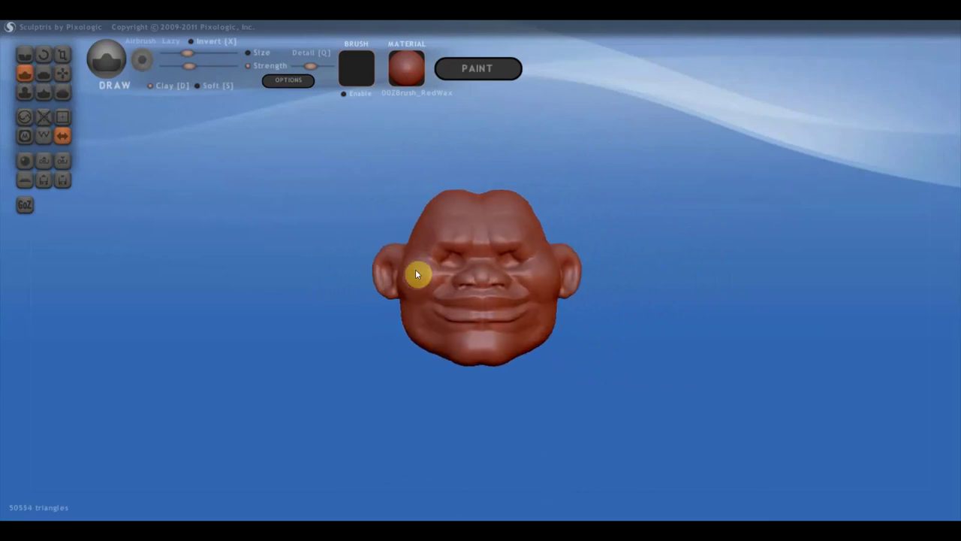
drag(423, 276, 408, 259)
mouse_move(434, 290)
right_down()
mouse_move(486, 321)
mouse_move(504, 313)
right_up()
click(506, 315)
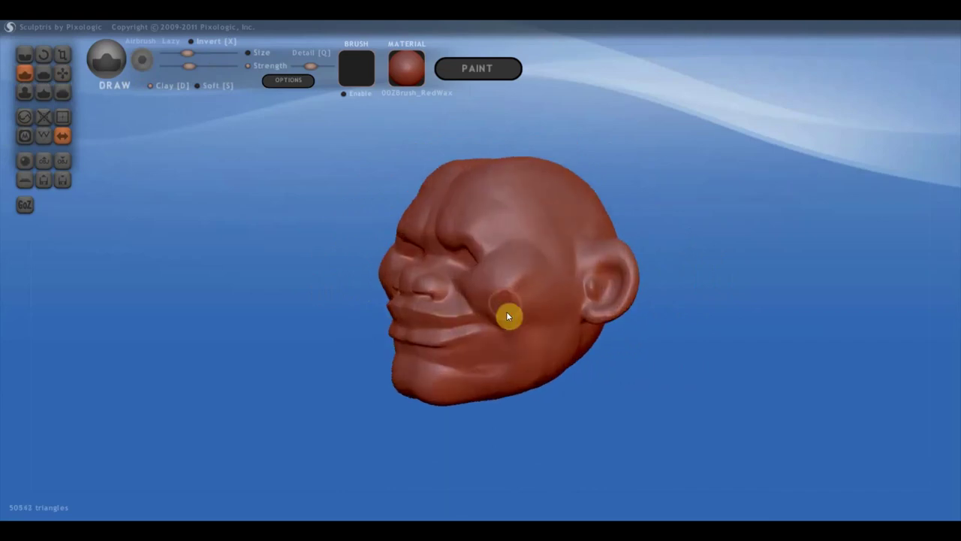
mouse_move(497, 314)
mouse_down()
mouse_move(530, 264)
mouse_move(573, 262)
mouse_move(533, 273)
mouse_move(575, 262)
mouse_move(544, 261)
mouse_up()
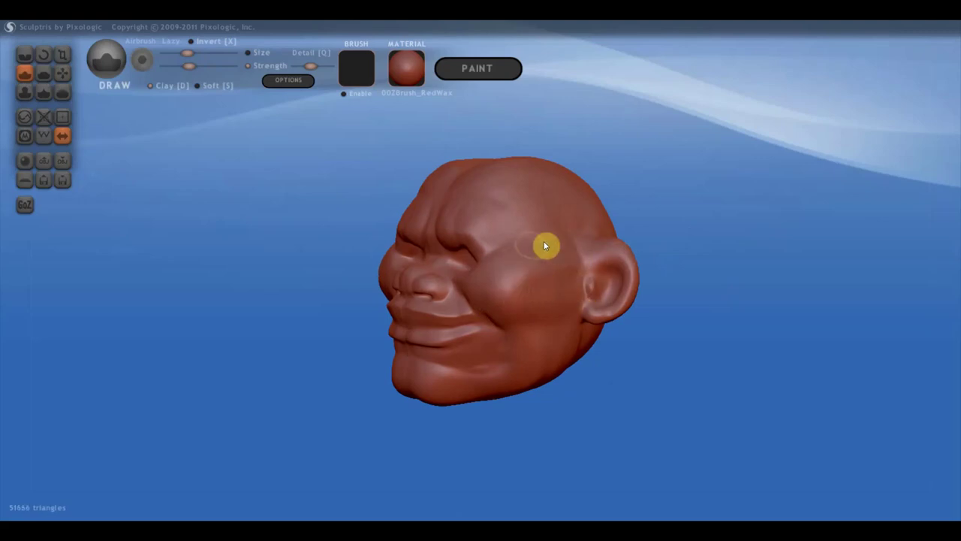
mouse_move(525, 256)
right_down()
mouse_move(478, 268)
mouse_move(479, 246)
right_up()
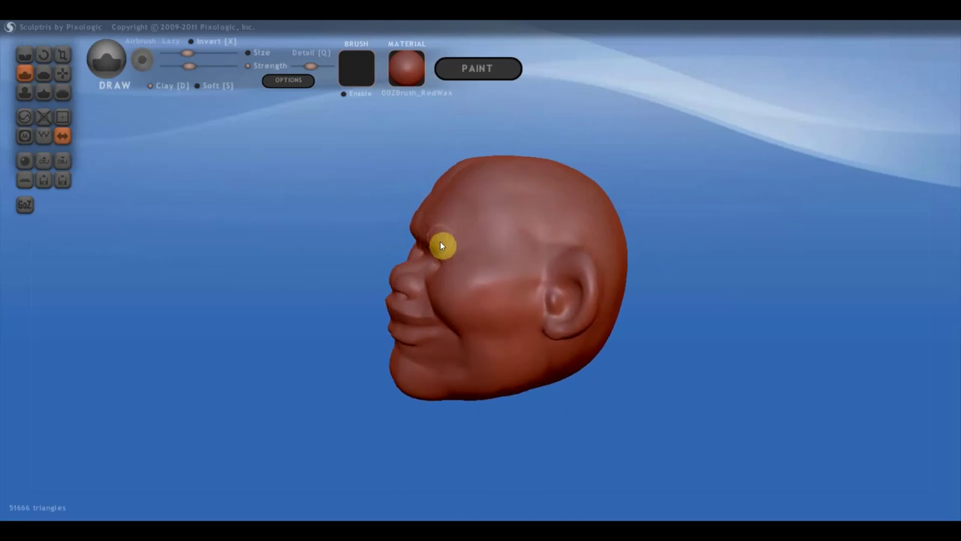
With the Grab brush, pull the brow ridge further outward and deepen both eye sockets.
click(61, 72)
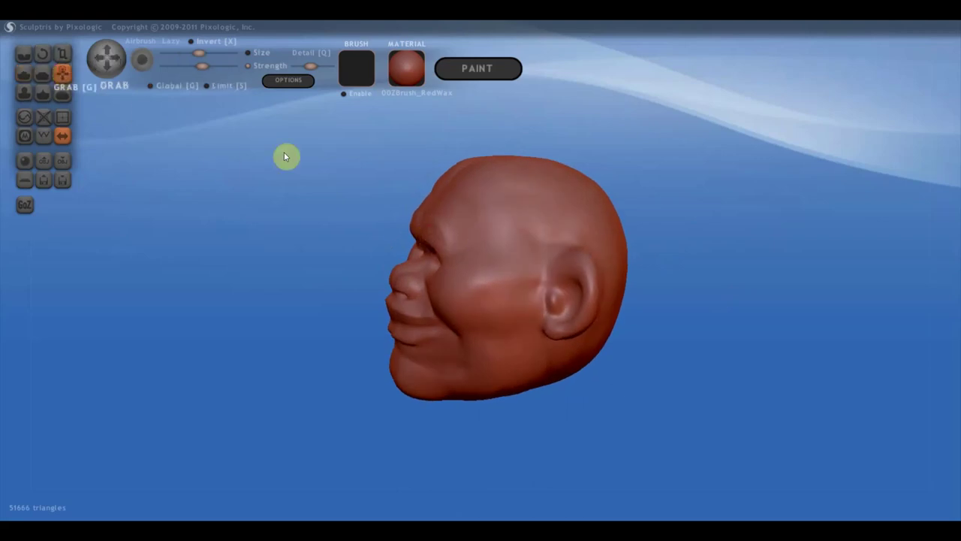
scroll(379, 194, up, 2)
drag(417, 227, 400, 223)
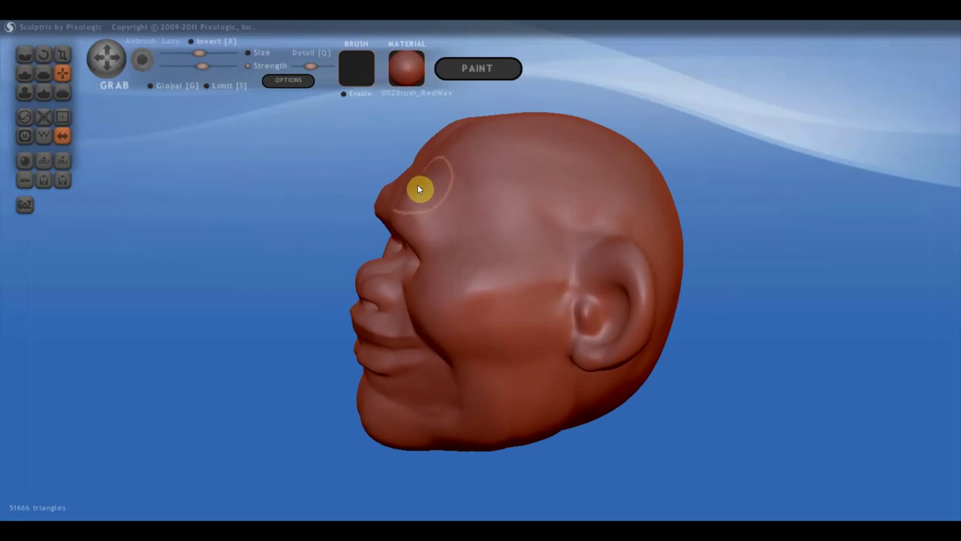
right_drag(425, 194, 389, 213)
drag(392, 213, 419, 248)
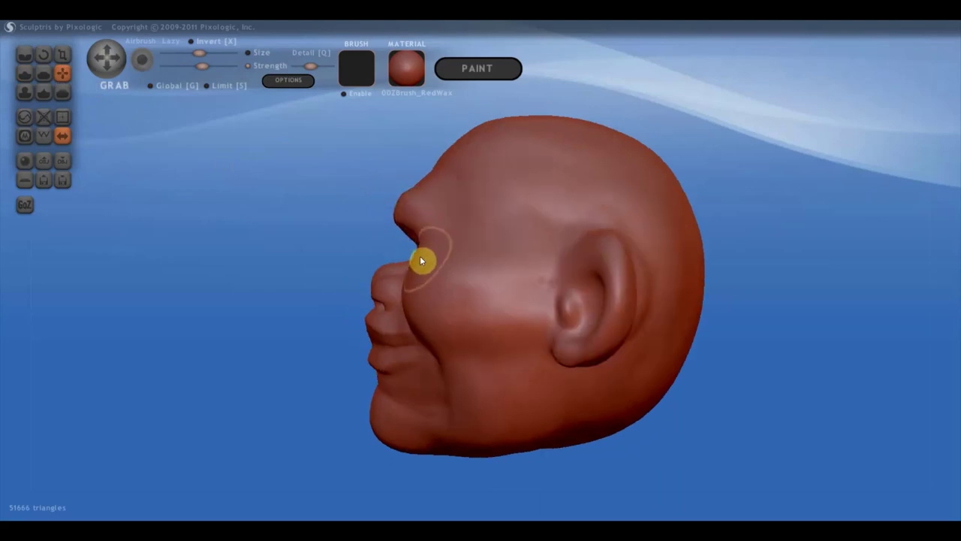
right_drag(429, 264, 638, 271)
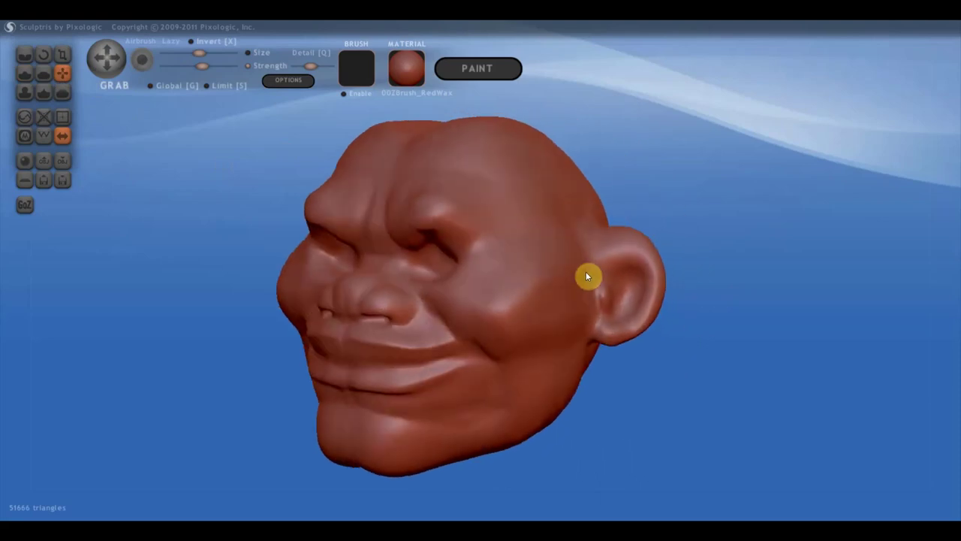
drag(498, 230, 508, 225)
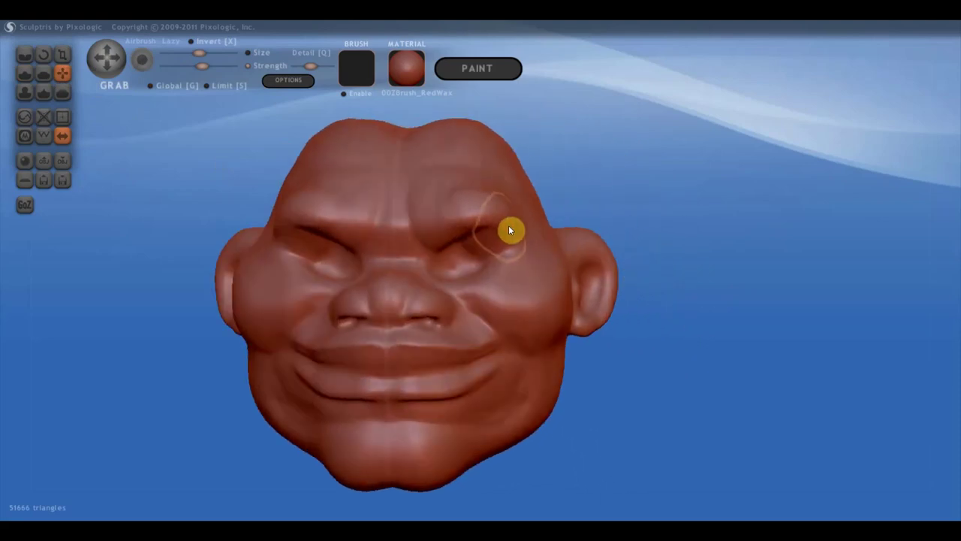
mouse_move(309, 220)
mouse_down()
mouse_move(342, 232)
mouse_move(347, 247)
mouse_move(364, 233)
mouse_up()
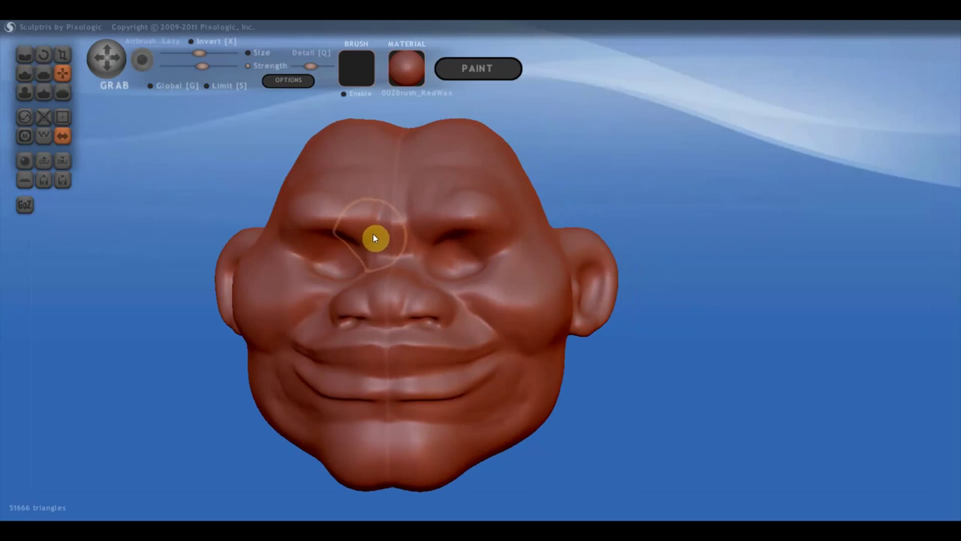
mouse_move(410, 218)
right_down()
mouse_move(429, 228)
mouse_move(381, 263)
right_up()
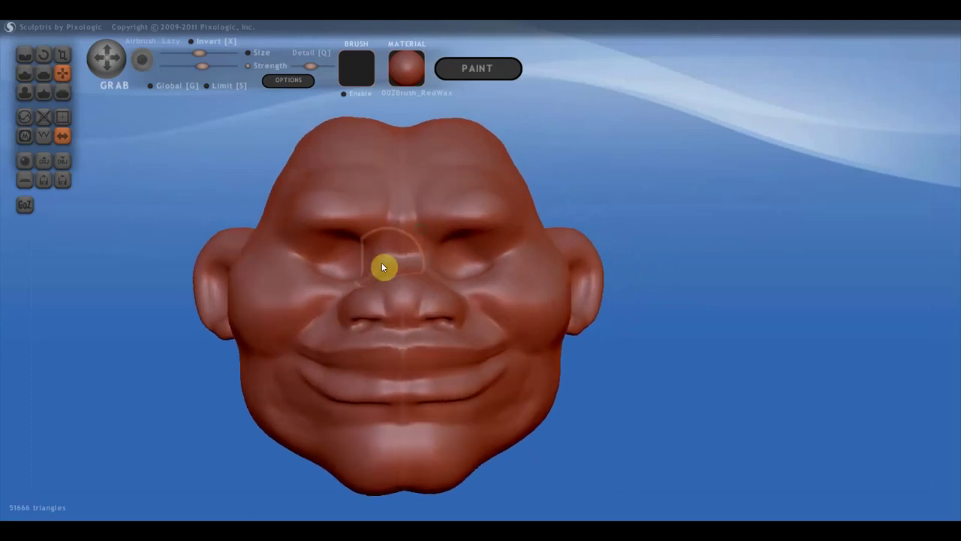
scroll(350, 263, up, 2)
scroll(278, 243, down, 2)
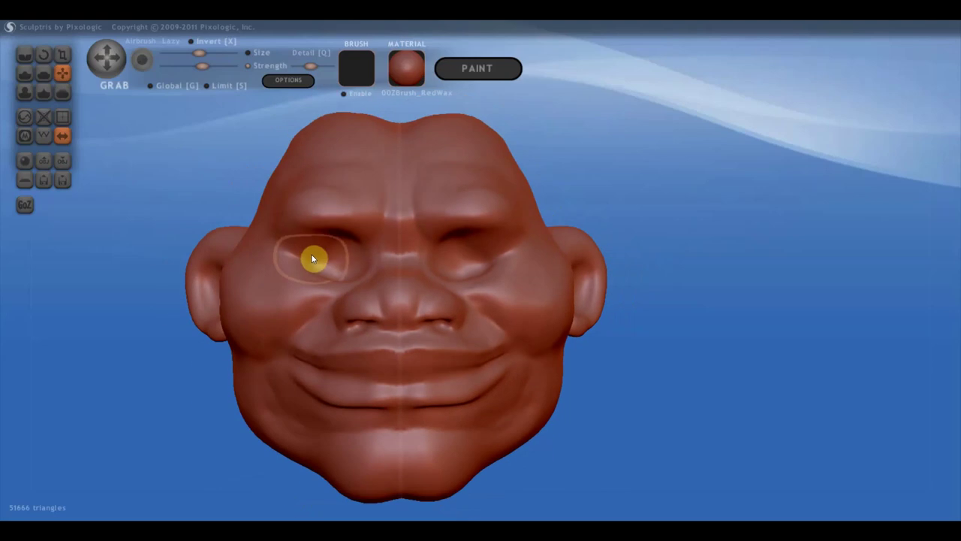
drag(313, 258, 308, 259)
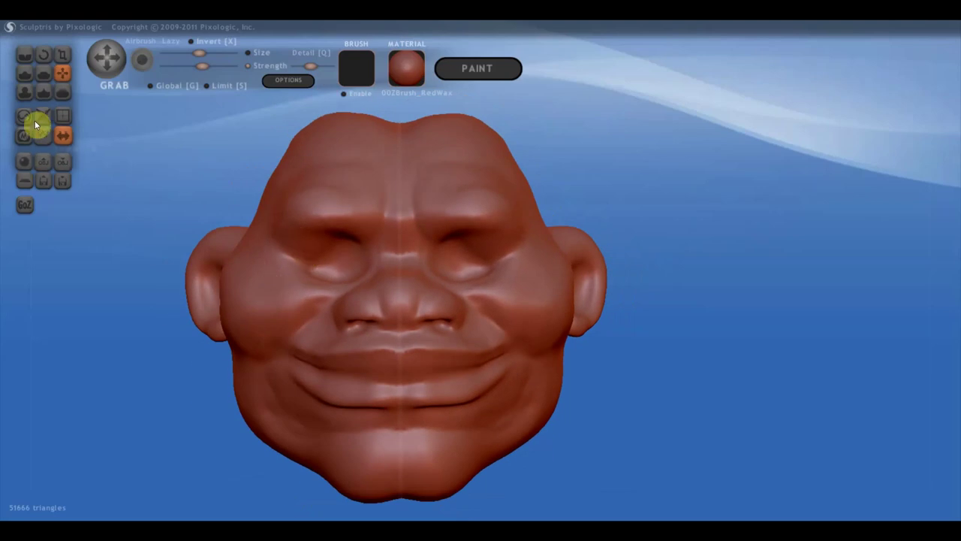
With the Draw brush in Clay mode, fill and rebuild the left eye socket and surrounding eye area.
click(25, 72)
mouse_move(331, 249)
mouse_down()
mouse_move(339, 249)
mouse_move(313, 264)
mouse_move(337, 246)
mouse_move(323, 271)
mouse_move(355, 263)
mouse_move(339, 268)
mouse_up()
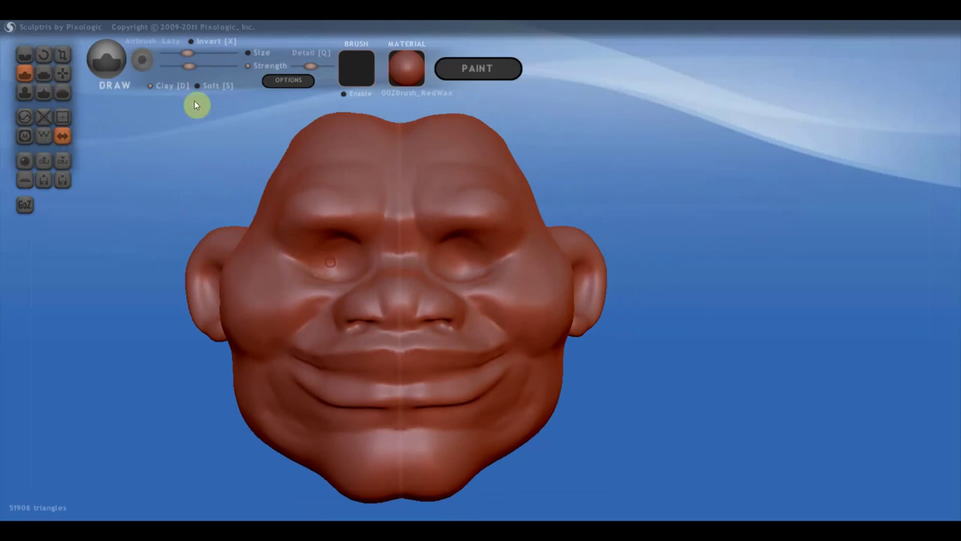
click(151, 86)
mouse_move(326, 264)
mouse_down()
mouse_move(351, 262)
mouse_move(335, 271)
mouse_move(357, 256)
mouse_move(326, 262)
mouse_move(350, 272)
mouse_move(324, 268)
mouse_move(346, 278)
mouse_move(364, 265)
mouse_move(355, 274)
mouse_up()
mouse_move(355, 274)
right_down()
mouse_move(462, 279)
mouse_move(464, 296)
right_up()
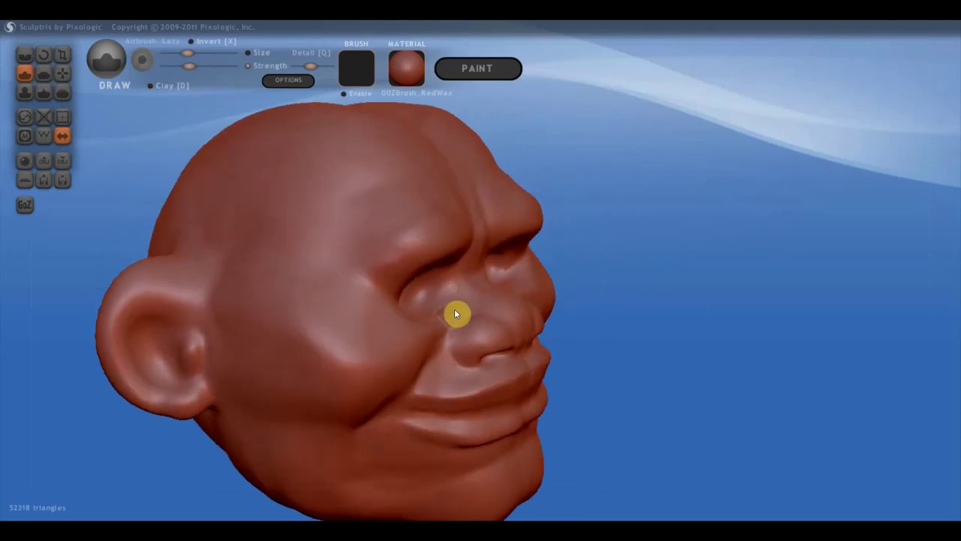
Build up the cheek beneath the eye beside the nose.
right_drag(448, 344, 399, 376)
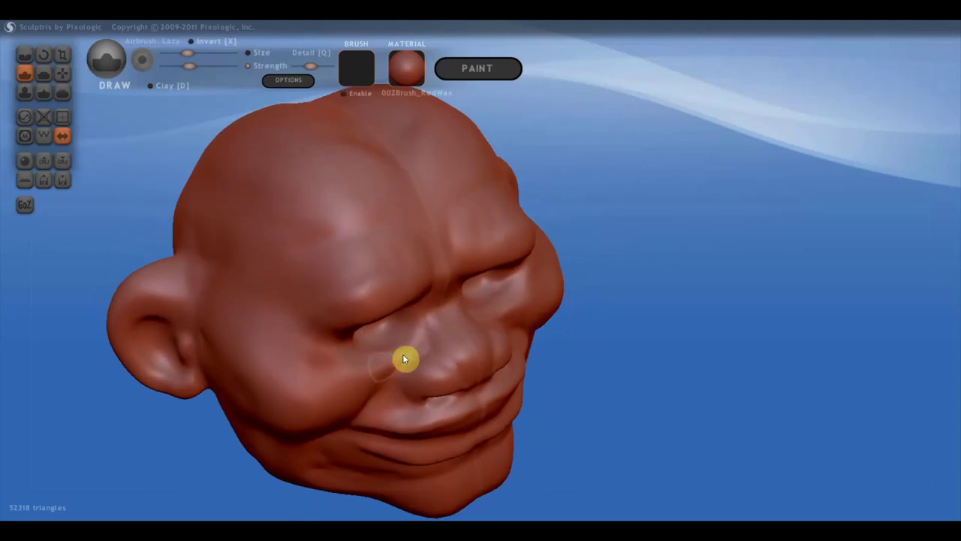
click(149, 85)
drag(413, 342, 384, 366)
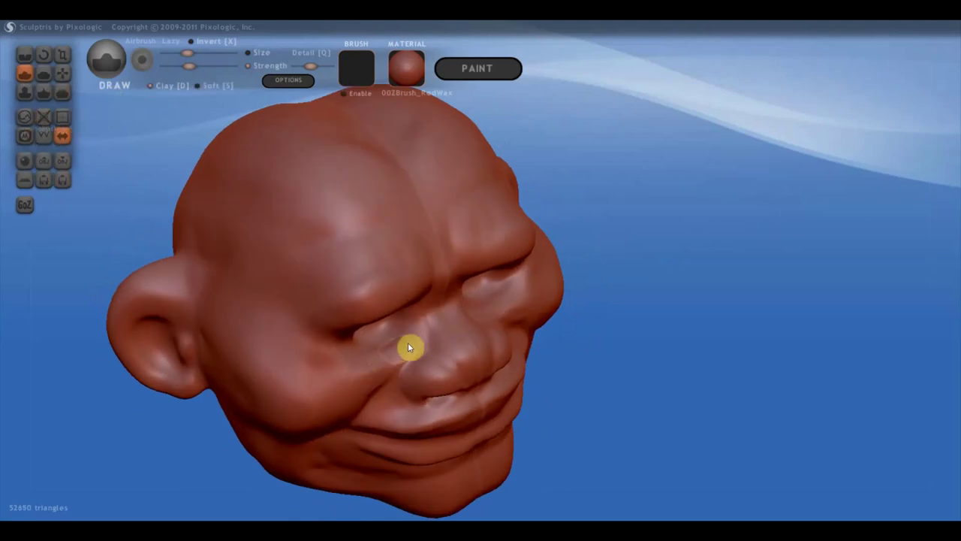
mouse_move(392, 363)
right_down()
mouse_move(335, 347)
mouse_move(395, 323)
mouse_move(429, 346)
mouse_move(409, 292)
right_up()
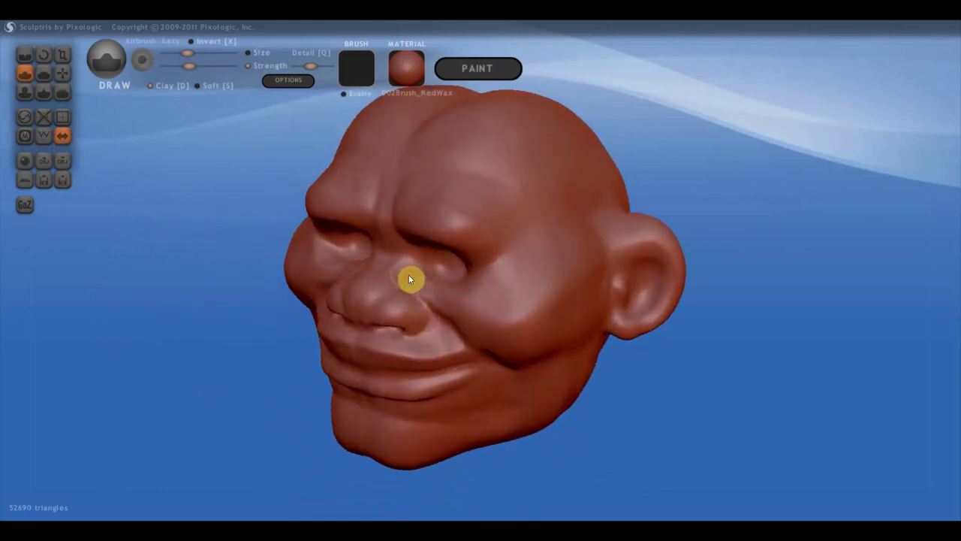
scroll(397, 264, up, 3)
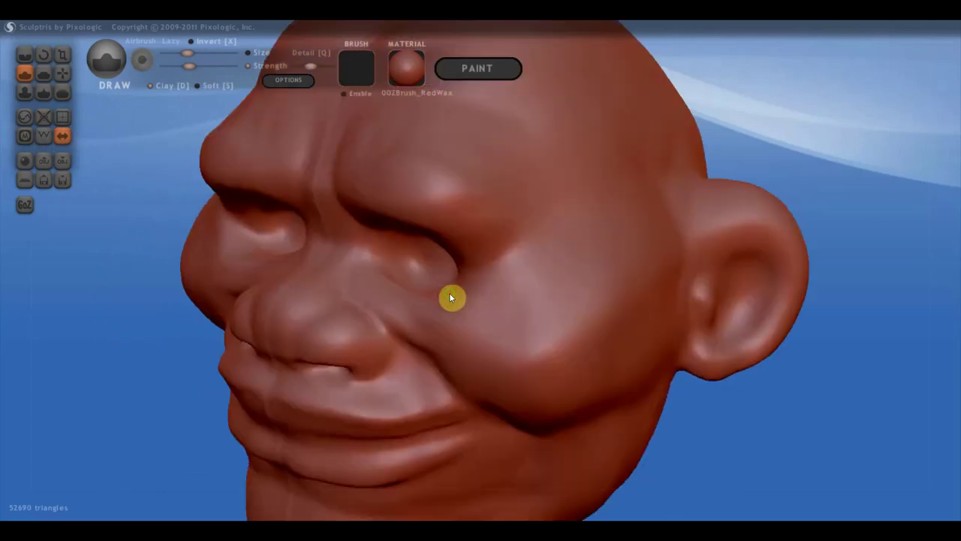
Flatten the area between the eye and the nose with the Flatten brush.
click(46, 73)
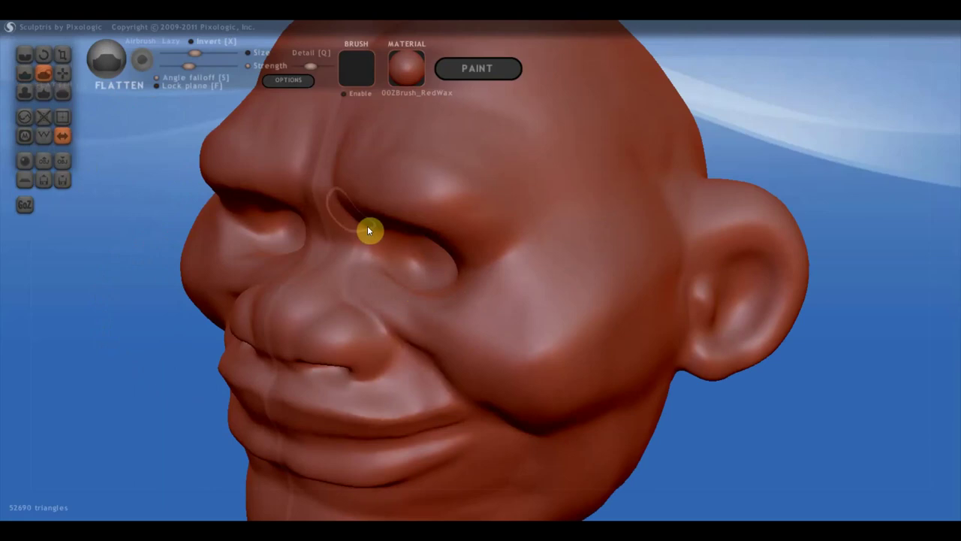
mouse_move(384, 293)
mouse_down()
mouse_move(425, 310)
mouse_move(386, 275)
mouse_move(419, 305)
mouse_move(408, 309)
mouse_move(413, 299)
mouse_move(462, 313)
mouse_up()
right_drag(473, 294, 526, 284)
right_drag(344, 352, 416, 322)
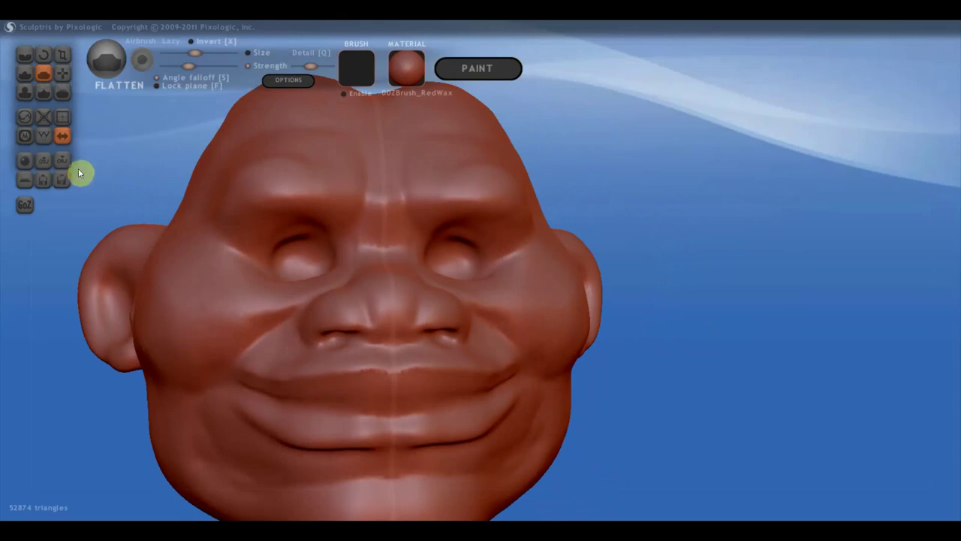
With the Crease brush, carve deeper creases beside the right eye.
click(24, 55)
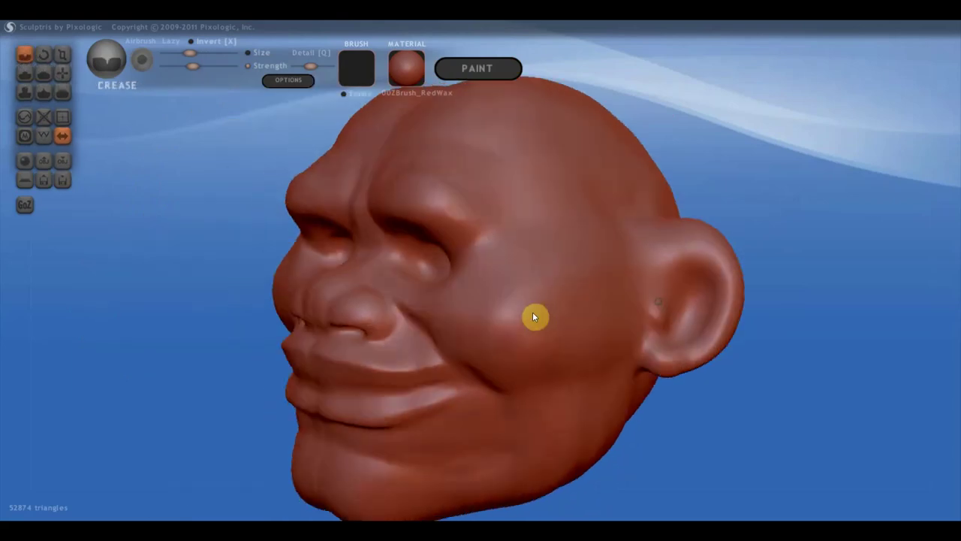
mouse_move(152, 134)
mouse_down()
mouse_move(485, 278)
mouse_move(442, 275)
mouse_move(489, 275)
mouse_up()
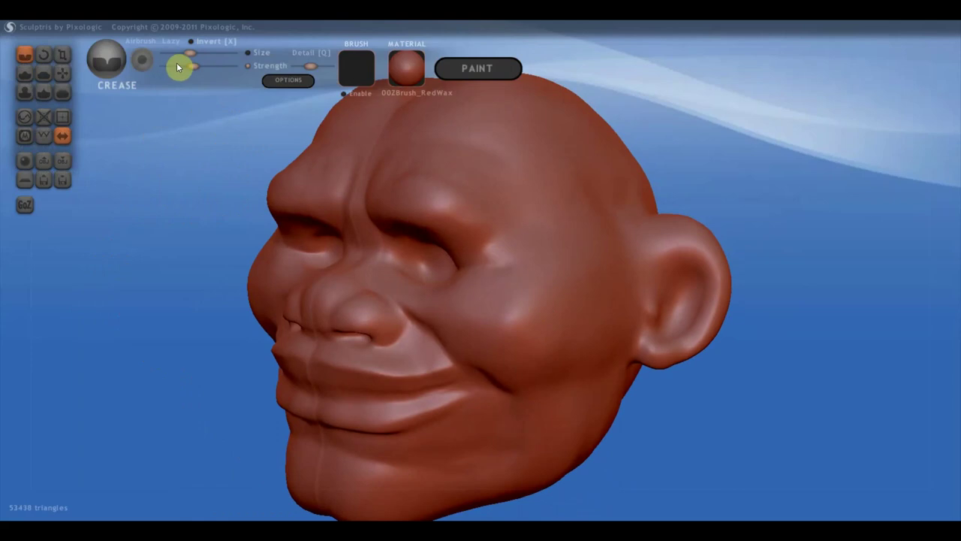
mouse_move(315, 147)
mouse_down()
mouse_move(476, 283)
mouse_move(516, 240)
mouse_move(474, 271)
mouse_move(533, 272)
mouse_move(489, 279)
mouse_up()
right_drag(489, 279, 519, 255)
mouse_move(519, 255)
mouse_down()
mouse_move(546, 258)
mouse_move(524, 275)
mouse_move(562, 248)
mouse_move(500, 270)
mouse_up()
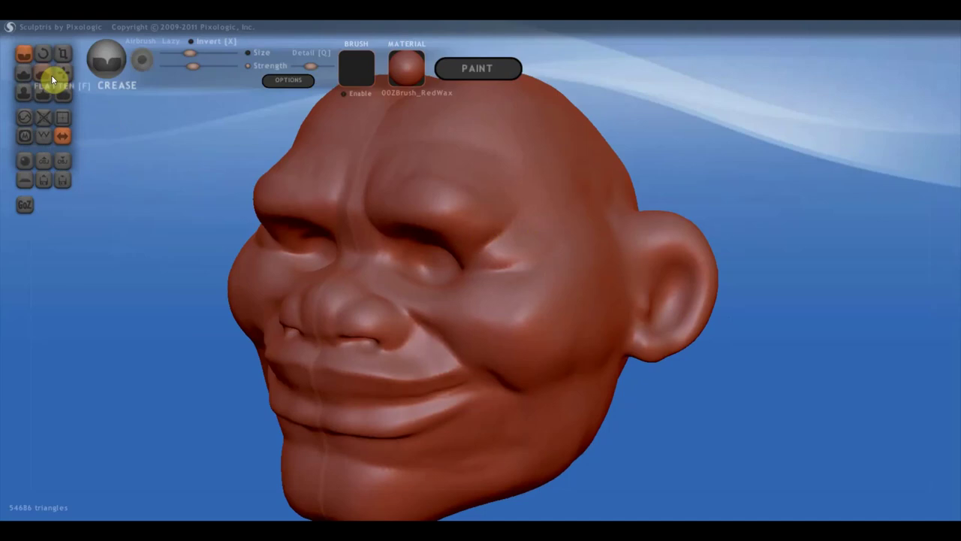
With the Draw brush in Clay mode, build up the brow ridge above the right eye.
click(25, 73)
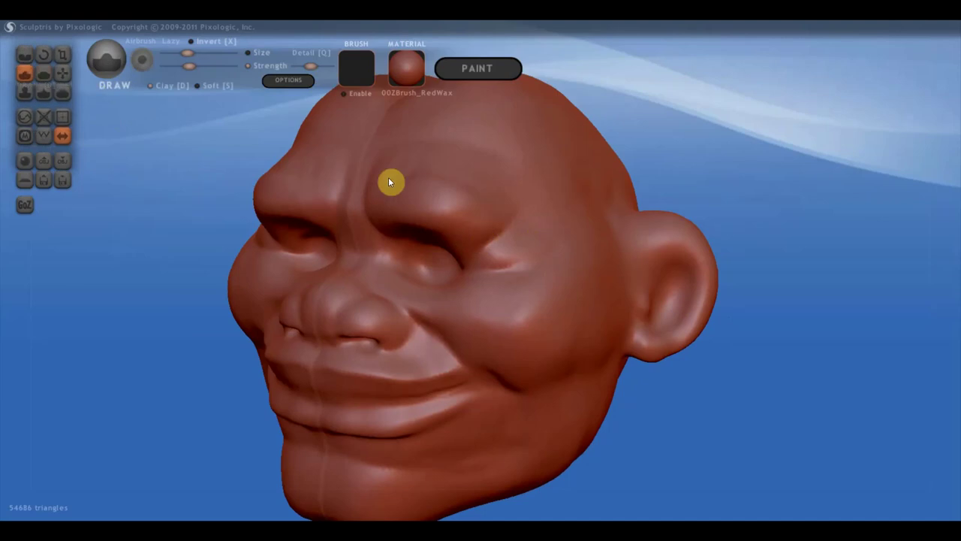
click(149, 85)
scroll(507, 266, down, 3)
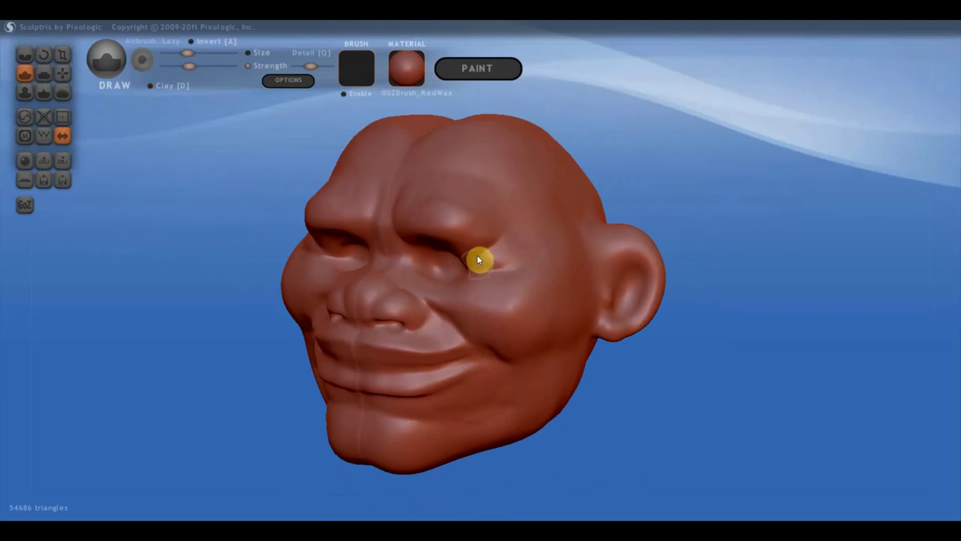
mouse_move(477, 263)
mouse_down()
mouse_move(452, 240)
mouse_move(481, 254)
mouse_up()
right_drag(481, 254, 545, 237)
shift+drag(544, 238, 483, 232)
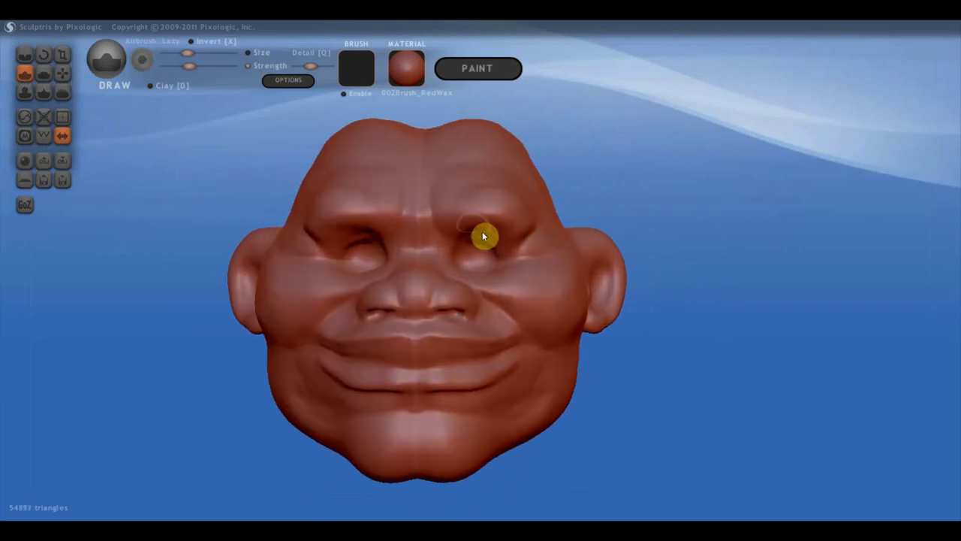
With Grab, slightly reshape the left brow, undoing a distorted eye pull.
click(63, 73)
drag(314, 225, 317, 238)
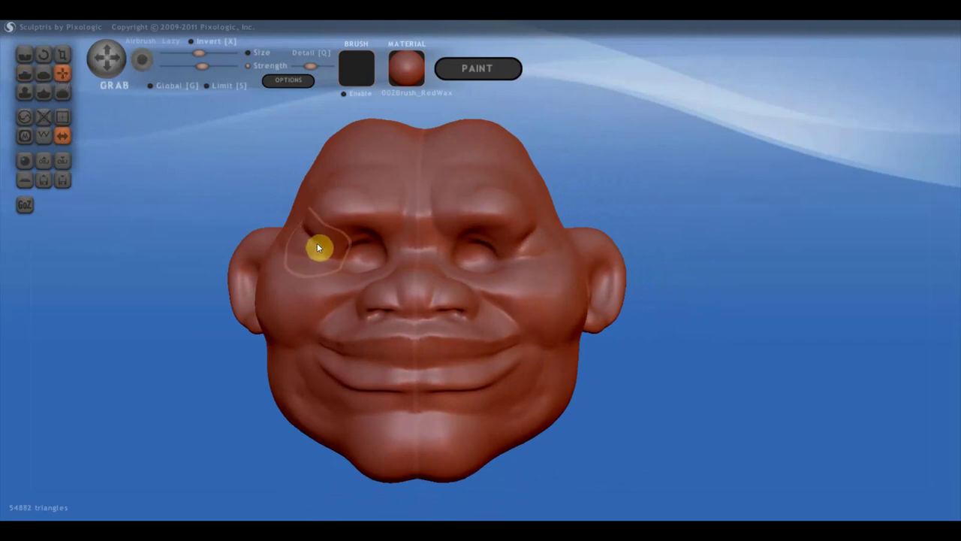
key(ctrl+z)
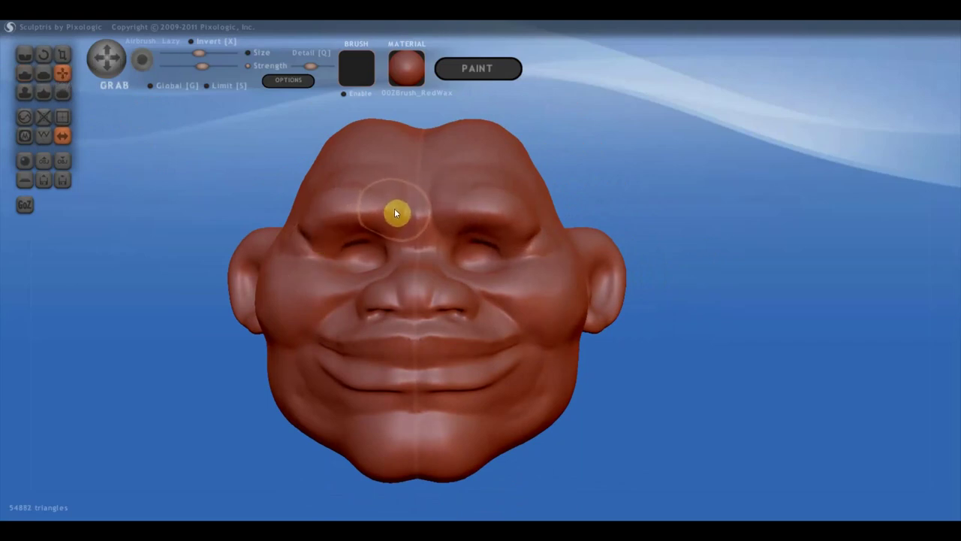
mouse_move(328, 206)
mouse_down()
mouse_move(311, 204)
mouse_move(326, 184)
mouse_up()
right_drag(318, 175, 537, 204)
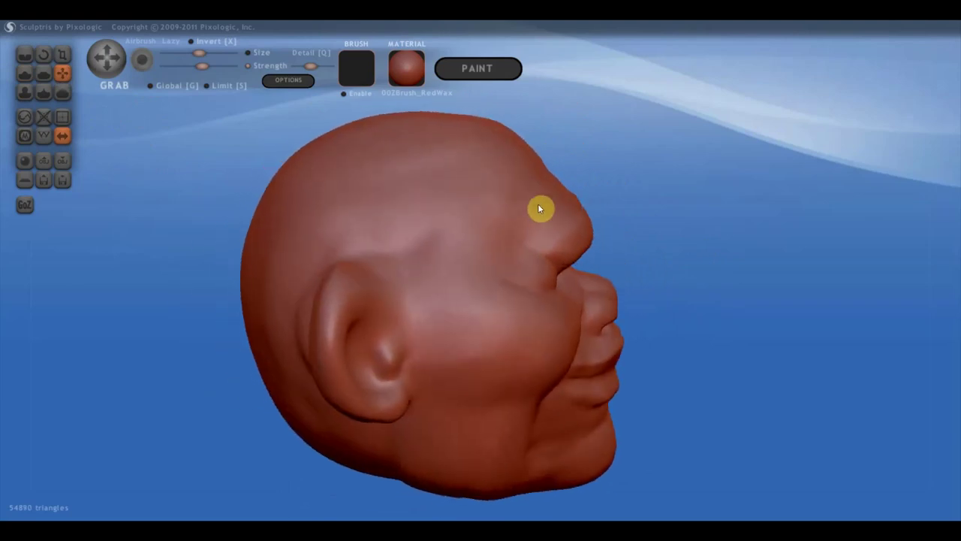
Lightly flatten the forehead and the area around the eye and brow.
click(44, 74)
scroll(538, 250, down, 3)
right_drag(537, 245, 464, 296)
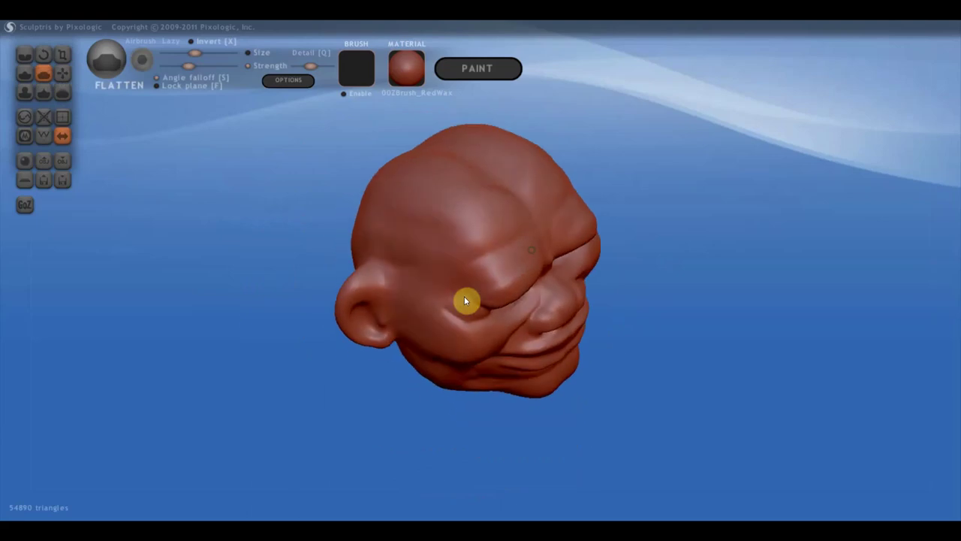
mouse_move(531, 220)
mouse_down()
mouse_move(486, 235)
mouse_move(575, 195)
mouse_up()
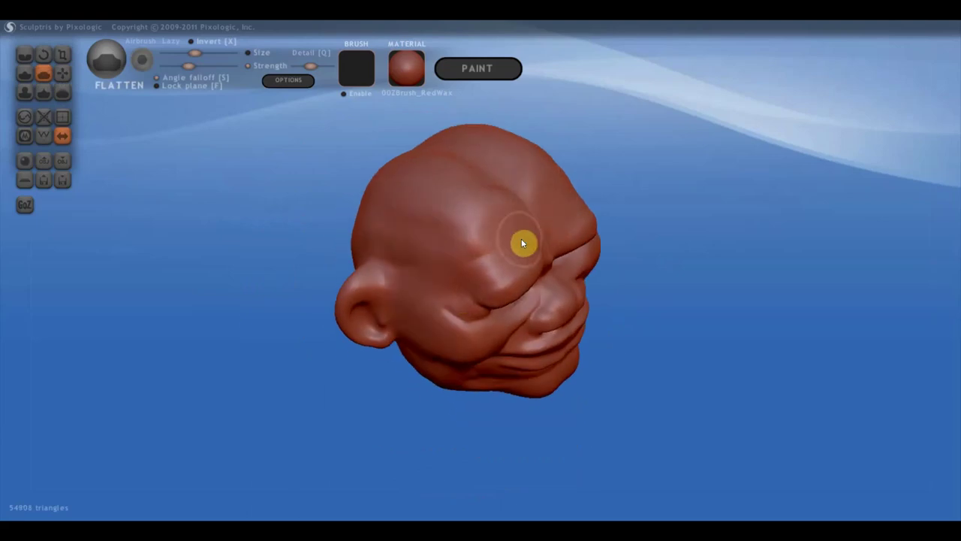
right_drag(503, 251, 569, 220)
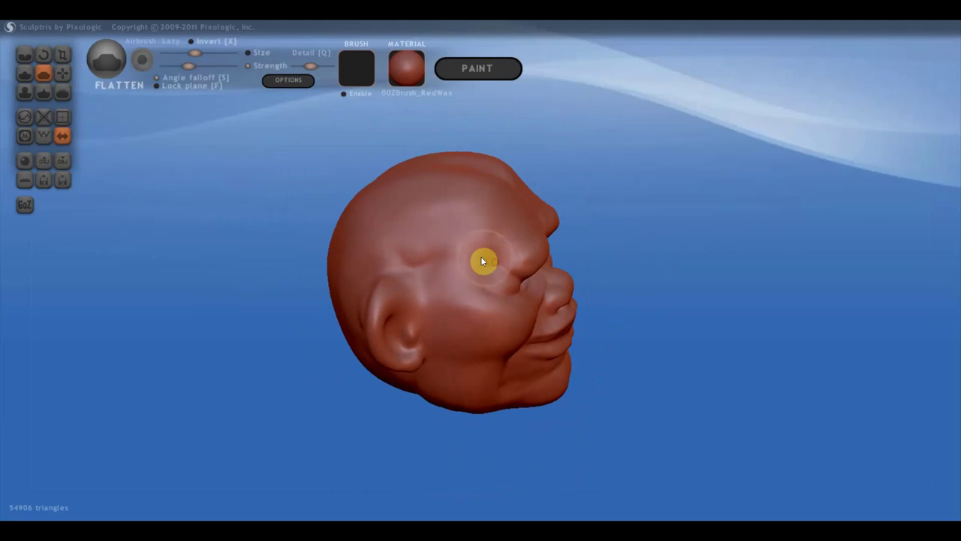
drag(495, 257, 463, 265)
With the Draw brush, build up the lower jaw toward the chin.
click(22, 72)
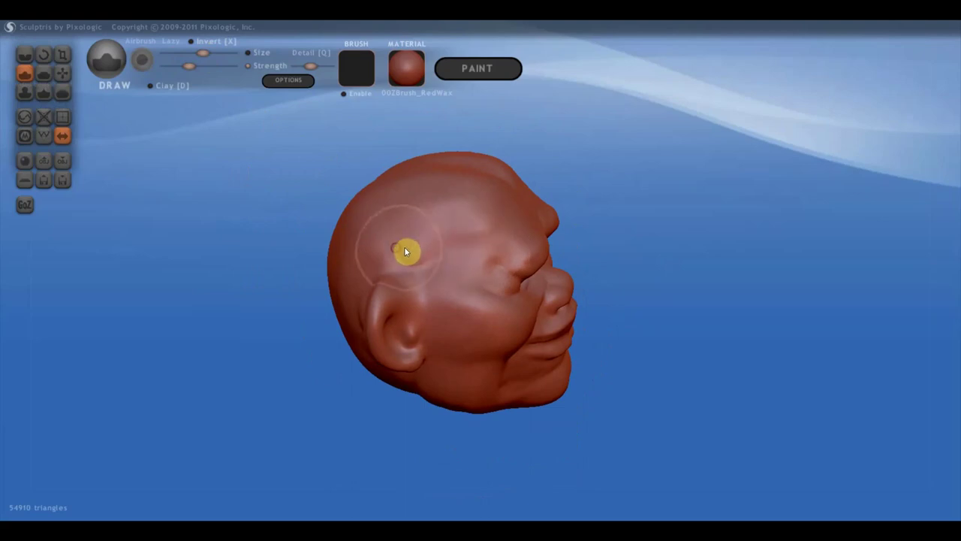
drag(356, 258, 303, 233)
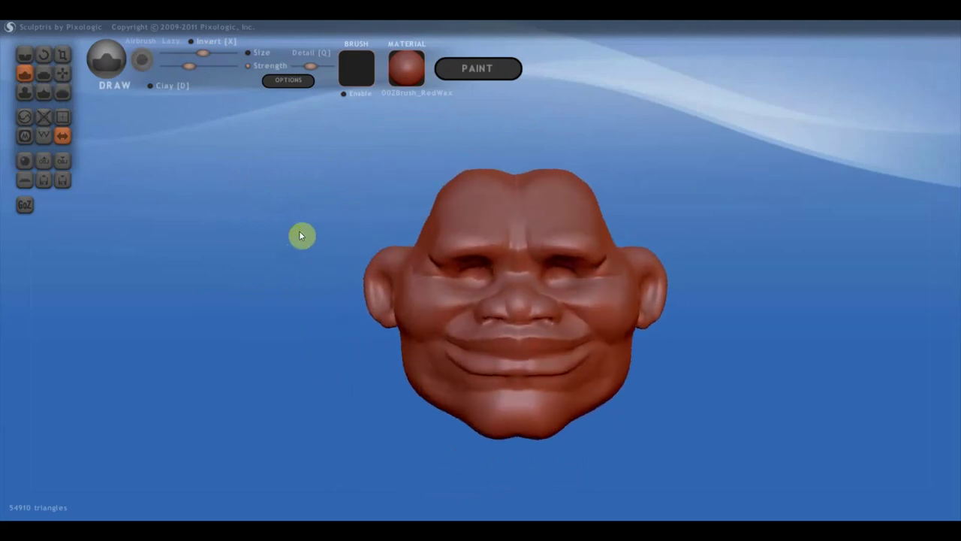
scroll(726, 312, up, 3)
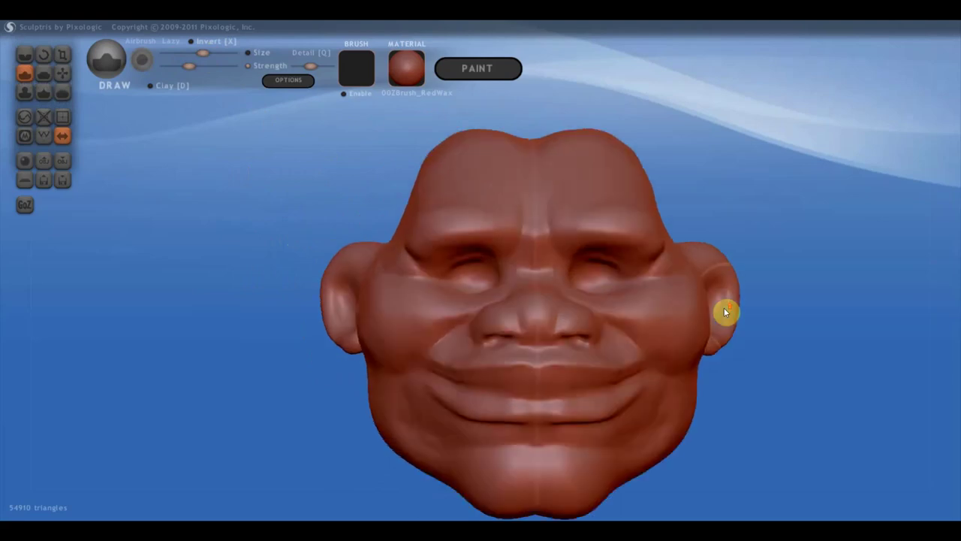
mouse_move(808, 347)
mouse_down()
mouse_move(717, 302)
mouse_move(813, 352)
mouse_move(719, 407)
mouse_up()
scroll(790, 358, down, 2)
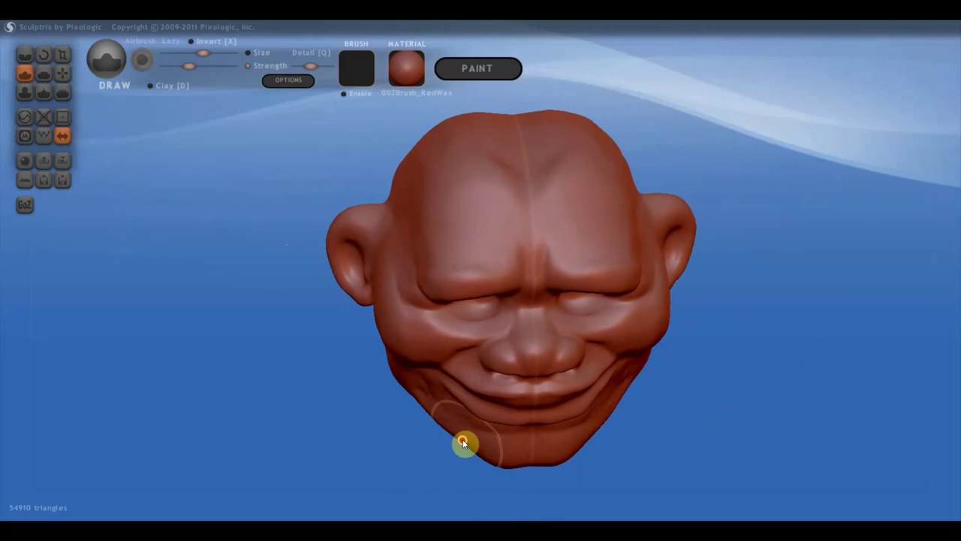
drag(460, 447, 423, 406)
mouse_move(421, 398)
right_down()
mouse_move(410, 353)
mouse_move(472, 351)
mouse_move(473, 378)
mouse_move(413, 365)
mouse_move(408, 348)
right_up()
mouse_move(506, 303)
right_down()
mouse_move(526, 331)
mouse_move(498, 301)
right_up()
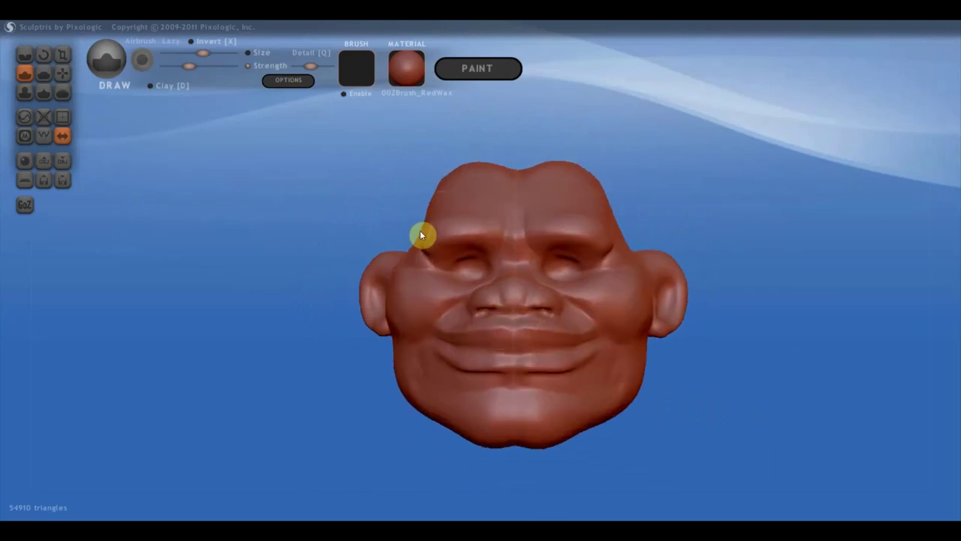
With the Grab brush, pull the left temple slightly outward.
click(67, 72)
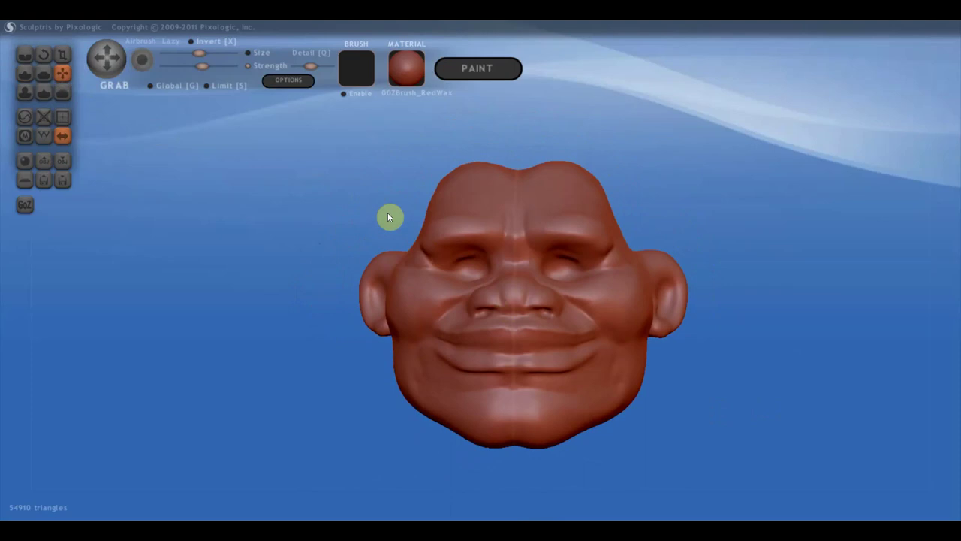
mouse_move(388, 214)
right_down()
mouse_move(410, 260)
mouse_move(425, 251)
right_up()
scroll(426, 251, down, 2)
scroll(430, 254, down, 1)
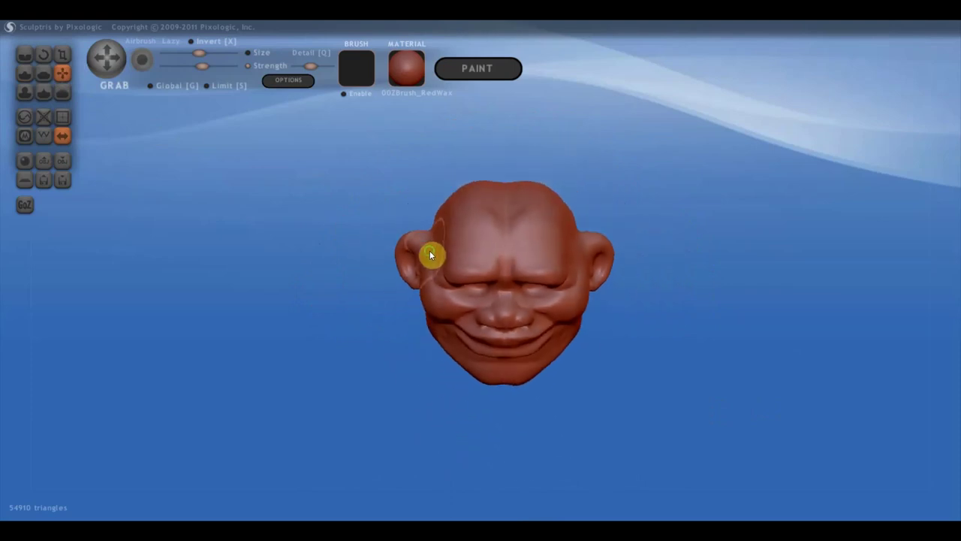
scroll(436, 241, down, 1)
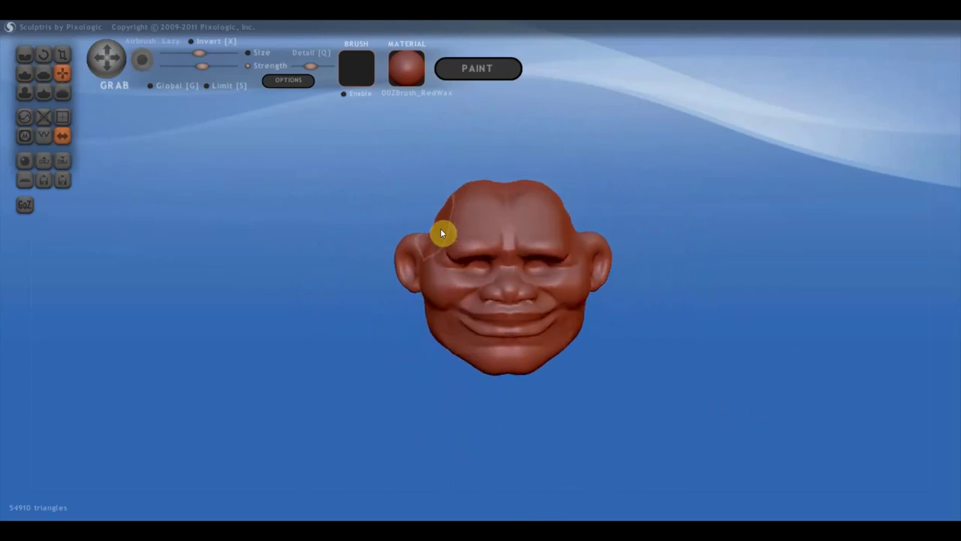
drag(440, 228, 433, 227)
shift+right_drag(434, 226, 432, 209)
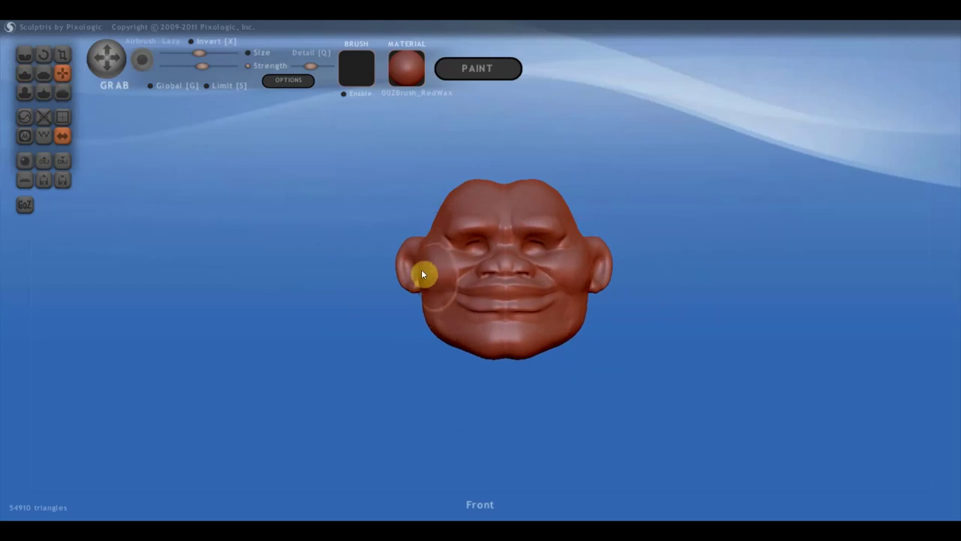
Pull the ears outward to widen the sides of the head, then return to Draw.
drag(412, 258, 408, 259)
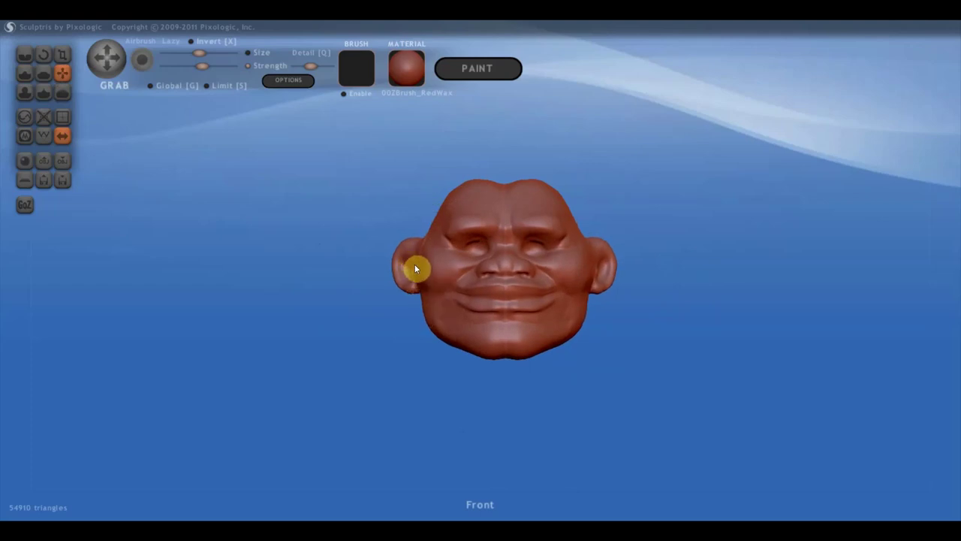
right_drag(414, 263, 446, 385)
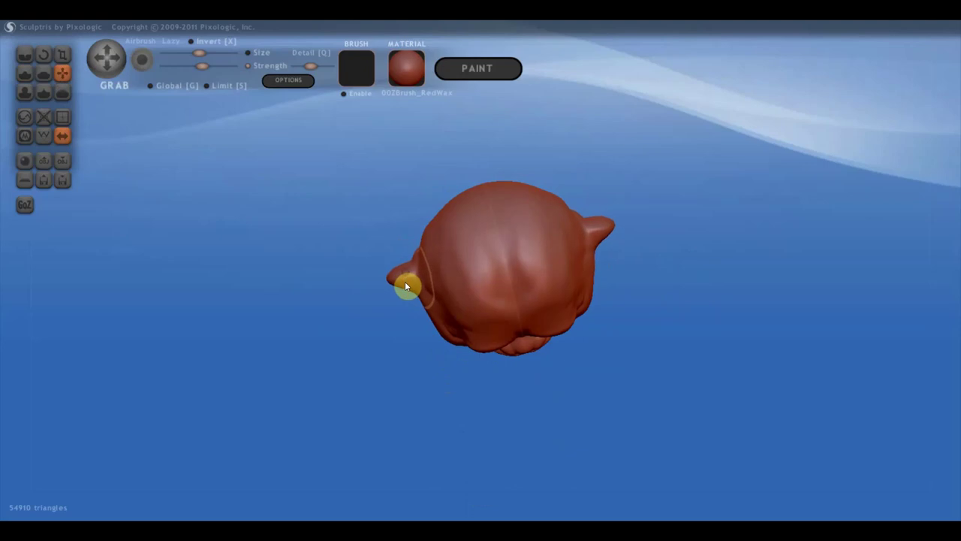
mouse_move(405, 281)
right_down()
mouse_move(446, 273)
mouse_move(544, 188)
right_up()
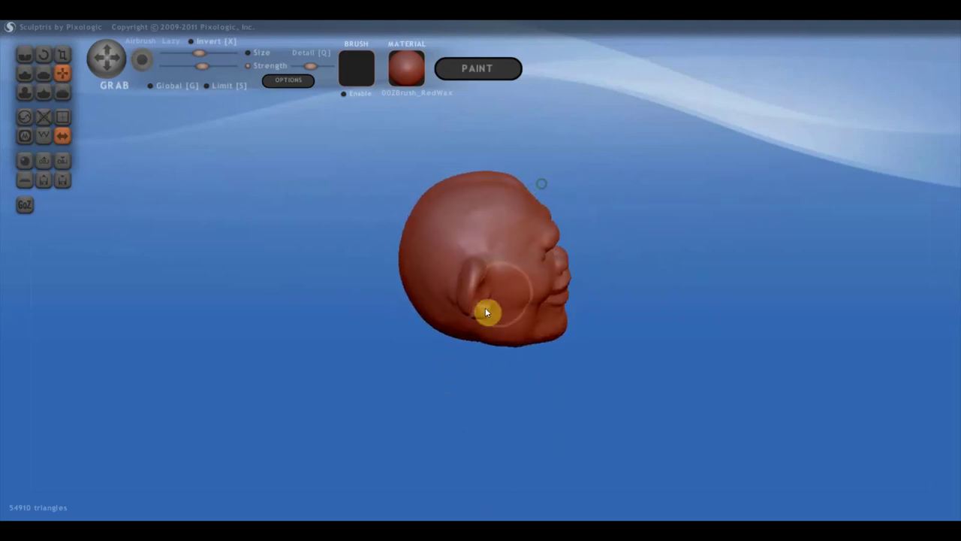
drag(482, 299, 483, 298)
right_drag(483, 298, 318, 268)
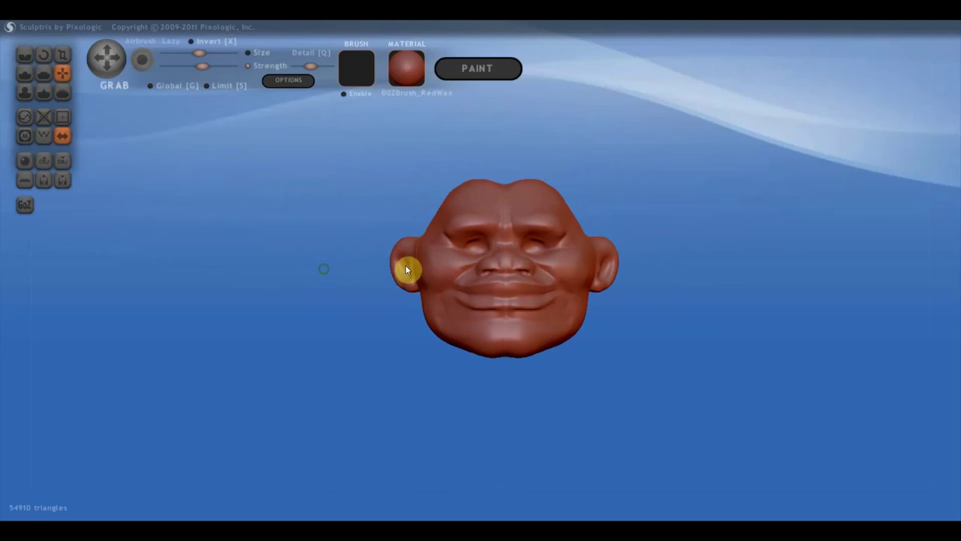
scroll(413, 267, up, 2)
scroll(453, 300, up, 2)
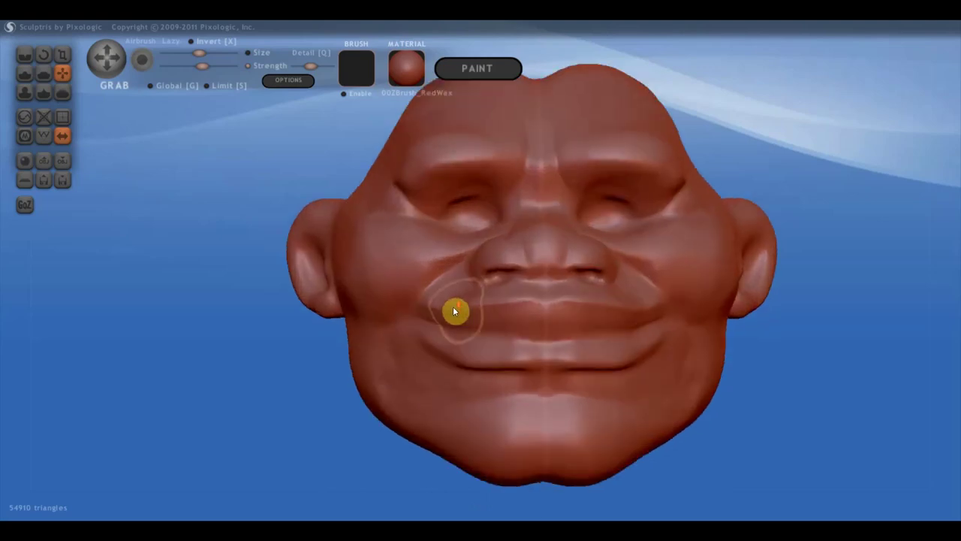
right_drag(528, 267, 519, 251)
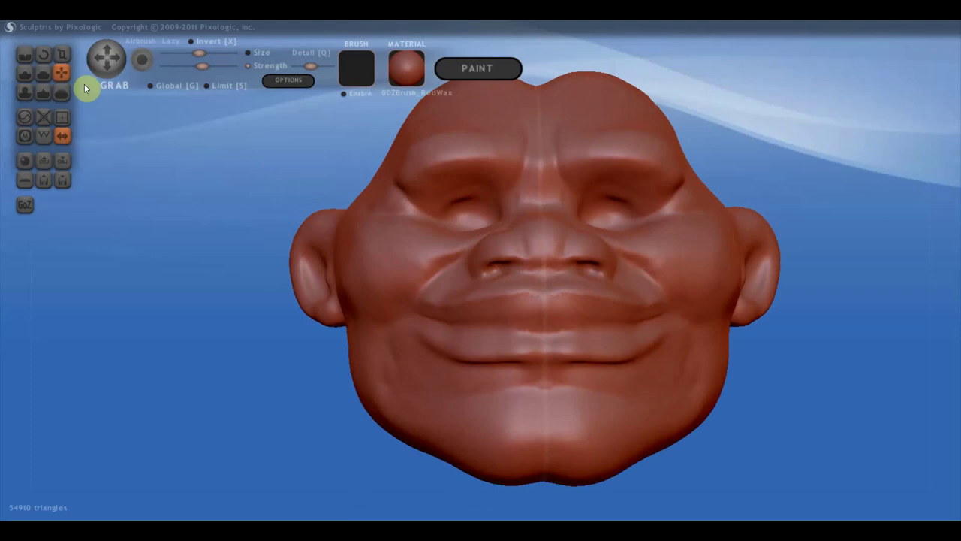
click(22, 73)
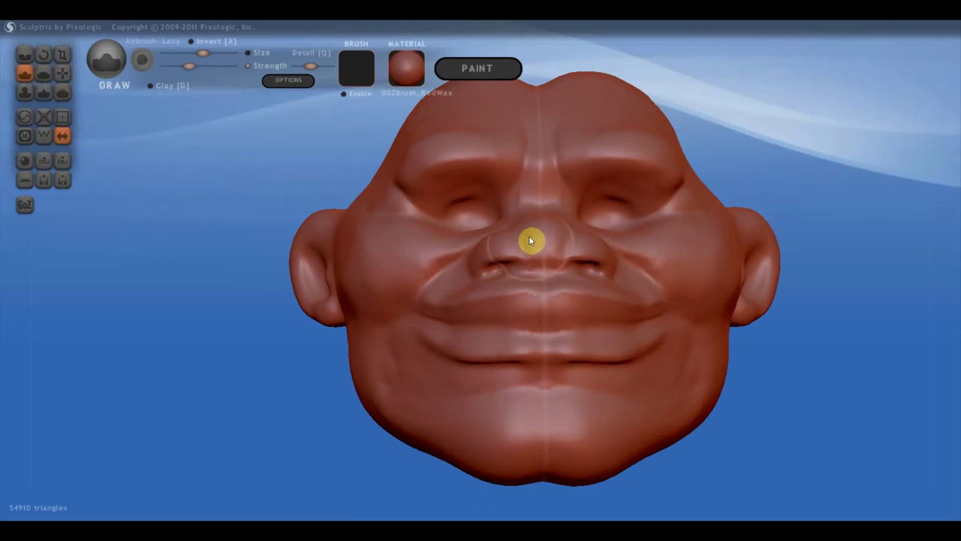
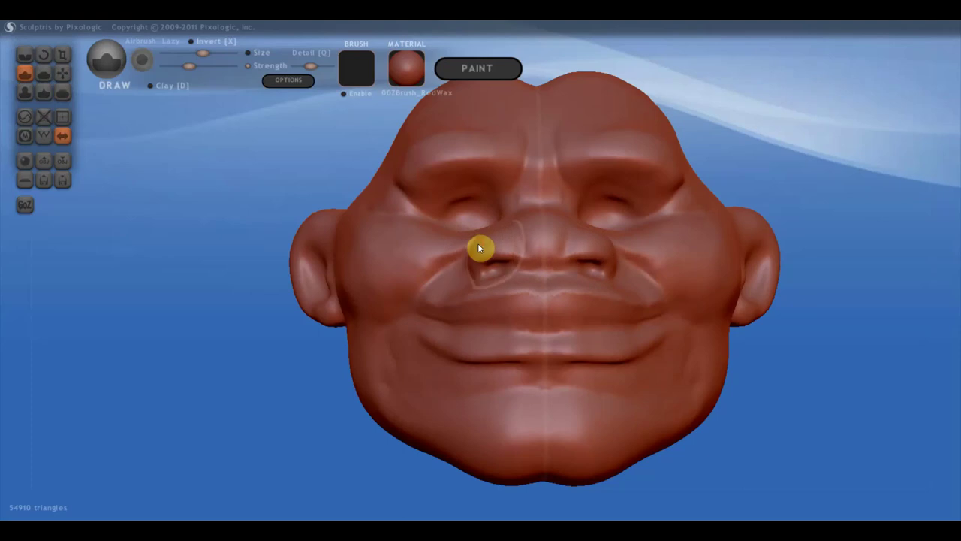
With the Grab brush, drag the right mouth corner and lower lip downward into a broader grin.
right_drag(541, 236, 605, 268)
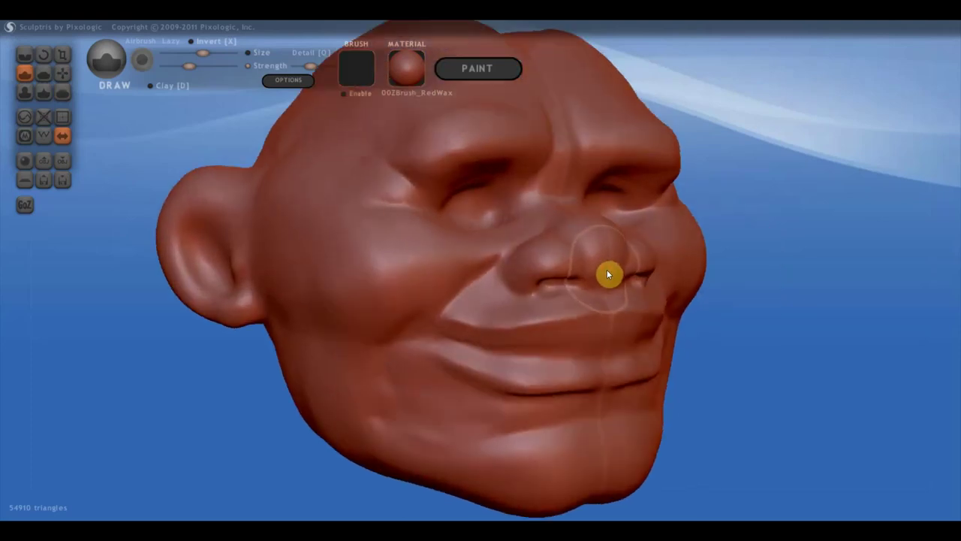
mouse_move(617, 276)
right_down()
mouse_move(620, 321)
mouse_move(575, 368)
right_up()
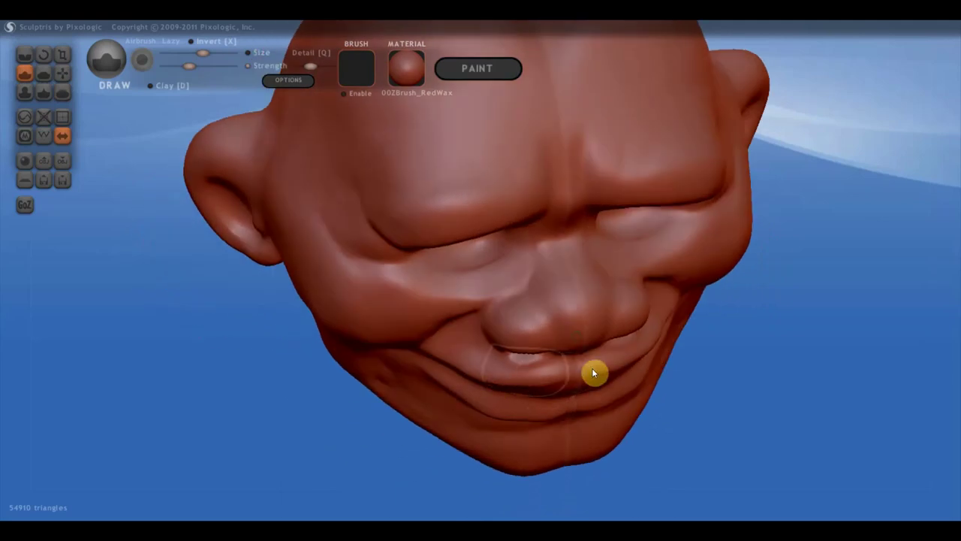
click(68, 75)
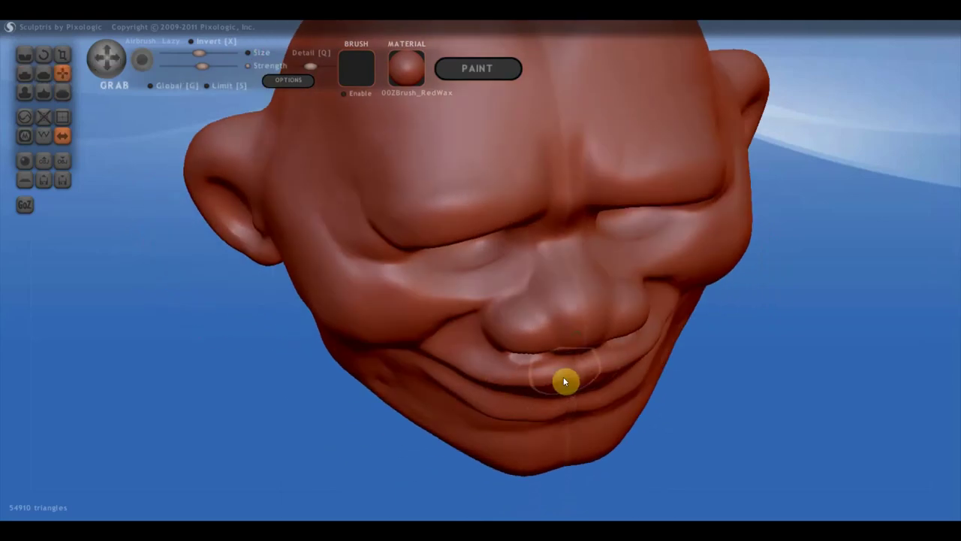
right_drag(556, 382, 560, 393)
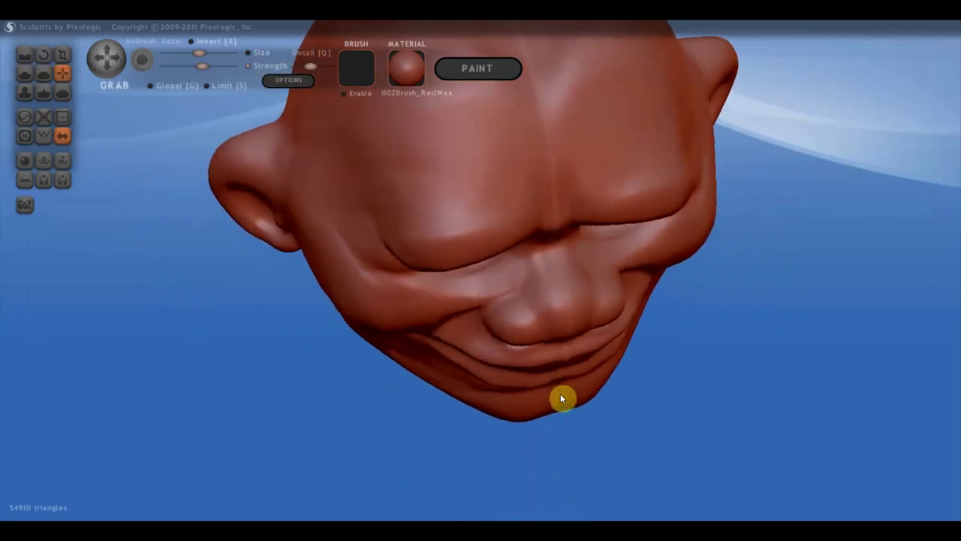
drag(543, 364, 547, 373)
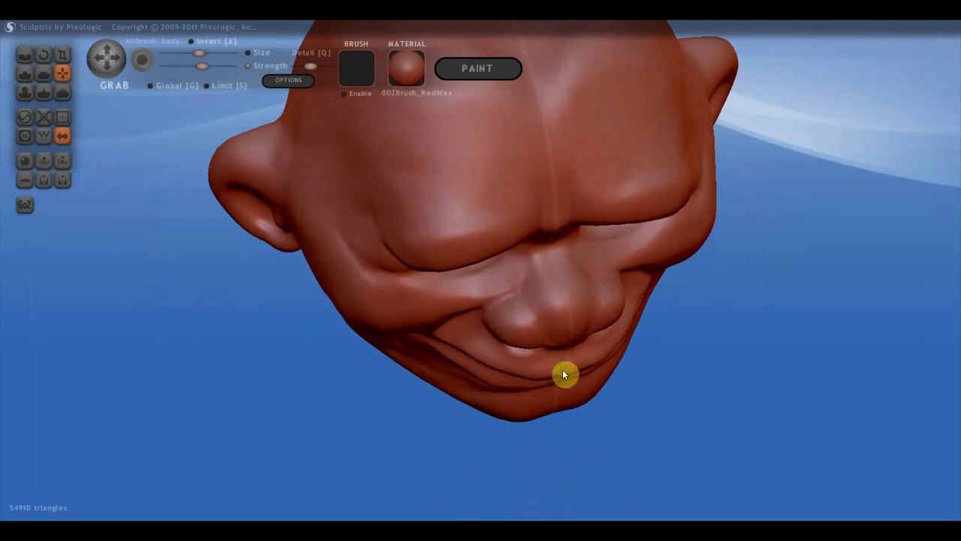
right_drag(563, 370, 459, 399)
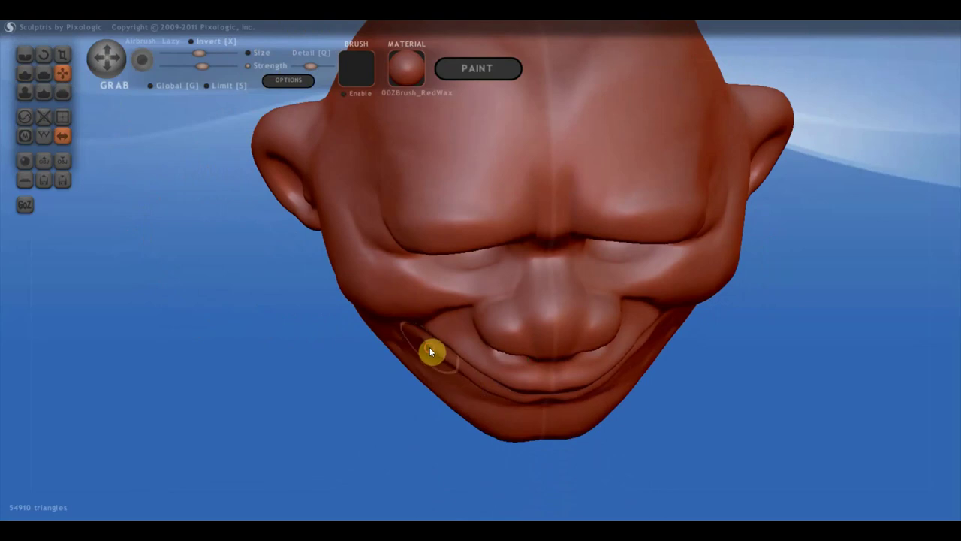
mouse_move(435, 345)
right_down()
mouse_move(421, 273)
mouse_move(491, 330)
mouse_move(503, 323)
right_up()
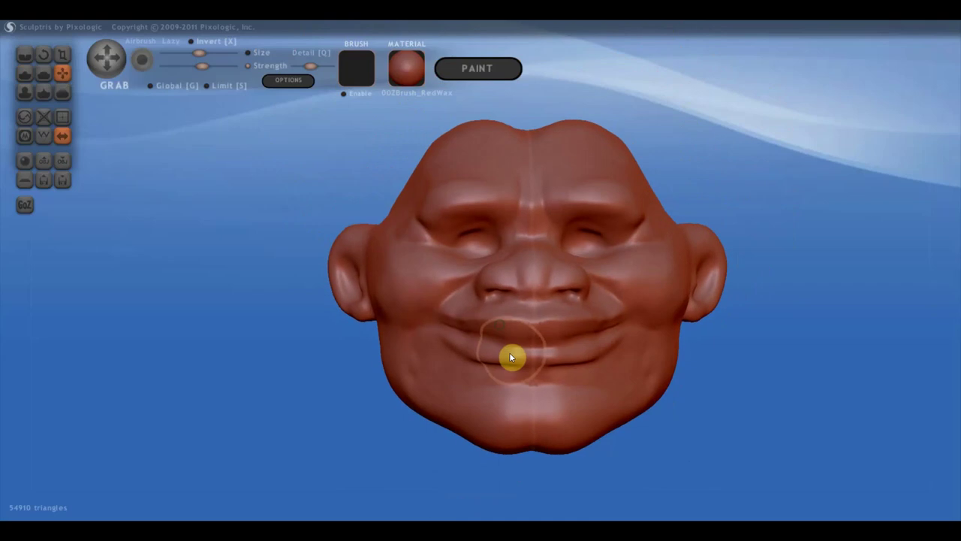
Grab the chin slightly downward, refine its shape, and push its front forward.
scroll(508, 355, up, 2)
scroll(424, 367, down, 1)
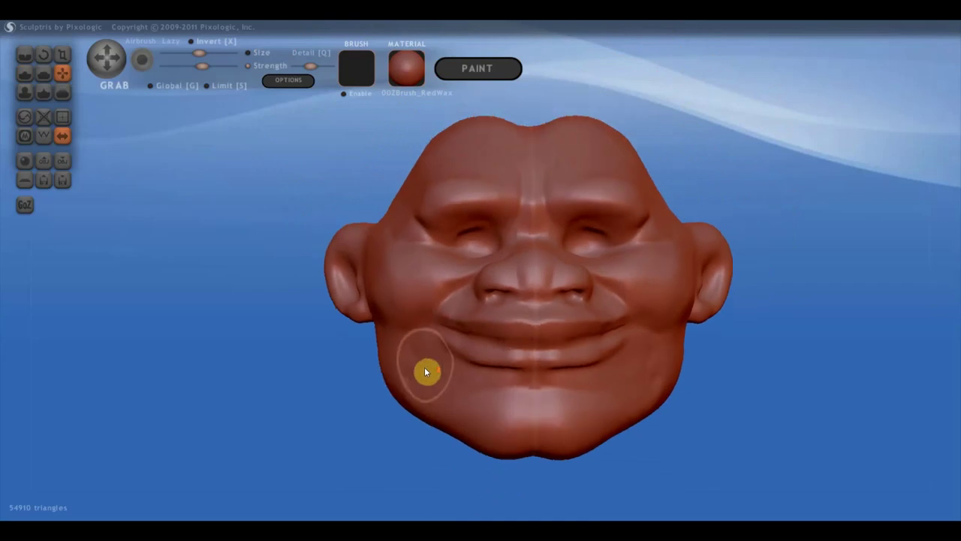
scroll(528, 362, up, 1)
scroll(528, 362, up, 1)
scroll(562, 413, down, 2)
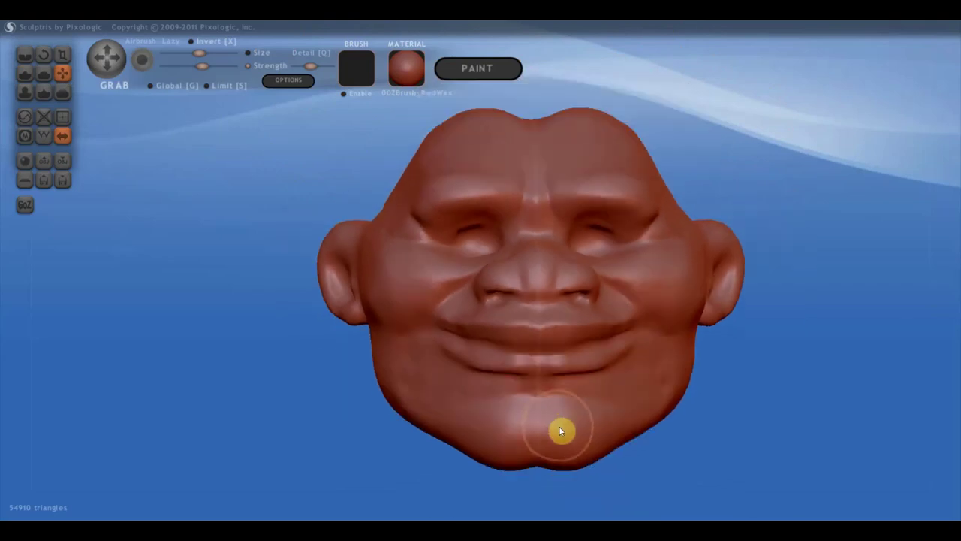
drag(540, 462, 540, 471)
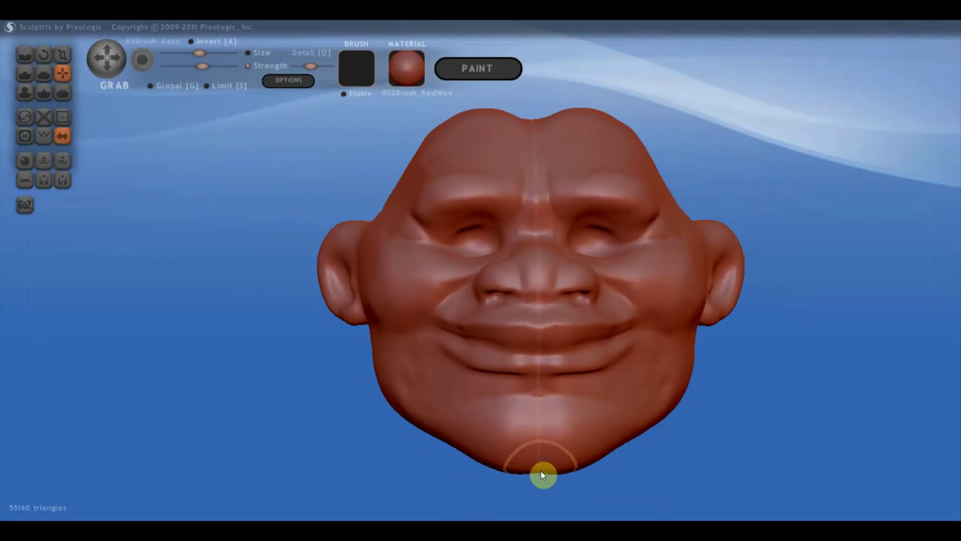
mouse_move(489, 457)
mouse_down()
mouse_move(461, 451)
mouse_move(598, 458)
mouse_move(659, 448)
mouse_up()
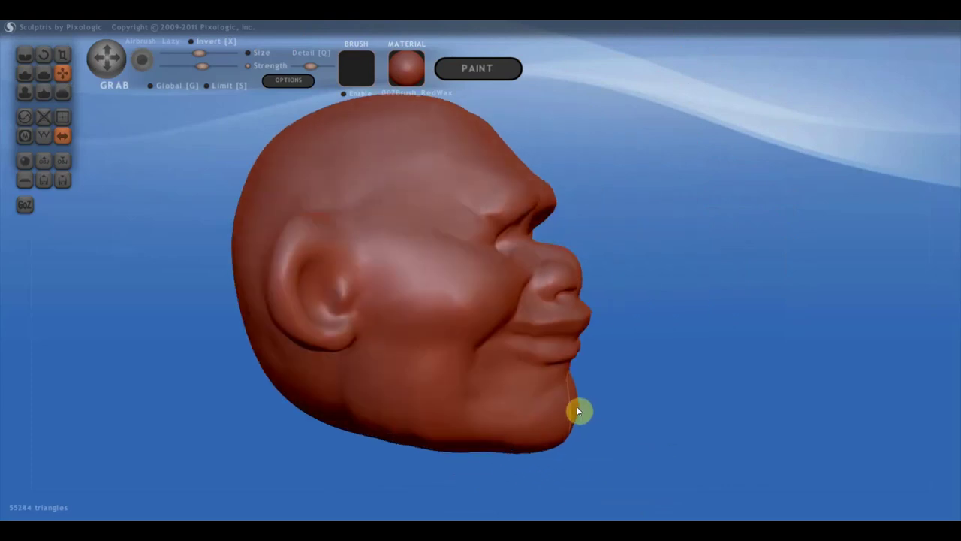
drag(566, 428, 570, 432)
Reshape the lower lip downward and refine the chin's left side and the jaw underside.
drag(573, 387, 568, 368)
scroll(568, 368, up, 2)
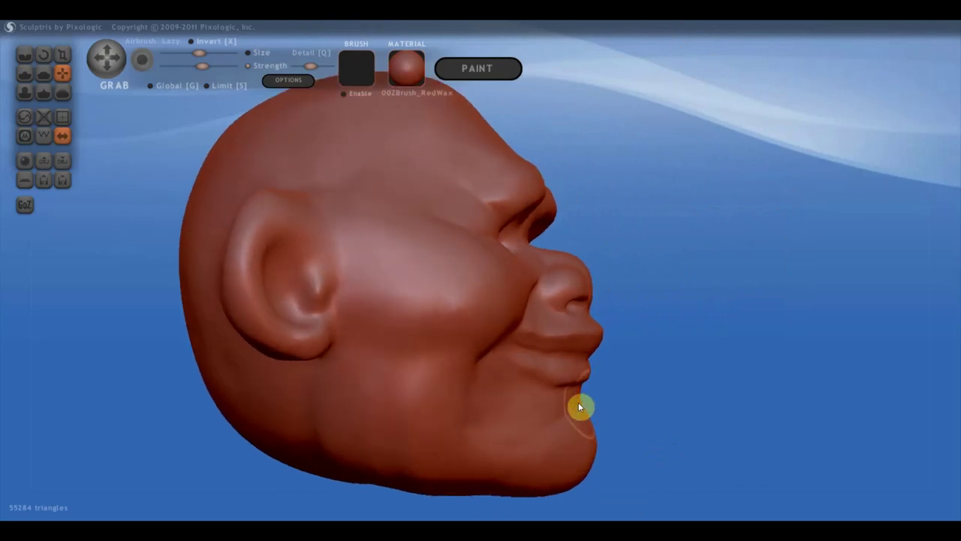
drag(573, 406, 584, 473)
scroll(584, 474, down, 2)
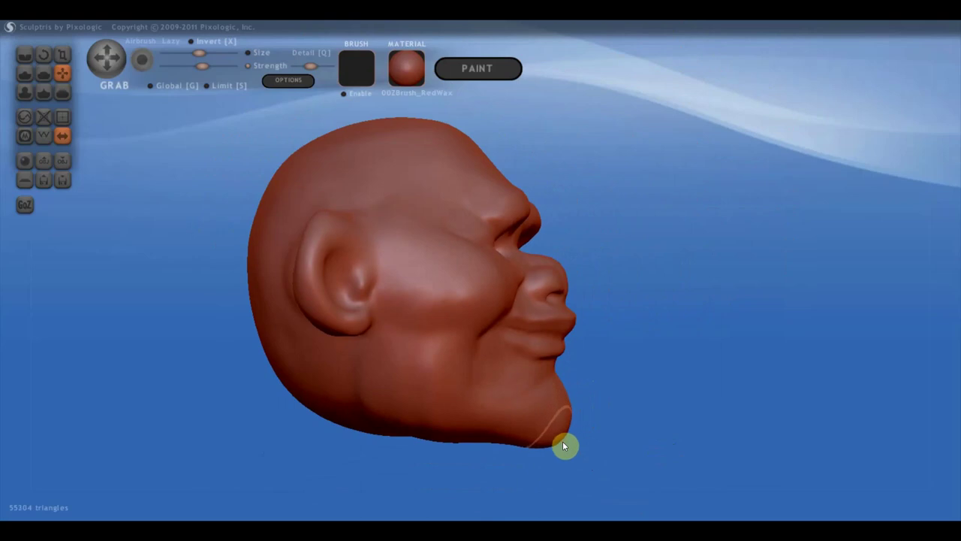
drag(504, 446, 536, 444)
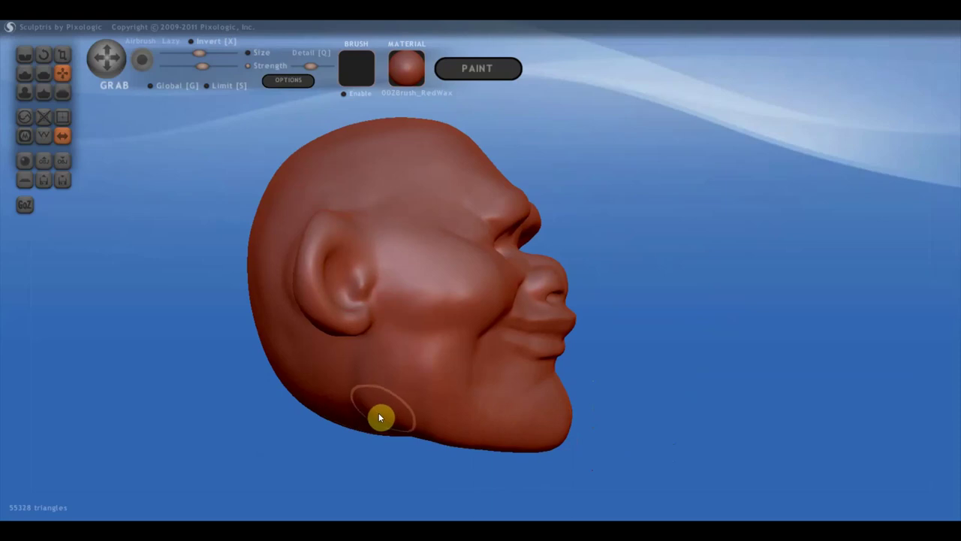
drag(396, 427, 405, 429)
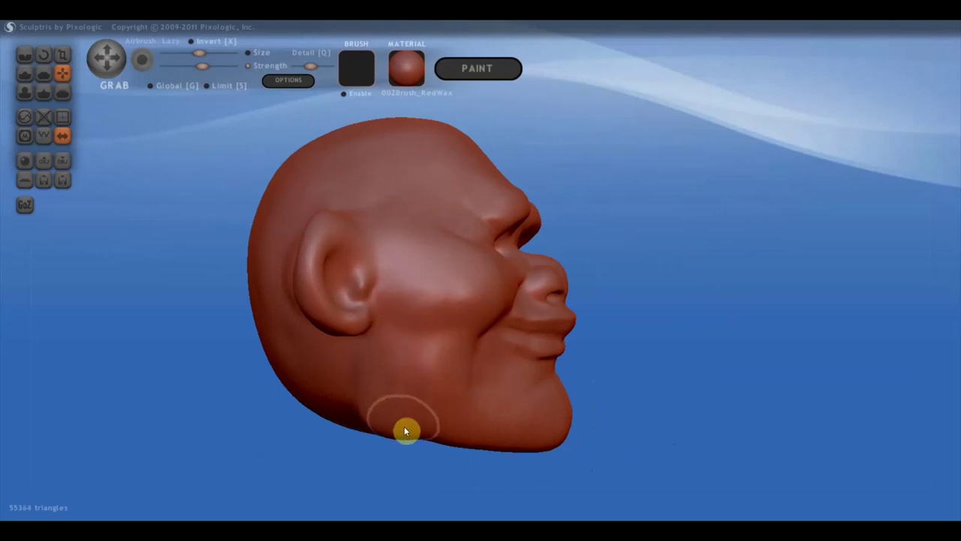
mouse_move(404, 429)
right_down()
mouse_move(515, 344)
mouse_move(509, 318)
mouse_move(474, 283)
mouse_move(494, 274)
mouse_move(481, 242)
right_up()
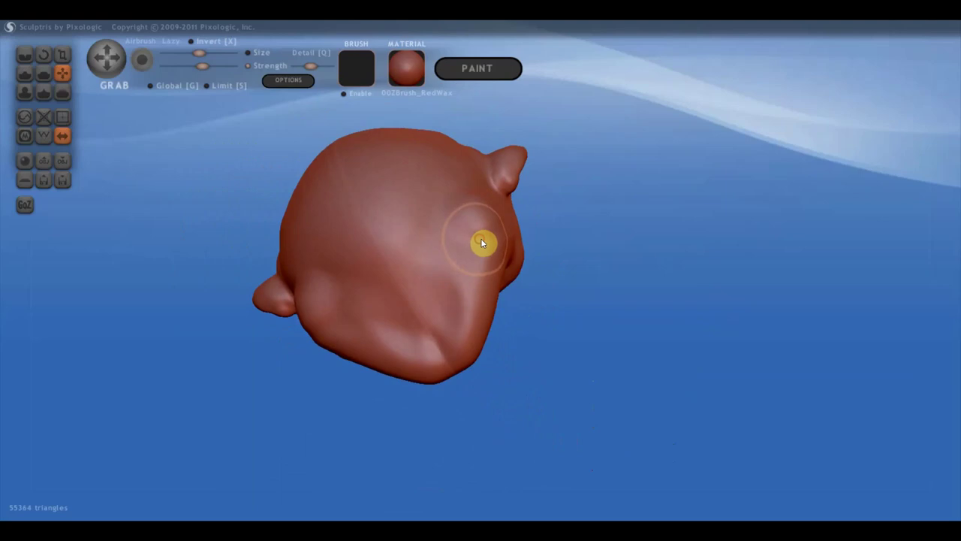
Pull out and enlarge a bulge on the back and lower back of the skull.
drag(481, 242, 486, 277)
mouse_move(531, 277)
right_down()
mouse_move(550, 254)
mouse_move(573, 283)
mouse_move(487, 348)
right_up()
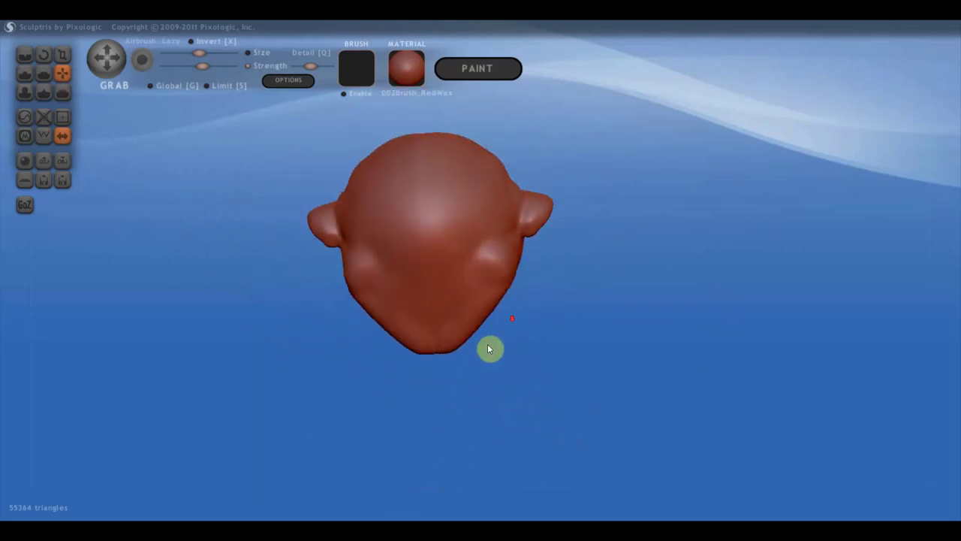
drag(469, 326, 478, 328)
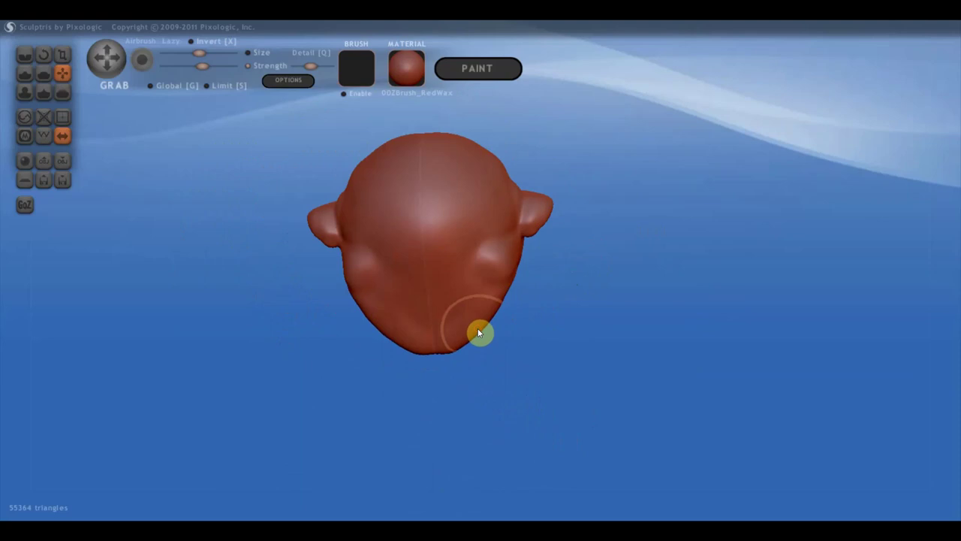
mouse_move(478, 332)
right_down()
mouse_move(317, 337)
mouse_move(283, 393)
mouse_move(581, 350)
mouse_move(552, 326)
right_up()
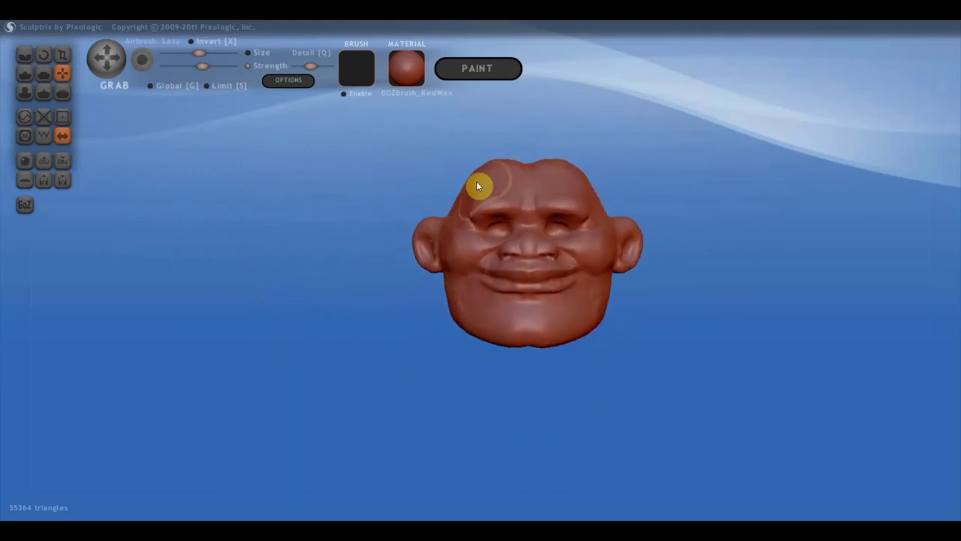
In side profile, round out the forehead outline and crown and bulge the back of the head.
drag(482, 165, 477, 166)
right_drag(517, 188, 657, 183)
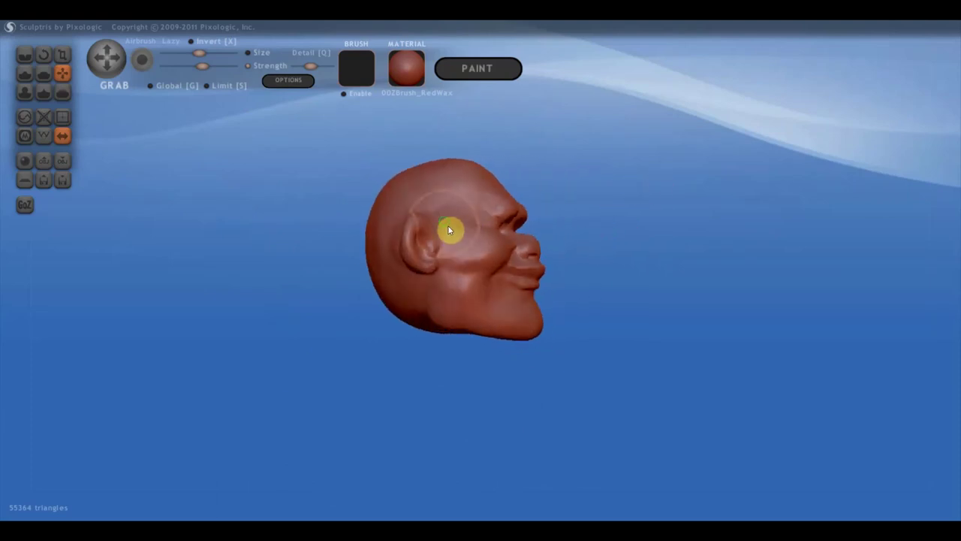
right_drag(449, 230, 511, 190)
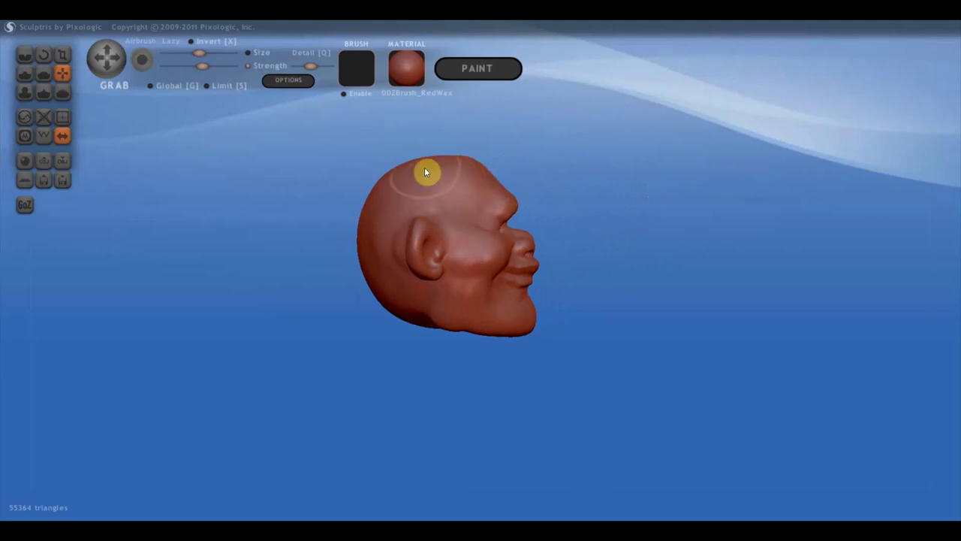
drag(424, 172, 423, 160)
scroll(379, 211, down, 2)
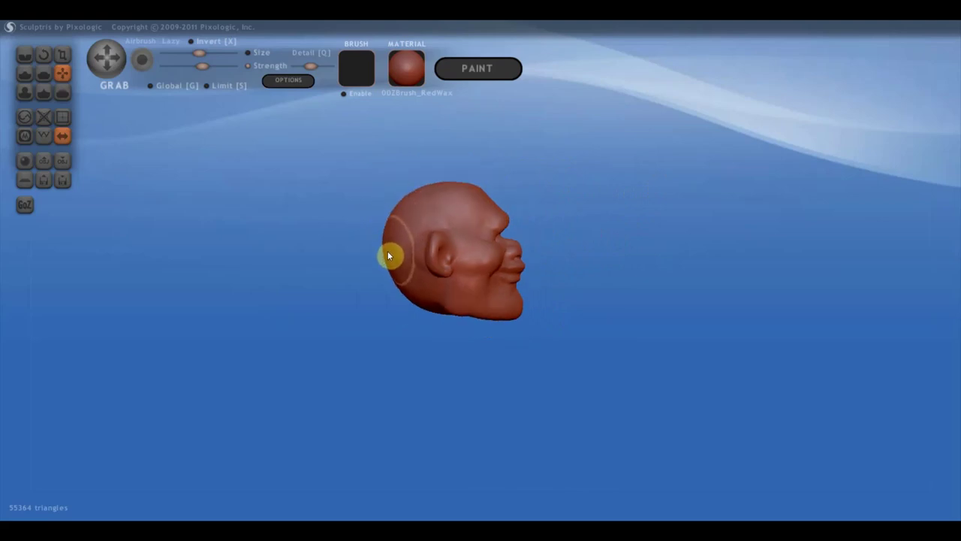
drag(396, 266, 414, 198)
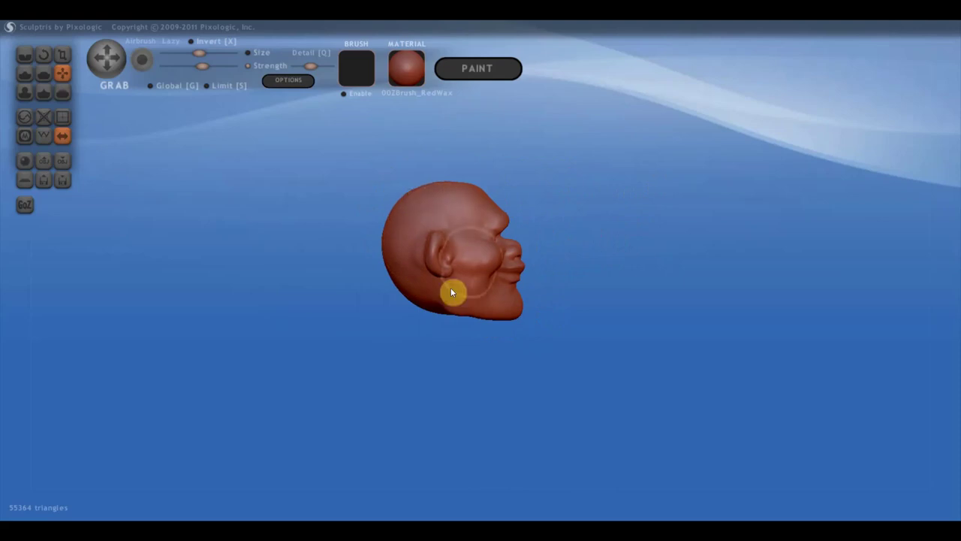
drag(531, 310, 401, 317)
scroll(483, 294, up, 3)
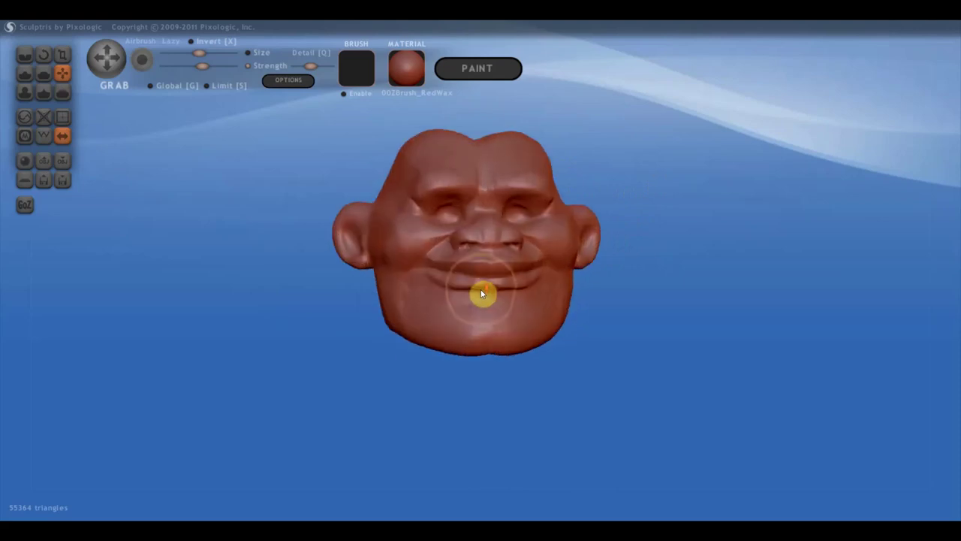
scroll(540, 292, up, 2)
scroll(530, 300, up, 3)
drag(529, 296, 357, 286)
Carve crease lines into the chin and jaw below the left mouth corner with the Crease brush.
click(25, 54)
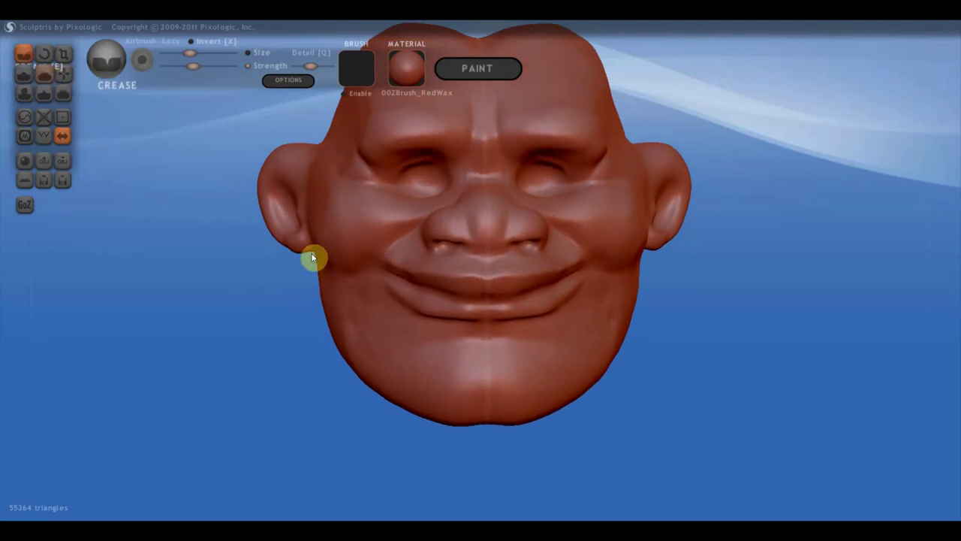
mouse_move(482, 333)
mouse_down()
mouse_move(375, 305)
mouse_move(403, 336)
mouse_up()
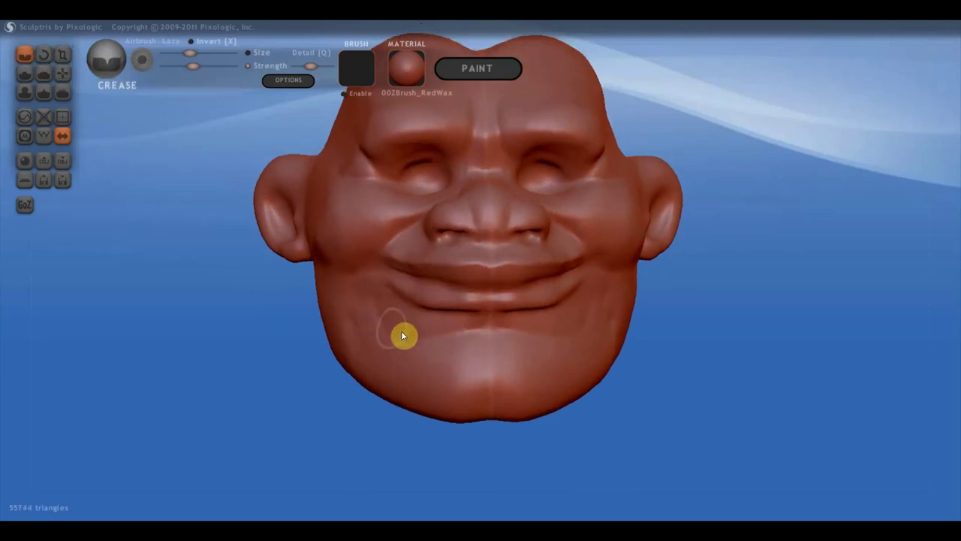
drag(465, 331, 482, 326)
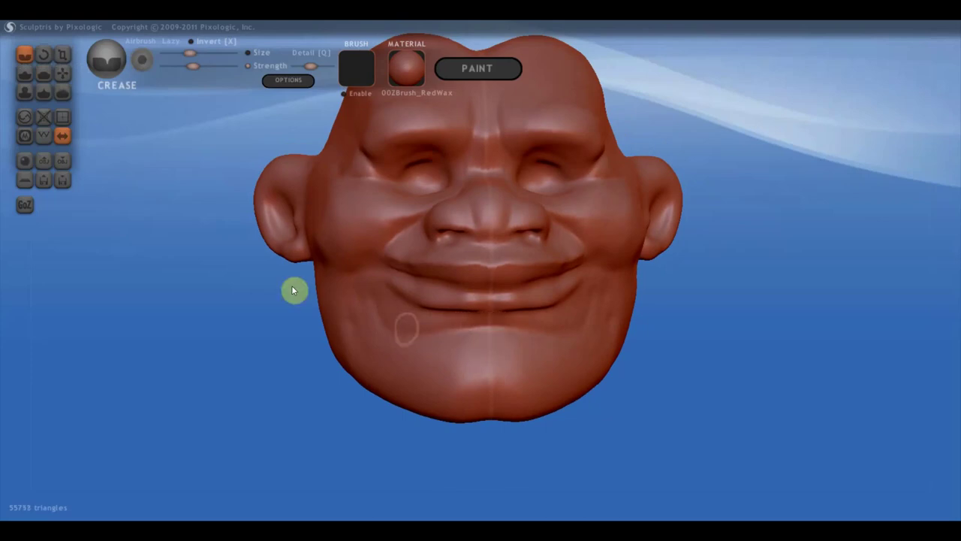
click(25, 74)
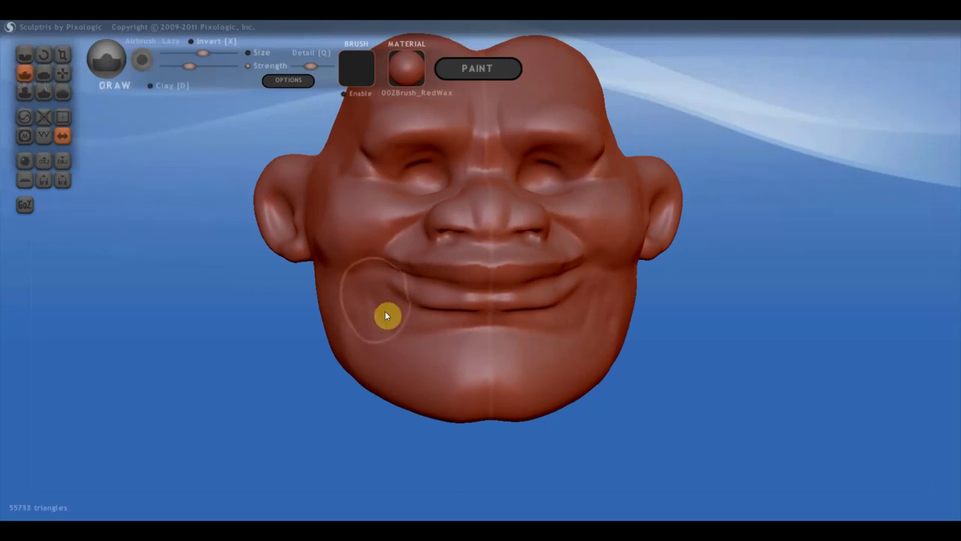
scroll(398, 314, up, 2)
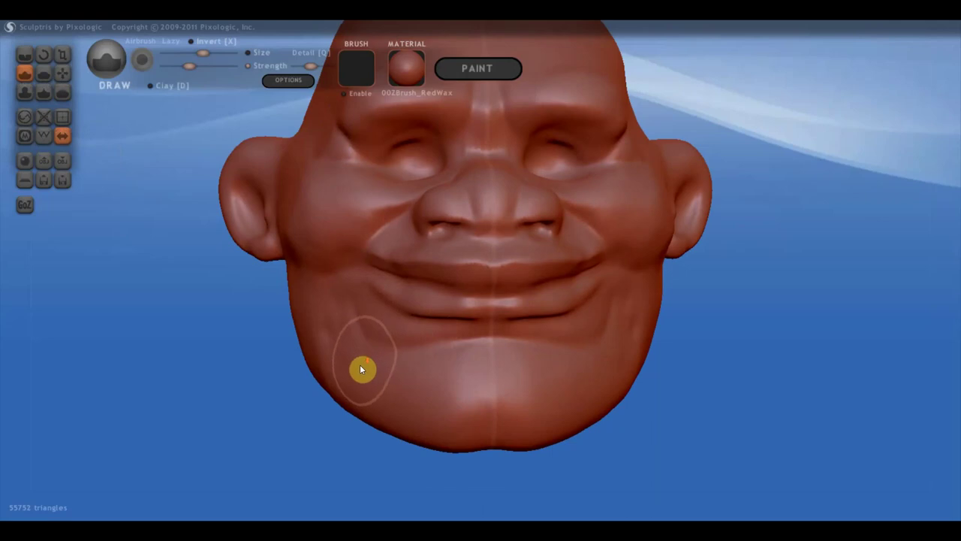
scroll(391, 364, down, 3)
mouse_move(413, 366)
right_down()
mouse_move(376, 362)
mouse_move(375, 336)
right_up()
scroll(385, 346, down, 2)
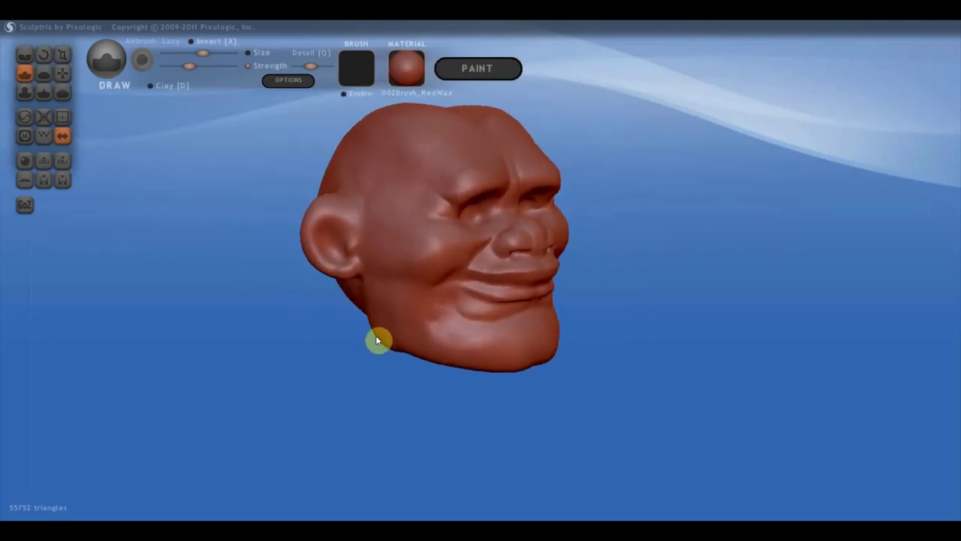
click(63, 73)
With symmetry on, pull the eye-socket areas and tug both mouth corners.
scroll(391, 312, down, 3)
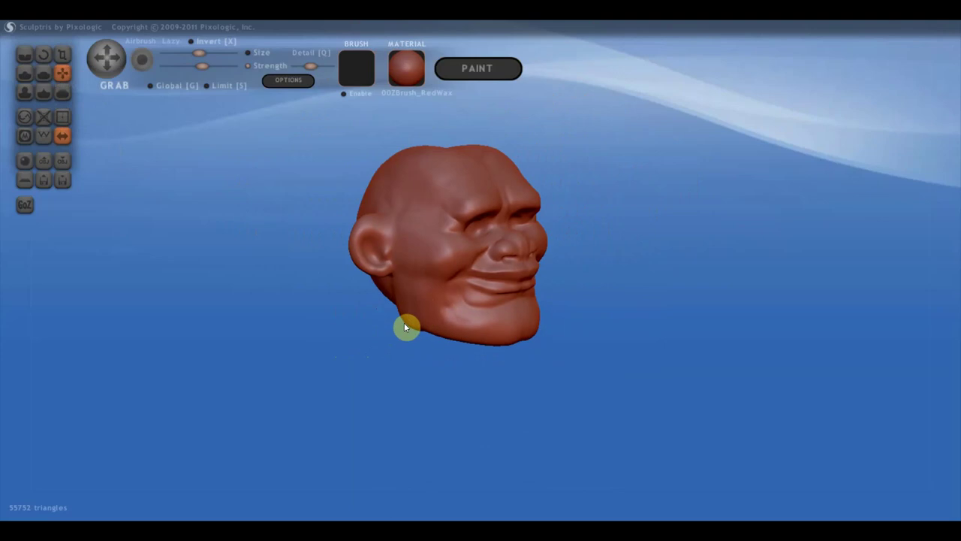
right_drag(436, 296, 489, 289)
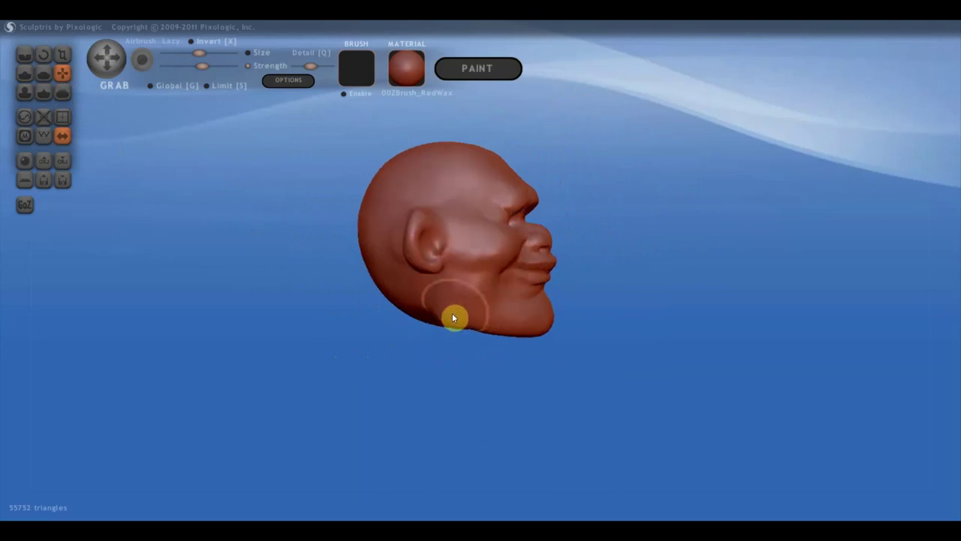
scroll(454, 308, down, 3)
scroll(455, 308, down, 2)
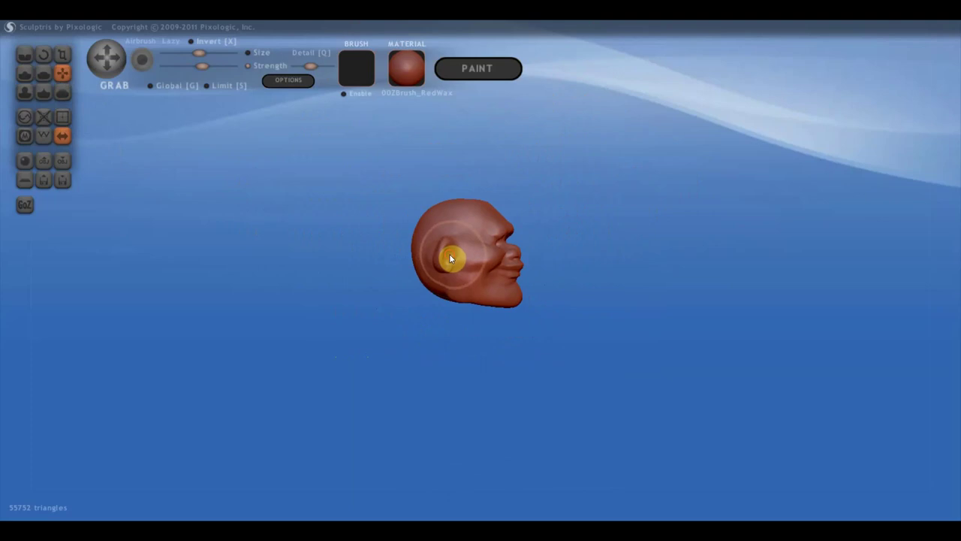
scroll(457, 261, up, 3)
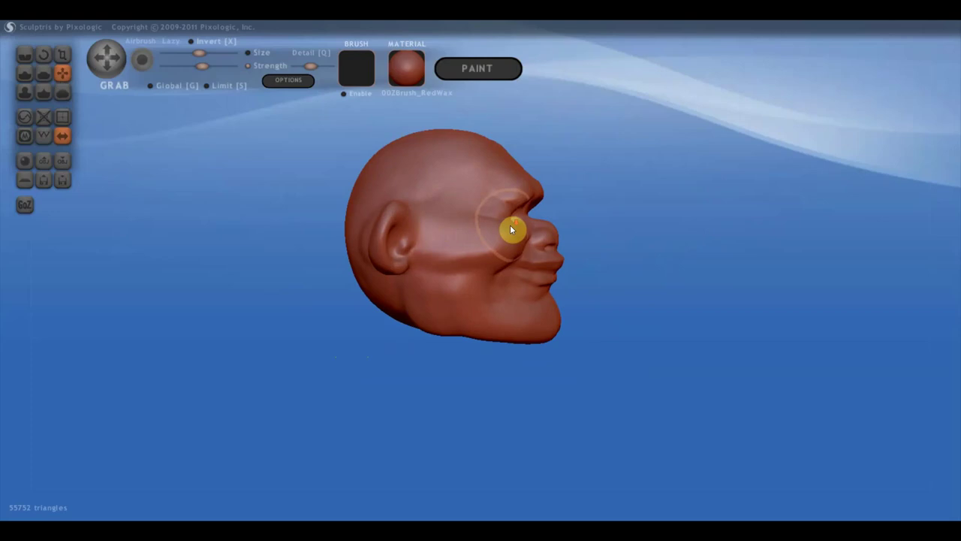
scroll(510, 226, down, 1)
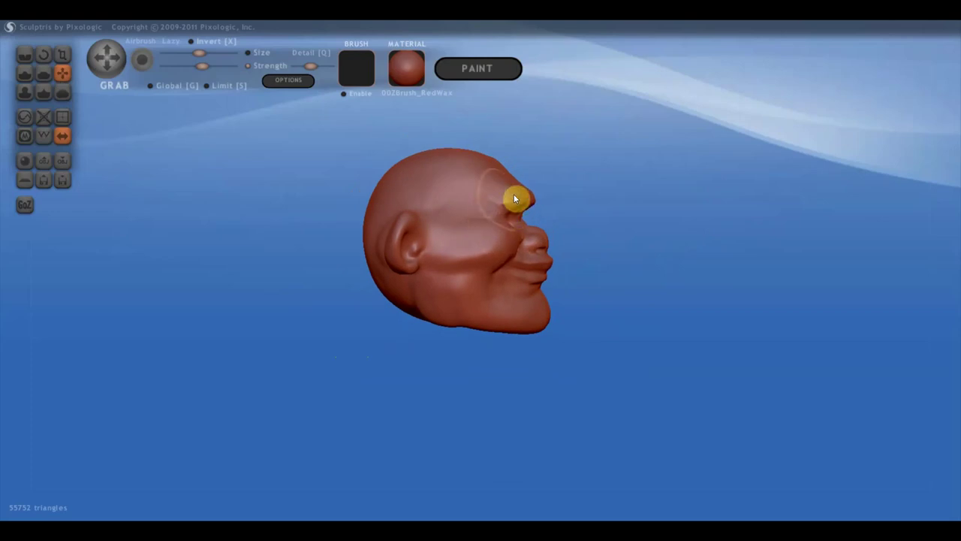
mouse_move(516, 218)
right_down()
mouse_move(445, 235)
mouse_move(397, 219)
right_up()
scroll(400, 215, up, 2)
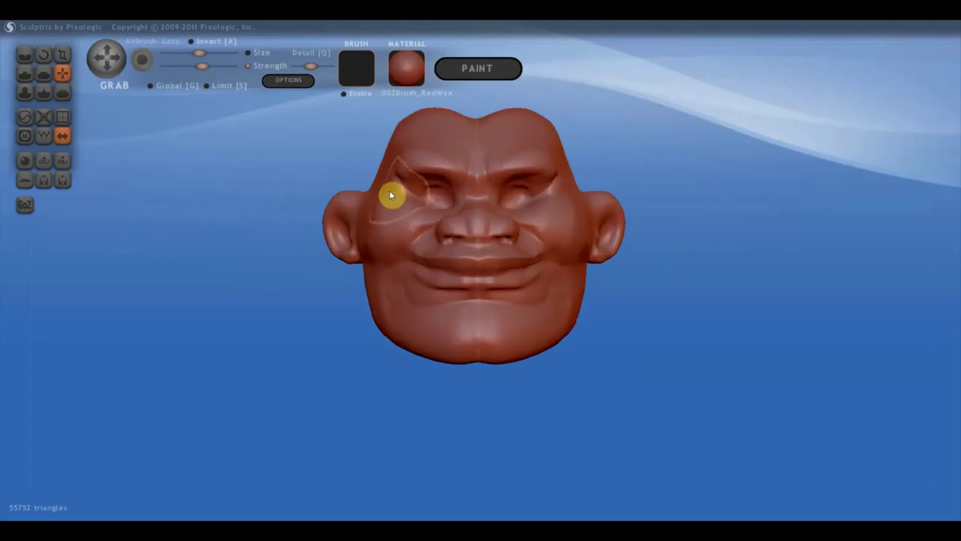
drag(386, 197, 382, 200)
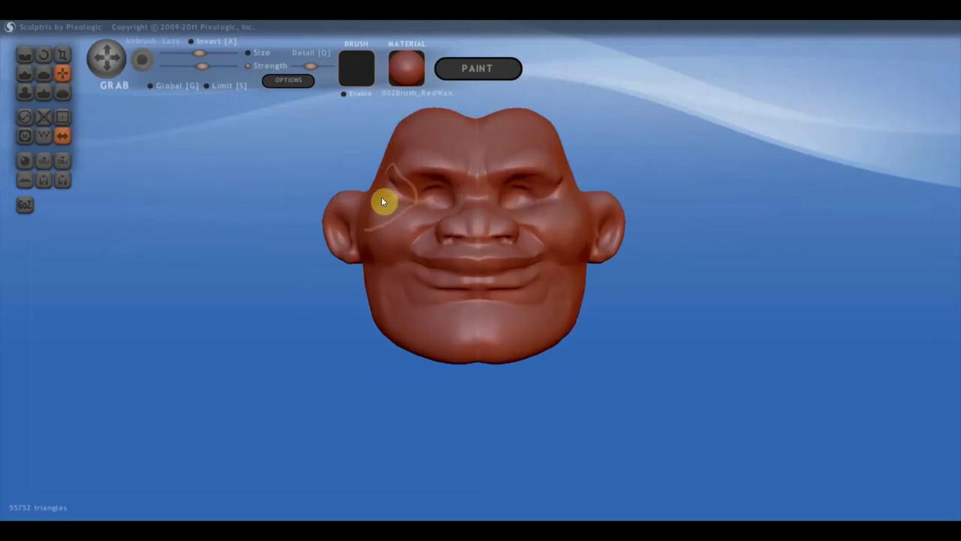
drag(407, 269, 398, 264)
Reshape the upper lip, the lip silhouette at the mouth corner, and the lower lip's centre.
mouse_move(502, 275)
right_down()
mouse_move(532, 292)
mouse_move(514, 244)
right_up()
scroll(504, 292, up, 3)
scroll(524, 276, up, 2)
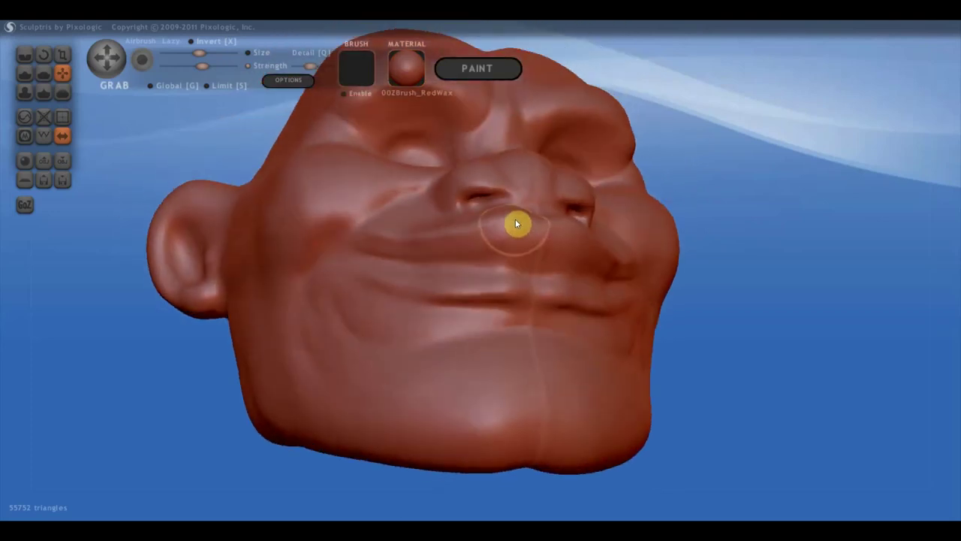
mouse_move(482, 232)
mouse_down()
mouse_move(472, 216)
mouse_move(534, 223)
mouse_up()
mouse_move(536, 211)
right_down()
mouse_move(600, 274)
mouse_move(673, 291)
right_up()
drag(560, 314, 568, 320)
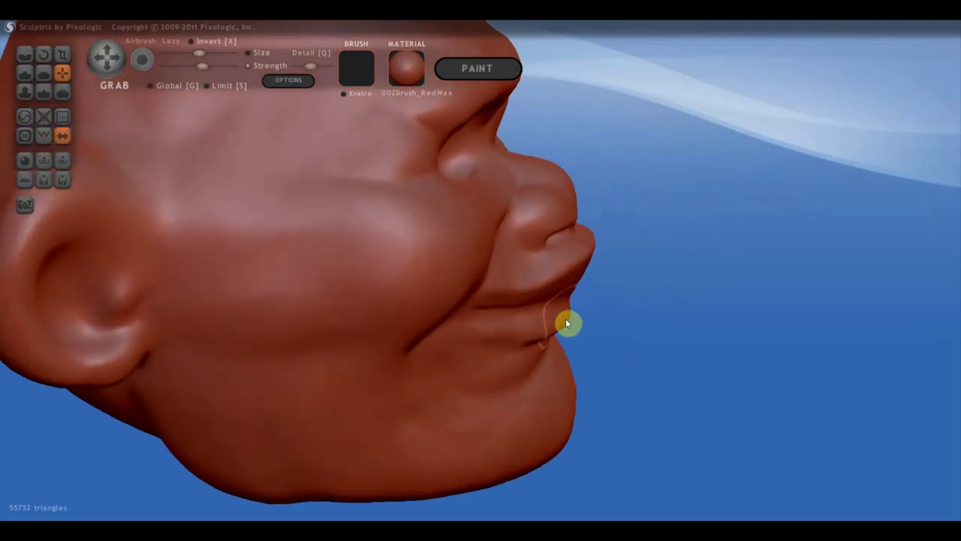
mouse_move(566, 319)
right_down()
mouse_move(393, 307)
mouse_move(440, 350)
right_up()
drag(518, 352, 495, 358)
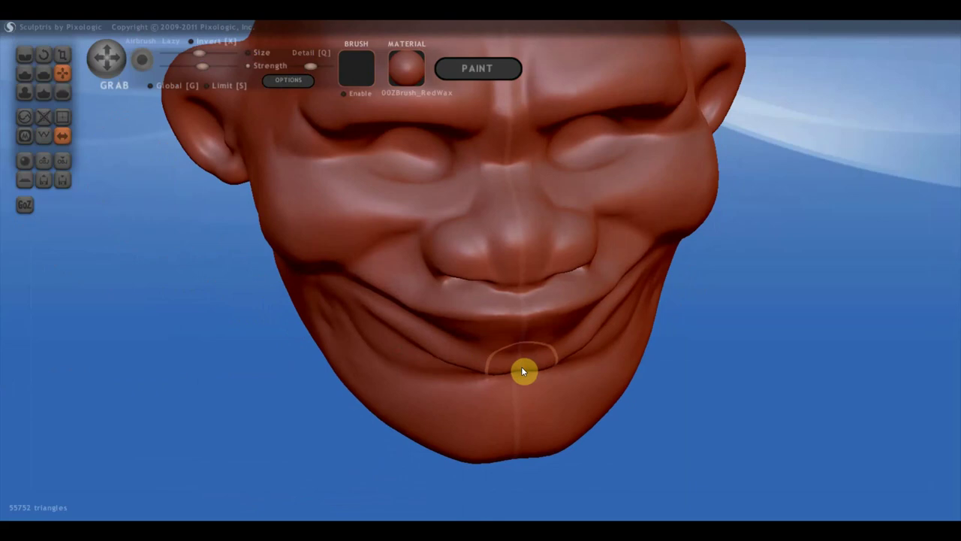
right_drag(495, 358, 483, 303)
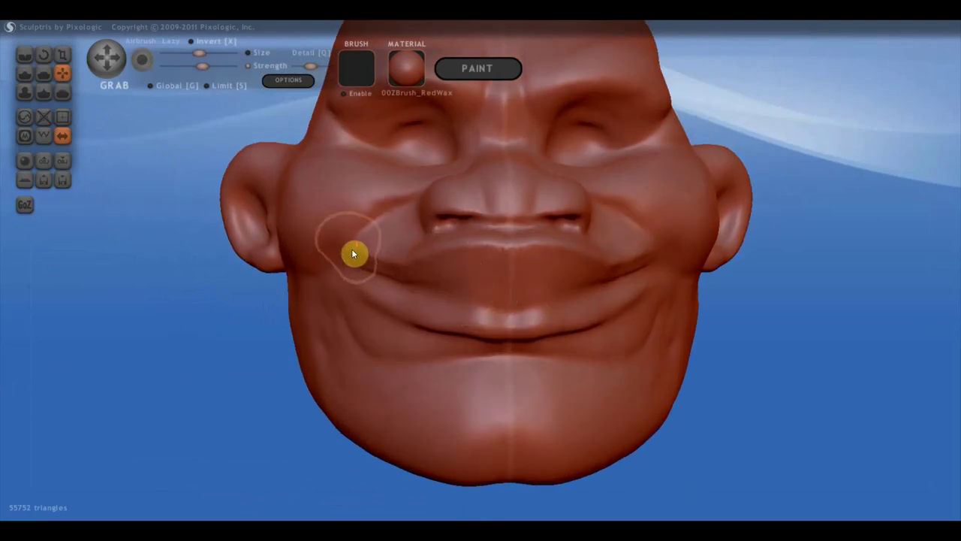
scroll(351, 248, down, 2)
Pull the cheeks and smile creases symmetrically into fuller smile folds.
drag(386, 249, 379, 256)
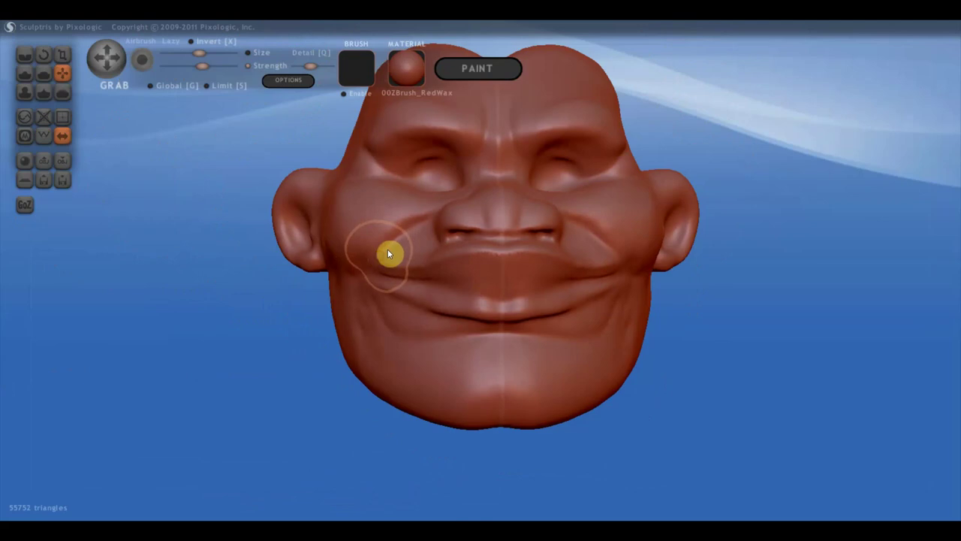
drag(410, 225, 379, 273)
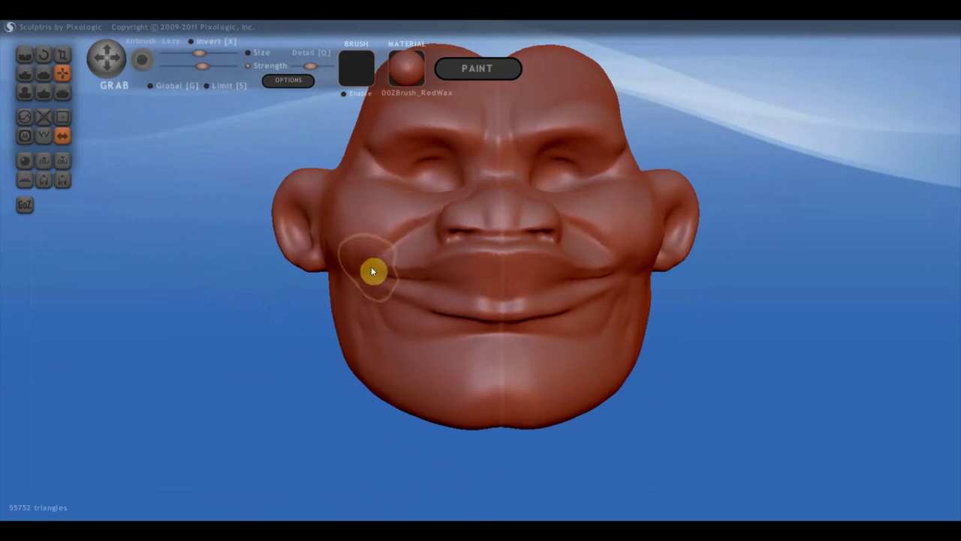
scroll(361, 270, down, 3)
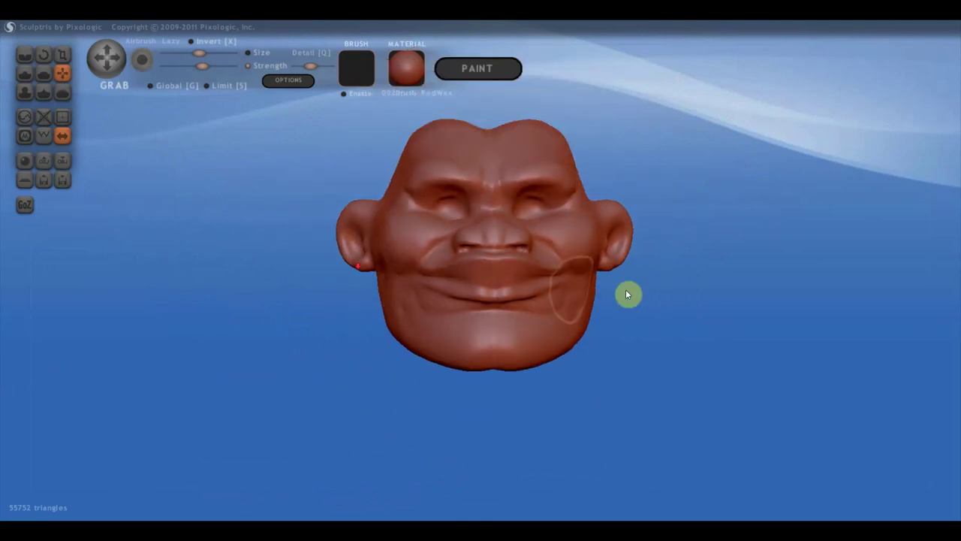
scroll(571, 268, up, 2)
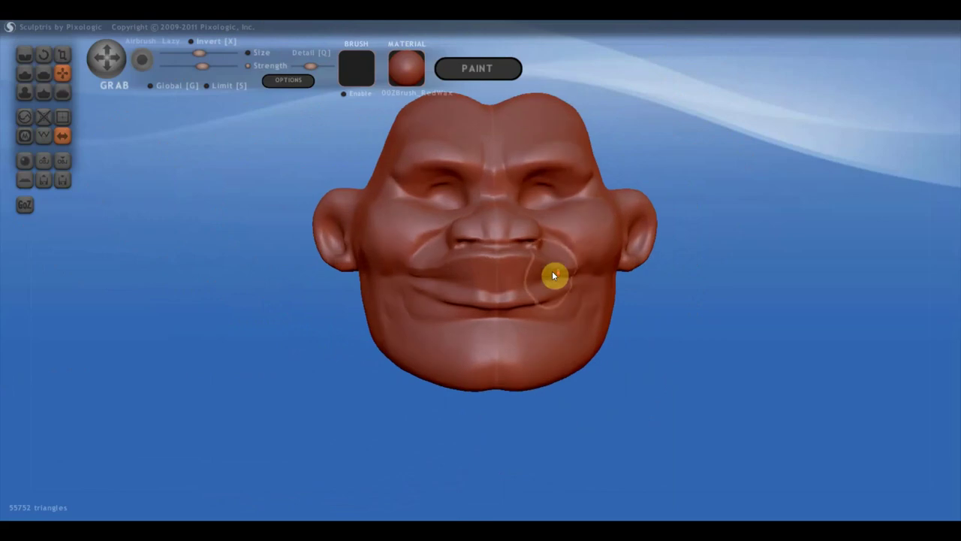
click(25, 54)
Shrink the Draw brush and build up the lower lip fuller.
click(25, 73)
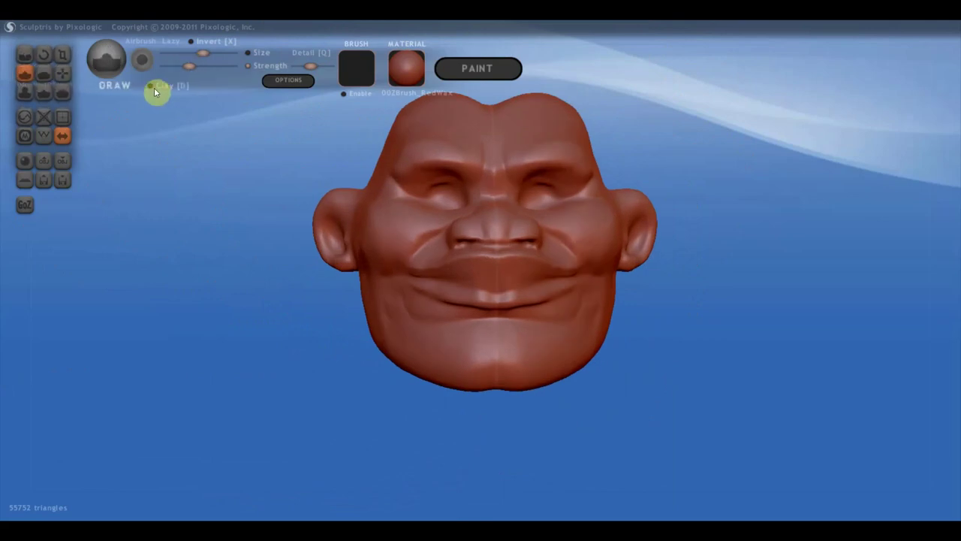
scroll(420, 228, up, 2)
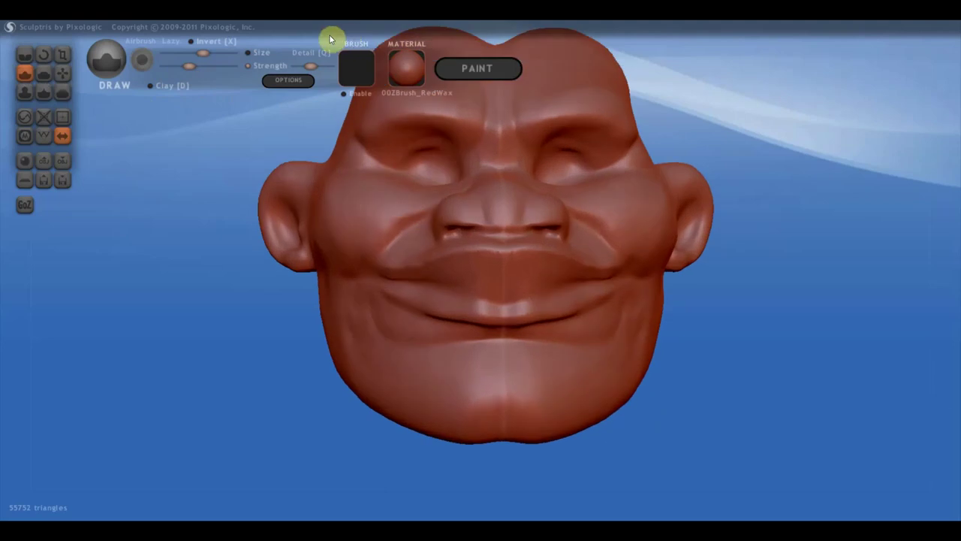
drag(193, 54, 177, 53)
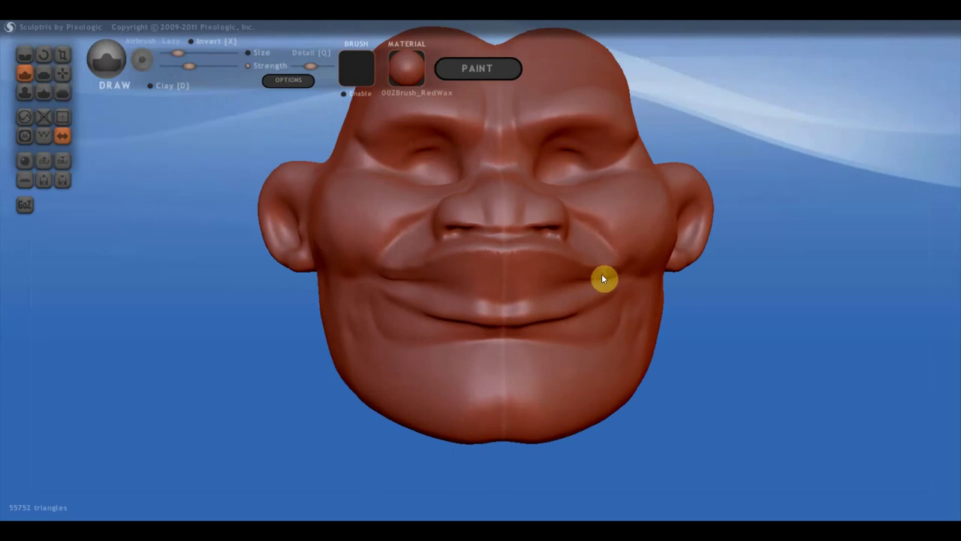
mouse_move(603, 283)
mouse_down()
mouse_move(503, 294)
mouse_move(560, 284)
mouse_move(376, 284)
mouse_up()
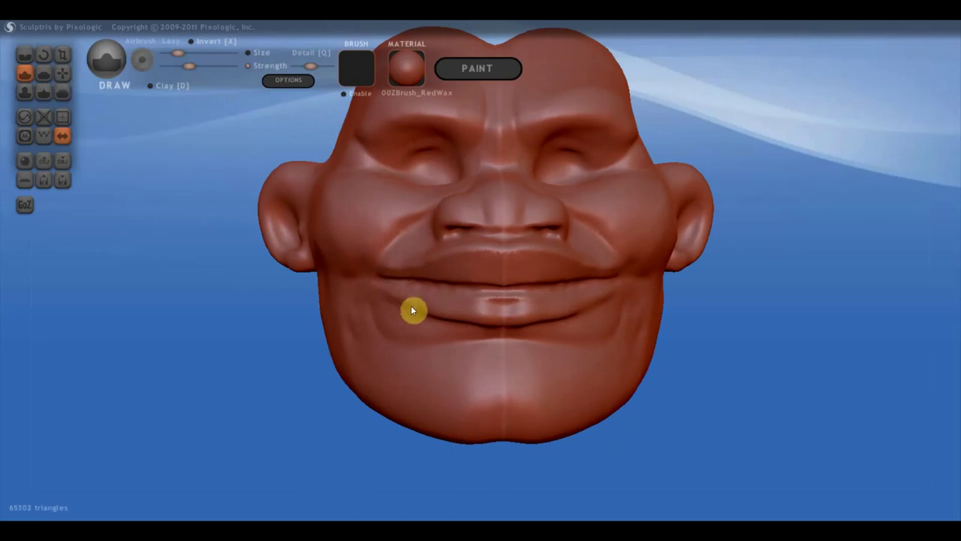
Sculpt the mouth corners along the lip line, smoothing away the corner dimple.
mouse_move(412, 310)
right_down()
mouse_move(506, 325)
mouse_move(577, 315)
right_up()
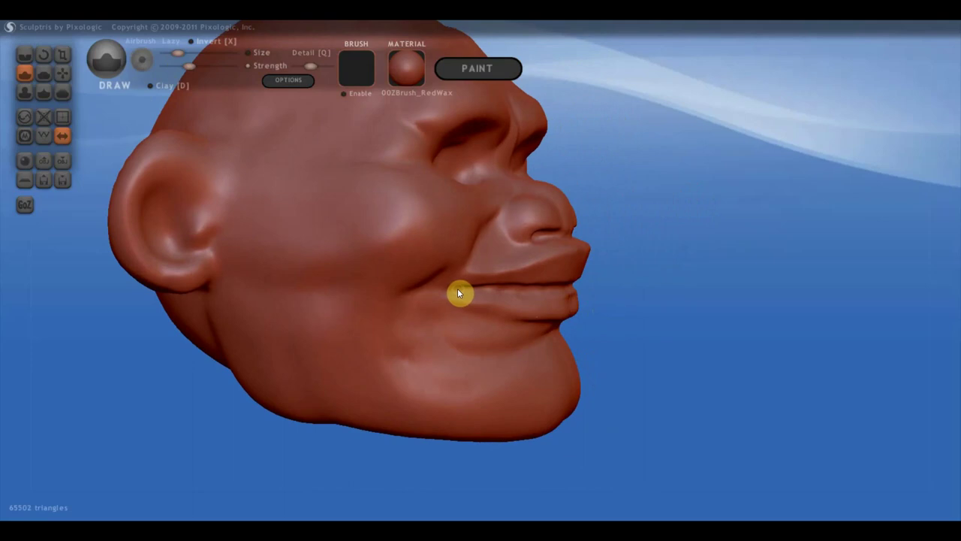
mouse_move(458, 293)
mouse_down()
mouse_move(423, 300)
mouse_move(455, 289)
mouse_move(439, 293)
mouse_up()
mouse_move(472, 253)
mouse_down()
mouse_move(443, 284)
mouse_move(503, 216)
mouse_move(514, 211)
mouse_move(504, 218)
mouse_move(515, 223)
mouse_move(501, 224)
mouse_move(523, 230)
mouse_up()
mouse_move(523, 230)
right_down()
mouse_move(485, 259)
mouse_move(418, 277)
mouse_move(421, 292)
mouse_move(393, 313)
mouse_move(212, 155)
right_up()
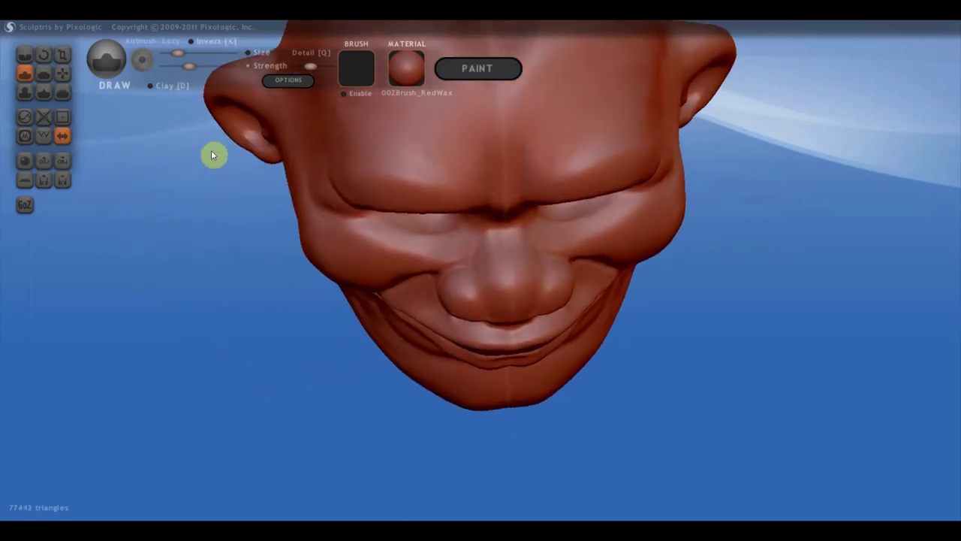
Flatten the upper lip and the cheek fold beside the nose with the Flatten brush.
click(43, 72)
scroll(395, 330, up, 2)
scroll(395, 330, up, 3)
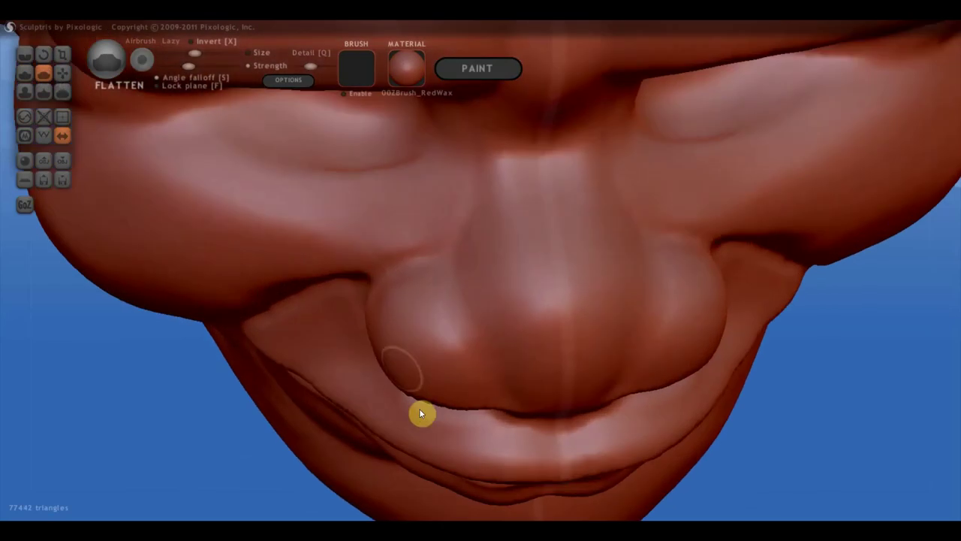
mouse_move(420, 413)
mouse_down()
mouse_move(509, 435)
mouse_move(489, 449)
mouse_move(414, 429)
mouse_move(291, 335)
mouse_up()
mouse_move(346, 298)
mouse_down()
mouse_move(270, 328)
mouse_move(343, 301)
mouse_move(410, 400)
mouse_move(526, 438)
mouse_move(594, 444)
mouse_move(457, 442)
mouse_move(546, 440)
mouse_move(485, 443)
mouse_up()
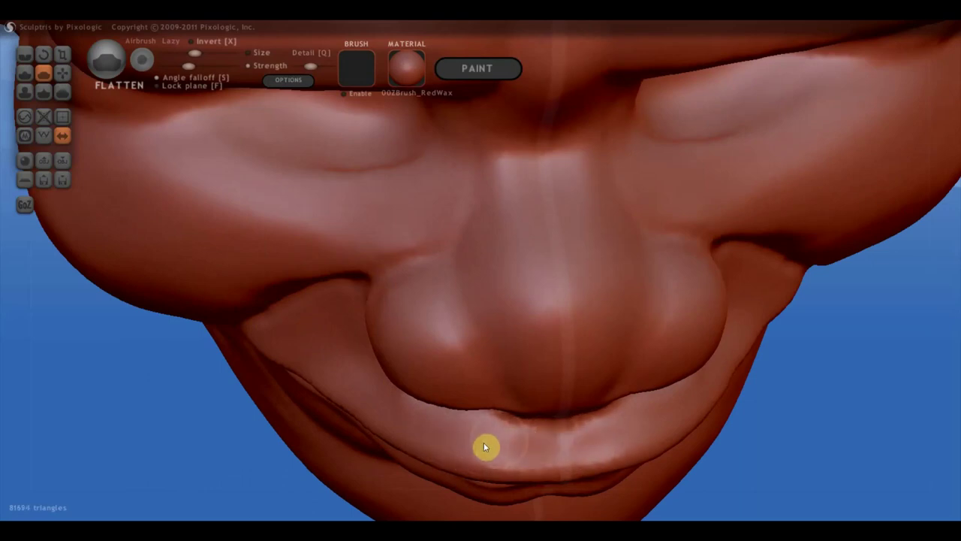
mouse_move(489, 440)
right_down()
mouse_move(467, 376)
mouse_move(456, 296)
mouse_move(517, 350)
mouse_move(488, 393)
right_up()
From a three-quarter view, flatten the area and cheek beside the mouth corner.
mouse_move(377, 382)
right_down()
mouse_move(479, 371)
mouse_move(502, 380)
mouse_move(489, 388)
mouse_move(517, 357)
right_up()
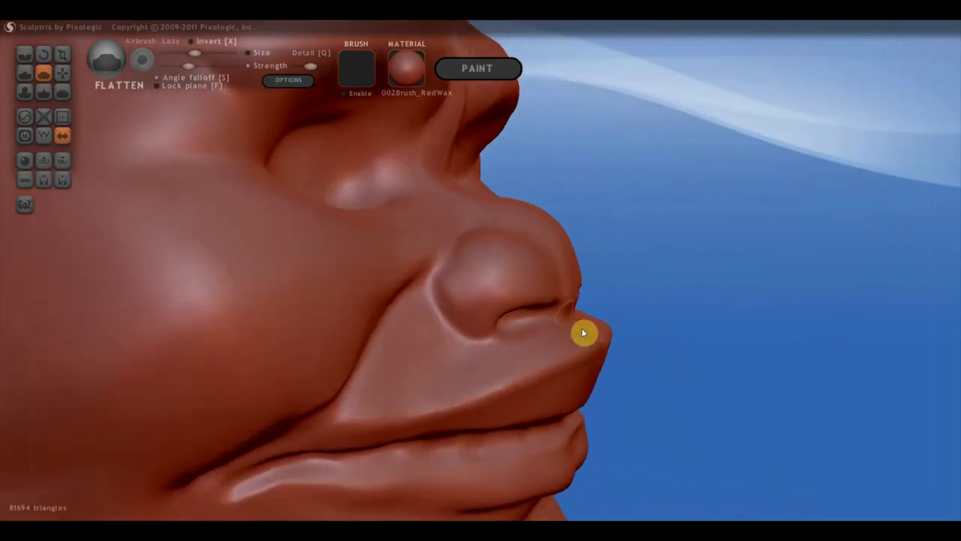
mouse_move(581, 328)
right_down()
mouse_move(660, 308)
mouse_move(475, 391)
right_up()
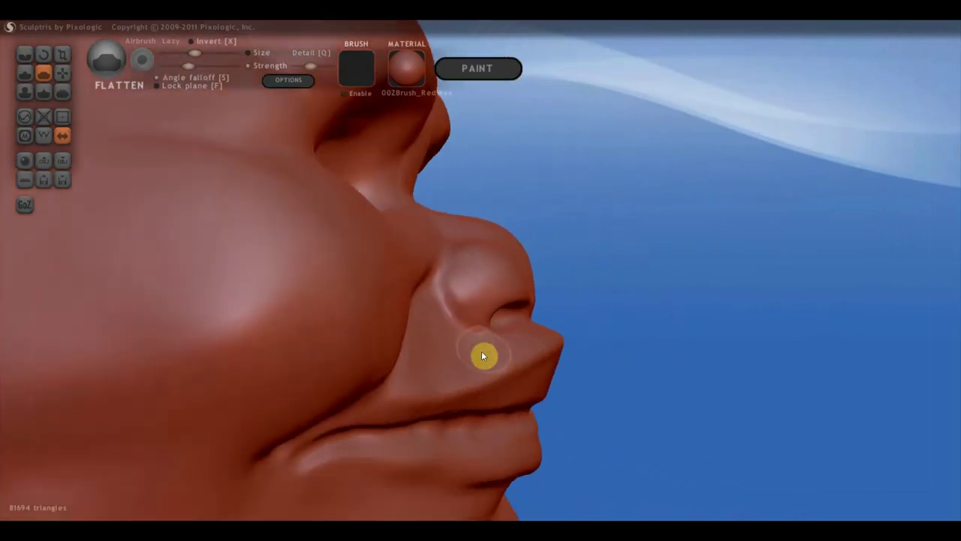
mouse_move(400, 386)
mouse_down()
mouse_move(425, 335)
mouse_move(404, 386)
mouse_up()
mouse_move(358, 420)
mouse_down()
mouse_move(429, 339)
mouse_move(382, 397)
mouse_up()
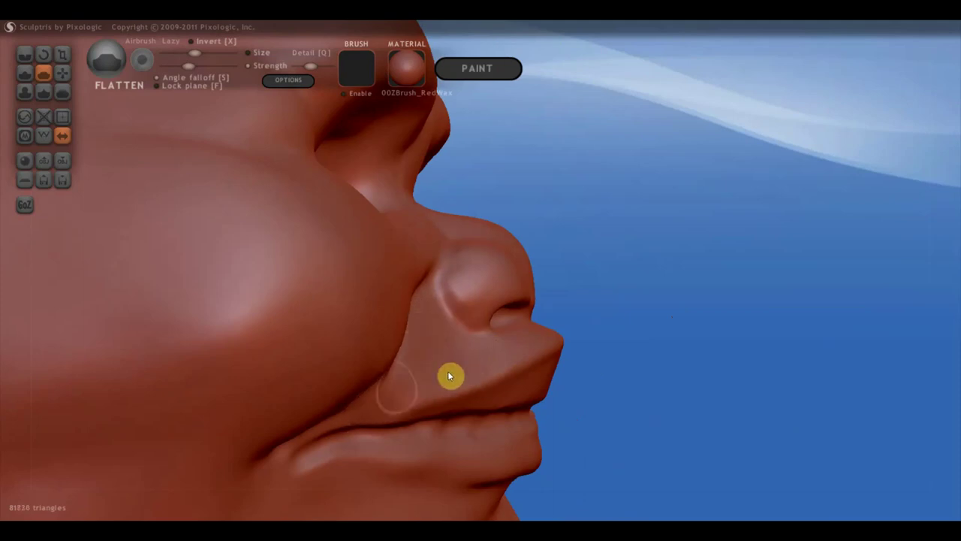
scroll(347, 404, up, 2)
scroll(347, 400, down, 2)
Flatten the lower lip from the front and from its corner inward.
mouse_move(347, 400)
right_down()
mouse_move(383, 367)
mouse_move(316, 383)
right_up()
mouse_move(487, 385)
right_down()
mouse_move(586, 393)
mouse_move(579, 388)
mouse_move(601, 431)
right_up()
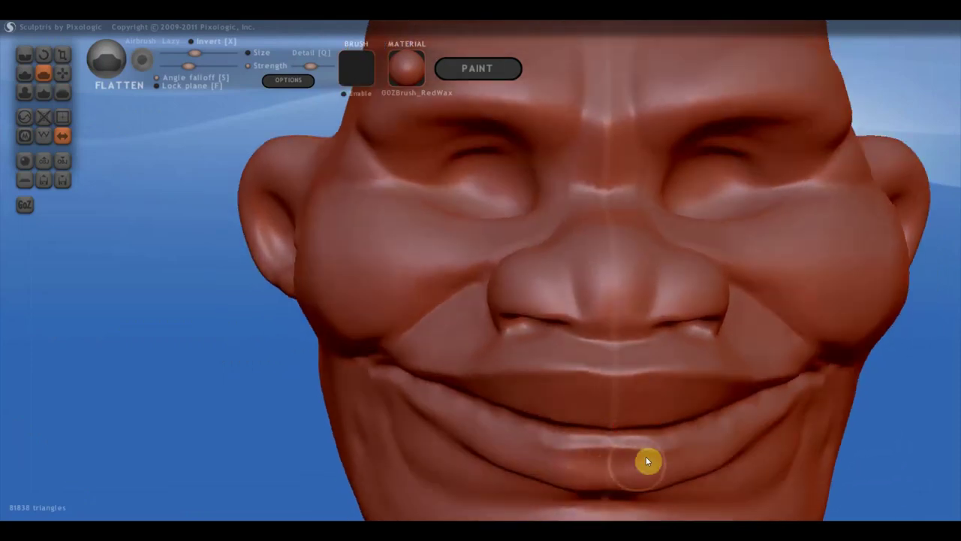
drag(648, 458, 500, 448)
scroll(552, 441, up, 2)
mouse_move(552, 441)
right_down()
mouse_move(593, 399)
mouse_move(678, 450)
mouse_move(643, 419)
right_up()
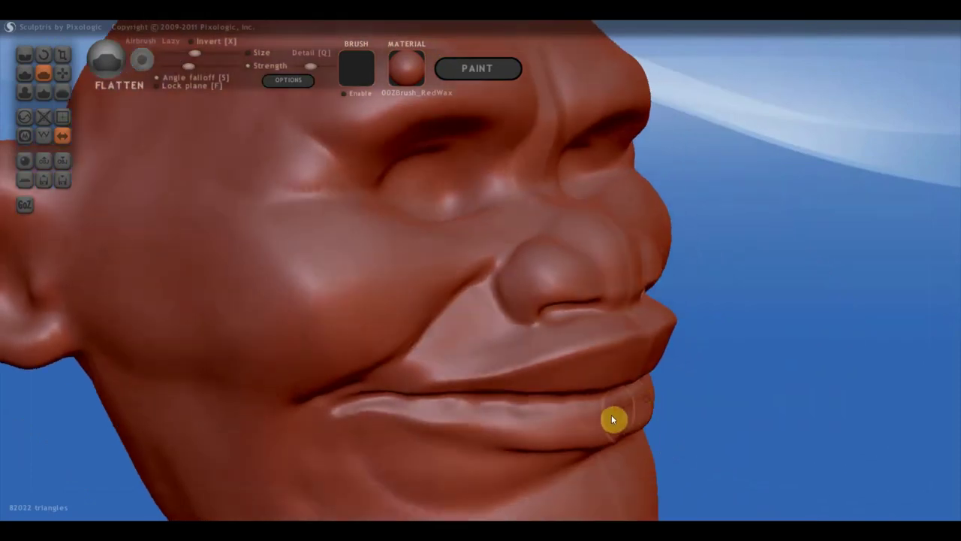
mouse_move(612, 419)
mouse_down()
mouse_move(531, 427)
mouse_move(436, 418)
mouse_up()
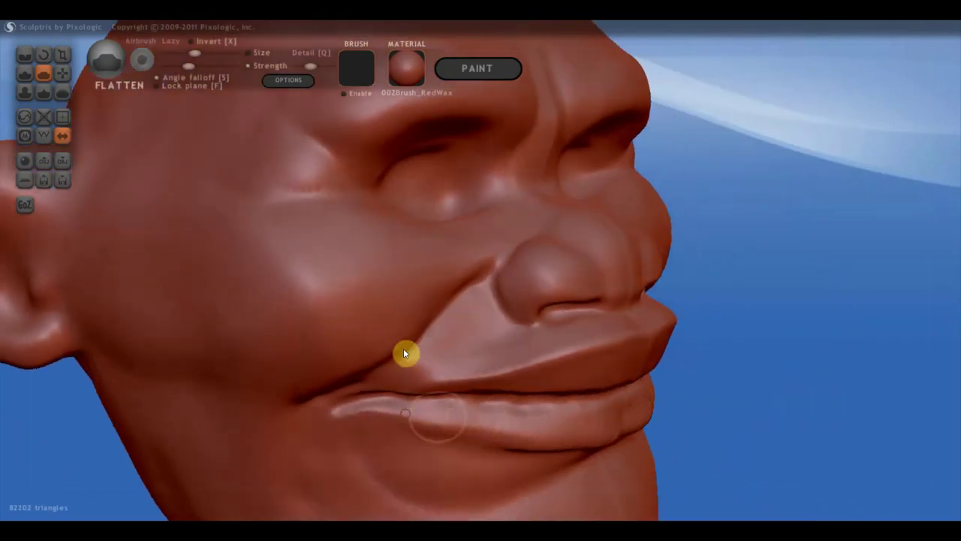
Raise the Flatten strength and smooth the lower lip with a leftward stroke.
click(197, 67)
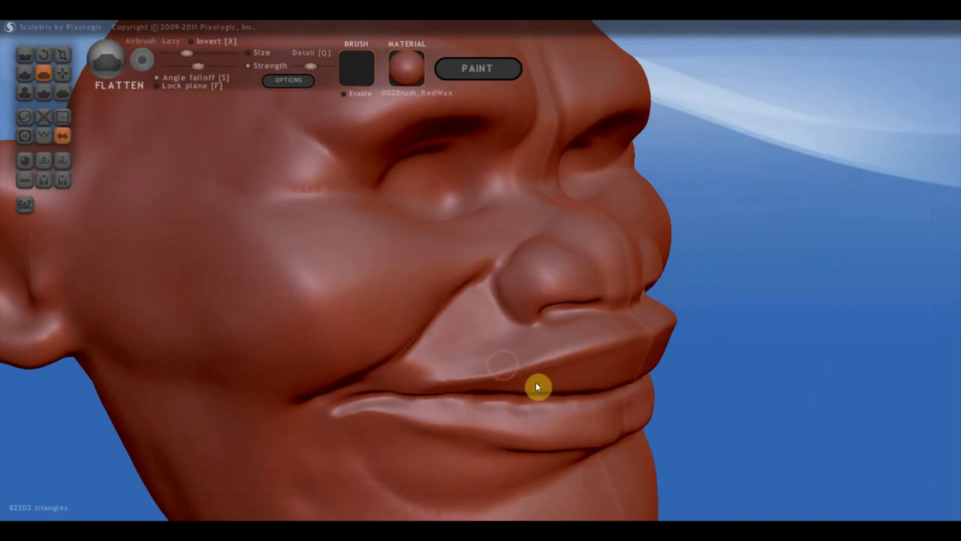
mouse_move(614, 411)
mouse_down()
mouse_move(381, 408)
mouse_move(592, 427)
mouse_move(648, 395)
mouse_move(571, 418)
mouse_move(648, 386)
mouse_move(533, 409)
mouse_up()
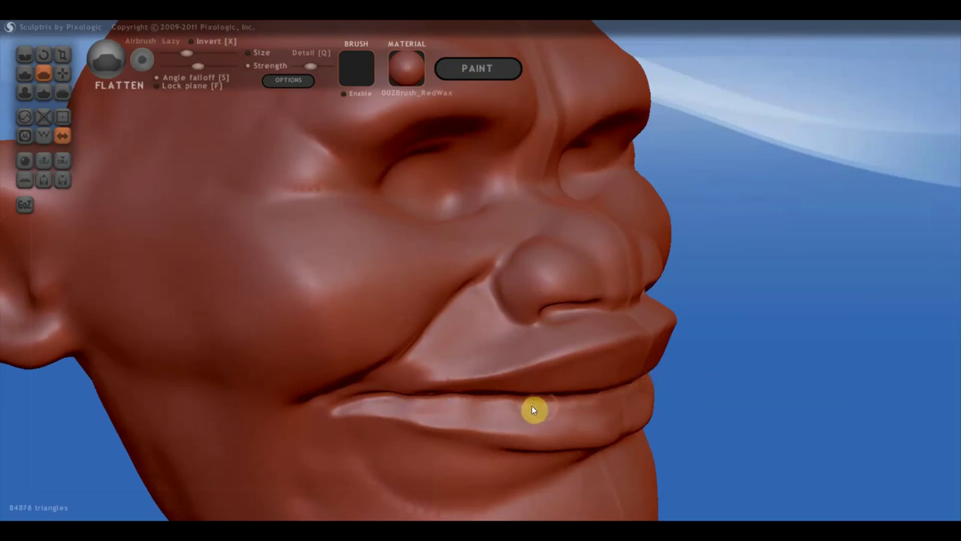
mouse_move(535, 408)
right_down()
mouse_move(448, 386)
mouse_move(613, 440)
mouse_move(618, 380)
mouse_move(596, 347)
mouse_move(631, 345)
right_up()
Enlarge the brush slightly and flatten the ridge along the underside of the jaw.
drag(188, 54, 195, 54)
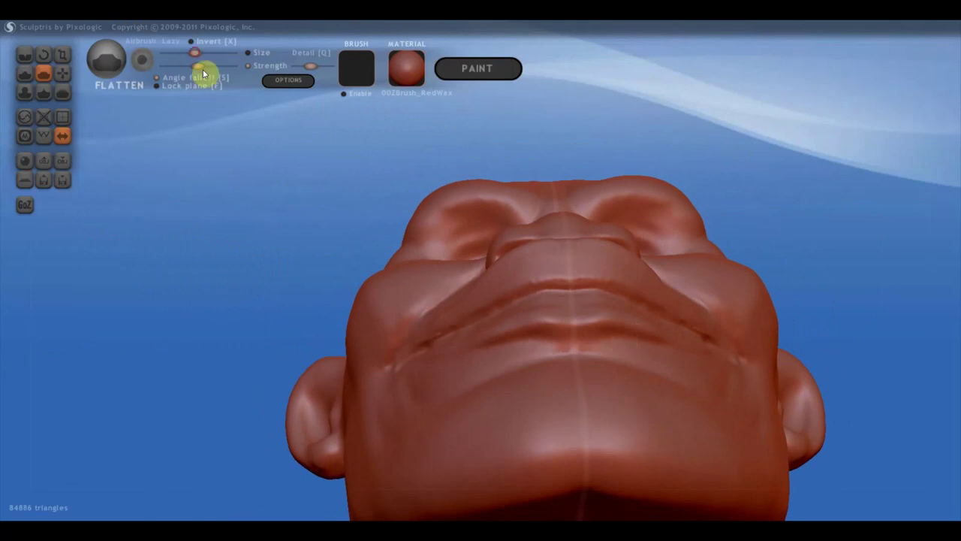
scroll(699, 348, up, 1)
right_drag(717, 383, 714, 352)
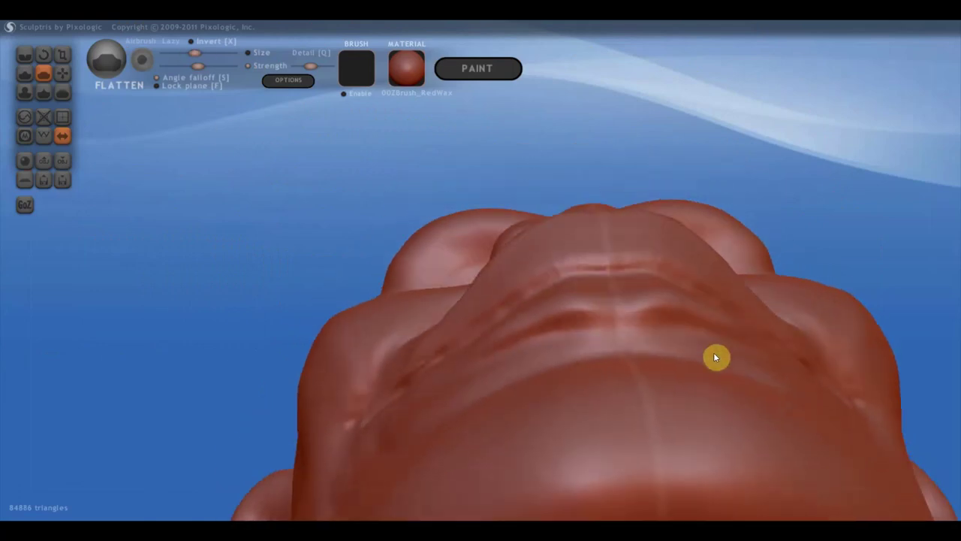
mouse_move(754, 365)
mouse_down()
mouse_move(622, 337)
mouse_move(744, 350)
mouse_move(564, 353)
mouse_move(468, 408)
mouse_move(563, 348)
mouse_move(483, 393)
mouse_move(388, 471)
mouse_up()
mouse_move(388, 471)
right_down()
mouse_move(546, 408)
mouse_move(548, 467)
mouse_move(654, 431)
mouse_move(717, 433)
mouse_move(549, 378)
mouse_move(590, 383)
right_up()
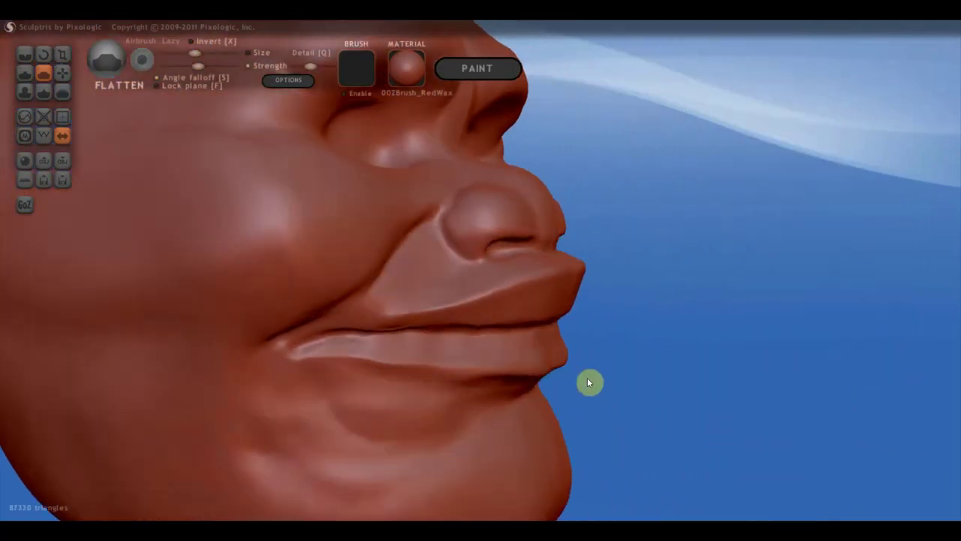
right_drag(528, 365, 570, 396)
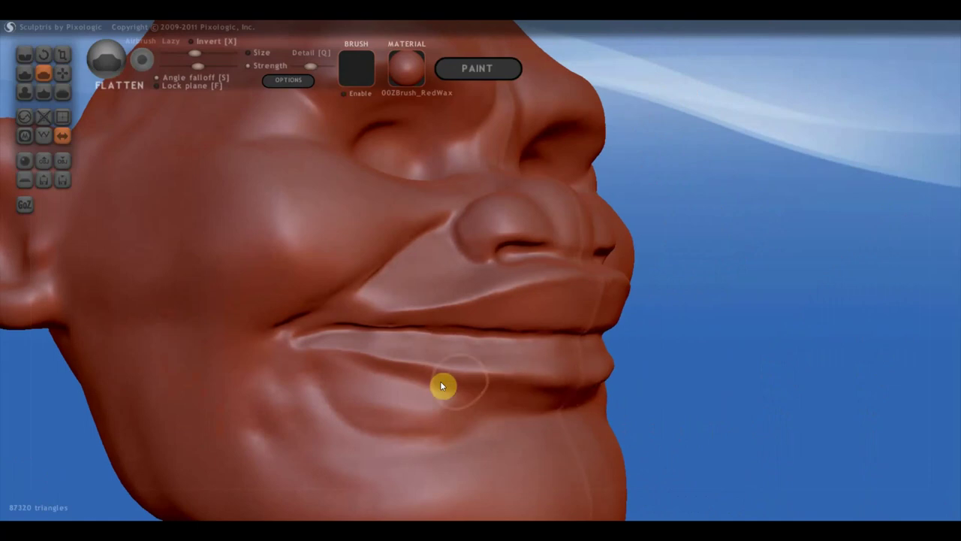
right_drag(408, 382, 365, 407)
mouse_move(505, 411)
right_down()
mouse_move(518, 347)
mouse_move(620, 381)
right_up()
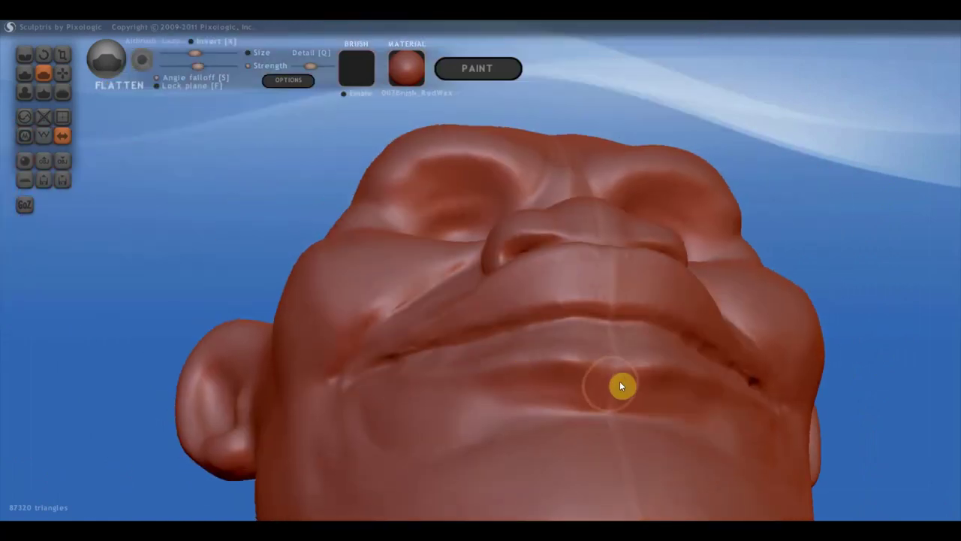
Add detail along the lower lip with a slightly larger Draw brush.
click(26, 72)
right_drag(388, 339, 496, 418)
drag(177, 53, 183, 54)
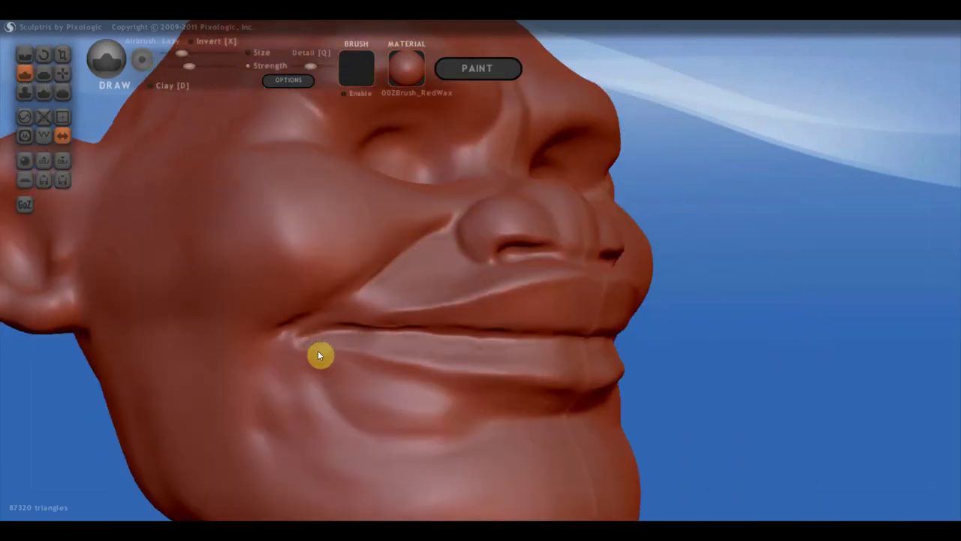
drag(307, 346, 604, 386)
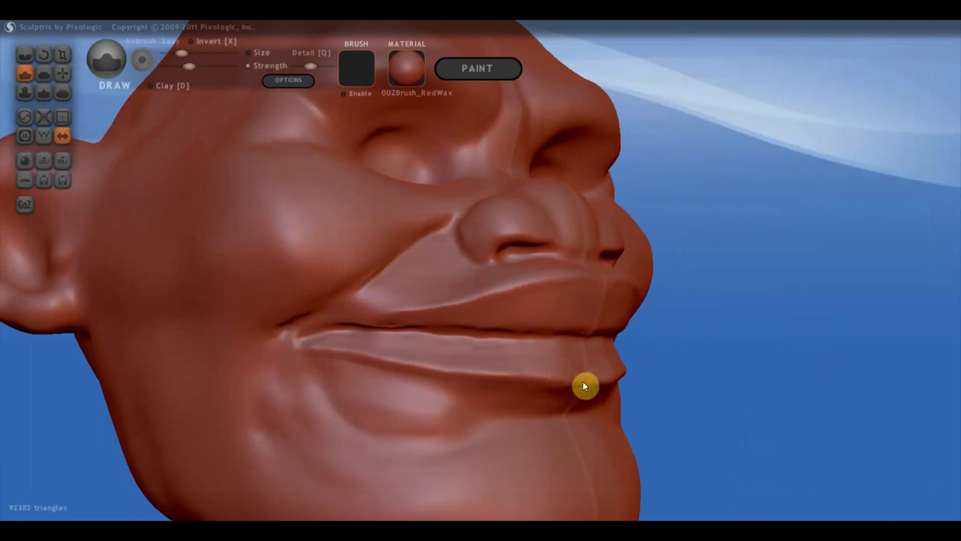
From the front, sharpen and deepen the upper-lip crease at its centre.
mouse_move(608, 393)
right_down()
mouse_move(515, 420)
mouse_move(609, 395)
right_up()
drag(609, 395, 585, 388)
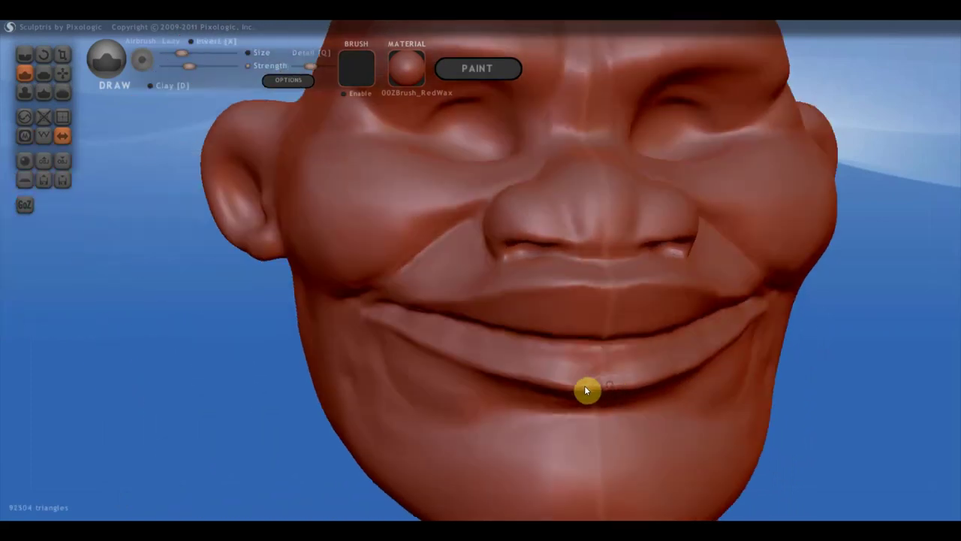
mouse_move(650, 385)
right_down()
mouse_move(607, 345)
mouse_move(623, 353)
mouse_move(637, 315)
right_up()
mouse_move(715, 328)
mouse_down()
mouse_move(551, 326)
mouse_move(404, 349)
mouse_move(511, 333)
mouse_up()
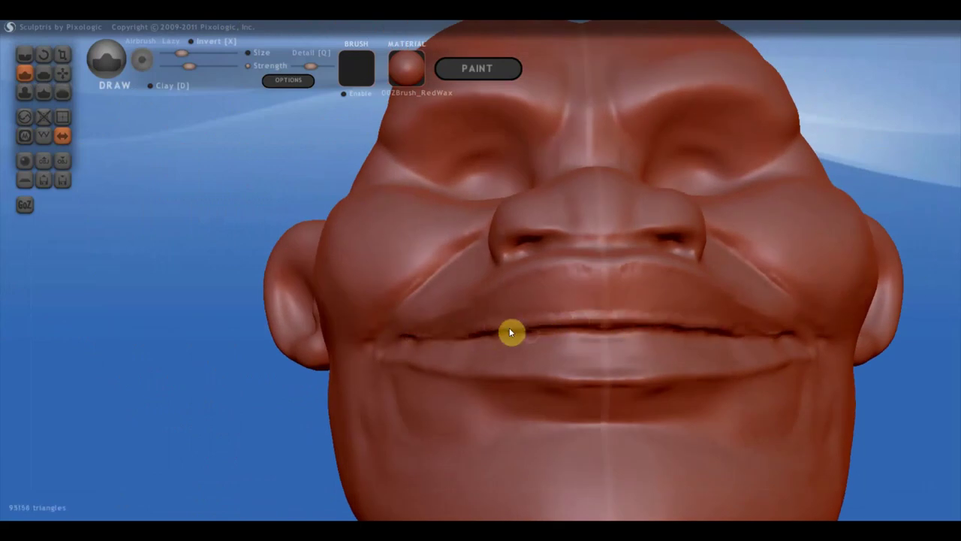
drag(599, 275, 572, 275)
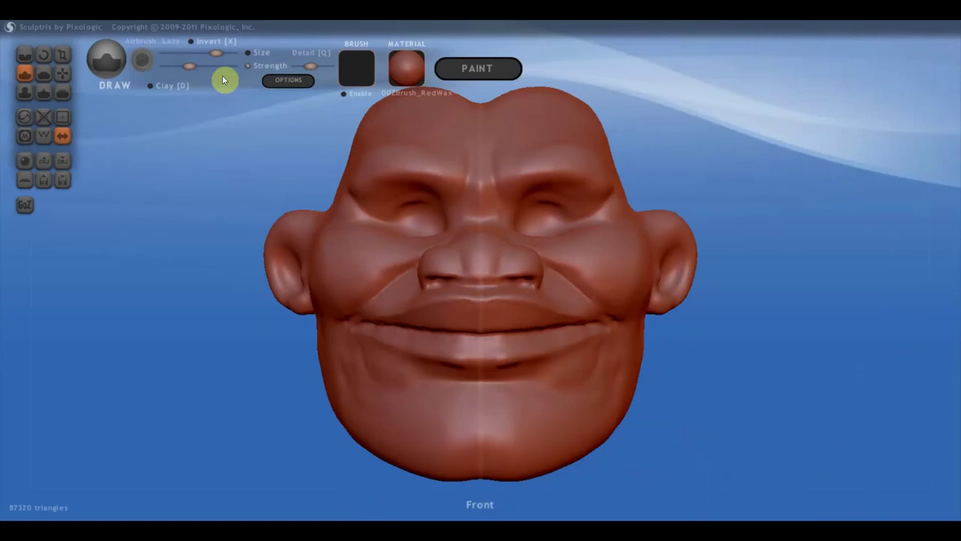
Shrink the brush, set its Detail level, and deepen the crease under the lower lip.
click(199, 52)
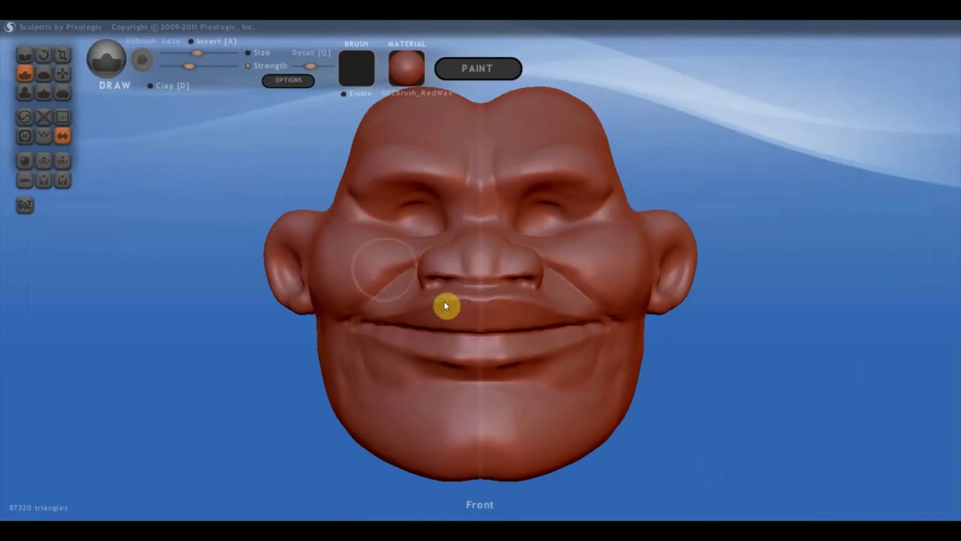
scroll(435, 313, up, 3)
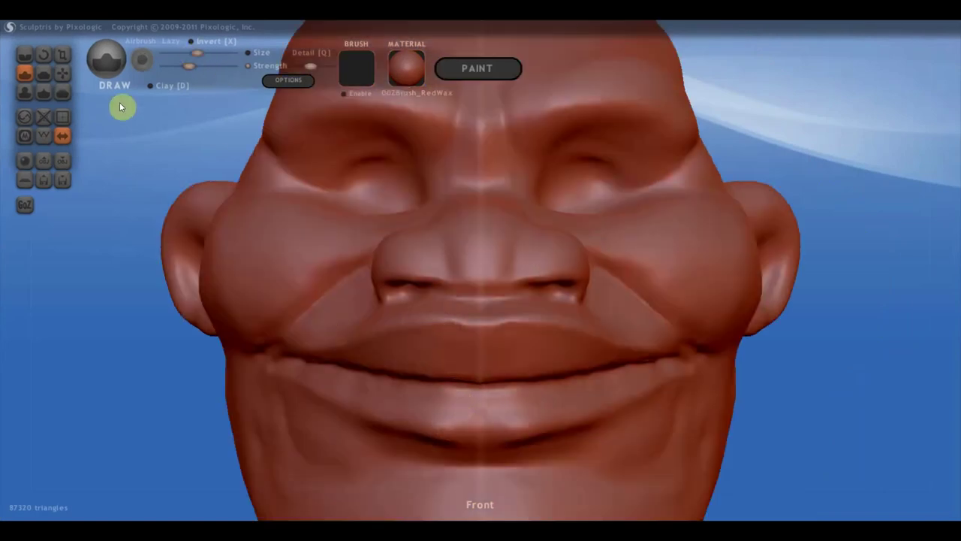
drag(196, 52, 185, 52)
click(317, 65)
mouse_move(518, 431)
mouse_down()
mouse_move(343, 410)
mouse_move(283, 382)
mouse_up()
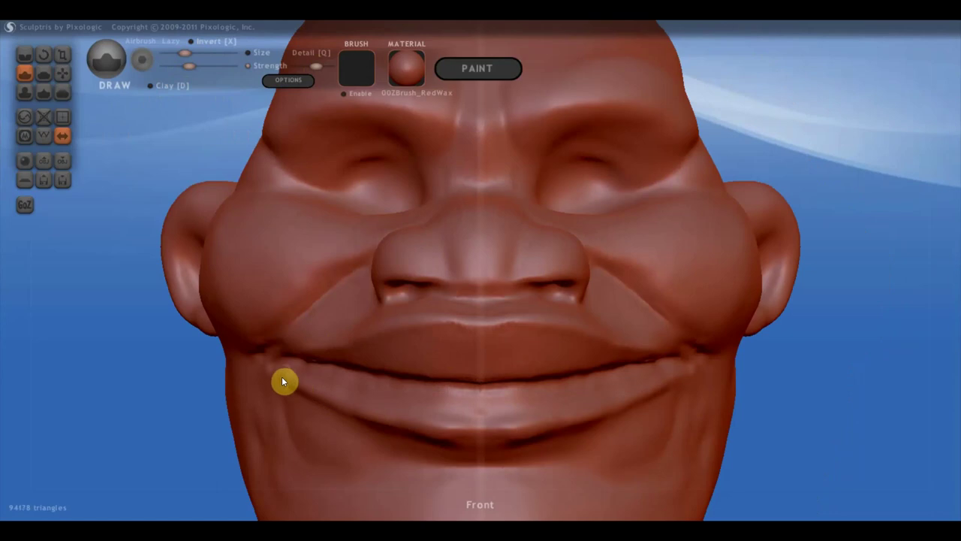
After briefly checking the wireframe, redefine the mouth line and both mirrored mouth corners.
click(42, 135)
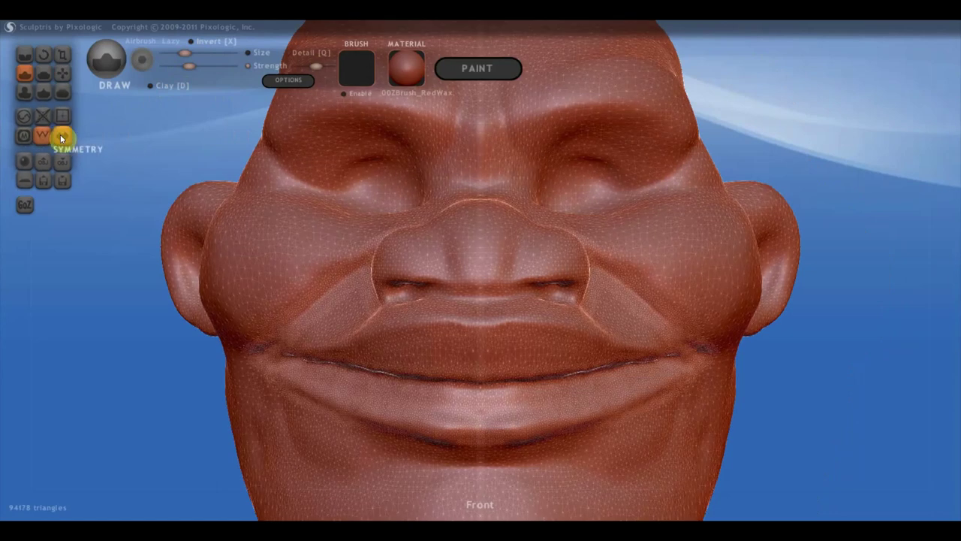
click(42, 135)
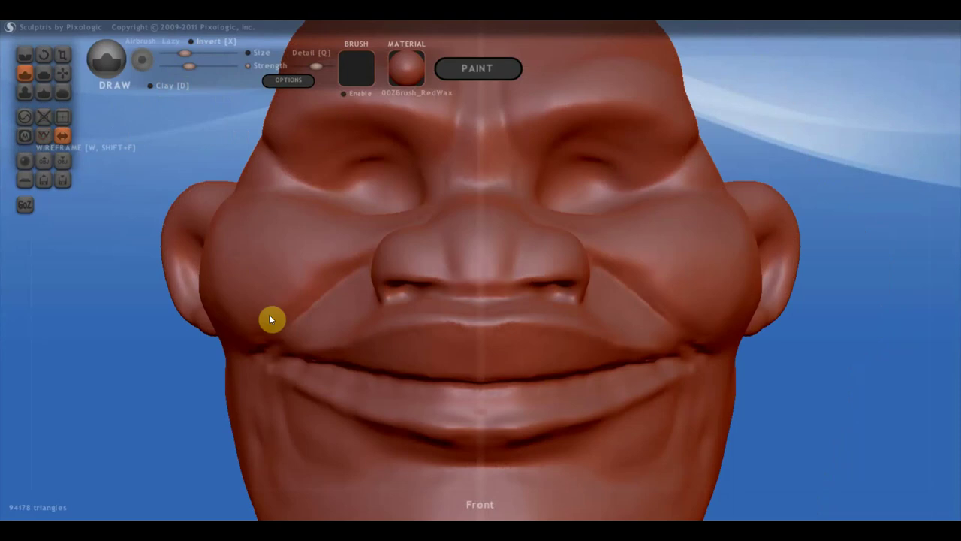
scroll(353, 368, down, 2)
scroll(457, 358, up, 1)
scroll(456, 360, up, 1)
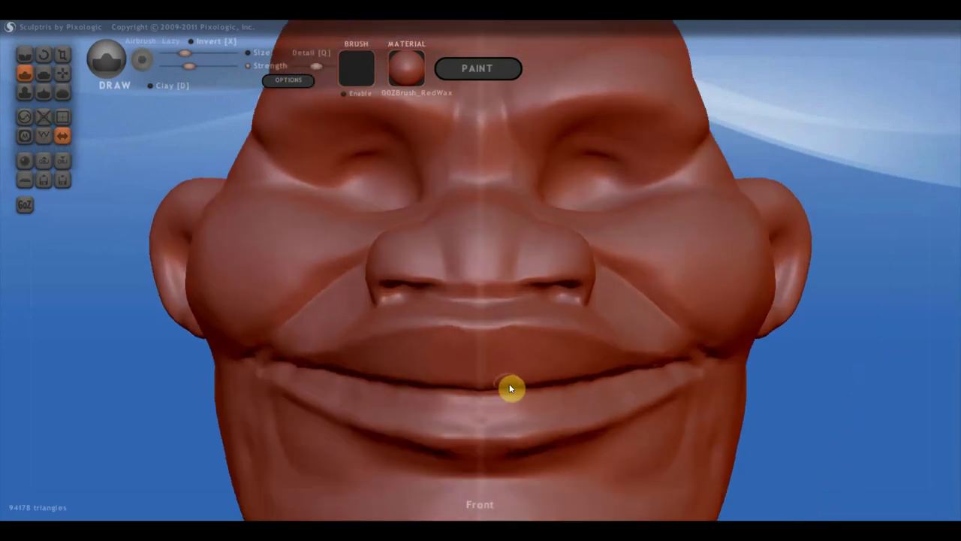
drag(511, 389, 277, 359)
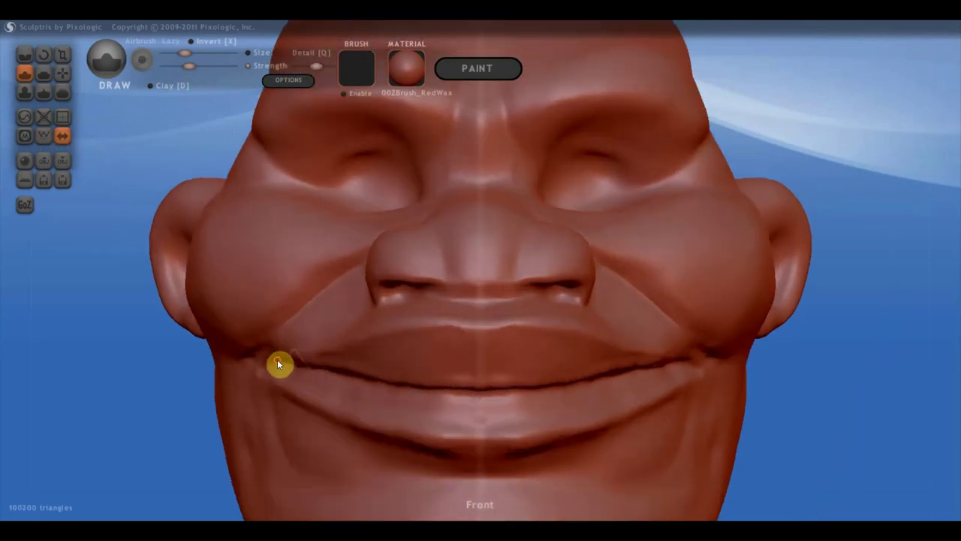
mouse_move(320, 362)
right_down()
mouse_move(405, 368)
mouse_move(464, 386)
mouse_move(379, 426)
mouse_move(314, 439)
right_up()
Enlarge the brush slightly and add a small stroke on the chin.
mouse_move(409, 379)
right_down()
mouse_move(436, 337)
mouse_move(519, 324)
mouse_move(526, 399)
mouse_move(540, 339)
mouse_move(431, 404)
mouse_move(437, 396)
mouse_move(453, 428)
mouse_move(356, 382)
mouse_move(375, 368)
right_up()
drag(192, 60, 196, 60)
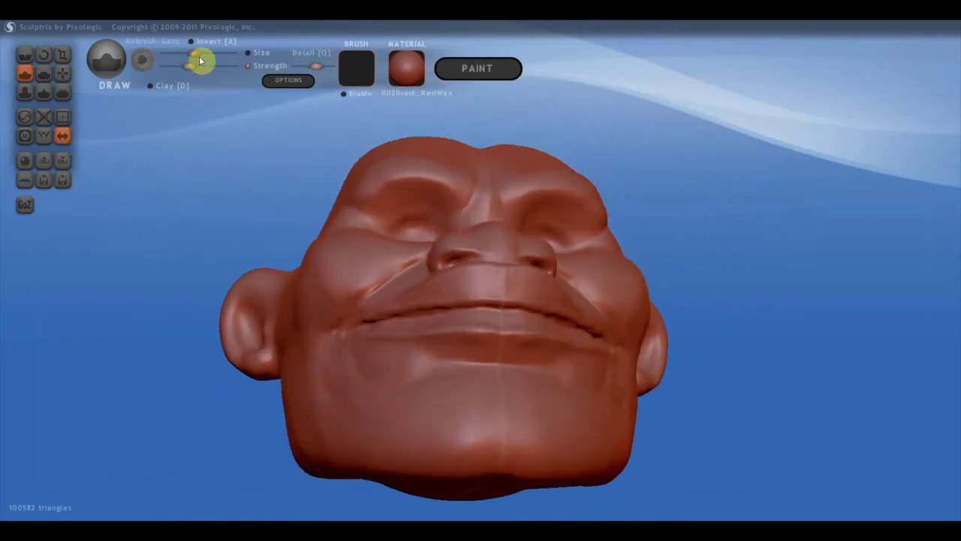
mouse_move(413, 322)
mouse_down()
mouse_move(463, 358)
mouse_move(446, 368)
mouse_move(470, 356)
mouse_move(431, 369)
mouse_up()
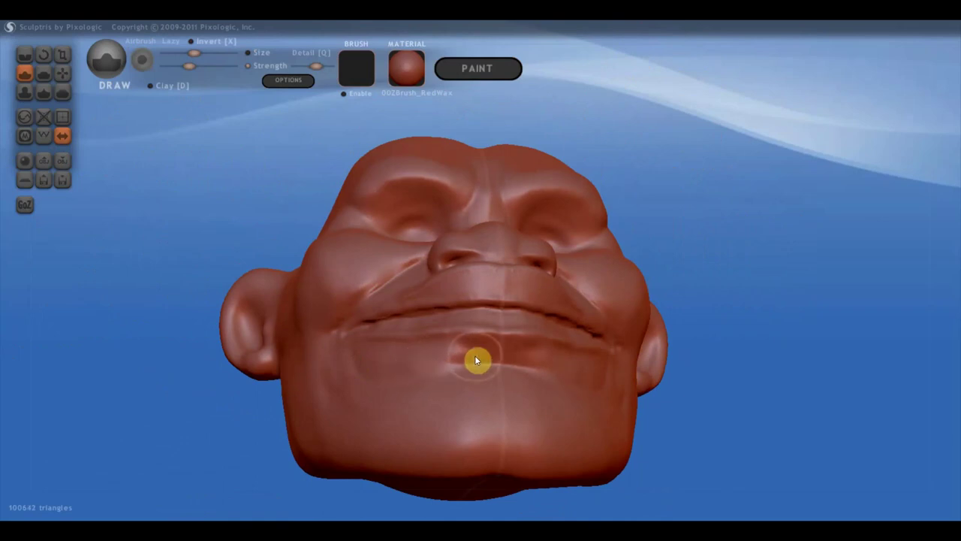
mouse_move(476, 356)
right_down()
mouse_move(494, 405)
mouse_move(506, 405)
right_up()
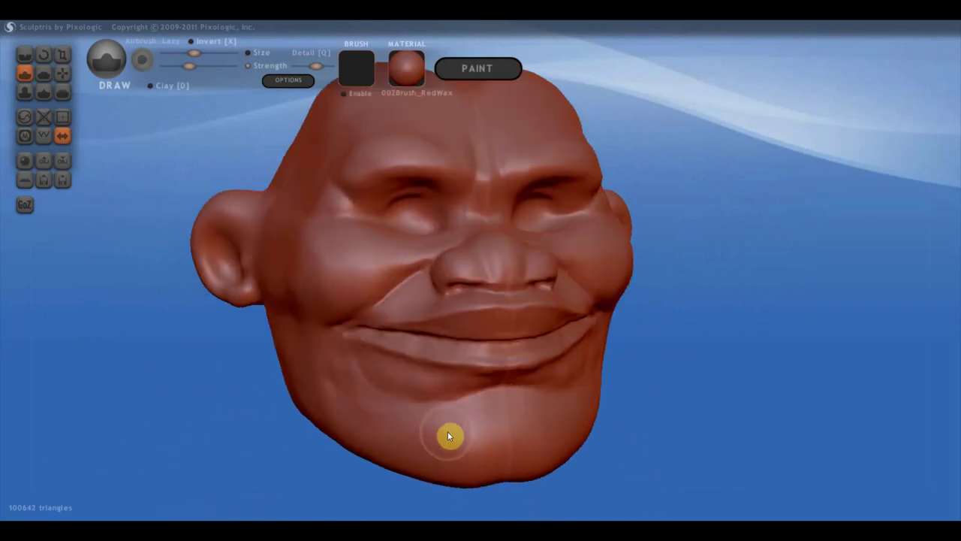
right_drag(448, 431, 537, 427)
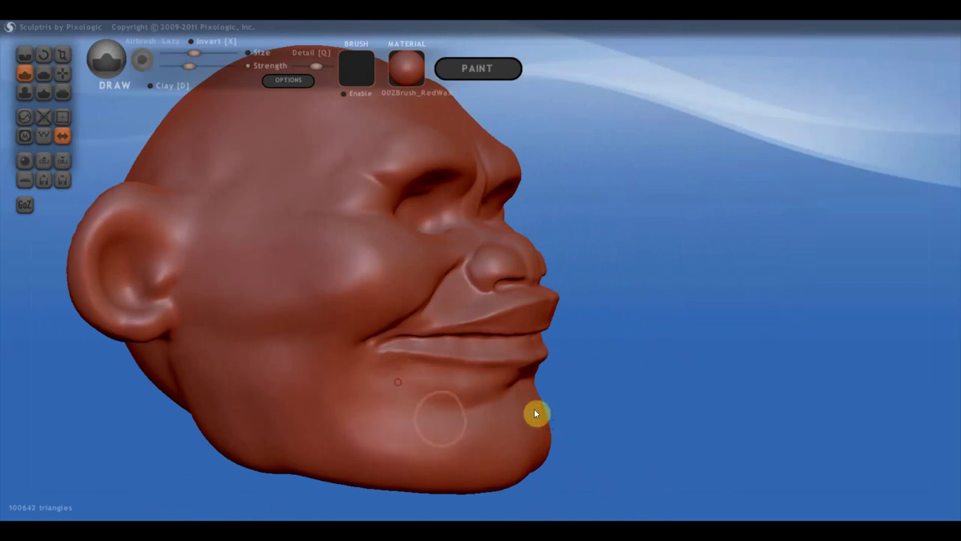
scroll(544, 433, down, 3)
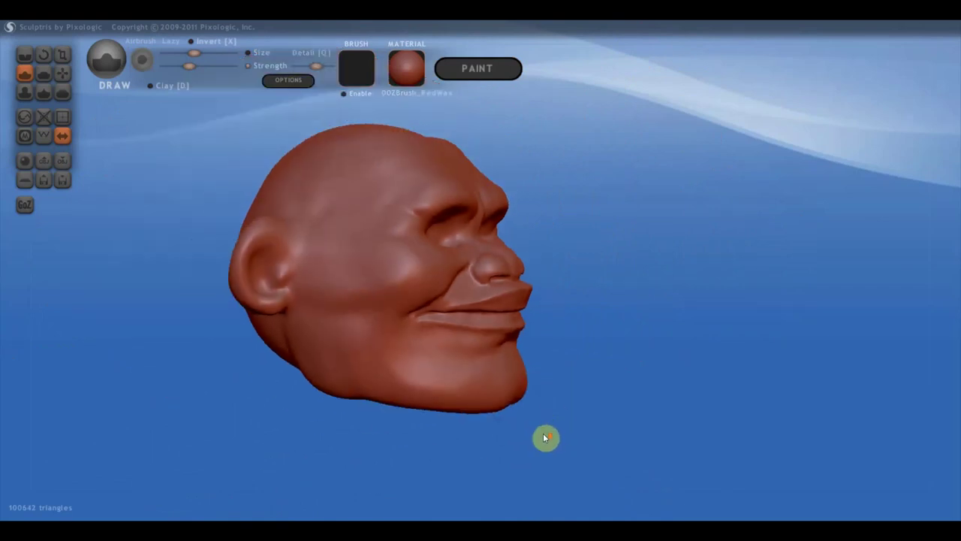
right_drag(546, 438, 588, 440)
scroll(586, 438, down, 2)
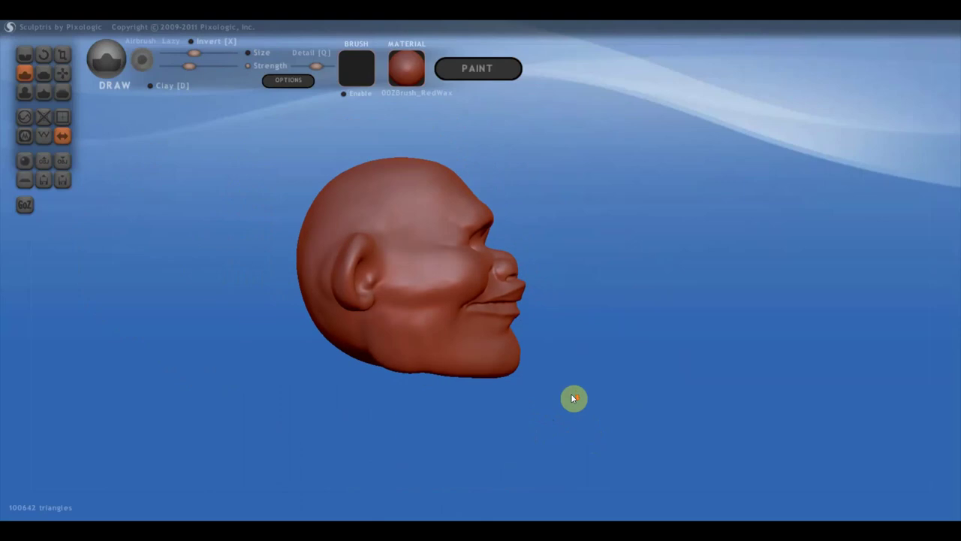
mouse_move(462, 290)
mouse_down()
mouse_move(474, 229)
mouse_move(515, 255)
mouse_move(489, 225)
mouse_up()
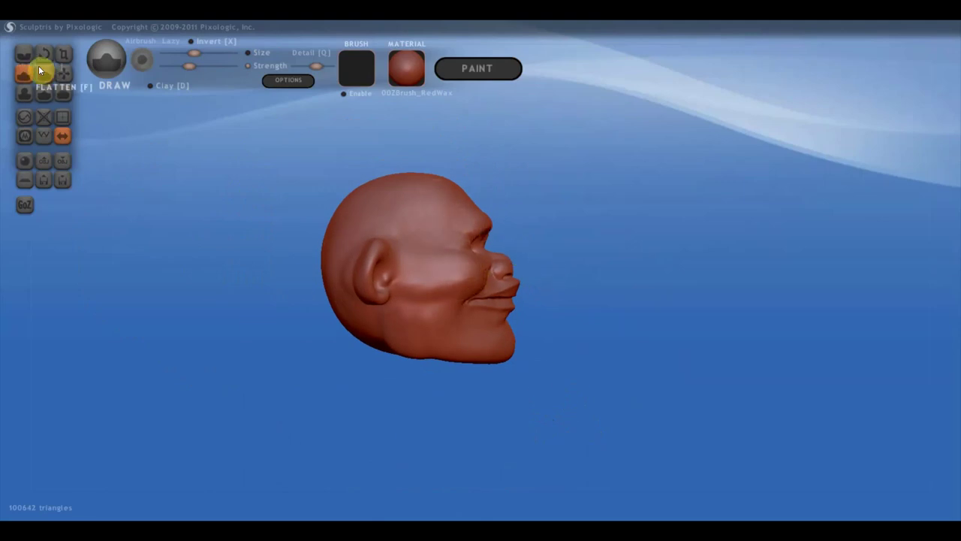
With the Grab brush, pull the surface around the ear and reshape the forehead ridge.
click(61, 72)
scroll(465, 233, down, 2)
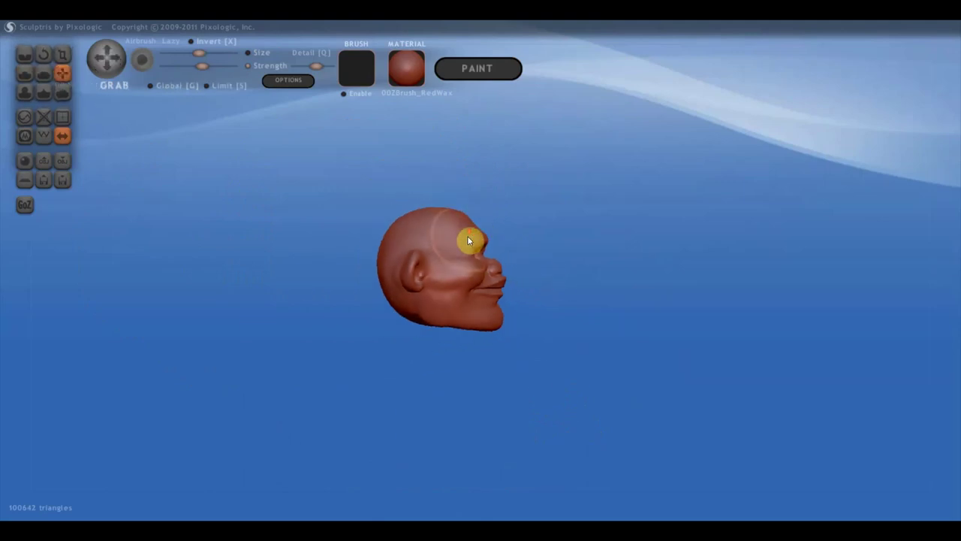
scroll(467, 239, down, 1)
scroll(466, 241, down, 1)
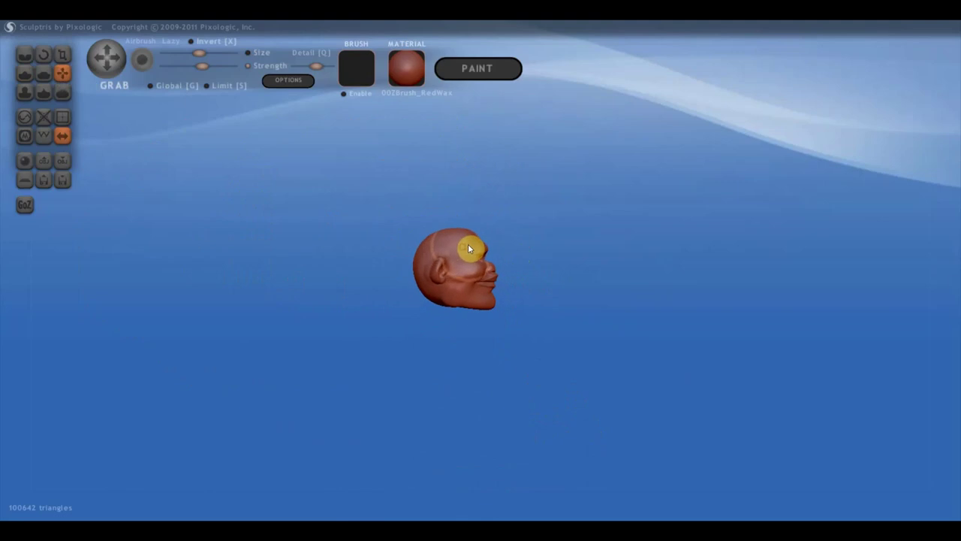
drag(469, 247, 435, 282)
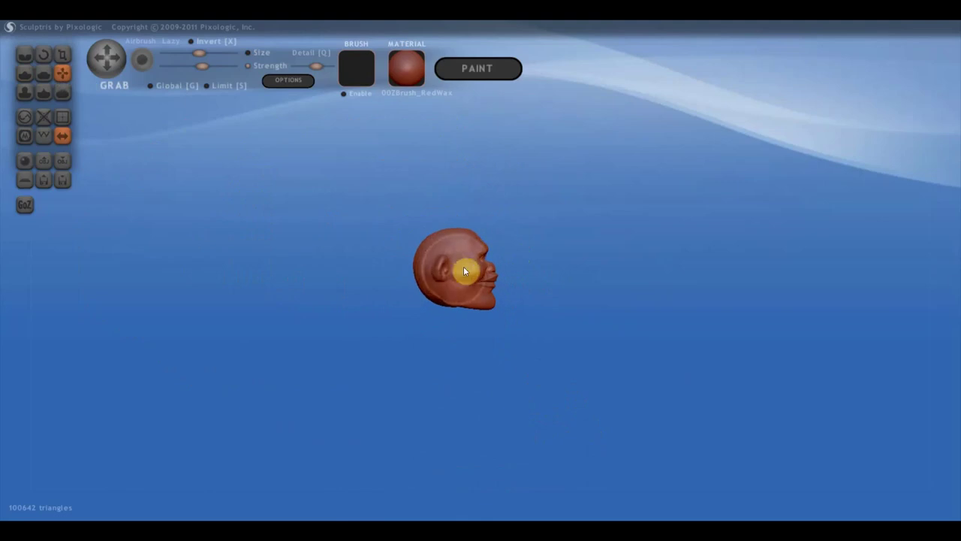
scroll(472, 279, up, 2)
scroll(473, 281, up, 1)
scroll(493, 299, up, 1)
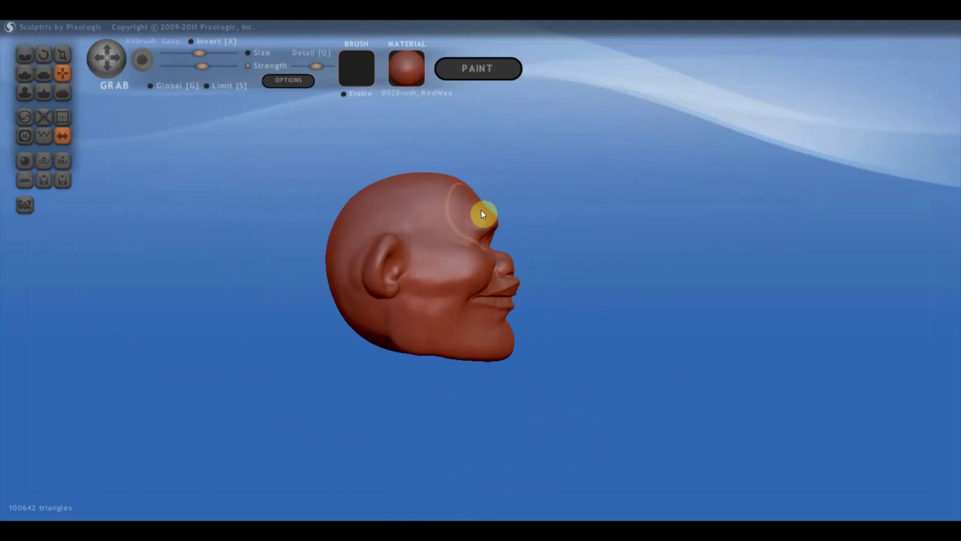
drag(472, 203, 408, 188)
scroll(468, 215, up, 2)
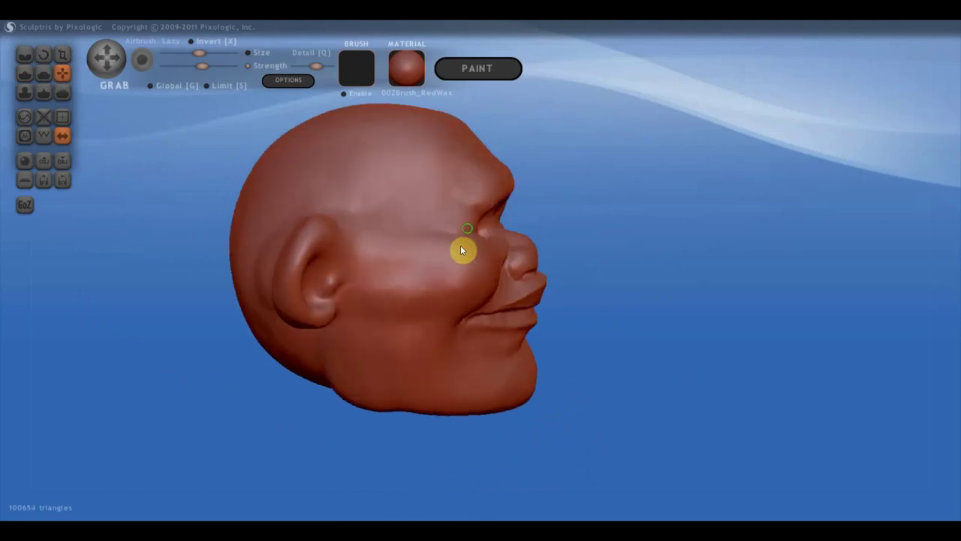
Check the top and back of the head, and undo an unwanted pull around the eye.
mouse_move(460, 245)
right_down()
mouse_move(440, 323)
mouse_move(473, 267)
mouse_move(458, 301)
mouse_move(496, 275)
mouse_move(549, 200)
mouse_move(474, 217)
mouse_move(425, 189)
mouse_move(398, 116)
right_up()
scroll(462, 281, down, 2)
mouse_move(530, 167)
right_down()
mouse_move(473, 225)
mouse_move(413, 214)
mouse_move(425, 255)
mouse_move(511, 217)
mouse_move(569, 170)
right_up()
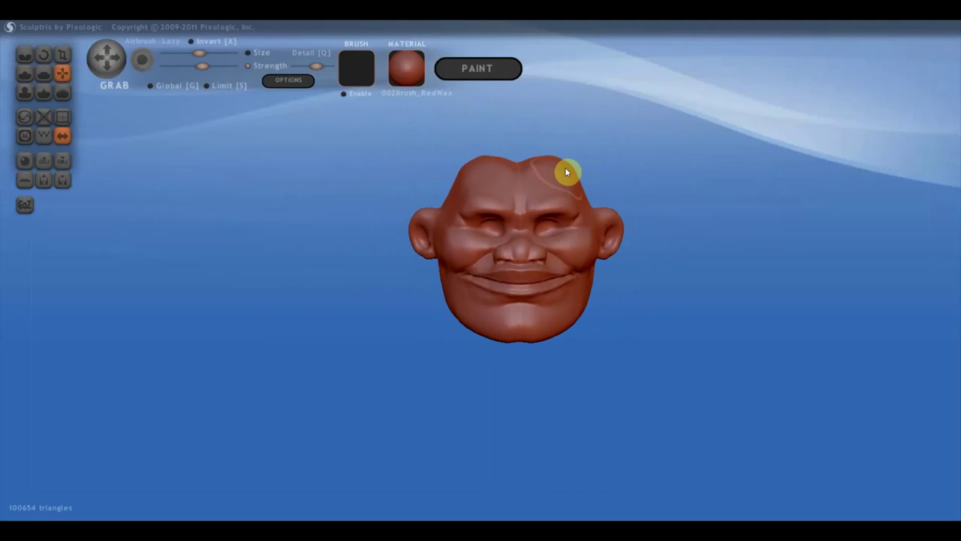
scroll(564, 176, up, 2)
drag(564, 180, 576, 203)
key(ctrl+z)
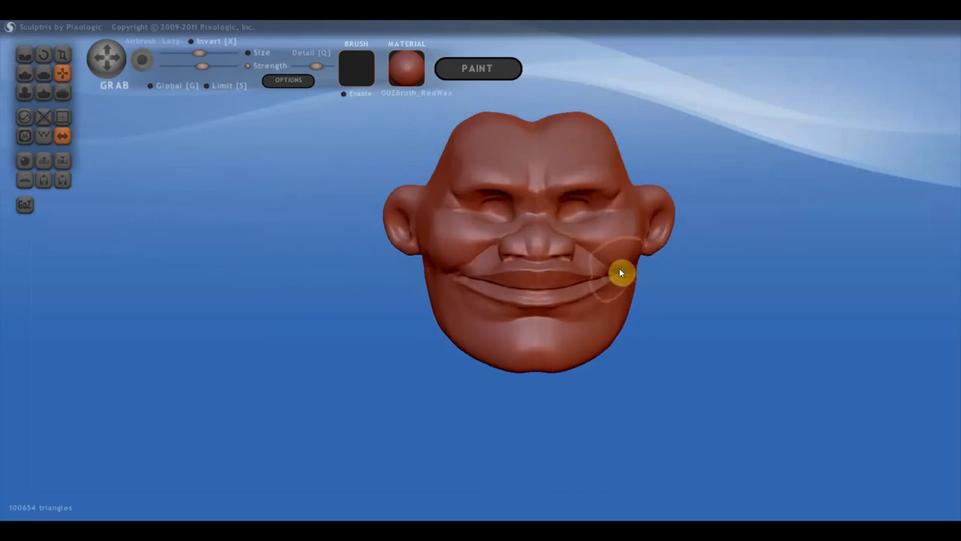
key(ctrl+z)
scroll(633, 263, up, 2)
mouse_move(776, 292)
right_down()
mouse_move(709, 305)
mouse_move(806, 280)
mouse_move(639, 315)
mouse_move(601, 338)
mouse_move(616, 301)
mouse_move(376, 414)
mouse_move(430, 368)
right_up()
Pull the chin slightly downward and level the view on the whole head.
drag(426, 369, 425, 375)
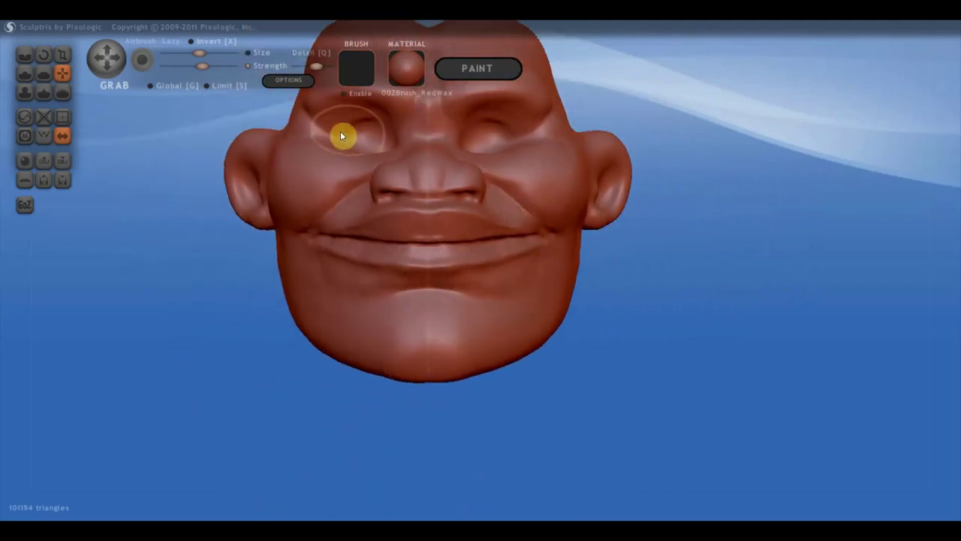
right_drag(335, 129, 356, 135)
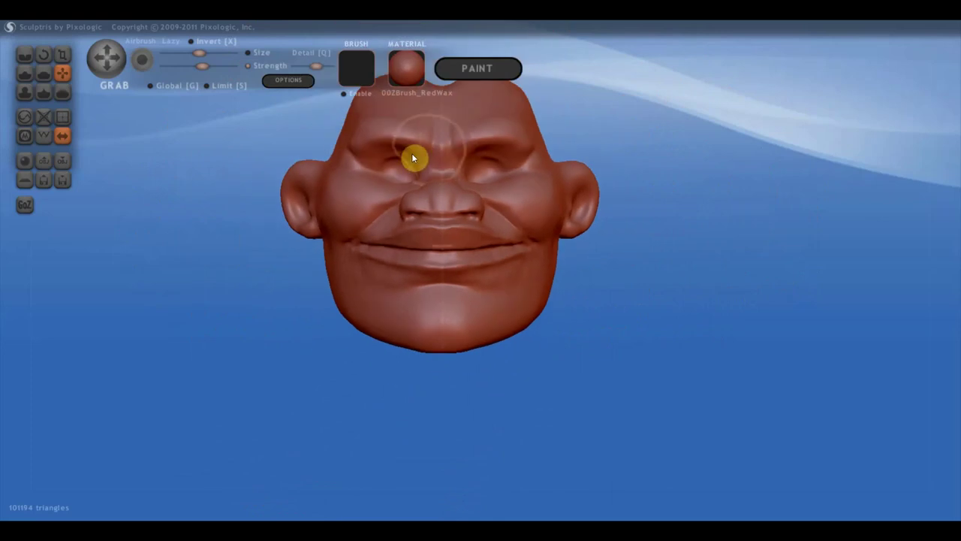
mouse_move(680, 300)
right_down()
mouse_move(647, 278)
mouse_move(661, 328)
right_up()
scroll(638, 330, up, 5)
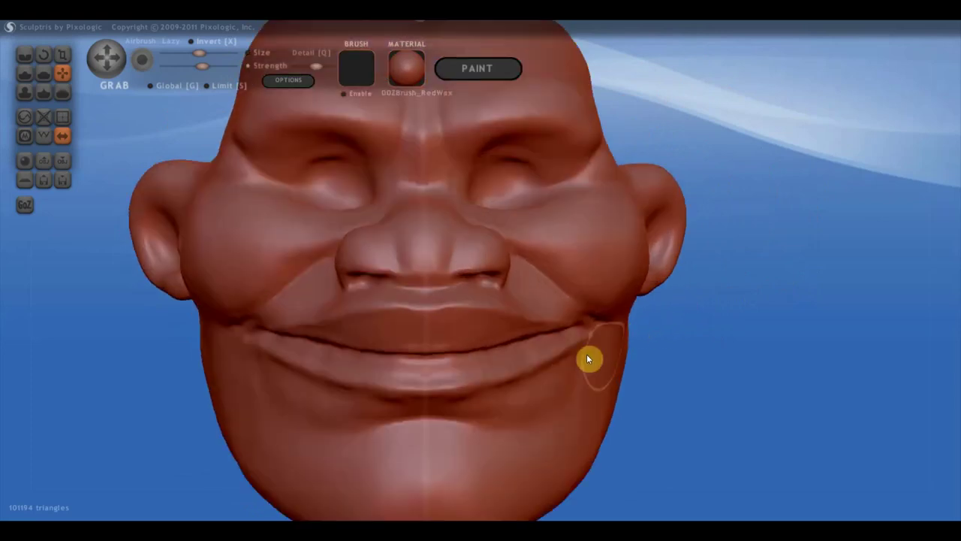
mouse_move(570, 348)
right_down()
mouse_move(539, 384)
mouse_move(540, 414)
mouse_move(573, 437)
mouse_move(533, 368)
right_up()
scroll(535, 353, down, 5)
scroll(536, 334, down, 2)
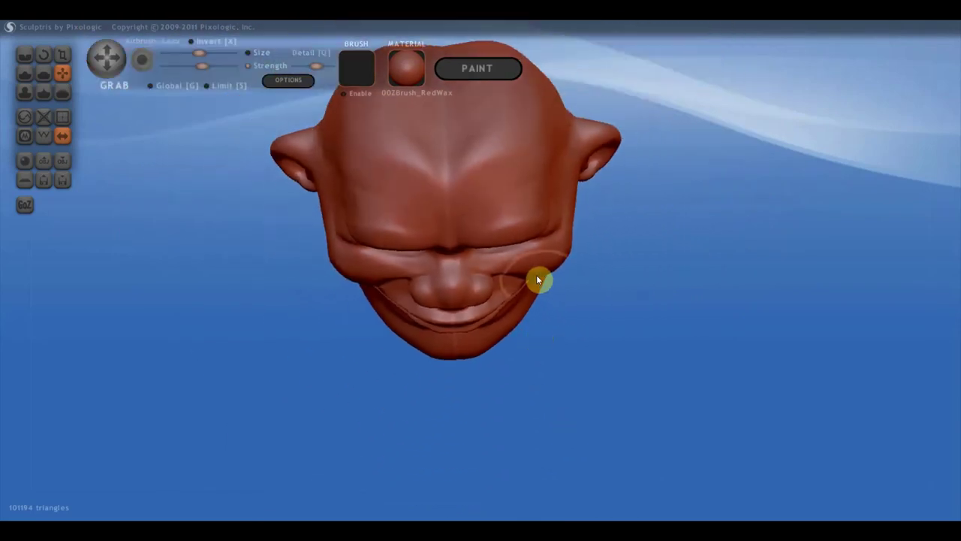
Reshape both cheeks symmetrically and pull both ears outward, checking the profile from below.
drag(546, 271, 573, 239)
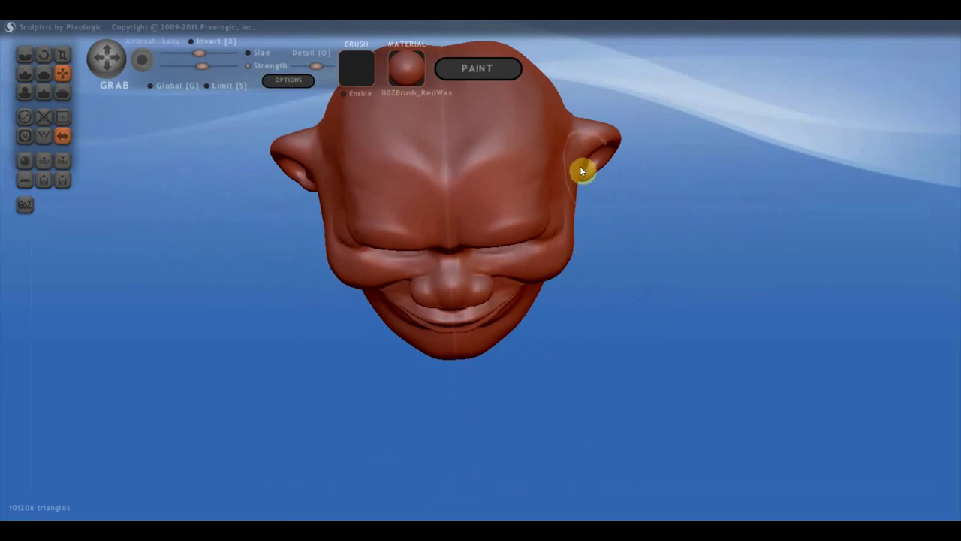
scroll(592, 159, down, 3)
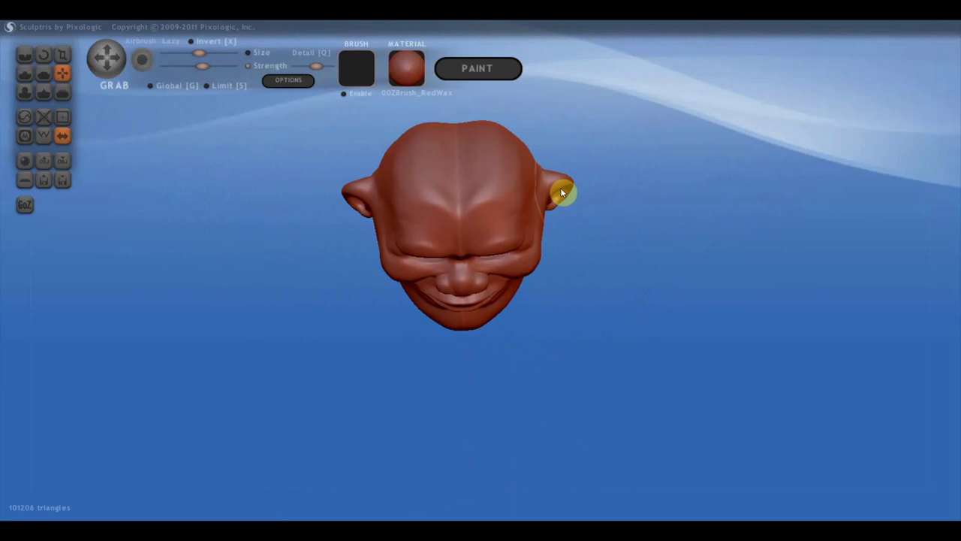
drag(562, 193, 395, 169)
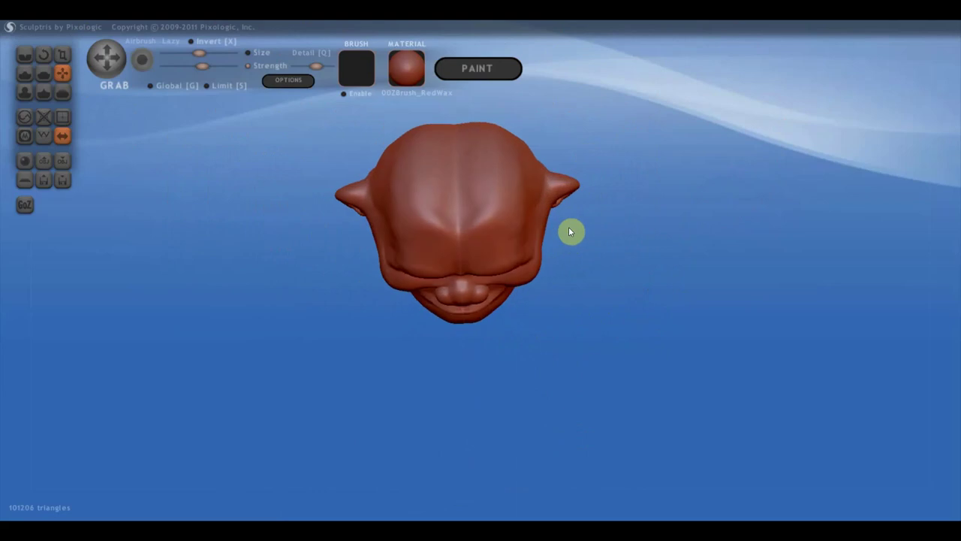
scroll(421, 204, down, 2)
mouse_move(421, 205)
mouse_down()
mouse_move(411, 205)
mouse_move(422, 216)
mouse_move(414, 142)
mouse_up()
mouse_move(465, 181)
mouse_down()
mouse_move(470, 189)
mouse_move(460, 181)
mouse_up()
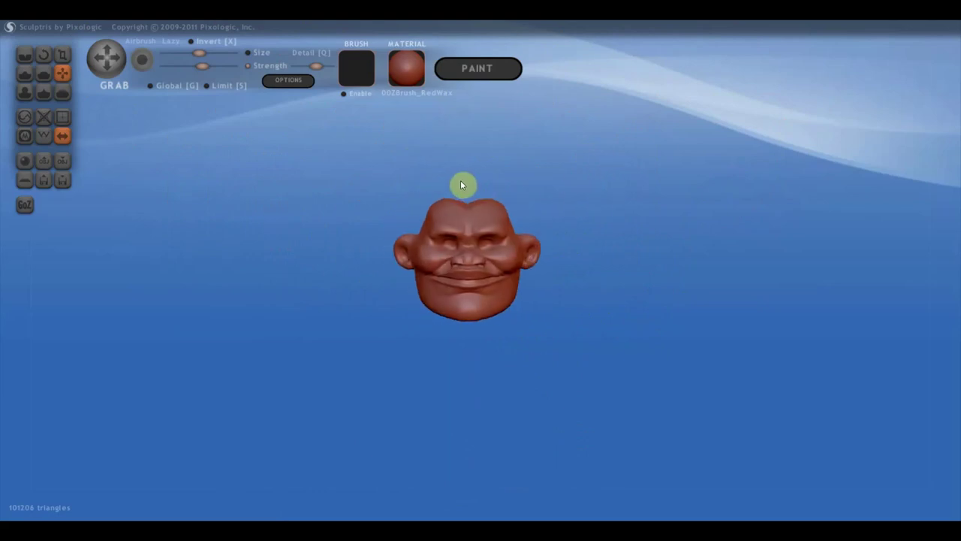
scroll(576, 258, up, 5)
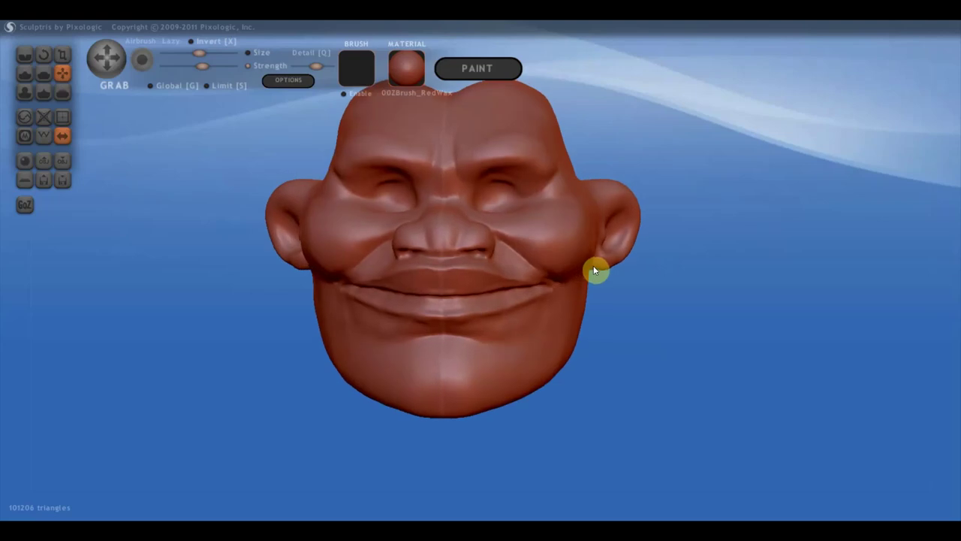
scroll(598, 263, up, 3)
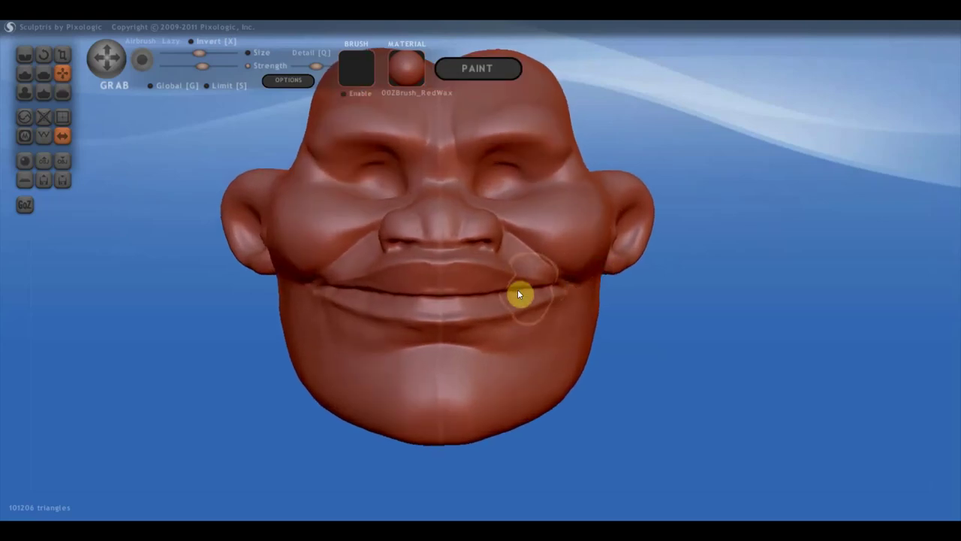
mouse_move(602, 262)
right_down()
mouse_move(530, 261)
mouse_move(445, 281)
right_up()
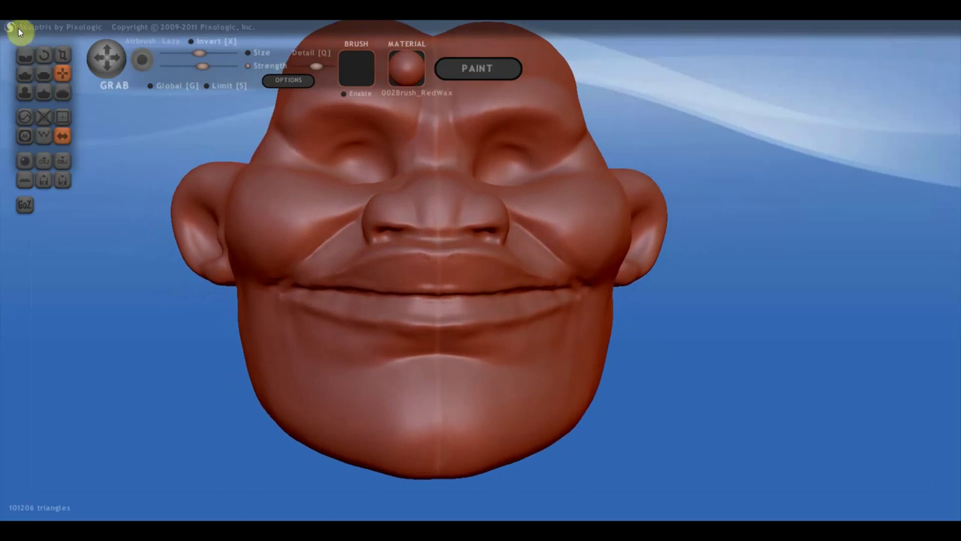
Switch to the Draw brush and lower its Strength slider.
click(24, 73)
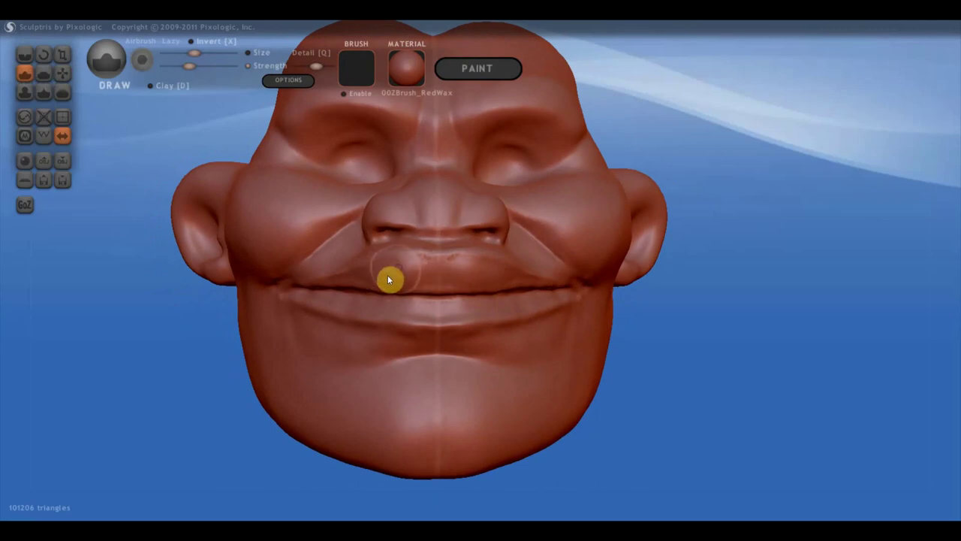
right_drag(408, 321, 410, 363)
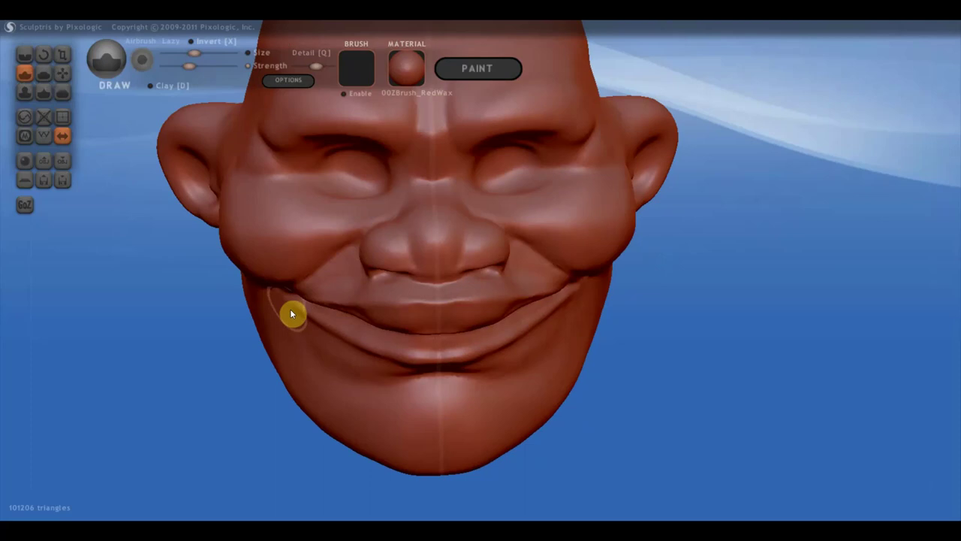
mouse_move(360, 345)
right_down()
mouse_move(375, 298)
mouse_move(425, 322)
mouse_move(508, 320)
mouse_move(480, 348)
mouse_move(503, 352)
mouse_move(532, 389)
right_up()
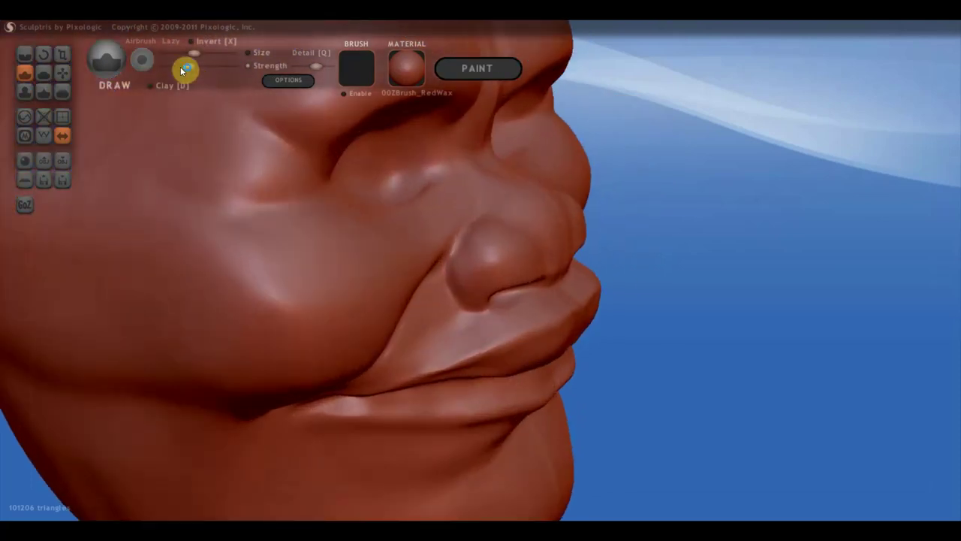
drag(188, 66, 180, 66)
Build up a small soft detail along the lower lip, viewed from the side.
mouse_move(468, 339)
right_down()
mouse_move(528, 361)
mouse_move(491, 346)
right_up()
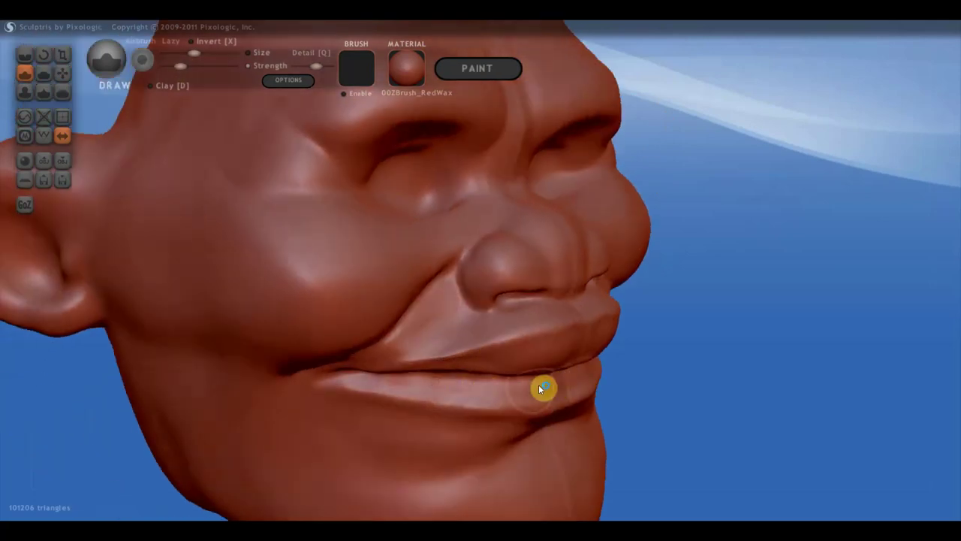
drag(543, 388, 556, 404)
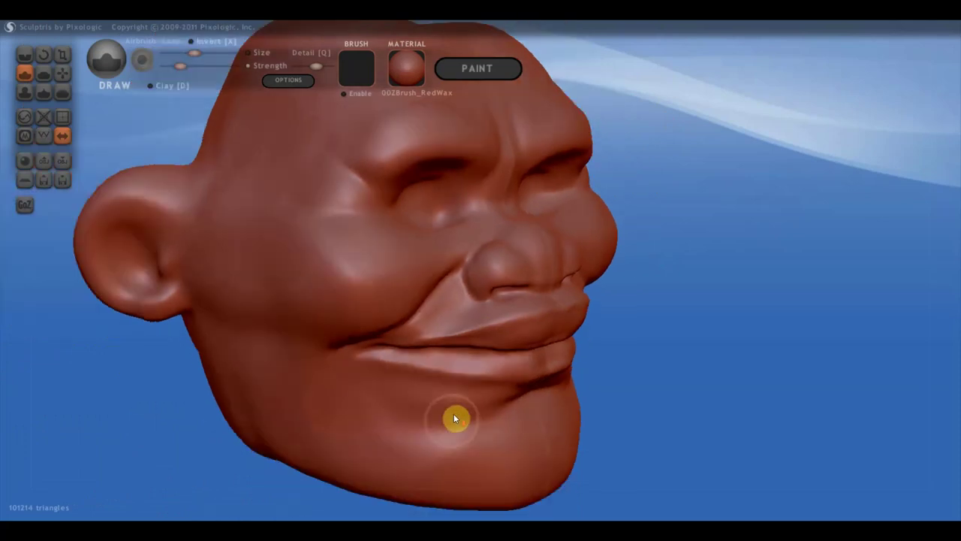
mouse_move(455, 426)
right_down()
mouse_move(540, 386)
mouse_move(466, 384)
mouse_move(546, 368)
right_up()
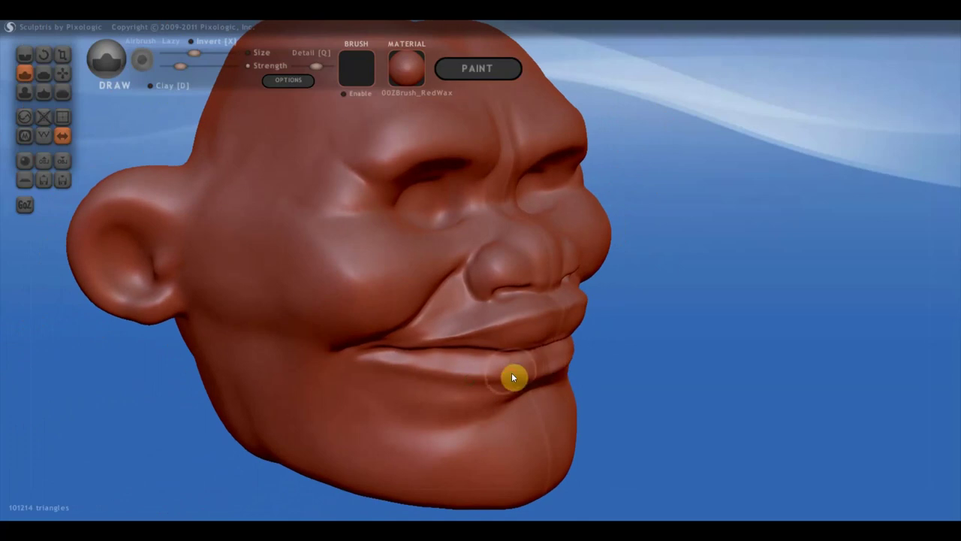
mouse_move(464, 375)
right_down()
mouse_move(423, 380)
mouse_move(508, 378)
mouse_move(484, 344)
right_up()
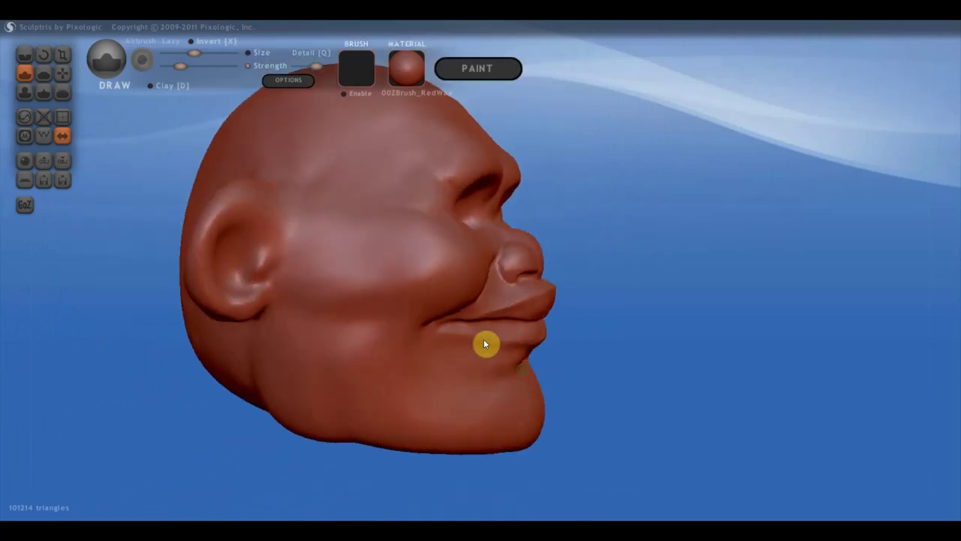
With Grab, pull the lower lip down toward the chin and lift the lip ridge.
click(62, 73)
scroll(507, 342, up, 3)
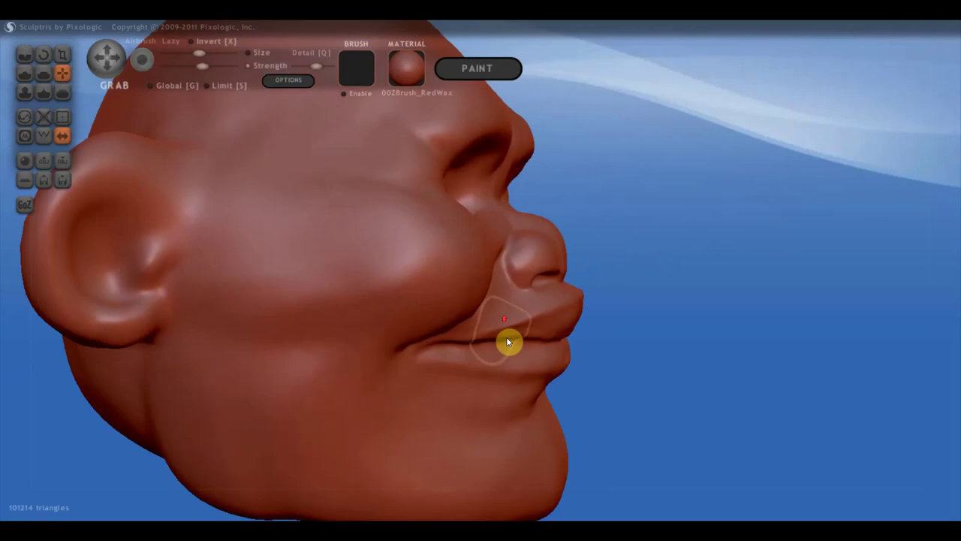
drag(508, 343, 565, 378)
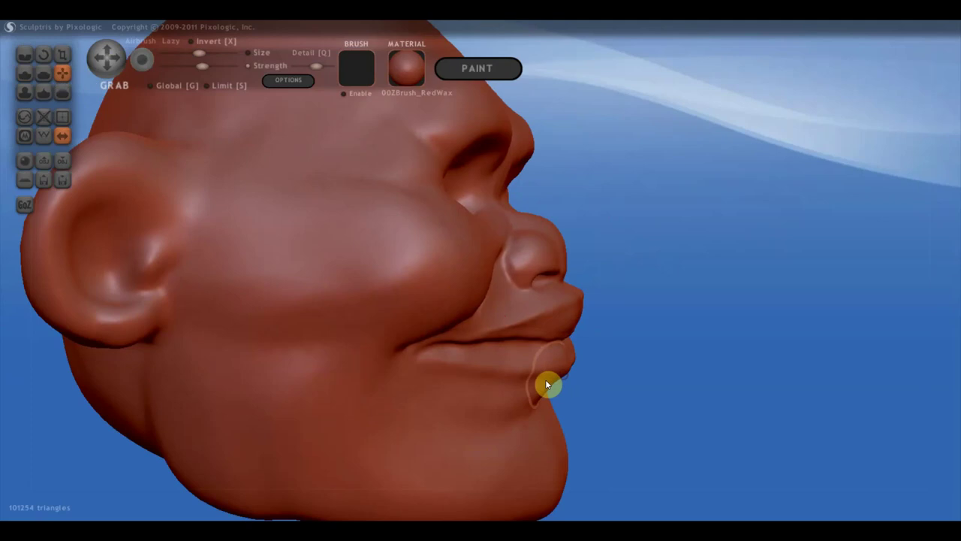
right_drag(548, 381, 631, 280)
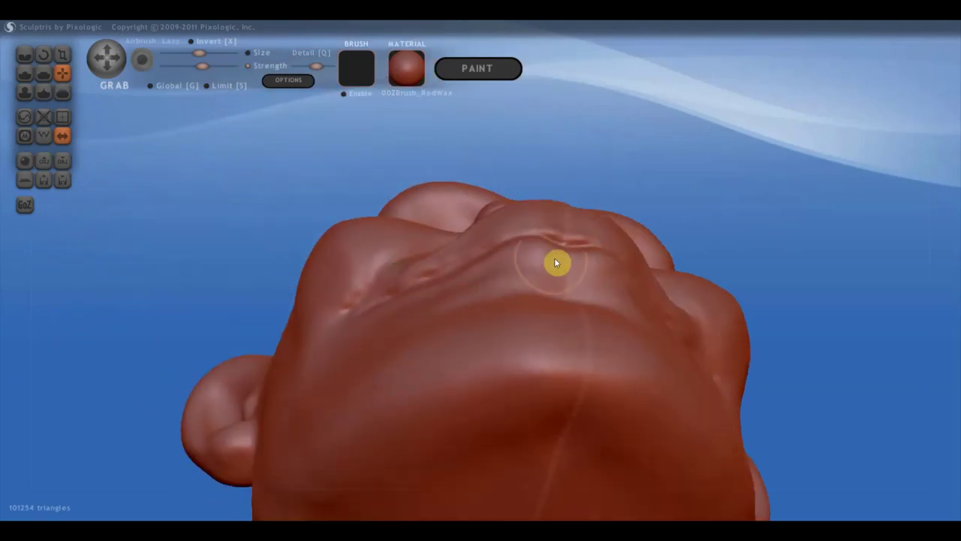
drag(573, 256, 571, 252)
right_drag(571, 246, 514, 245)
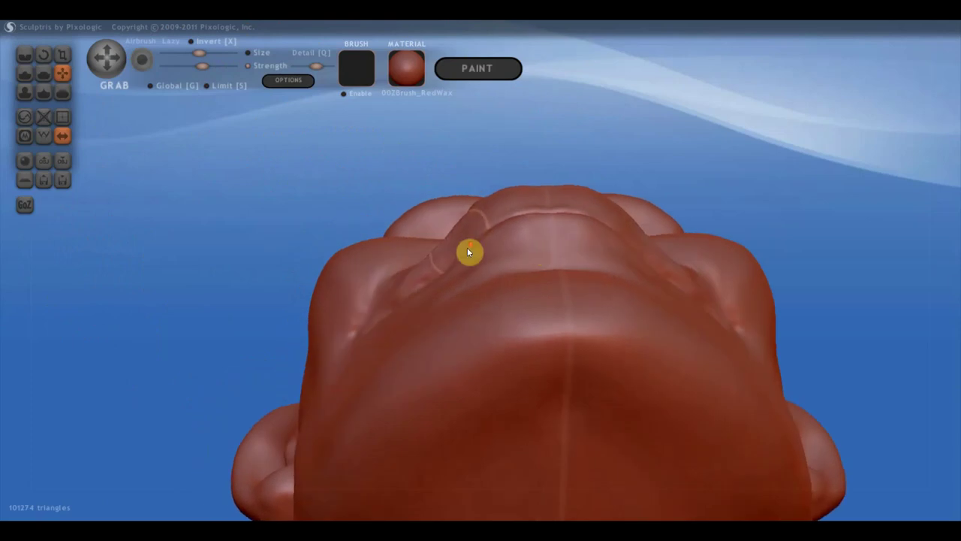
scroll(466, 251, down, 3)
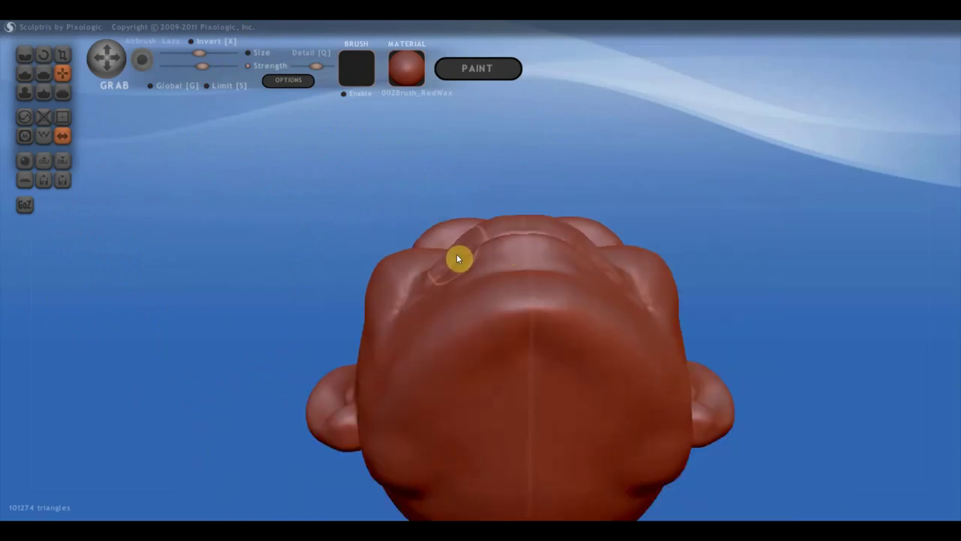
Nudge the crease beside the lip and subtly reshape the eye areas and cheek.
drag(457, 254, 469, 266)
right_drag(463, 266, 479, 378)
scroll(487, 257, down, 1)
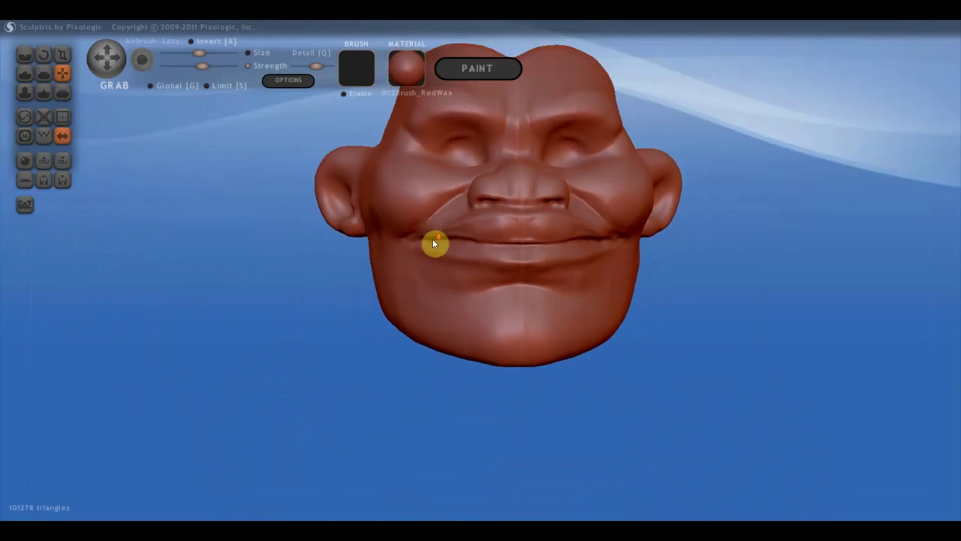
scroll(433, 239, down, 2)
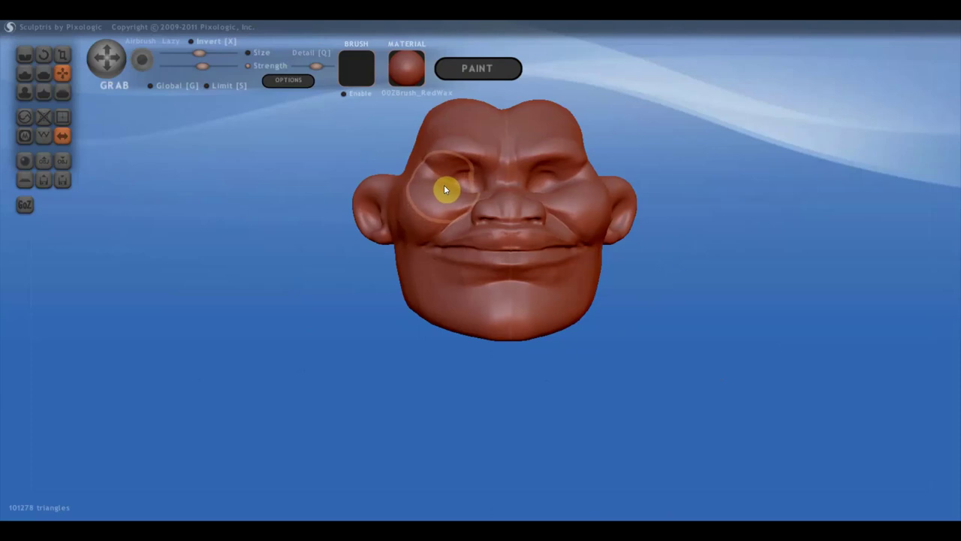
drag(443, 185, 445, 189)
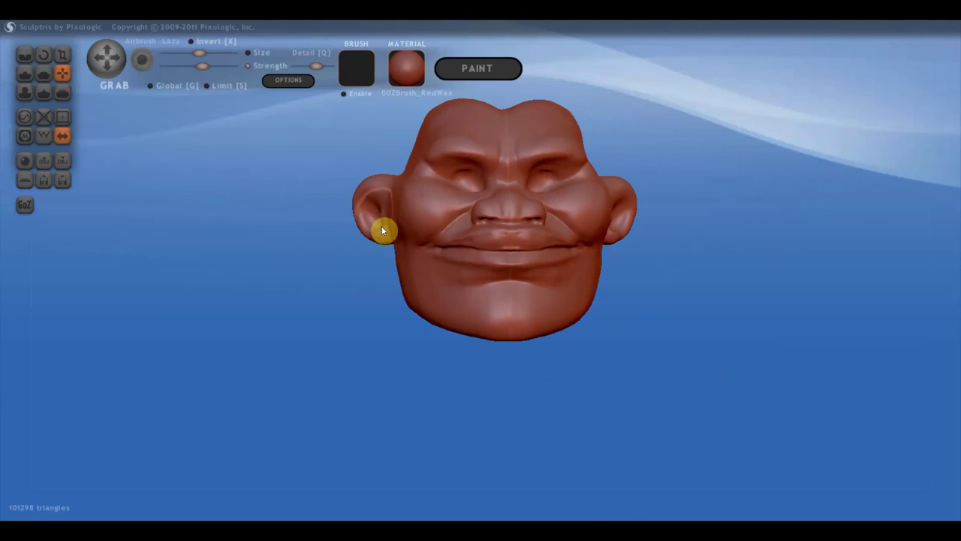
right_drag(423, 251, 456, 254)
scroll(456, 253, up, 3)
scroll(269, 195, down, 2)
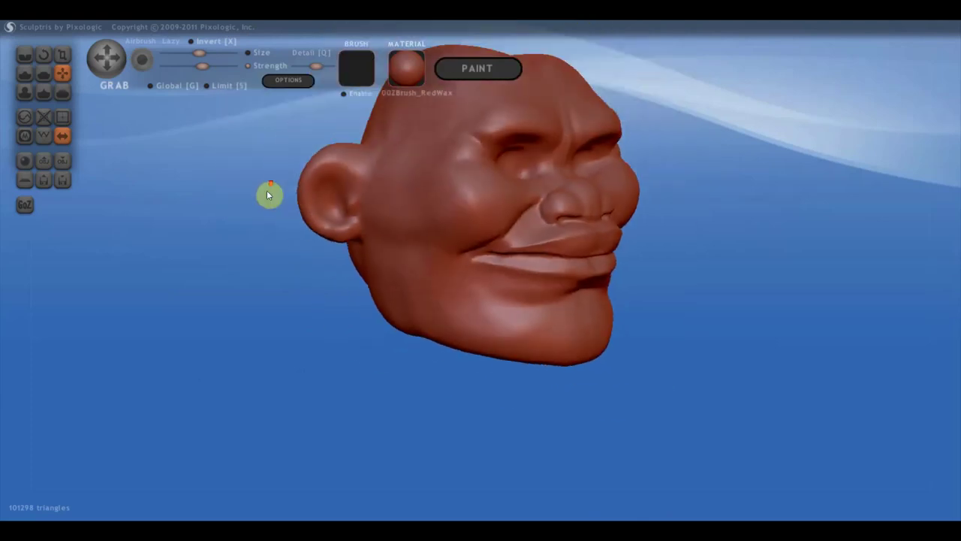
With the Crease brush, carve a line across the ear and increase the brush strength.
click(25, 54)
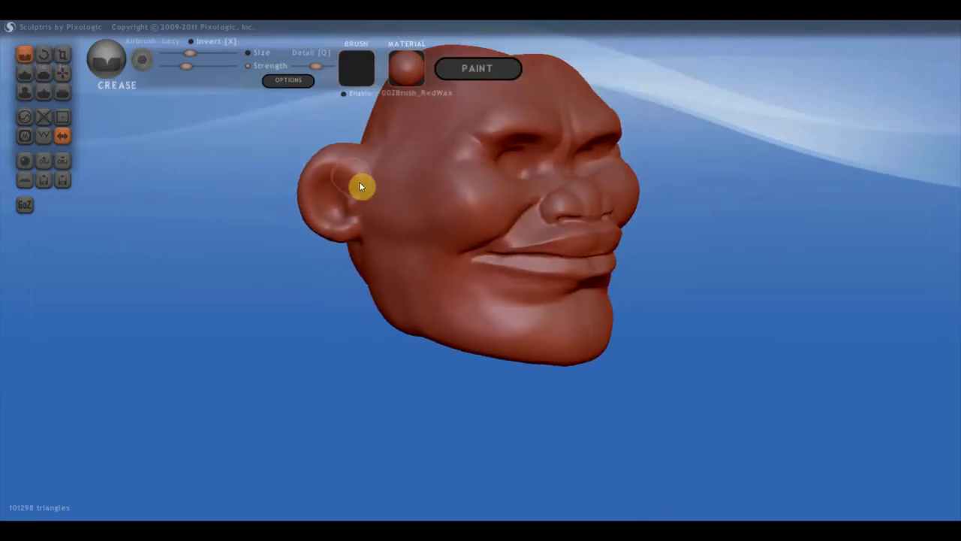
mouse_move(359, 178)
mouse_down()
mouse_move(327, 166)
mouse_move(357, 176)
mouse_move(367, 198)
mouse_up()
drag(185, 65, 197, 65)
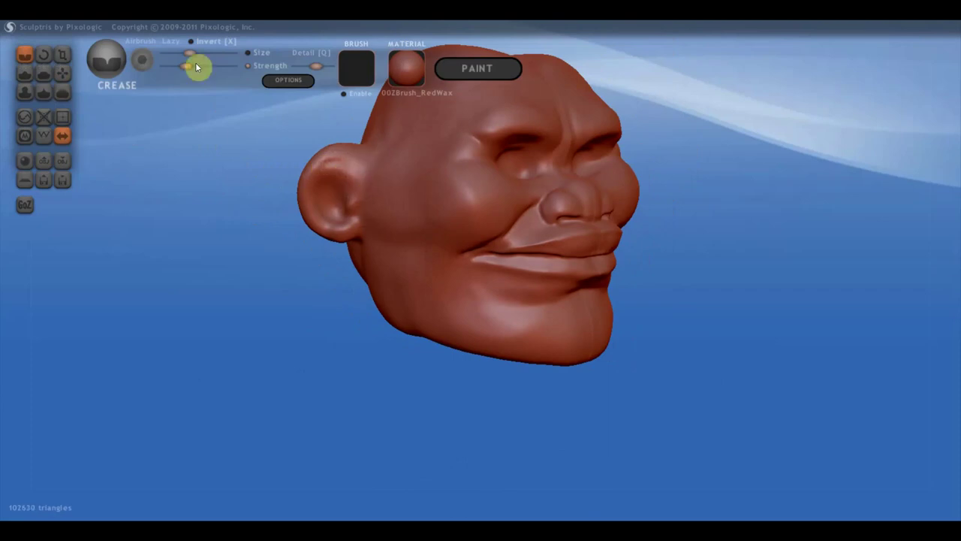
scroll(394, 229, down, 2)
mouse_move(425, 223)
right_down()
mouse_move(459, 234)
mouse_move(433, 218)
right_up()
Carve several crease lines along the front of the ear and down the ear bump.
drag(431, 219, 425, 273)
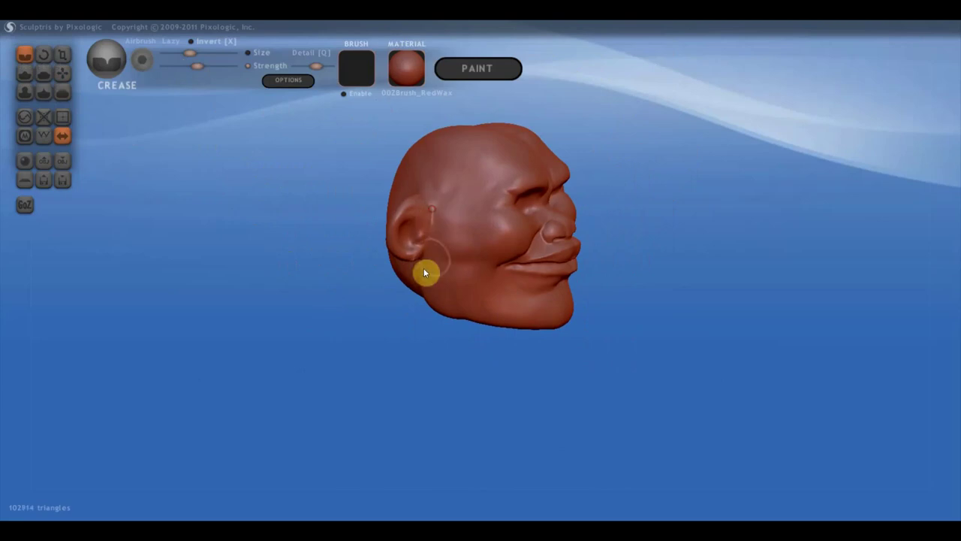
mouse_move(433, 200)
mouse_down()
mouse_move(439, 220)
mouse_move(413, 290)
mouse_up()
drag(434, 225, 426, 270)
mouse_move(426, 270)
right_down()
mouse_move(580, 281)
mouse_move(526, 219)
right_up()
drag(528, 235, 529, 296)
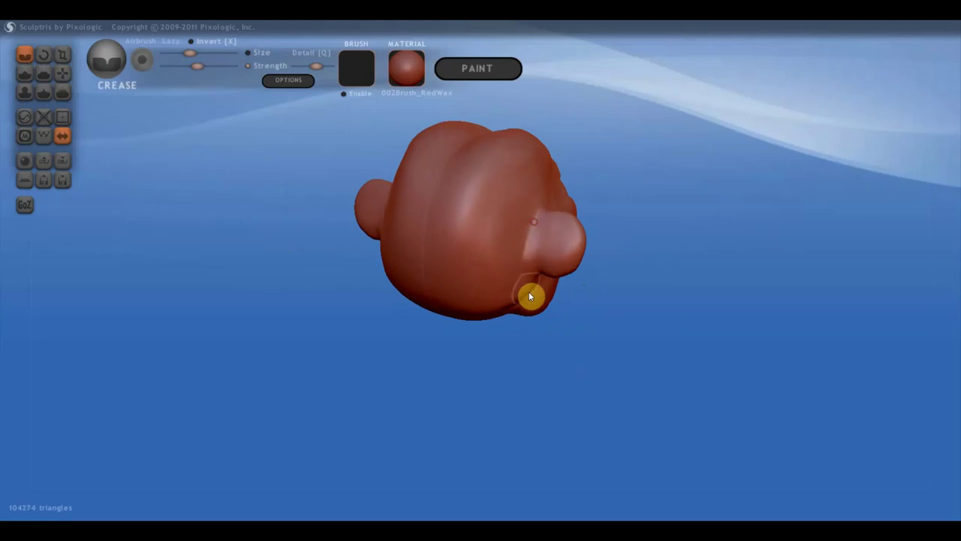
mouse_move(518, 251)
mouse_down()
mouse_move(524, 264)
mouse_move(540, 223)
mouse_move(519, 243)
mouse_move(535, 229)
mouse_move(522, 260)
mouse_up()
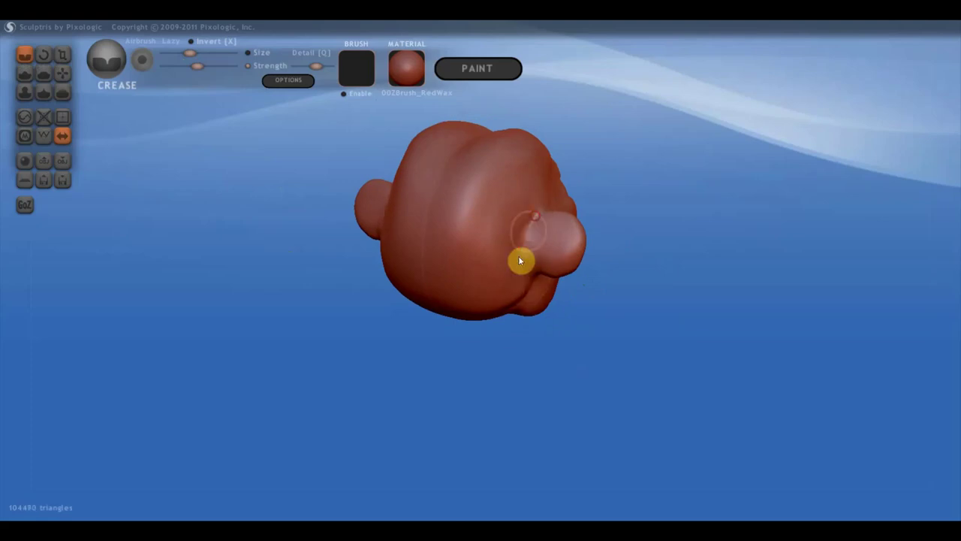
mouse_move(531, 247)
right_down()
mouse_move(446, 243)
mouse_move(513, 285)
right_up()
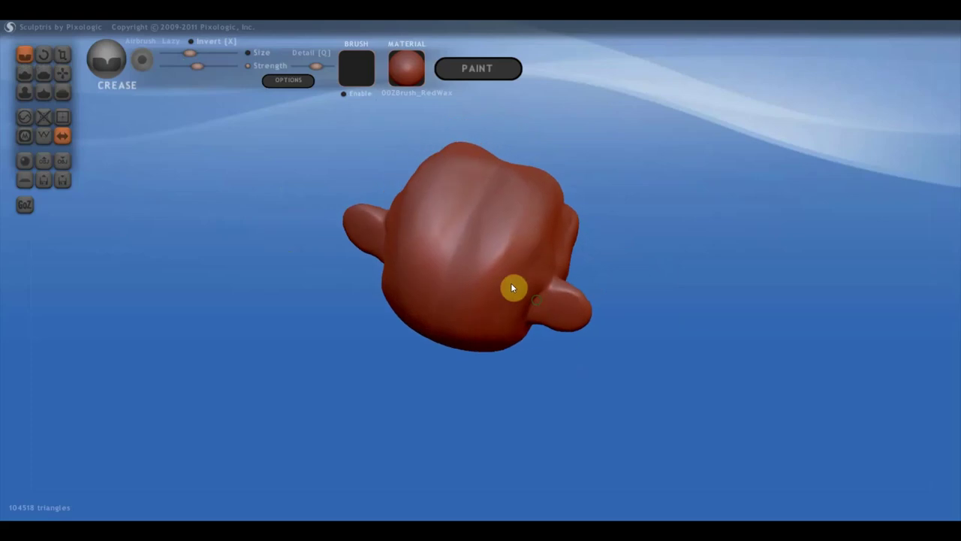
Lightly flatten the head's crown with small Flatten strokes, then return to the front view.
click(43, 73)
scroll(592, 187, down, 3)
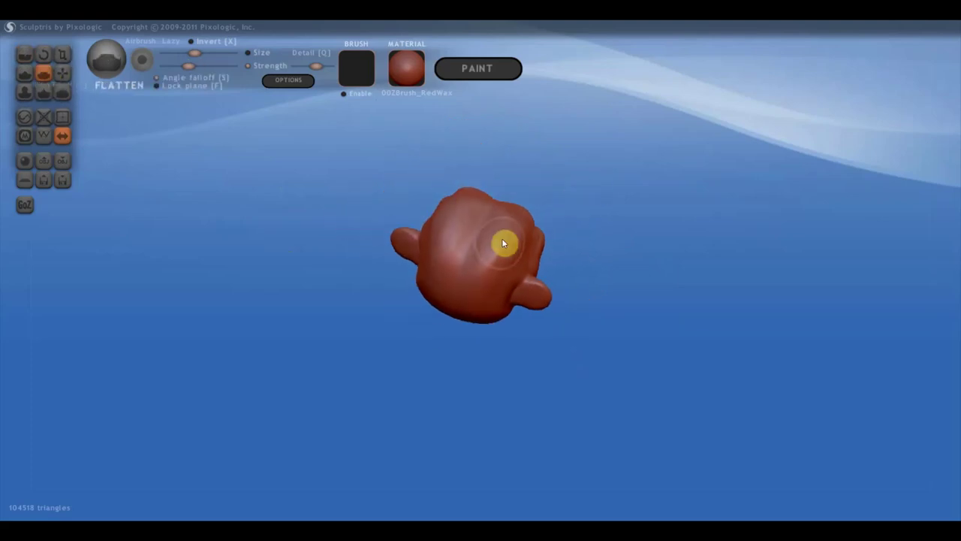
drag(499, 239, 496, 244)
drag(504, 236, 480, 268)
right_drag(510, 240, 499, 237)
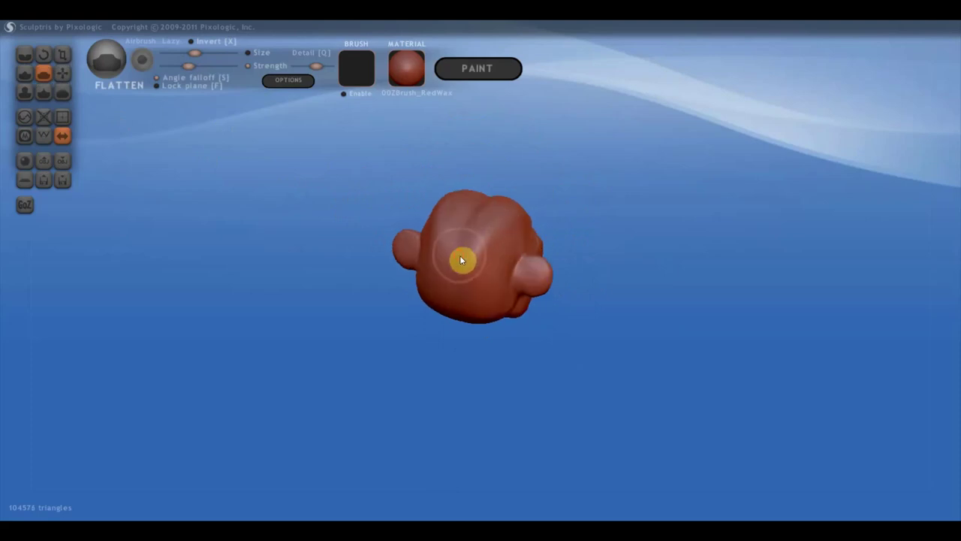
drag(460, 255, 461, 253)
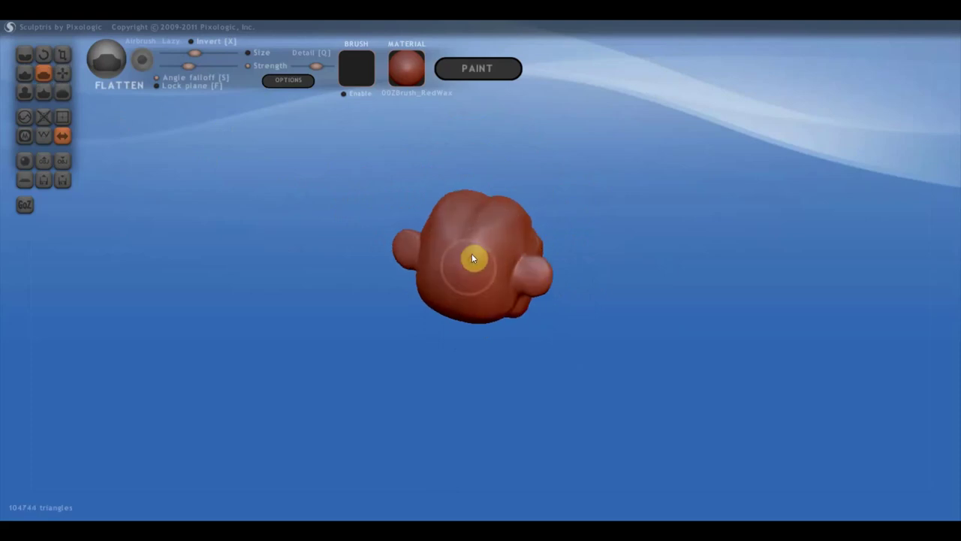
mouse_move(490, 221)
right_down()
mouse_move(455, 238)
mouse_move(485, 268)
right_up()
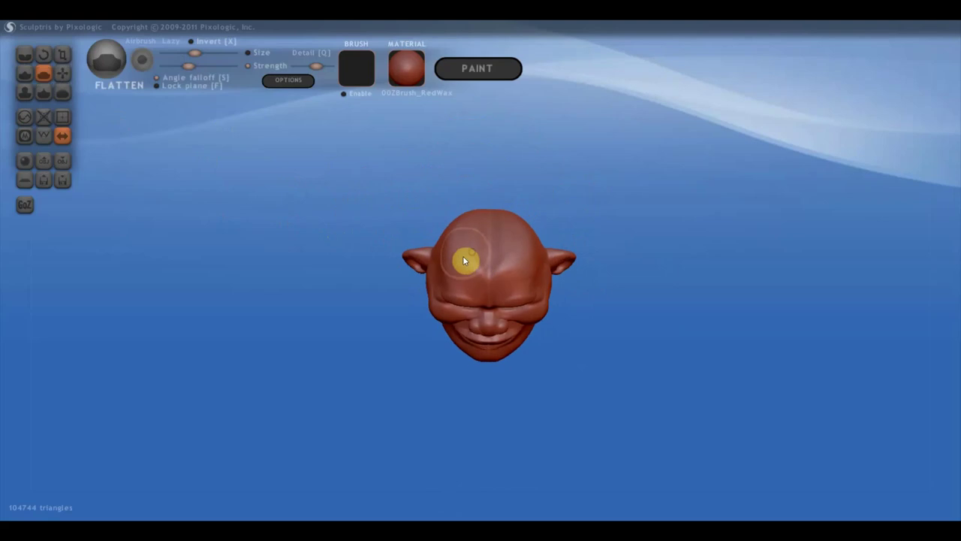
right_drag(470, 262, 485, 215)
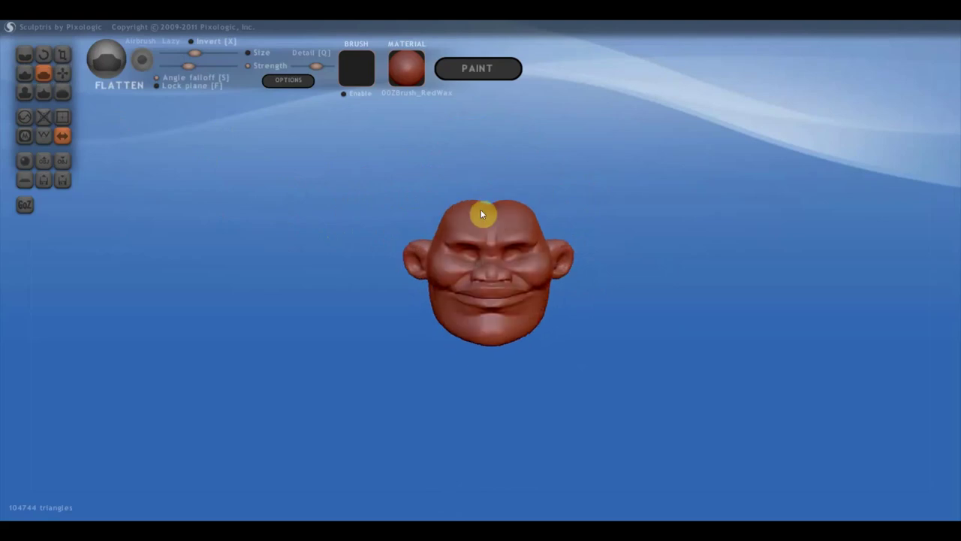
scroll(492, 235, up, 1)
scroll(499, 256, down, 1)
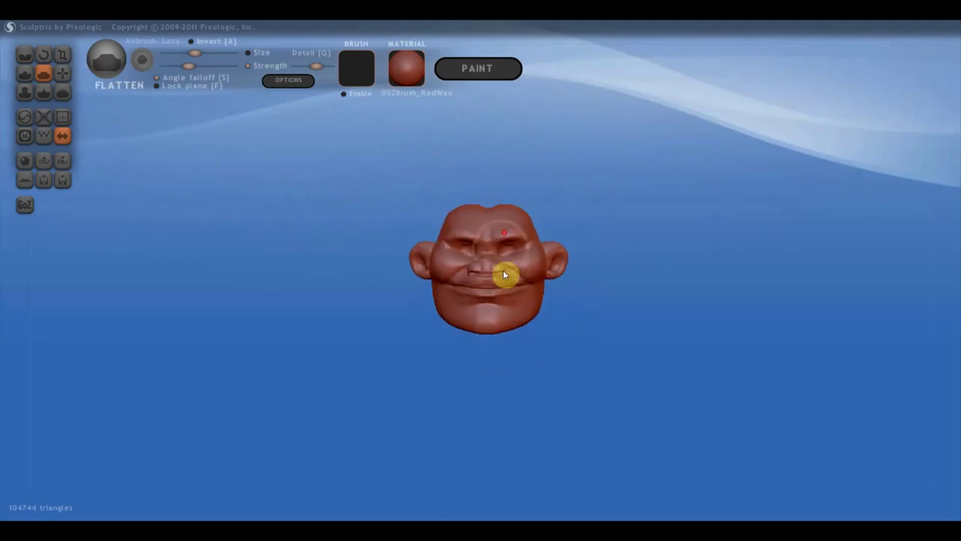
right_drag(504, 263, 504, 271)
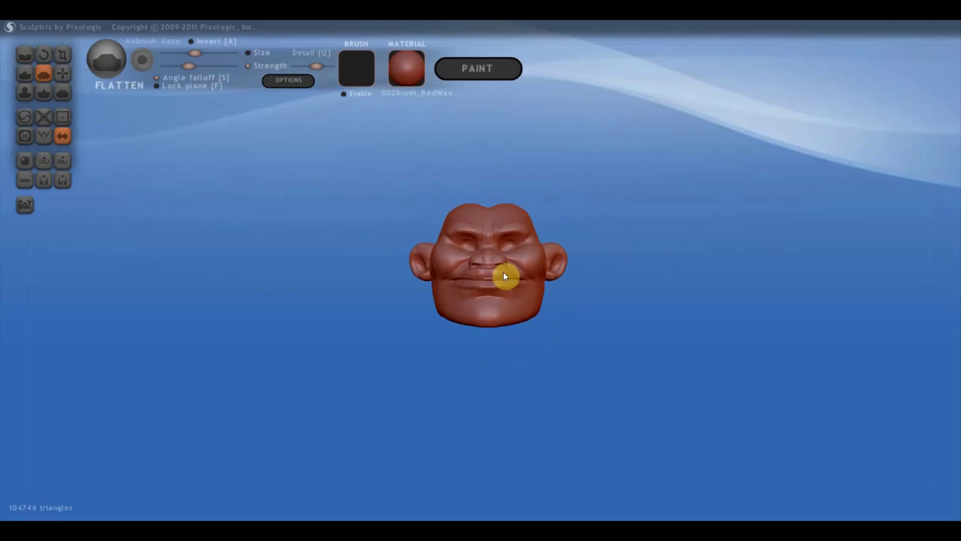
With the Grab brush, pull the chin further downward.
click(62, 73)
scroll(459, 292, up, 2)
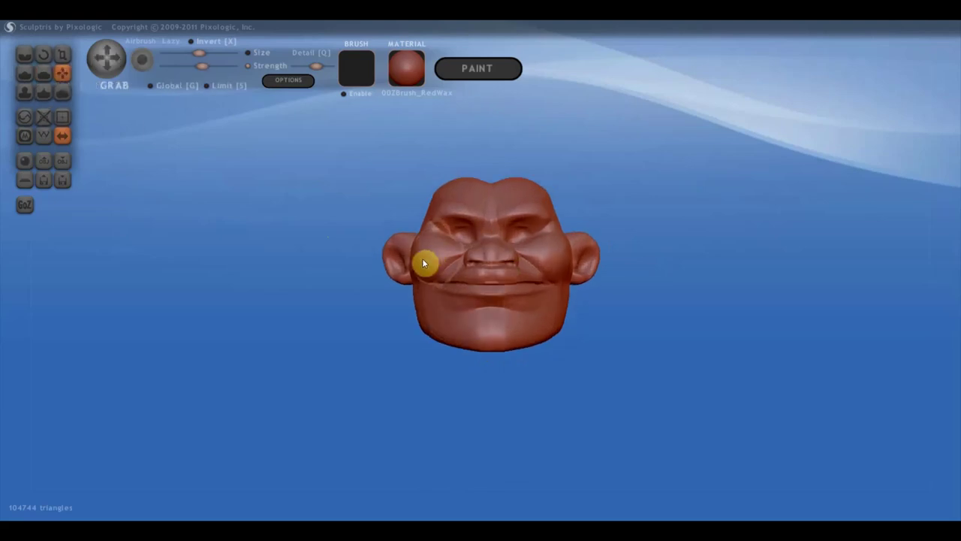
scroll(425, 264, down, 1)
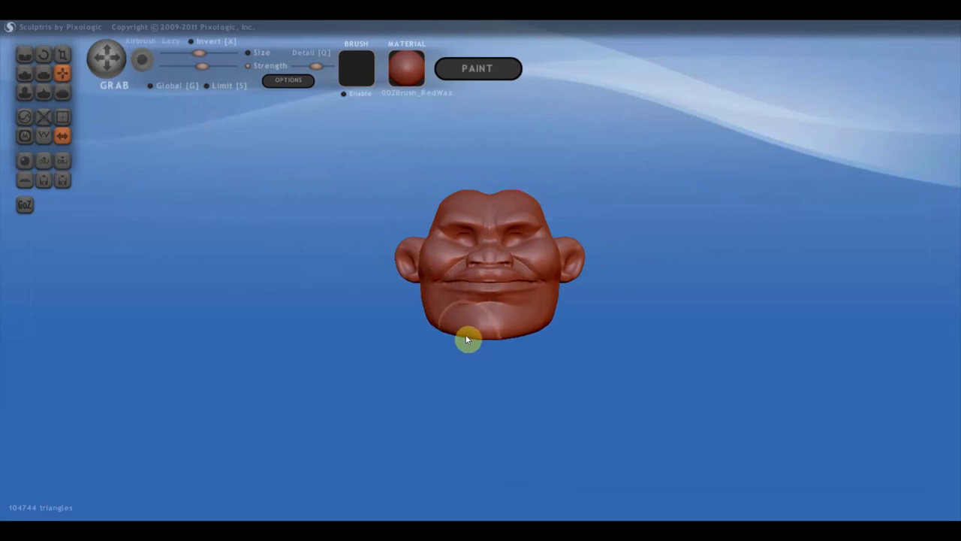
mouse_move(466, 340)
mouse_down()
mouse_move(487, 371)
mouse_move(489, 330)
mouse_up()
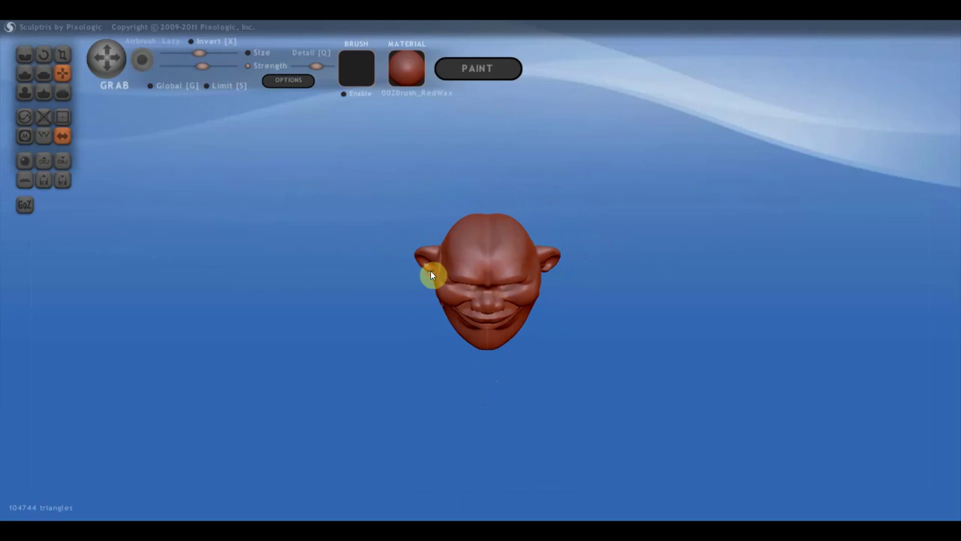
mouse_move(438, 277)
mouse_down()
mouse_move(432, 218)
mouse_move(468, 275)
mouse_up()
Pull the ear's outer rim in and up and reshape its lower lobe.
scroll(580, 275, up, 5)
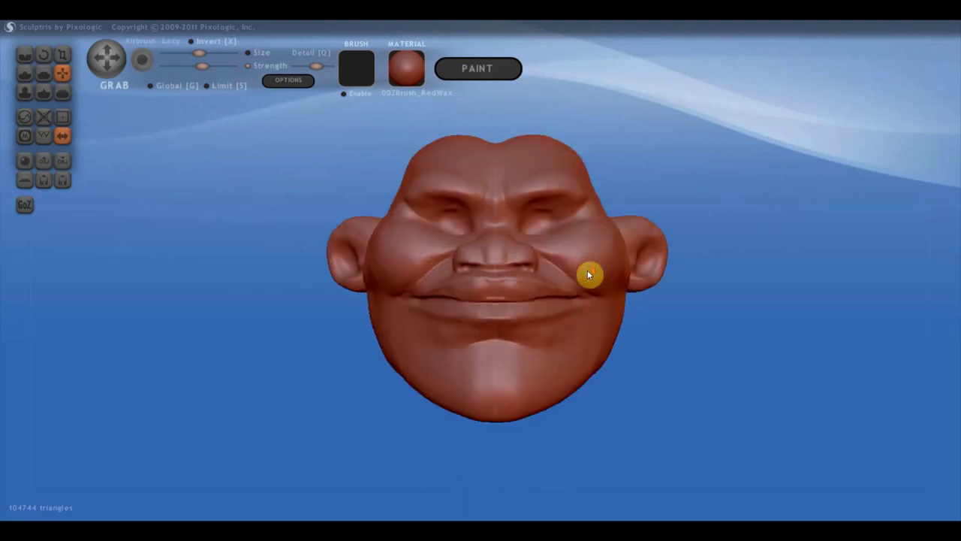
mouse_move(590, 276)
right_down()
mouse_move(625, 273)
mouse_move(575, 272)
mouse_move(743, 247)
right_up()
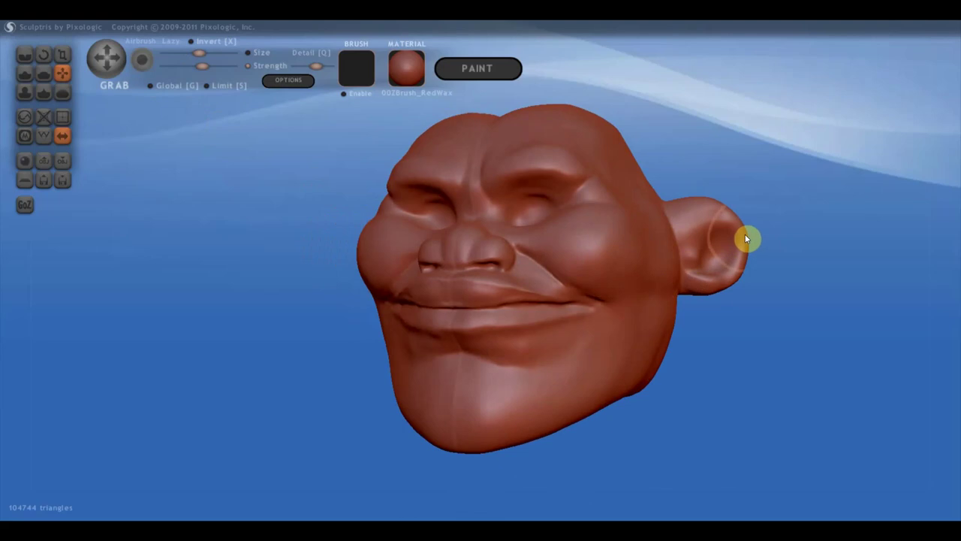
mouse_move(745, 239)
mouse_down()
mouse_move(696, 217)
mouse_move(692, 205)
mouse_up()
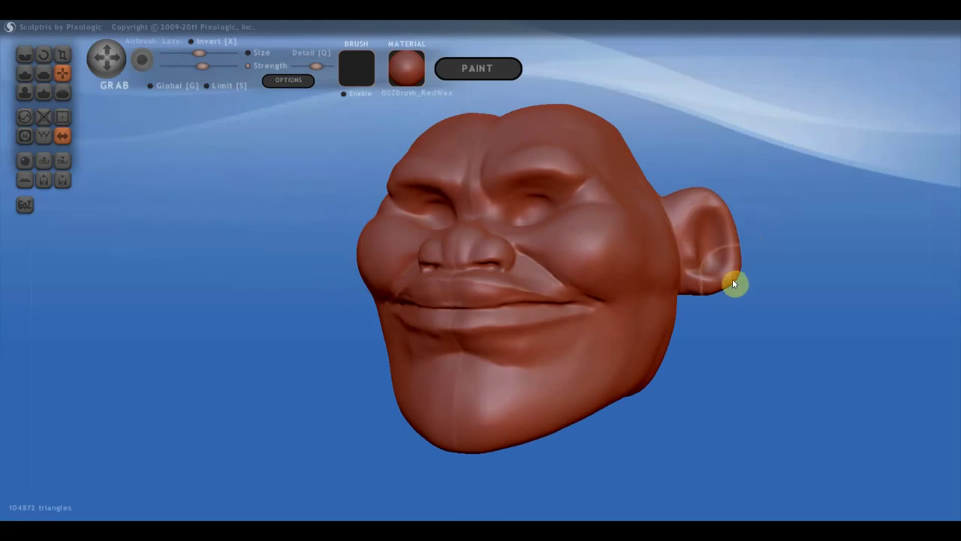
mouse_move(734, 283)
mouse_down()
mouse_move(616, 356)
mouse_move(594, 300)
mouse_up()
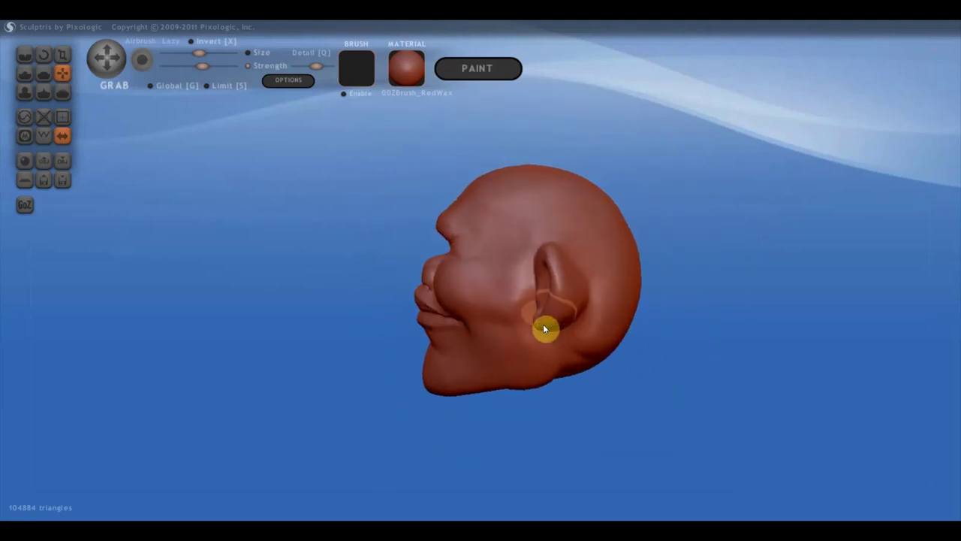
mouse_move(543, 323)
mouse_down()
mouse_move(543, 267)
mouse_move(526, 261)
mouse_up()
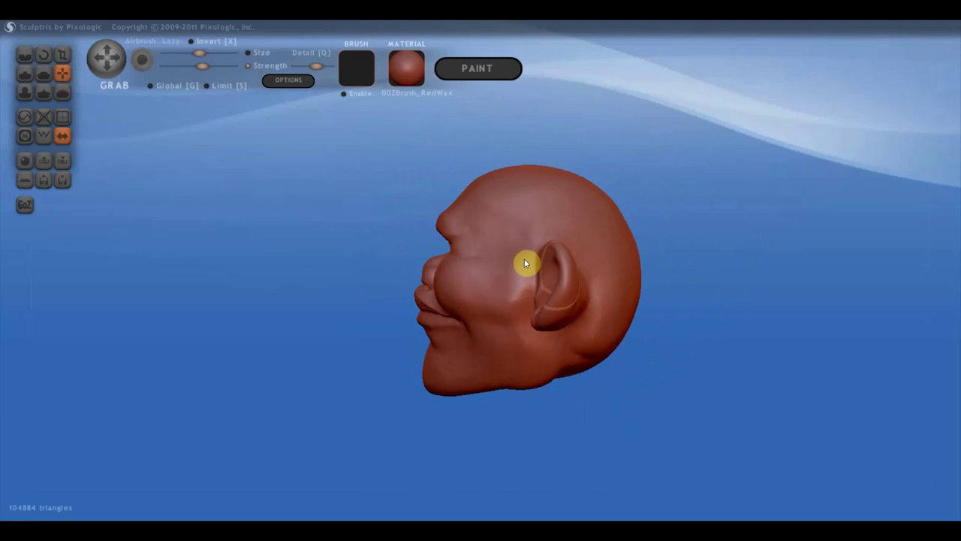
Flatten the cheek in front of the ear, the lower ear and the area behind it.
click(45, 73)
scroll(468, 262, up, 3)
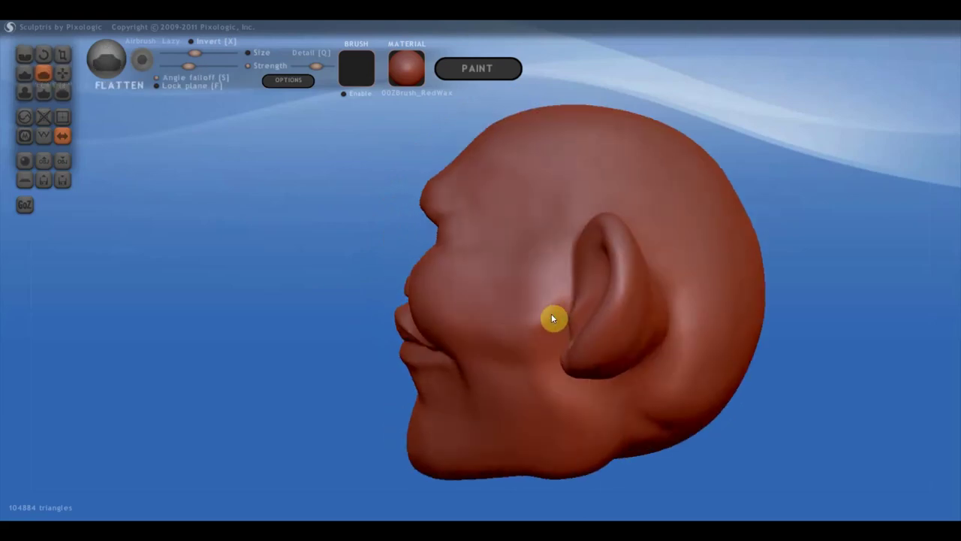
mouse_move(551, 319)
mouse_down()
mouse_move(626, 257)
mouse_move(594, 365)
mouse_move(648, 239)
mouse_up()
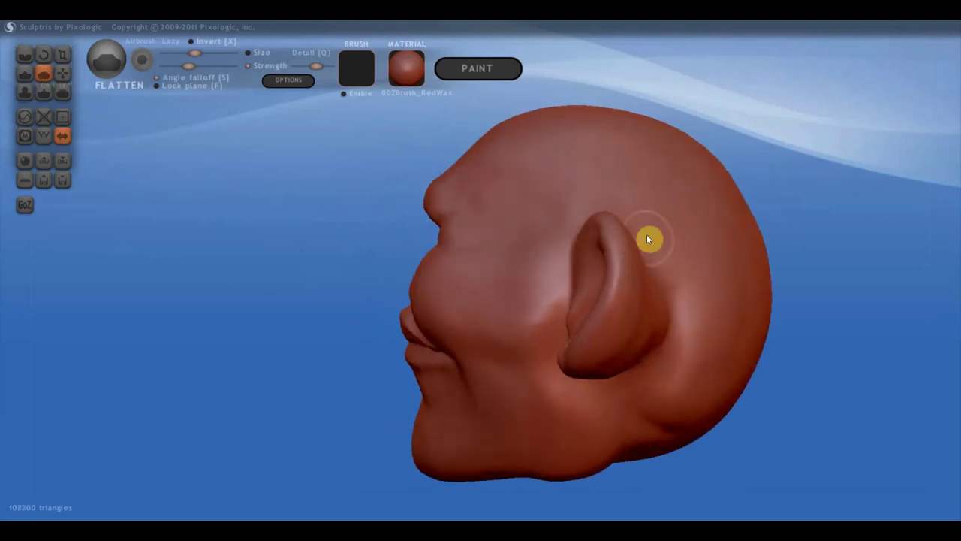
mouse_move(638, 277)
mouse_down()
mouse_move(614, 371)
mouse_move(629, 320)
mouse_move(603, 345)
mouse_up()
mouse_move(600, 344)
right_down()
mouse_move(579, 324)
mouse_move(588, 264)
right_up()
mouse_move(588, 264)
mouse_down()
mouse_move(578, 320)
mouse_move(595, 231)
mouse_move(605, 293)
mouse_move(594, 389)
mouse_up()
right_drag(594, 389, 495, 303)
scroll(494, 303, down, 5)
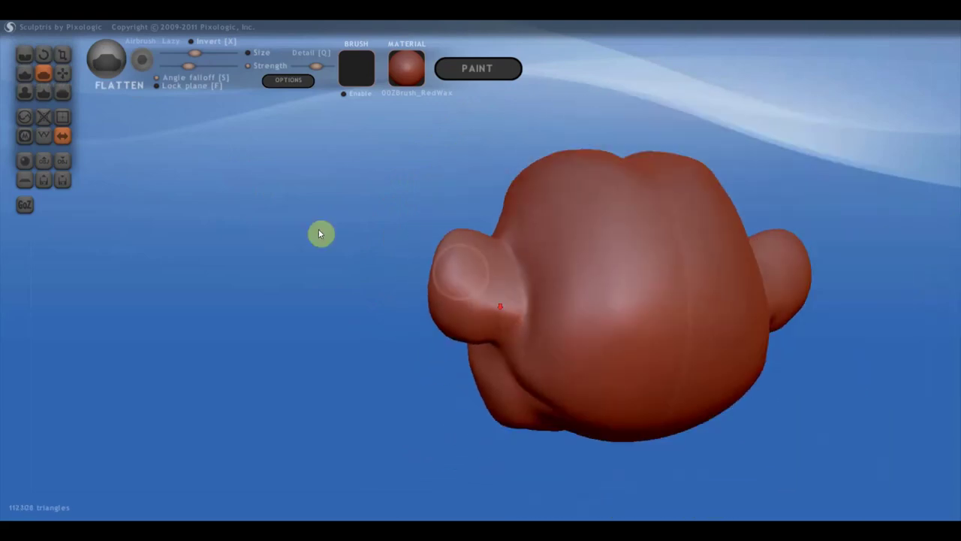
Carve a crease groove running down the ear.
click(25, 55)
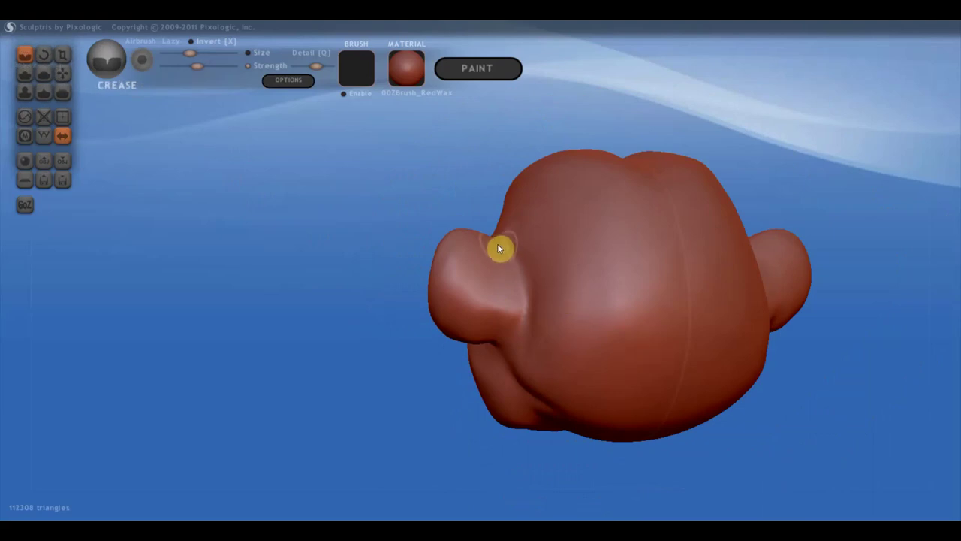
drag(498, 245, 491, 304)
mouse_move(498, 256)
mouse_down()
mouse_move(492, 330)
mouse_move(498, 257)
mouse_move(529, 327)
mouse_move(511, 346)
mouse_move(526, 338)
mouse_up()
scroll(526, 338, down, 2)
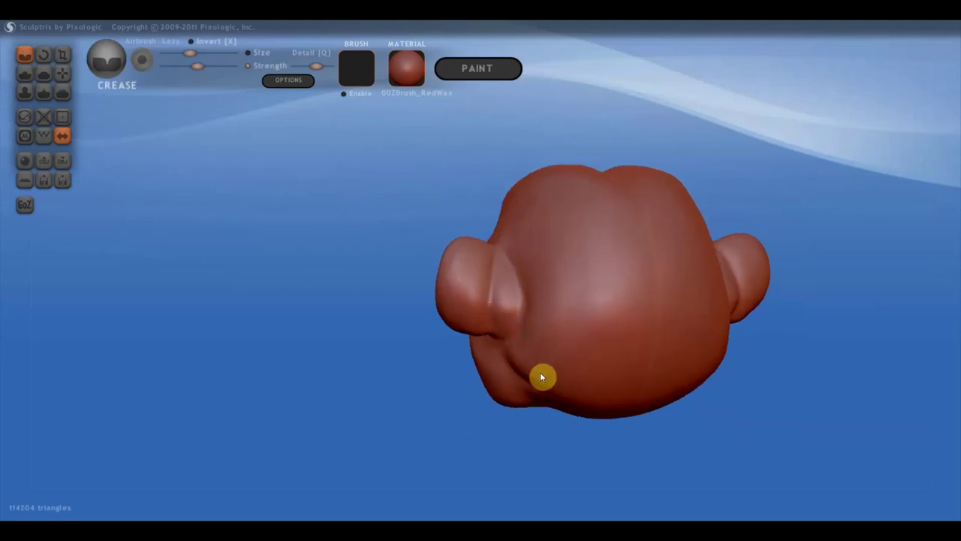
mouse_move(540, 377)
mouse_down()
mouse_move(591, 399)
mouse_move(443, 285)
mouse_up()
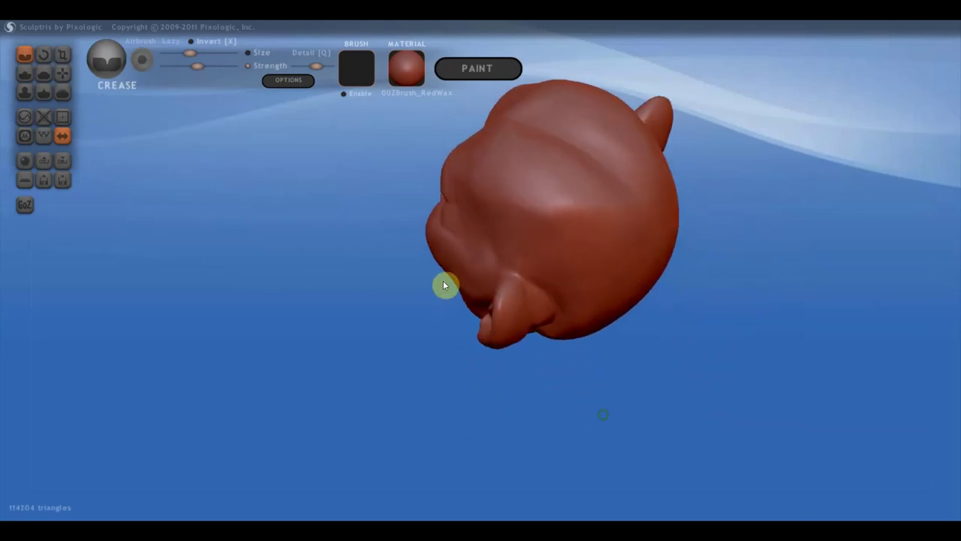
With Grab at a smaller Size, tug the area near the ear and refine its outline.
click(62, 73)
scroll(536, 293, up, 2)
scroll(547, 321, up, 2)
scroll(576, 346, down, 2)
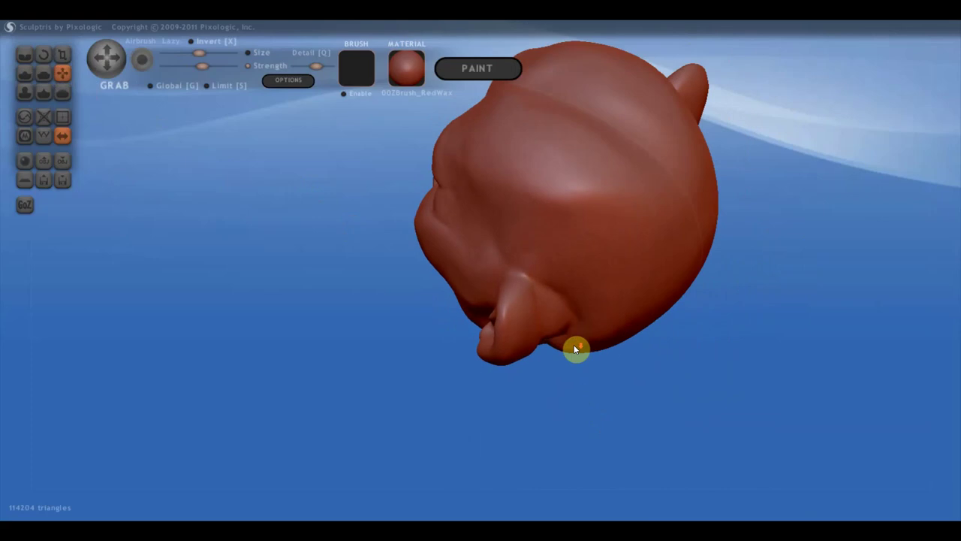
scroll(554, 317, down, 1)
drag(553, 316, 514, 312)
mouse_move(548, 303)
right_down()
mouse_move(588, 247)
mouse_move(747, 253)
mouse_move(756, 245)
right_up()
scroll(586, 210, up, 3)
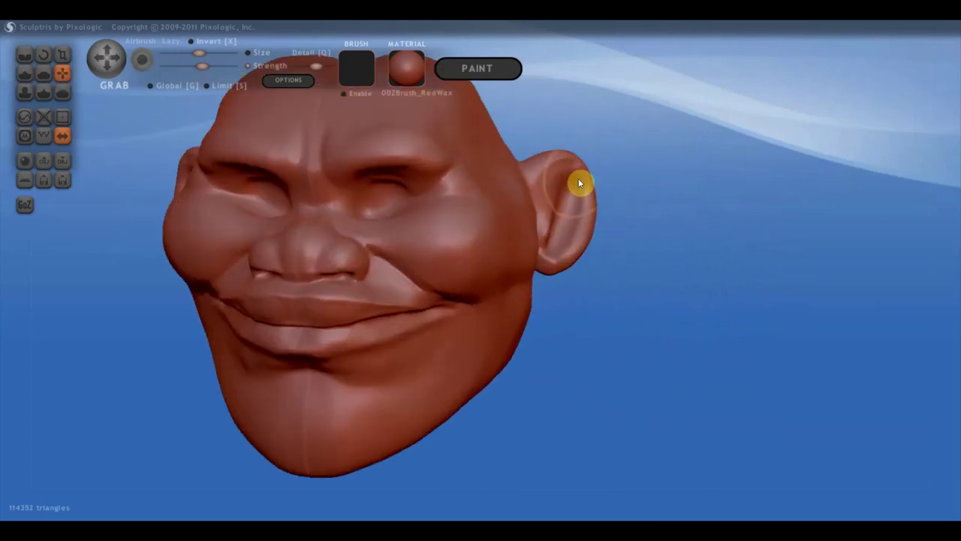
drag(199, 53, 190, 53)
mouse_move(537, 160)
mouse_down()
mouse_move(579, 185)
mouse_move(591, 243)
mouse_move(576, 251)
mouse_up()
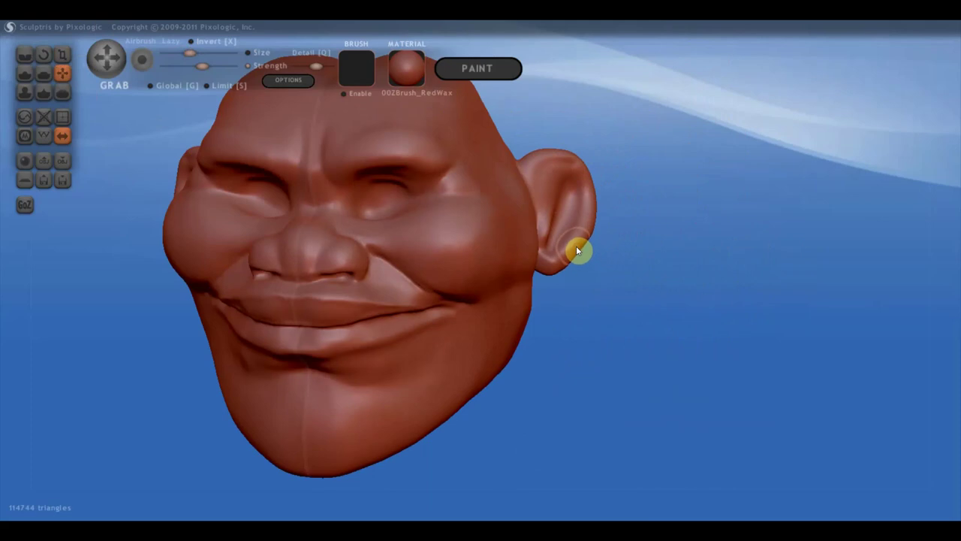
With Flatten, smooth the ear surface and its front edge.
click(42, 73)
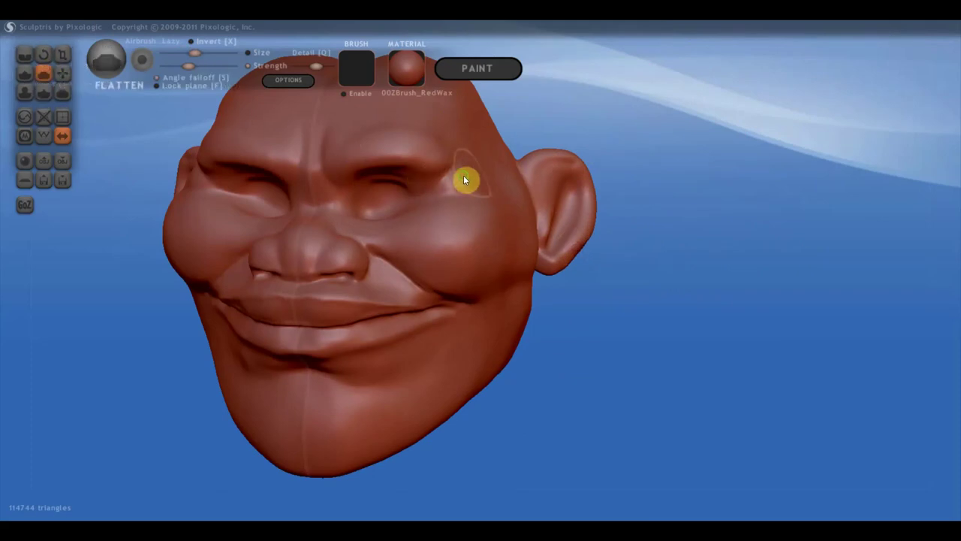
right_drag(463, 175, 600, 188)
drag(584, 176, 584, 166)
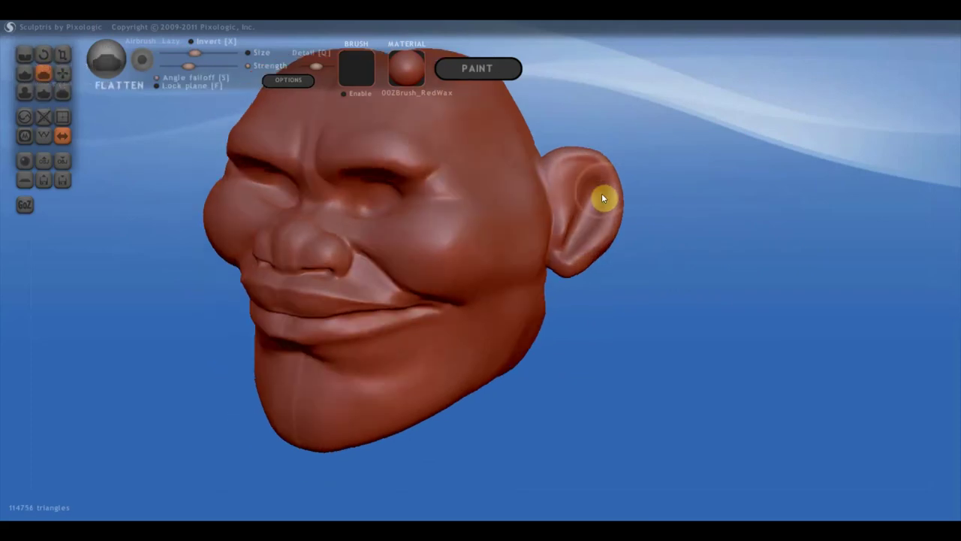
drag(584, 233, 588, 217)
right_drag(588, 217, 583, 191)
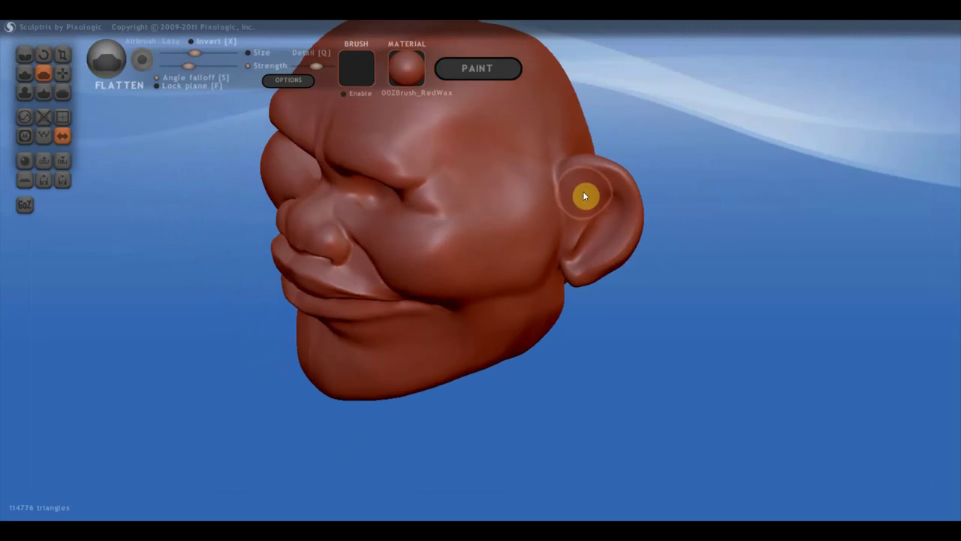
drag(582, 188, 568, 224)
mouse_move(568, 225)
right_down()
mouse_move(555, 246)
mouse_move(540, 237)
right_up()
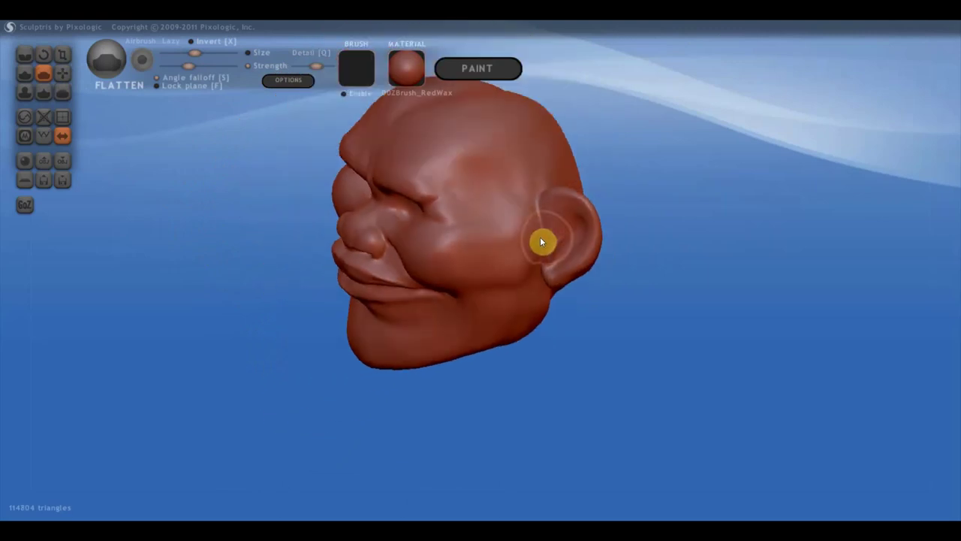
mouse_move(540, 237)
mouse_down()
mouse_move(503, 279)
mouse_move(532, 240)
mouse_up()
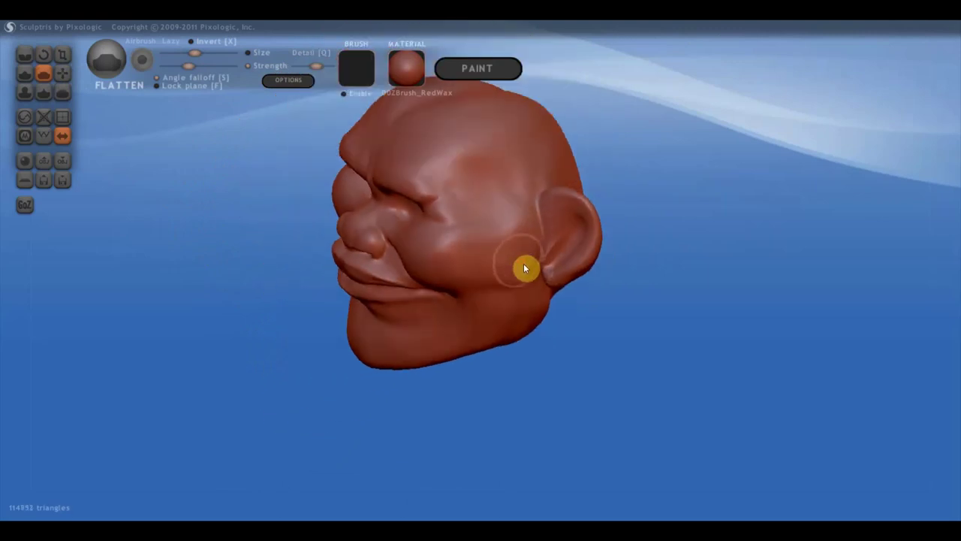
Smooth the torn geometry where the ear joins the cheek, then select the Draw brush.
mouse_move(508, 322)
mouse_down()
mouse_move(530, 262)
mouse_move(525, 279)
mouse_up()
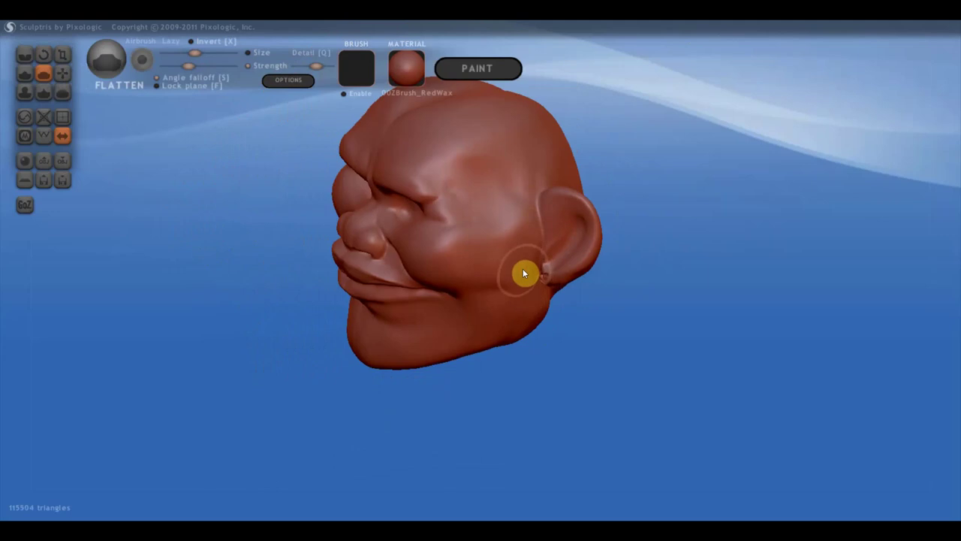
right_drag(524, 273, 540, 227)
scroll(570, 251, up, 2)
scroll(616, 248, up, 2)
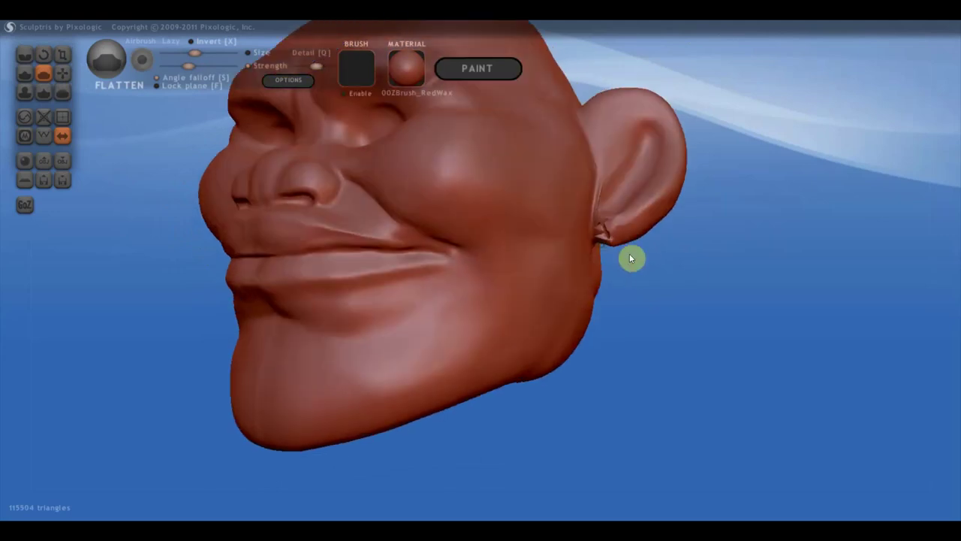
scroll(639, 248, up, 3)
mouse_move(749, 191)
mouse_down()
mouse_move(721, 191)
mouse_move(727, 203)
mouse_move(715, 155)
mouse_up()
scroll(725, 203, down, 3)
drag(739, 241, 679, 206)
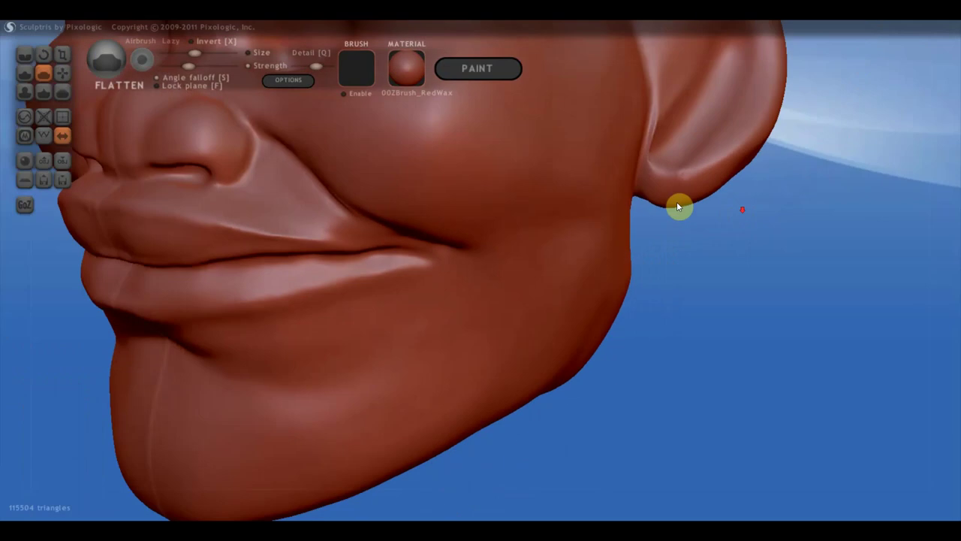
click(25, 73)
Show the wireframe and stroke the earlobe with Draw, undoing one bad bump.
click(43, 135)
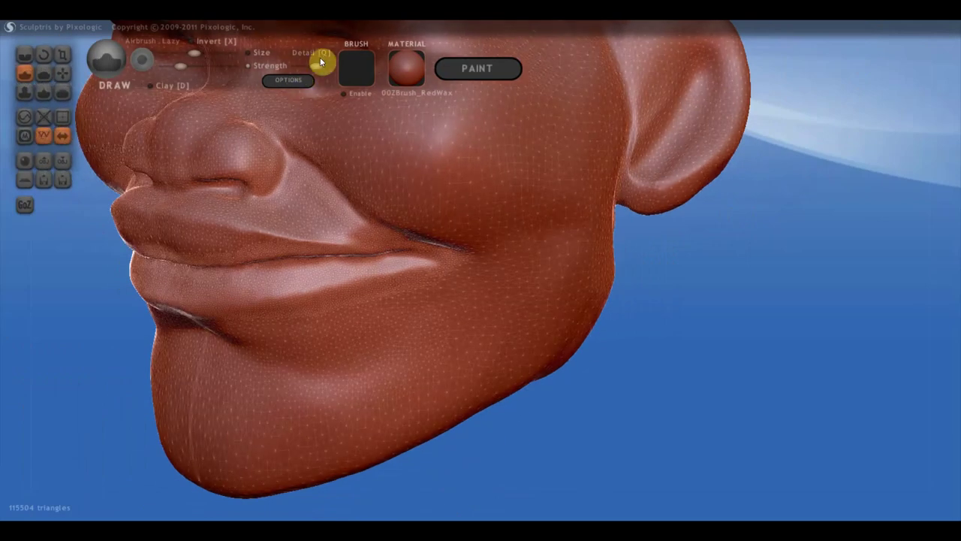
right_drag(327, 77, 659, 197)
mouse_move(609, 198)
mouse_down()
mouse_move(611, 207)
mouse_move(602, 205)
mouse_up()
key(ctrl+z)
Raise the brush strength and sculpt the earlobe surface with short downward strokes.
drag(317, 66, 323, 67)
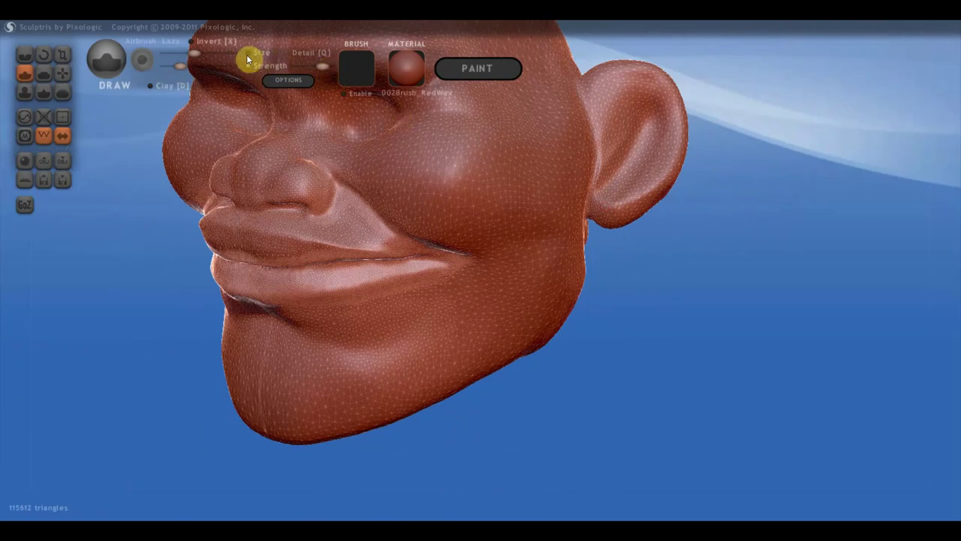
mouse_move(614, 193)
mouse_down()
mouse_move(617, 213)
mouse_move(613, 201)
mouse_move(609, 215)
mouse_move(620, 212)
mouse_move(608, 224)
mouse_up()
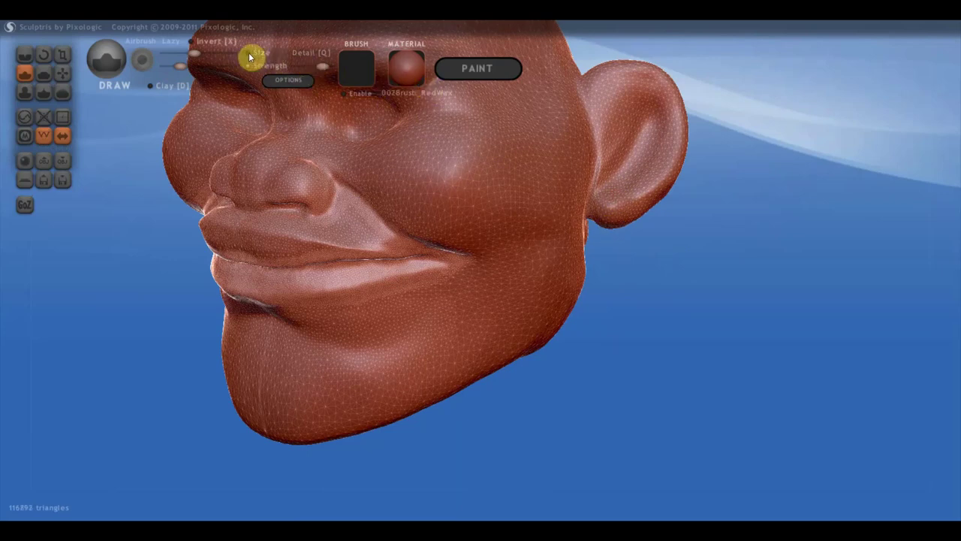
drag(617, 187, 615, 204)
mouse_move(610, 201)
mouse_down()
mouse_move(616, 218)
mouse_move(630, 211)
mouse_move(581, 221)
mouse_up()
scroll(639, 102, up, 2)
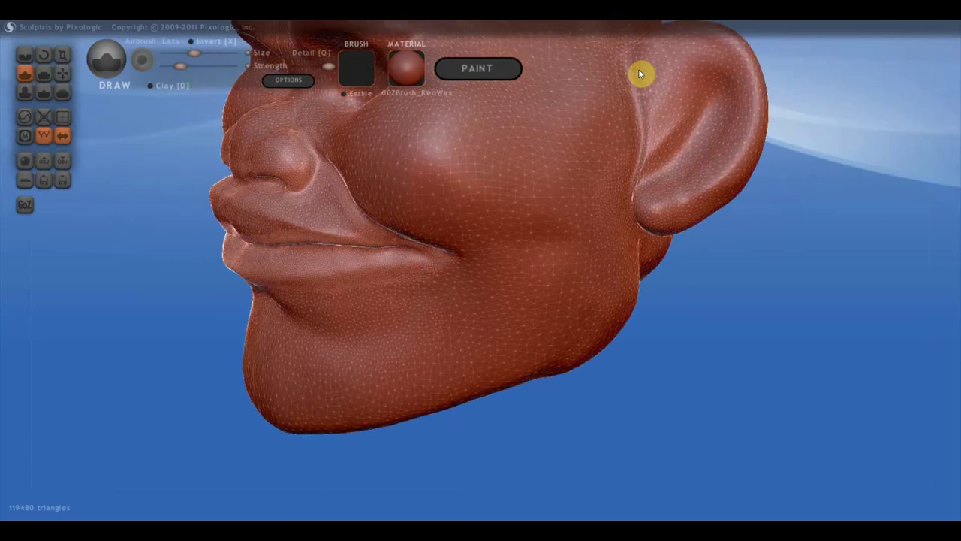
Build up the upper ear, then at higher strength sculpt its inner folds and hollow.
mouse_move(640, 74)
mouse_down()
mouse_move(654, 51)
mouse_move(721, 51)
mouse_up()
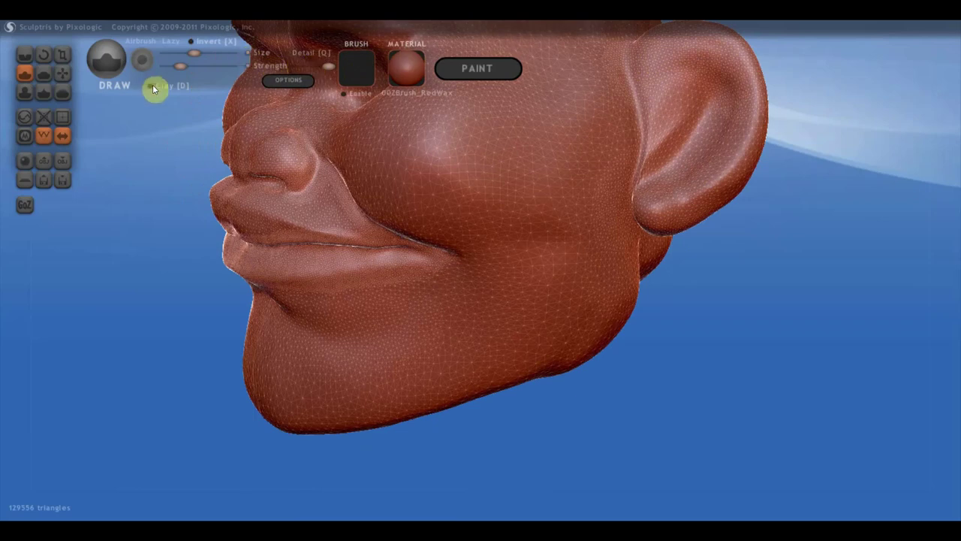
drag(187, 68, 193, 67)
right_drag(571, 110, 589, 111)
mouse_move(599, 117)
mouse_down()
mouse_move(626, 97)
mouse_move(656, 110)
mouse_move(632, 122)
mouse_move(643, 100)
mouse_move(680, 140)
mouse_move(622, 148)
mouse_move(645, 134)
mouse_move(626, 191)
mouse_move(615, 144)
mouse_move(633, 131)
mouse_move(623, 143)
mouse_move(651, 150)
mouse_move(638, 140)
mouse_move(638, 182)
mouse_move(629, 148)
mouse_move(646, 157)
mouse_move(643, 175)
mouse_move(646, 161)
mouse_move(620, 197)
mouse_move(635, 142)
mouse_move(654, 148)
mouse_move(635, 206)
mouse_move(656, 153)
mouse_up()
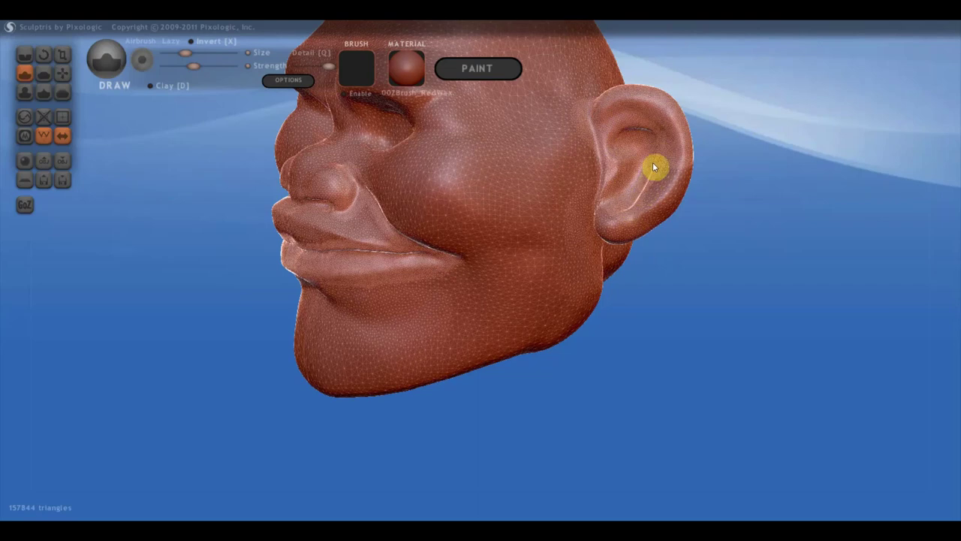
mouse_move(676, 194)
mouse_down()
mouse_move(698, 195)
mouse_move(673, 194)
mouse_up()
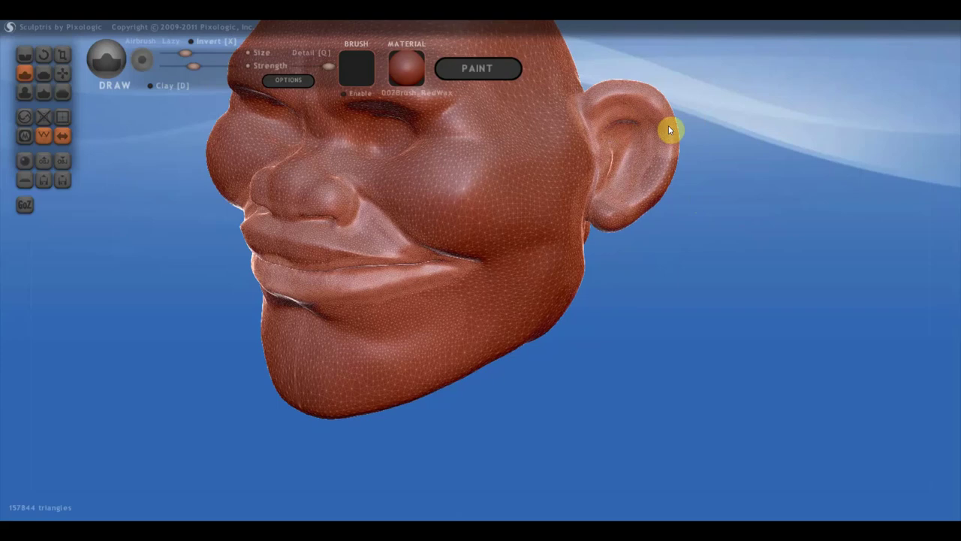
Hide the wireframe and refine the ear surface, inner bowl, earlobe and rim.
click(44, 135)
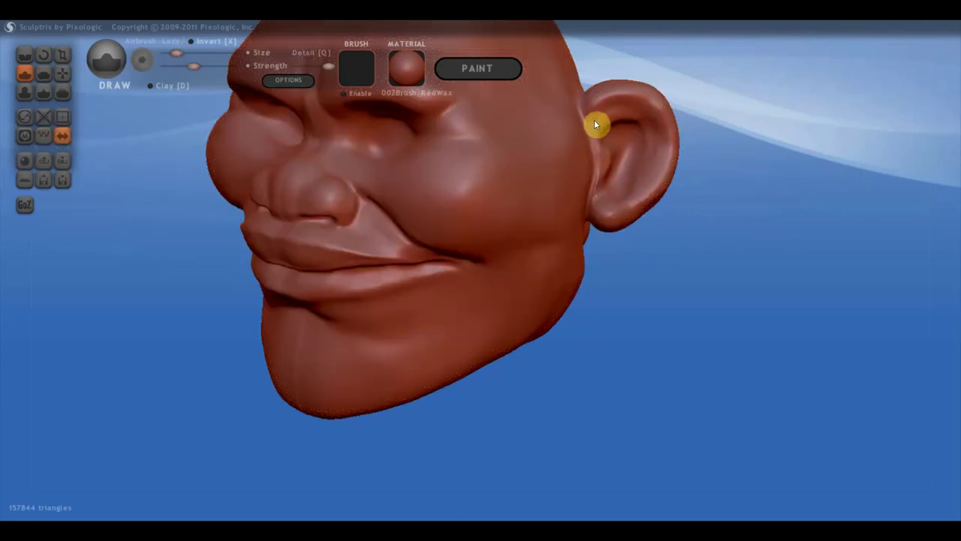
mouse_move(594, 124)
mouse_down()
mouse_move(621, 110)
mouse_move(652, 122)
mouse_move(640, 108)
mouse_move(617, 105)
mouse_move(603, 117)
mouse_move(650, 135)
mouse_move(639, 176)
mouse_up()
mouse_move(600, 143)
mouse_down()
mouse_move(613, 150)
mouse_move(594, 201)
mouse_move(602, 195)
mouse_up()
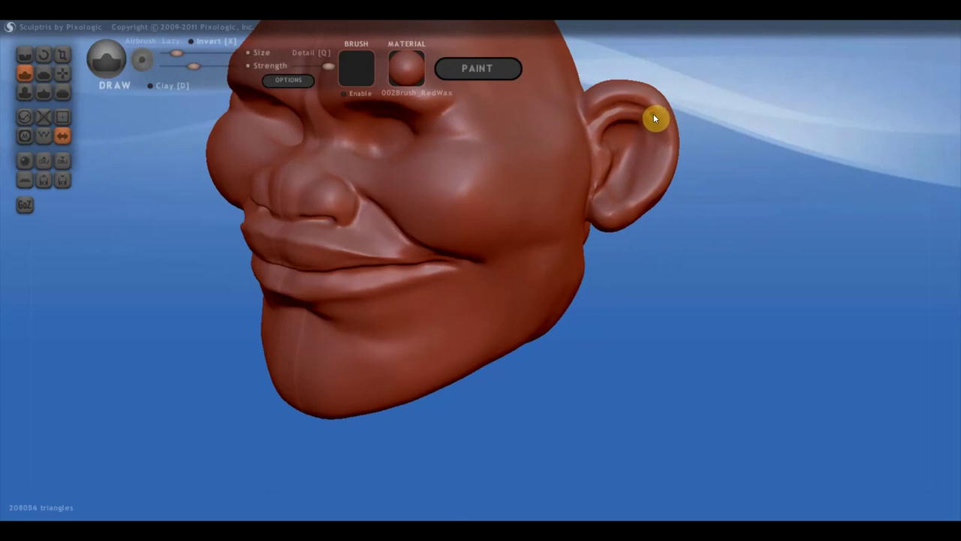
mouse_move(654, 113)
mouse_down()
mouse_move(659, 161)
mouse_move(635, 198)
mouse_move(651, 113)
mouse_move(659, 158)
mouse_move(636, 198)
mouse_move(648, 138)
mouse_move(629, 180)
mouse_move(647, 129)
mouse_up()
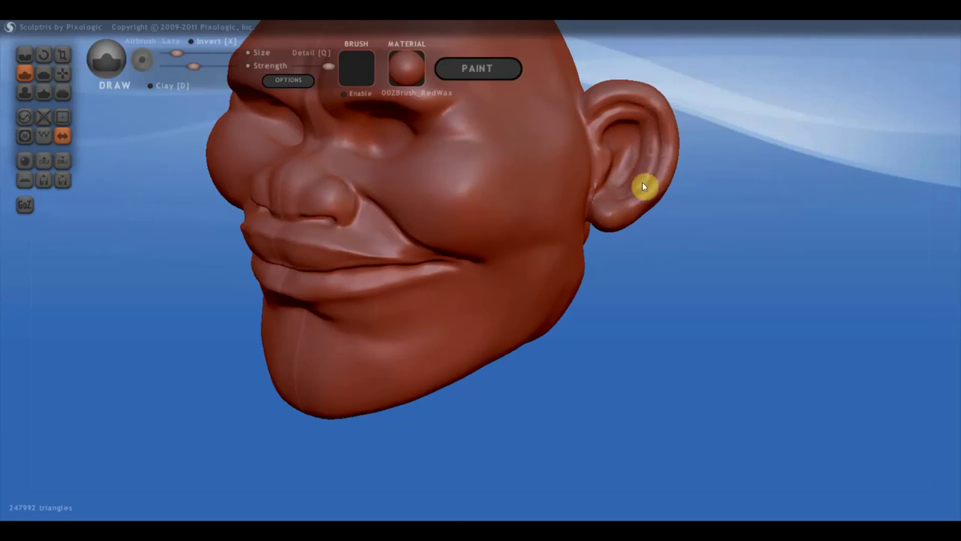
Carve a crease under the right eye and another down the cheek toward the jaw.
mouse_move(642, 178)
right_down()
mouse_move(636, 257)
mouse_move(664, 253)
mouse_move(617, 264)
right_up()
scroll(618, 263, down, 2)
scroll(571, 259, up, 4)
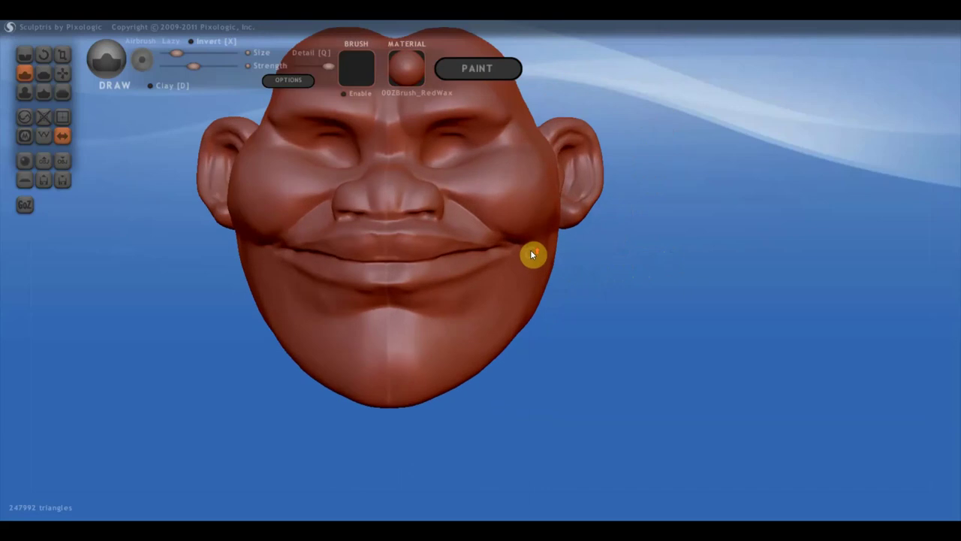
mouse_move(508, 203)
right_down()
mouse_move(500, 230)
mouse_move(483, 191)
mouse_move(517, 158)
right_up()
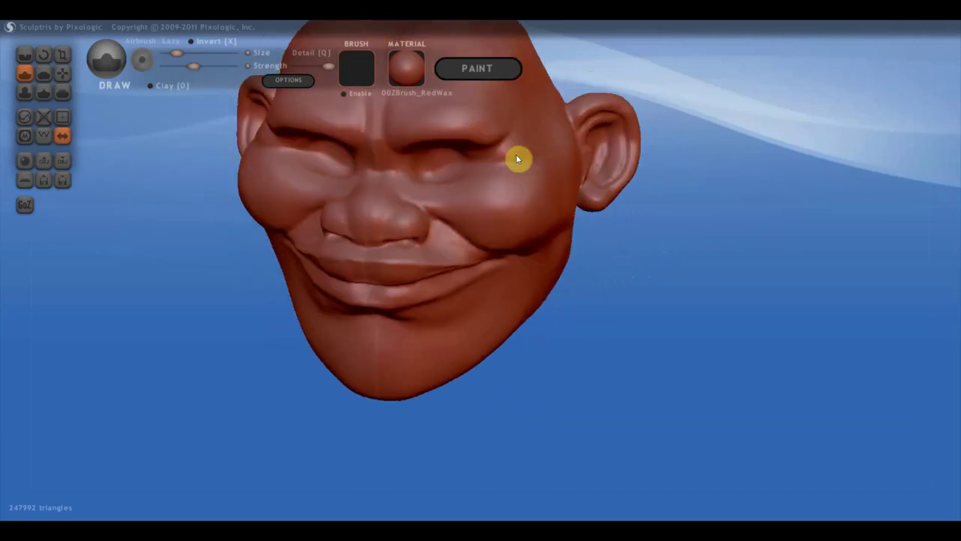
mouse_move(517, 119)
mouse_down()
mouse_move(489, 157)
mouse_move(533, 145)
mouse_move(532, 157)
mouse_up()
mouse_move(494, 166)
right_down()
mouse_move(536, 179)
mouse_move(507, 176)
mouse_move(496, 212)
right_up()
mouse_move(474, 219)
mouse_down()
mouse_move(508, 232)
mouse_move(526, 270)
mouse_up()
mouse_move(584, 258)
right_down()
mouse_move(642, 248)
mouse_move(611, 236)
right_up()
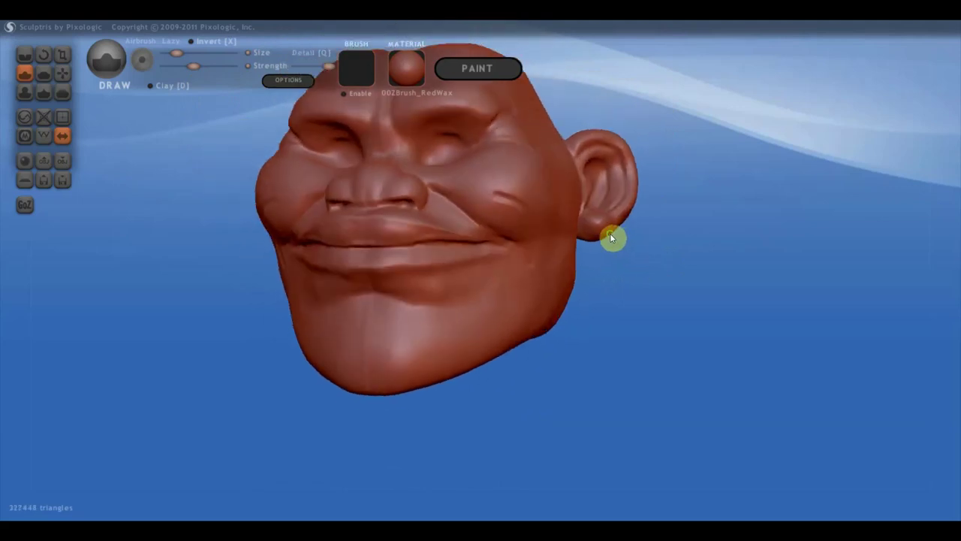
With the Crease brush, deepen the cheek line and crease the lip corners, undoing one stroke.
click(25, 55)
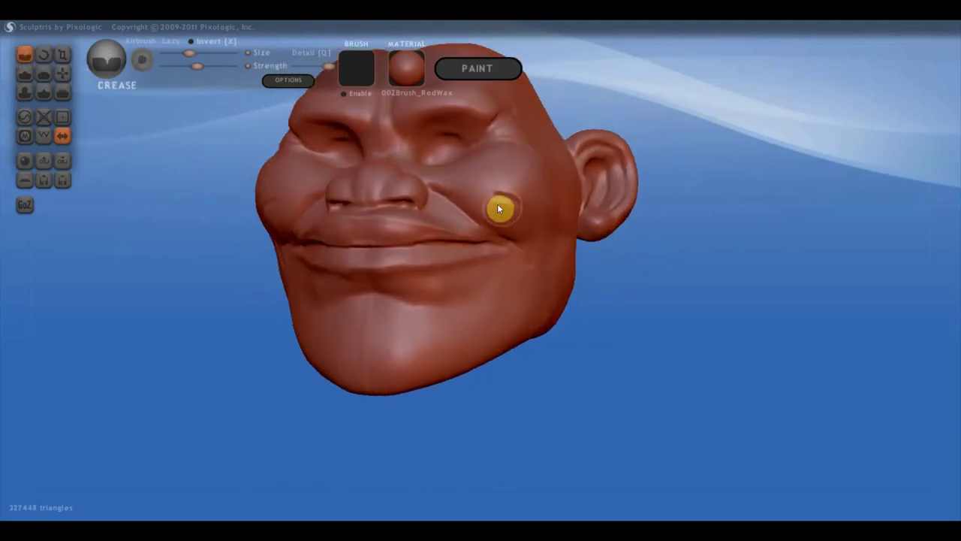
mouse_move(512, 205)
mouse_down()
mouse_move(530, 228)
mouse_move(534, 262)
mouse_up()
right_drag(528, 266, 496, 305)
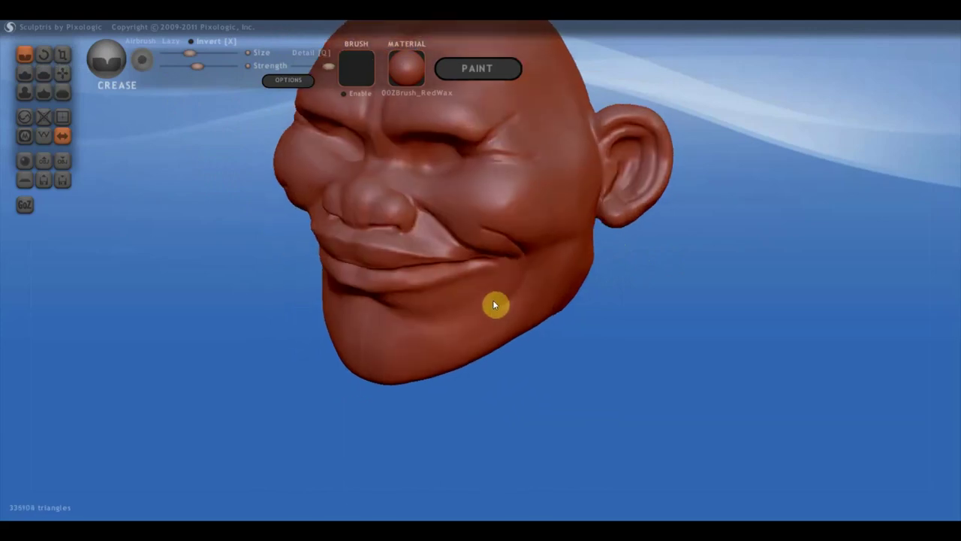
drag(492, 298, 478, 256)
key(ctrl+z)
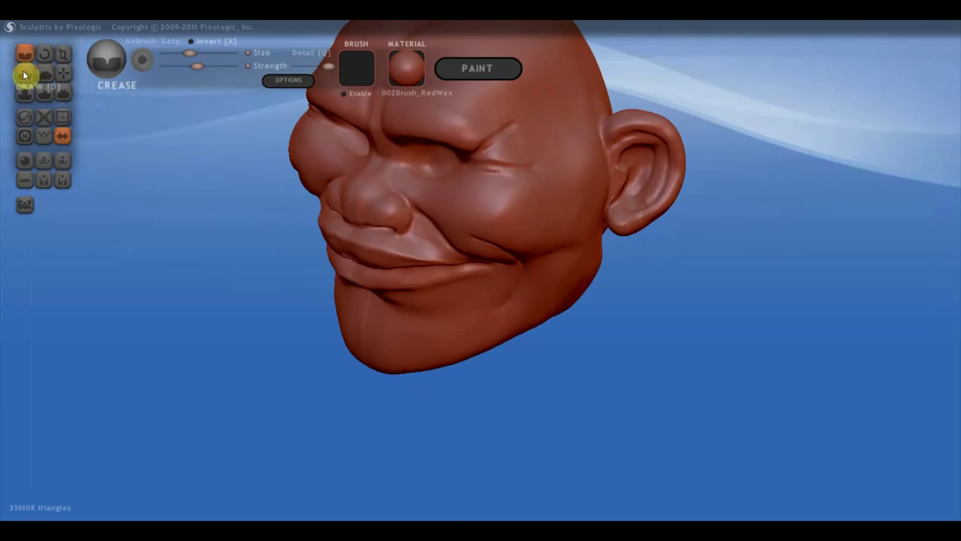
Switch back to Draw and build up a small bulge on the cheek.
click(25, 73)
right_drag(459, 227, 301, 129)
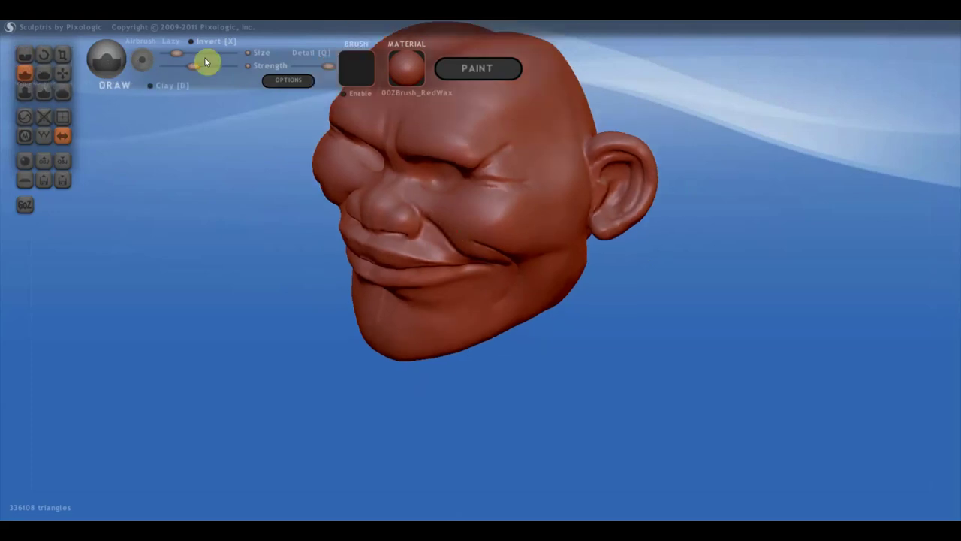
right_drag(443, 228, 454, 260)
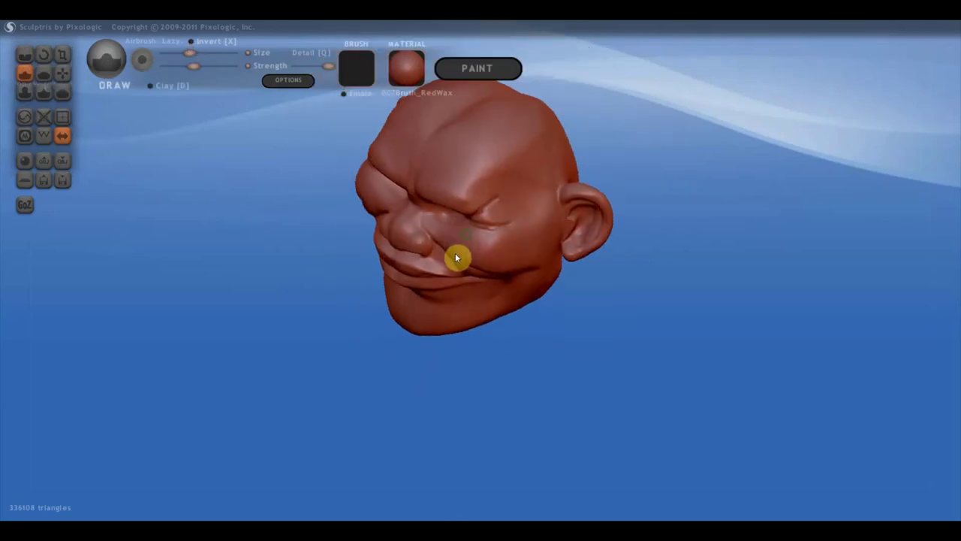
mouse_move(454, 261)
mouse_down()
mouse_move(469, 261)
mouse_move(463, 253)
mouse_move(492, 263)
mouse_up()
right_drag(491, 262, 471, 252)
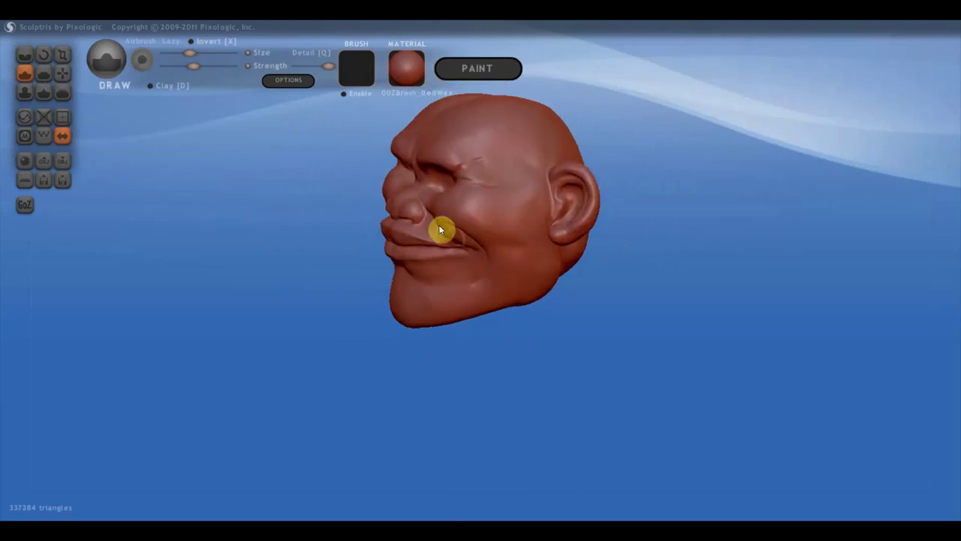
scroll(488, 252, down, 2)
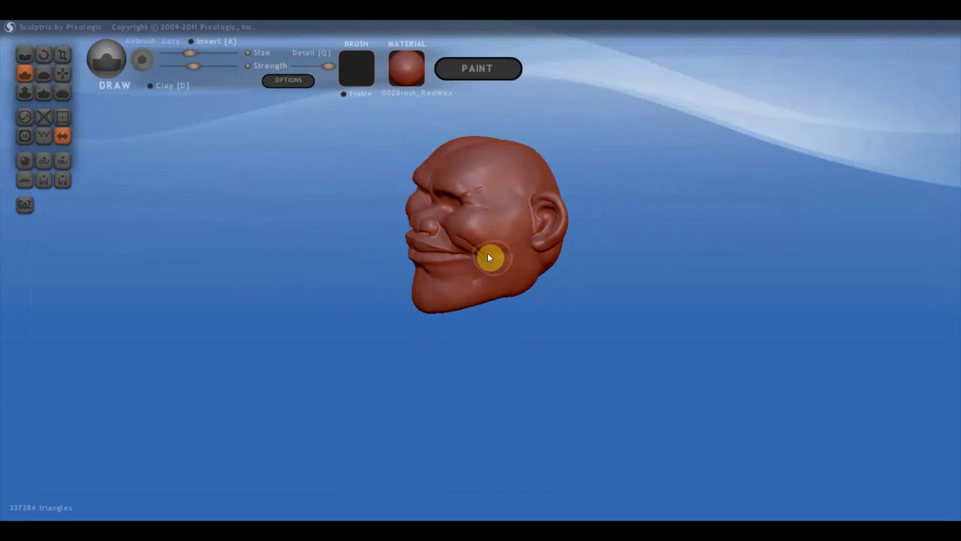
mouse_move(478, 244)
mouse_down()
mouse_move(489, 292)
mouse_move(440, 308)
mouse_move(403, 290)
mouse_move(451, 290)
mouse_move(458, 259)
mouse_move(443, 301)
mouse_move(456, 305)
mouse_move(489, 271)
mouse_move(466, 296)
mouse_up()
Orbit the head to a near-front view, then tilt it to look from above.
scroll(456, 254, down, 2)
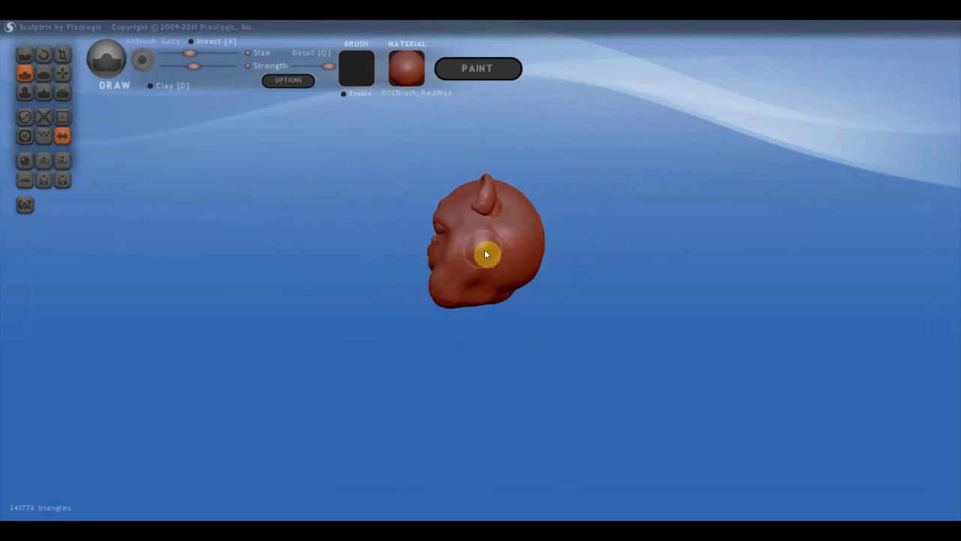
drag(485, 255, 477, 280)
right_drag(478, 280, 675, 327)
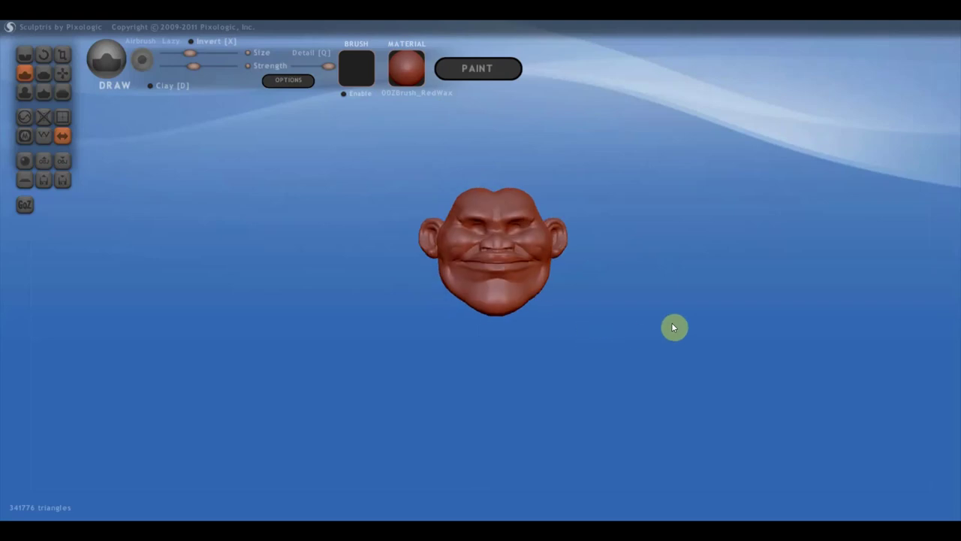
scroll(658, 326, up, 3)
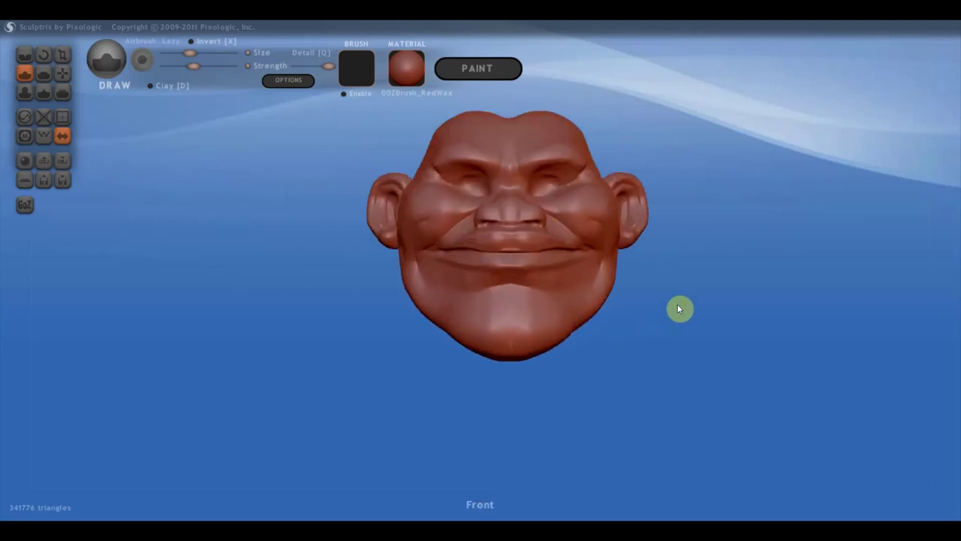
mouse_move(679, 309)
right_down()
mouse_move(648, 312)
mouse_move(615, 334)
right_up()
scroll(610, 334, up, 2)
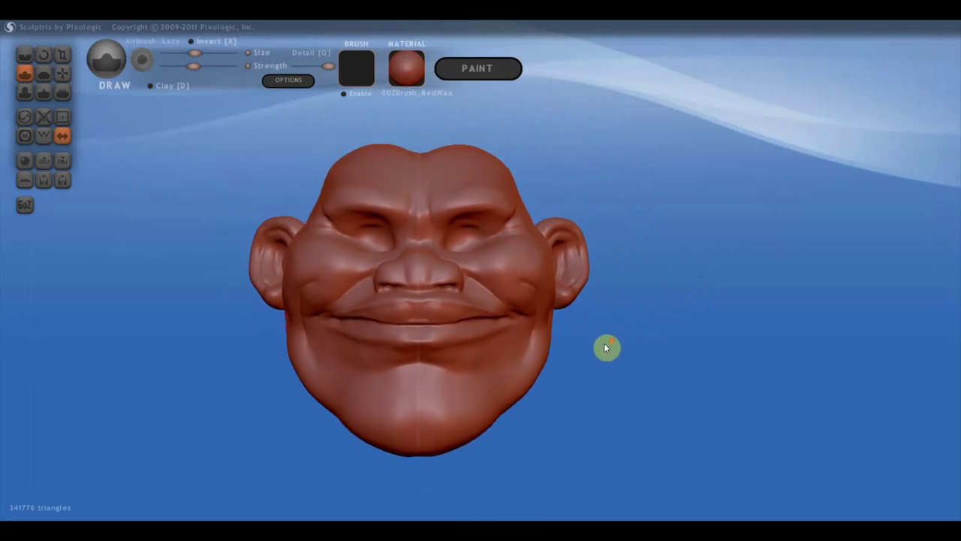
scroll(594, 353, down, 2)
scroll(590, 346, down, 1)
drag(577, 321, 577, 369)
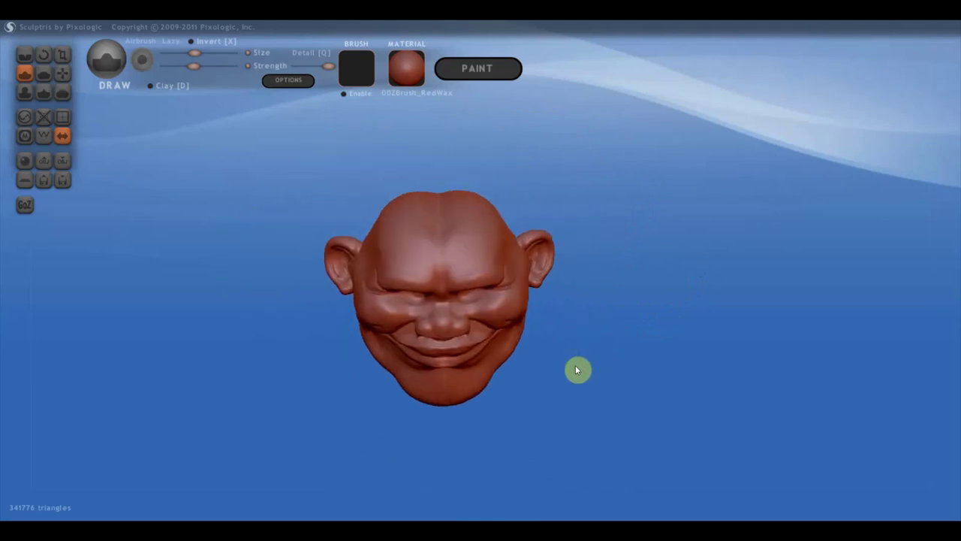
With the Grab brush, nudge the jaw line and pull the chin slightly lower.
click(62, 73)
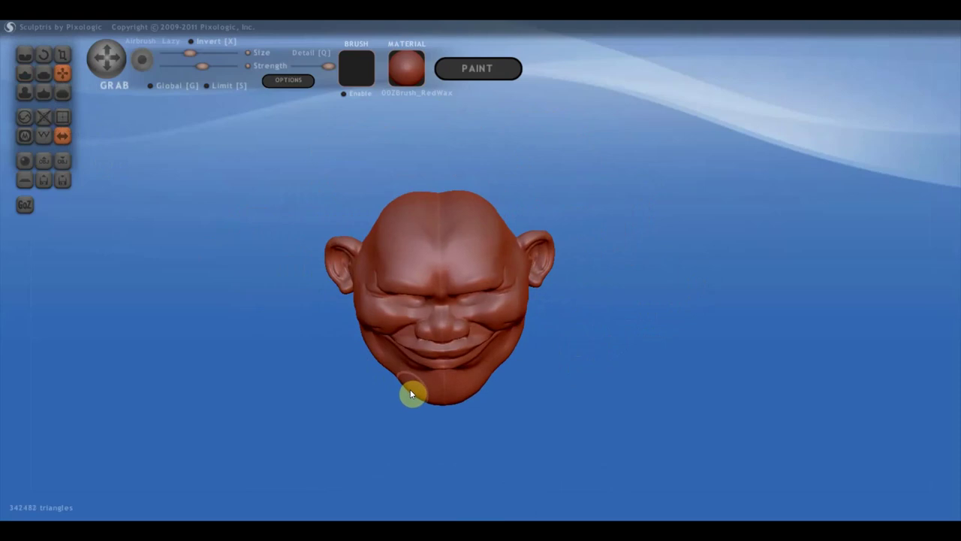
mouse_move(380, 365)
mouse_down()
mouse_move(408, 310)
mouse_move(407, 276)
mouse_up()
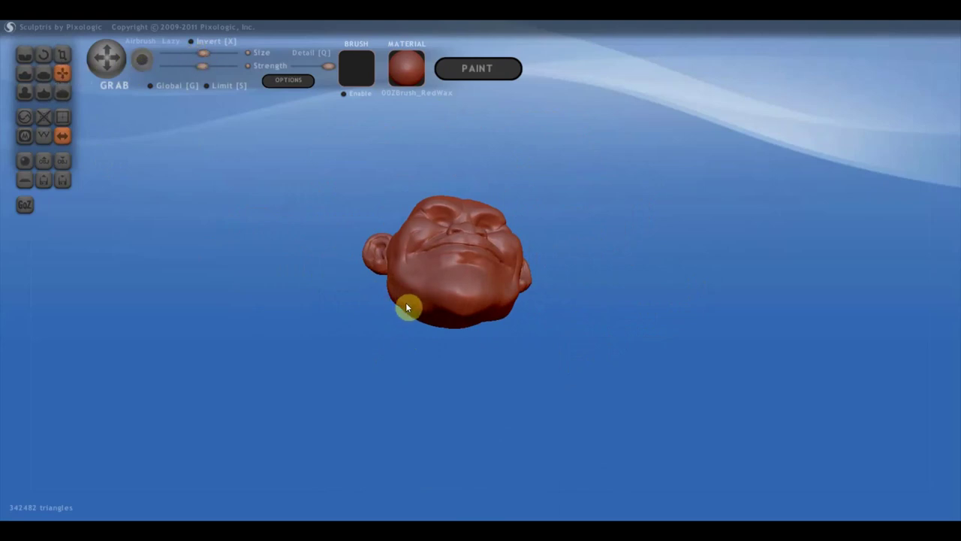
scroll(395, 303, up, 3)
scroll(391, 308, up, 1)
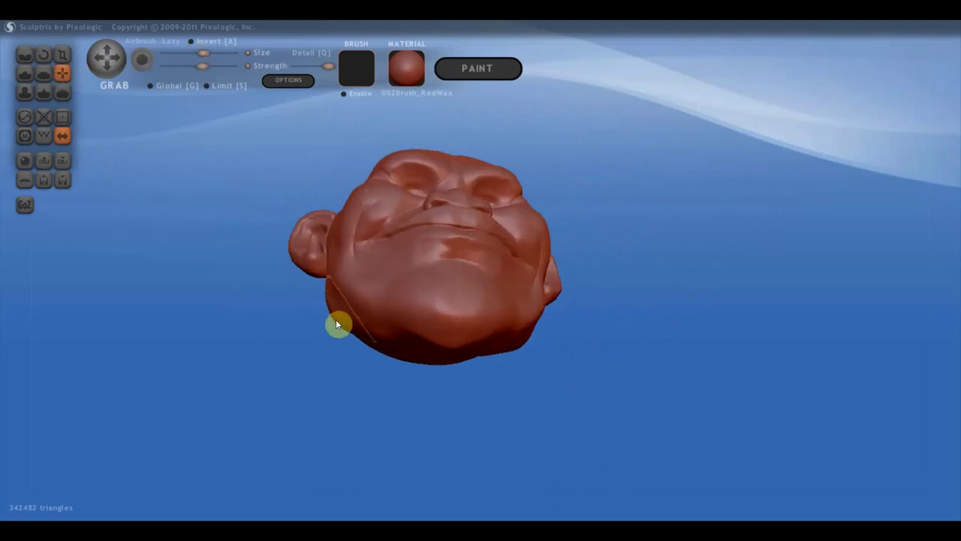
drag(327, 315, 478, 371)
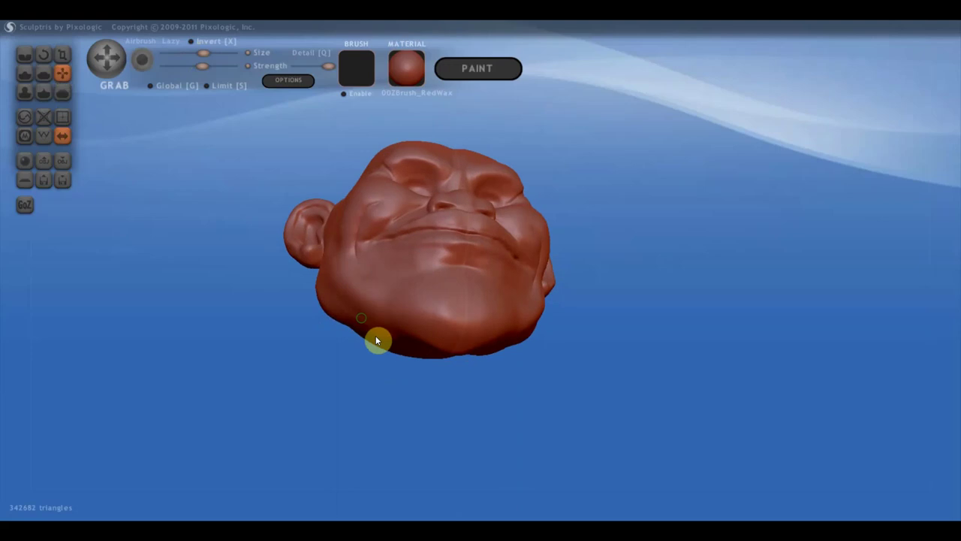
scroll(457, 360, down, 2)
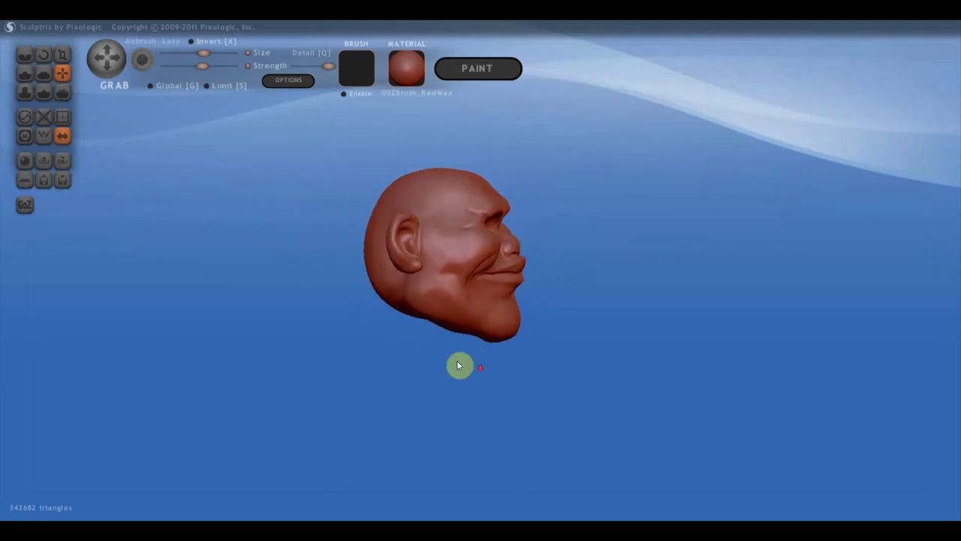
mouse_move(426, 311)
mouse_down()
mouse_move(425, 330)
mouse_move(466, 337)
mouse_up()
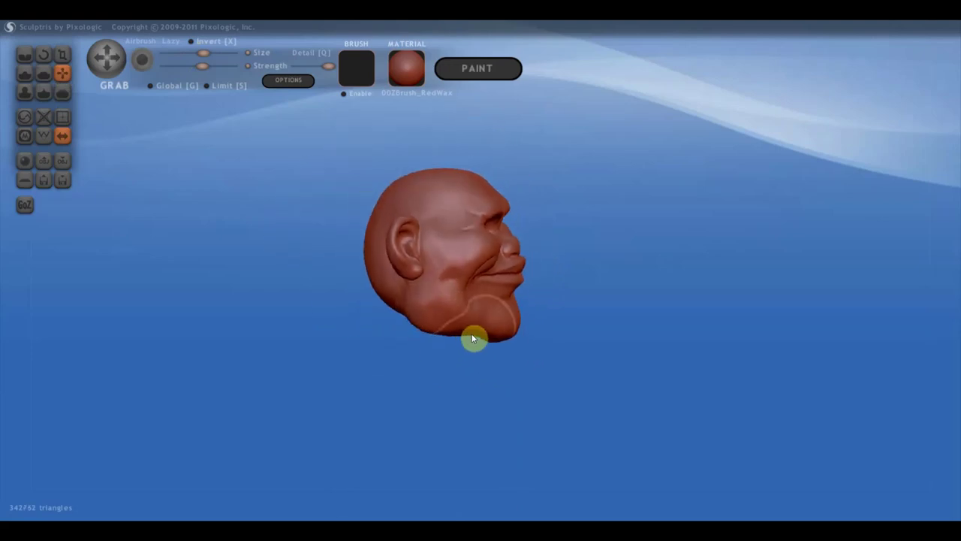
scroll(474, 335, up, 2)
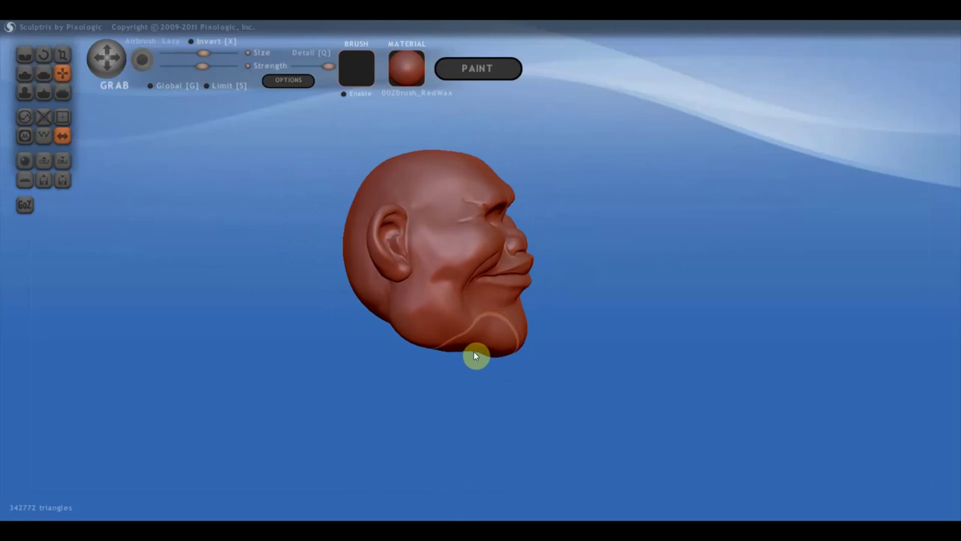
drag(474, 350, 475, 355)
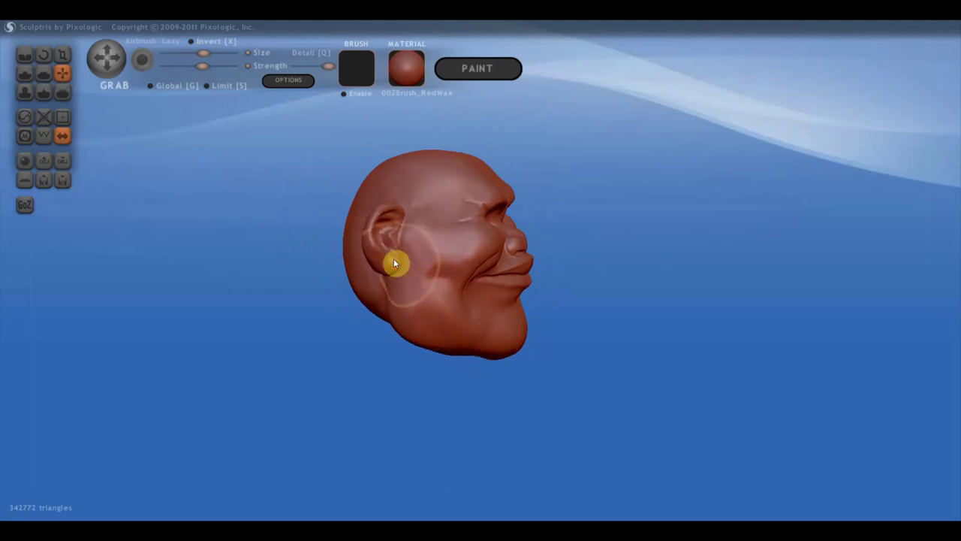
Pull the ear outward and round out the back and top of the skull, undoing a stray crease.
drag(395, 263, 382, 240)
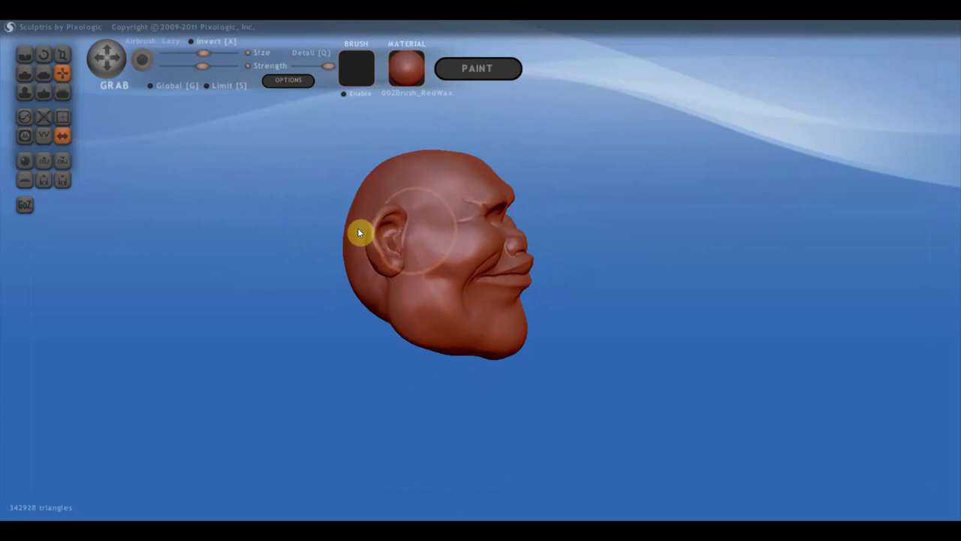
drag(349, 213, 355, 198)
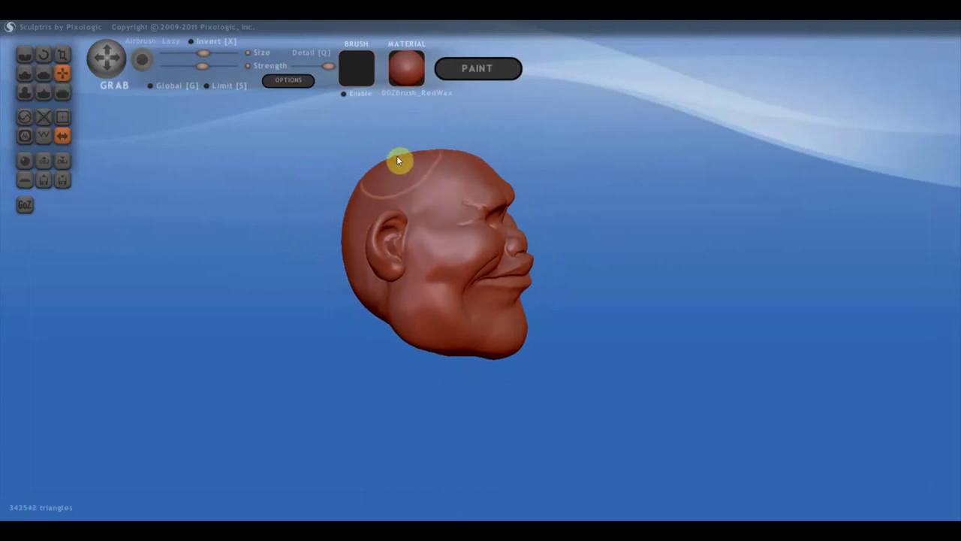
mouse_move(398, 155)
mouse_down()
mouse_move(425, 187)
mouse_move(456, 192)
mouse_up()
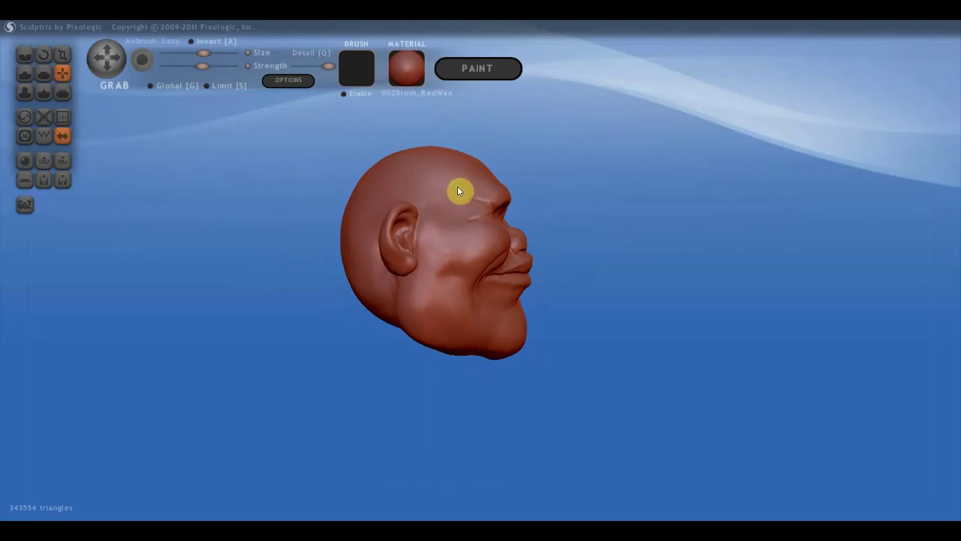
scroll(456, 190, down, 2)
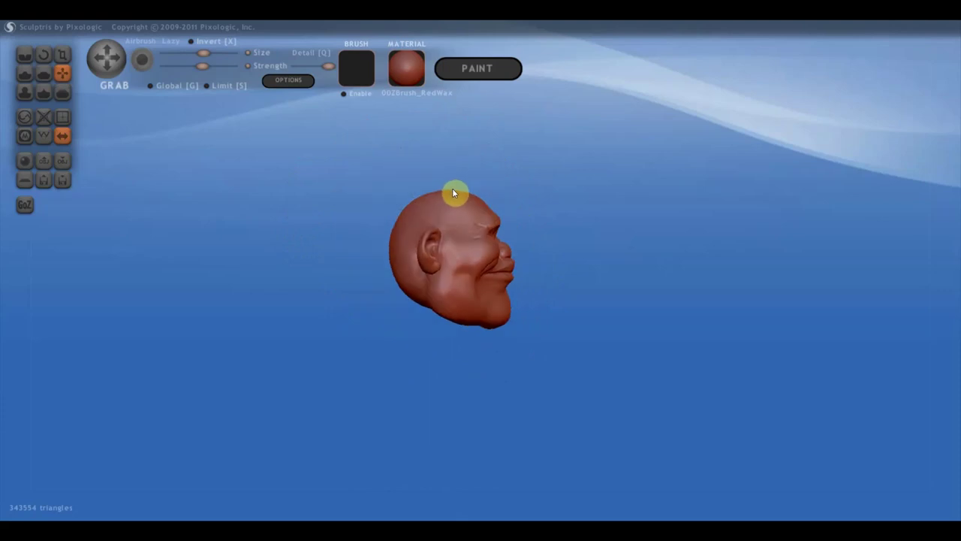
drag(453, 194, 456, 197)
key(ctrl+z)
Reshape the cheek toward the chin, the chin area, and the mouth corners and lips.
drag(480, 230, 497, 328)
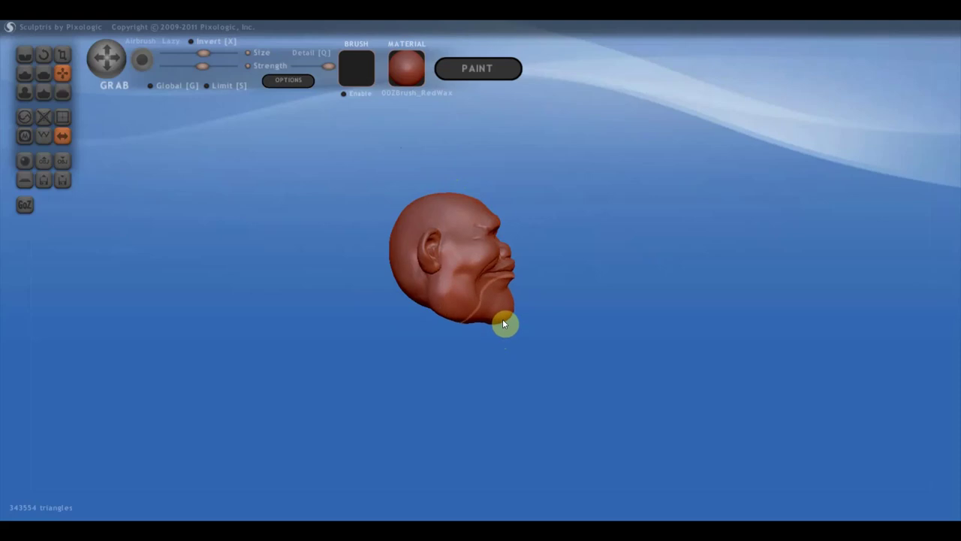
drag(502, 318, 384, 308)
scroll(457, 290, up, 3)
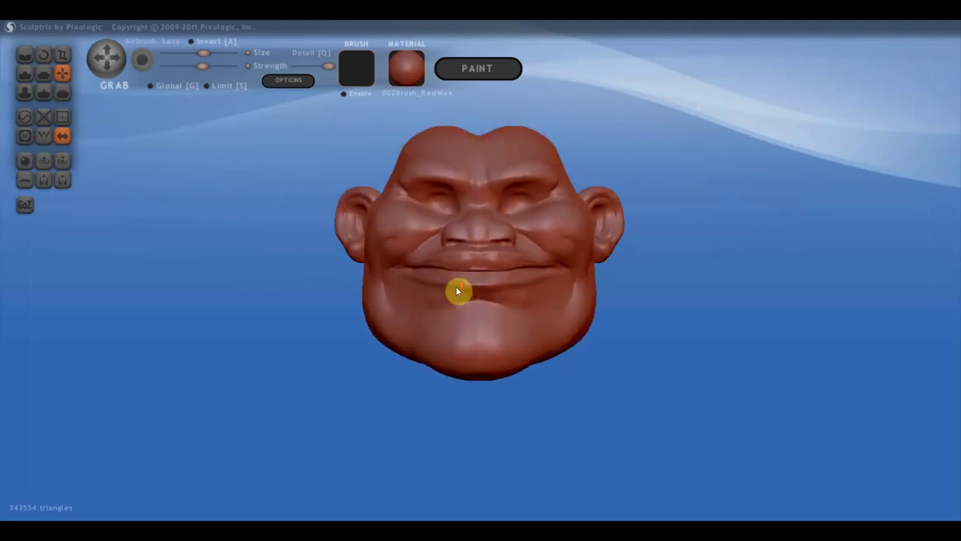
drag(441, 358, 445, 359)
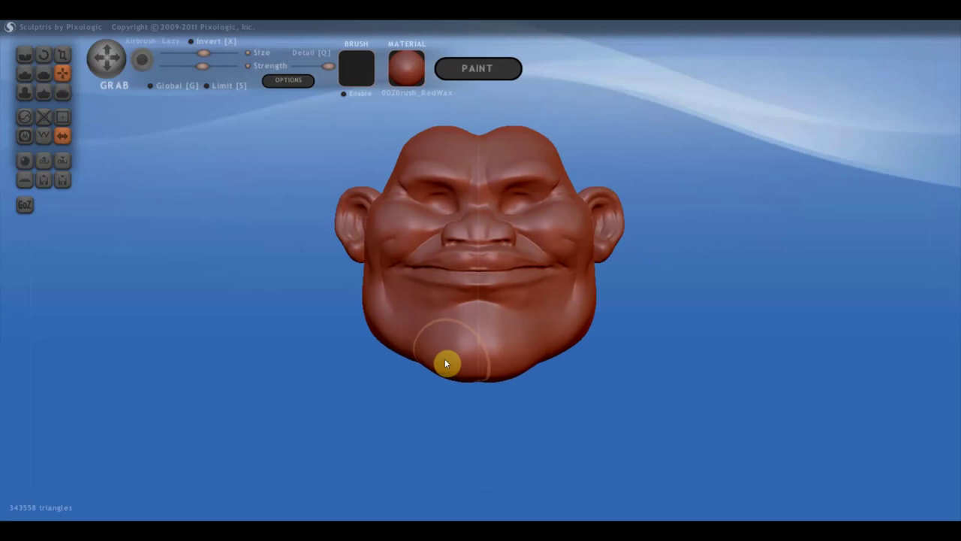
right_drag(445, 358, 373, 344)
scroll(421, 308, up, 3)
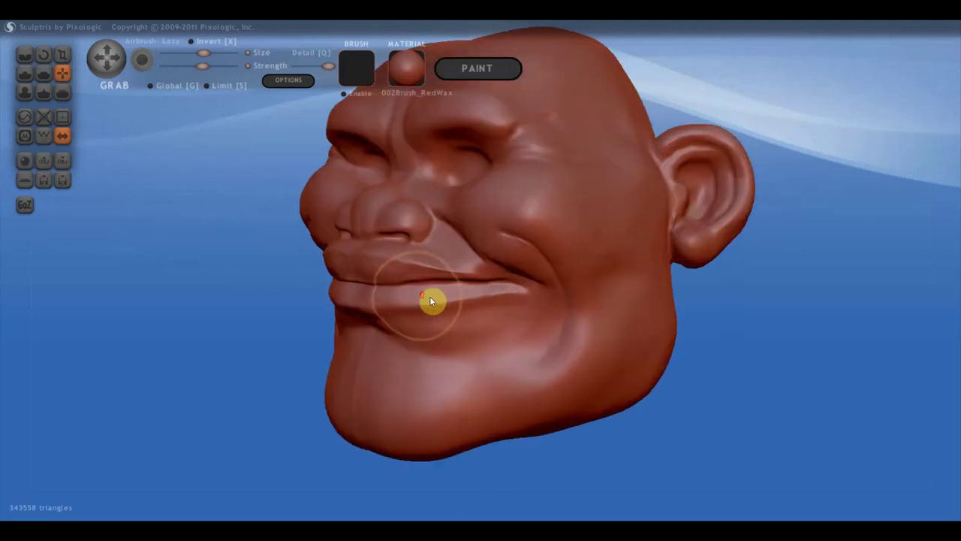
drag(478, 300, 500, 304)
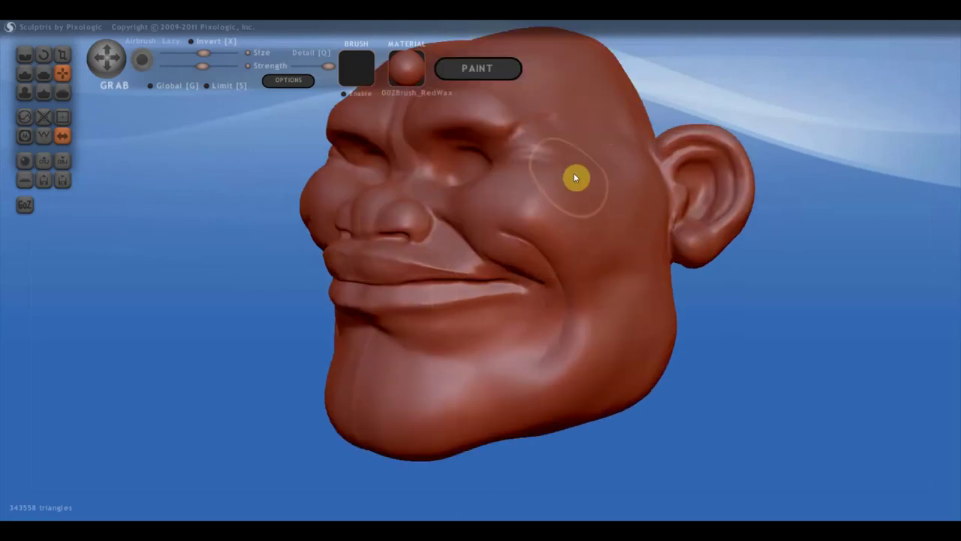
mouse_move(459, 240)
right_down()
mouse_move(614, 269)
mouse_move(636, 255)
right_up()
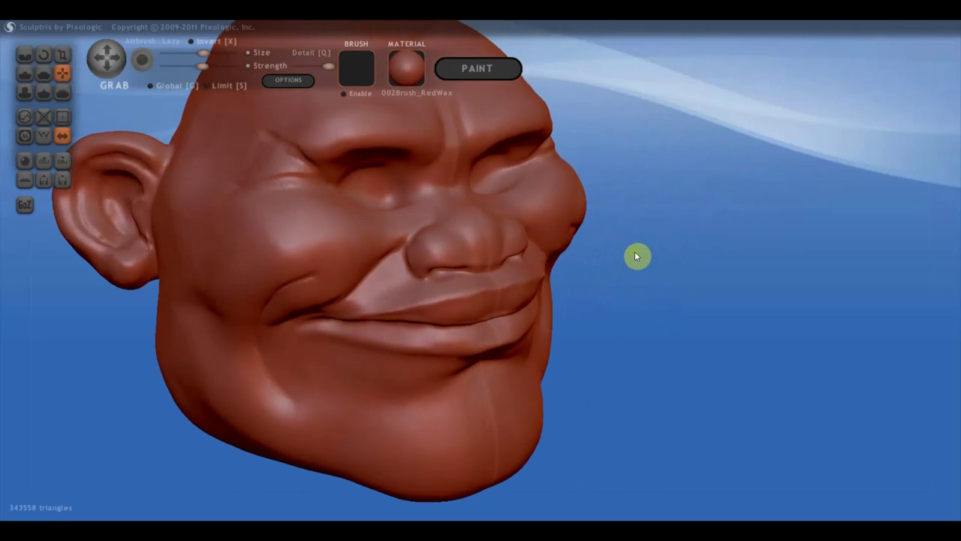
With a smaller Draw brush, build up the nose and smooth away the bump beside the nostril.
click(25, 72)
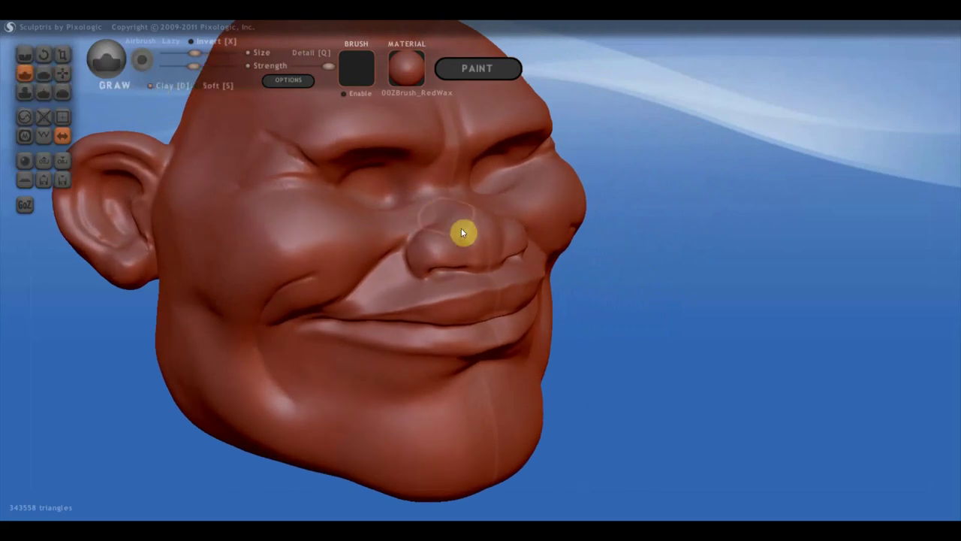
drag(194, 53, 186, 53)
mouse_move(481, 226)
mouse_down()
mouse_move(491, 244)
mouse_move(466, 230)
mouse_move(460, 237)
mouse_move(473, 257)
mouse_move(399, 268)
mouse_move(429, 247)
mouse_move(430, 269)
mouse_move(418, 268)
mouse_move(425, 242)
mouse_move(423, 260)
mouse_move(406, 250)
mouse_up()
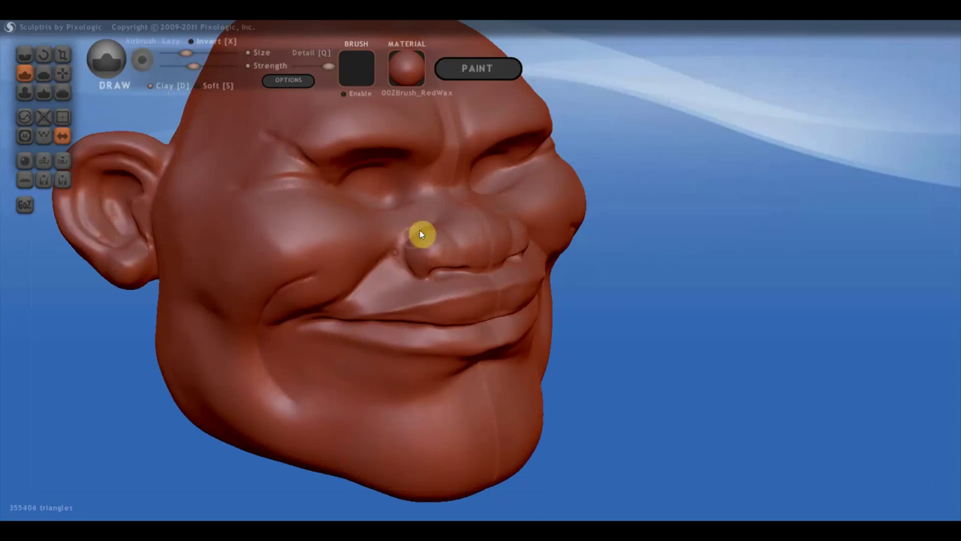
mouse_move(428, 215)
shift+mouse_down()
mouse_move(399, 224)
mouse_move(369, 264)
mouse_move(281, 324)
mouse_move(271, 362)
mouse_move(279, 320)
mouse_move(275, 353)
shift+mouse_up()
Carve and deepen a curved smile crease along the cheek from the mouth corner.
drag(273, 320, 299, 307)
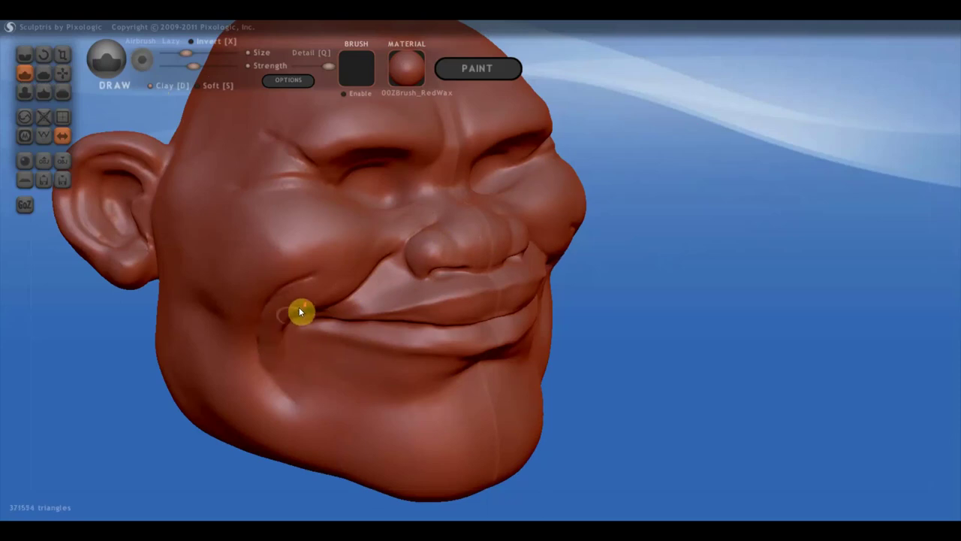
scroll(383, 284, down, 3)
mouse_move(375, 276)
mouse_down()
mouse_move(337, 274)
mouse_move(311, 323)
mouse_move(380, 261)
mouse_up()
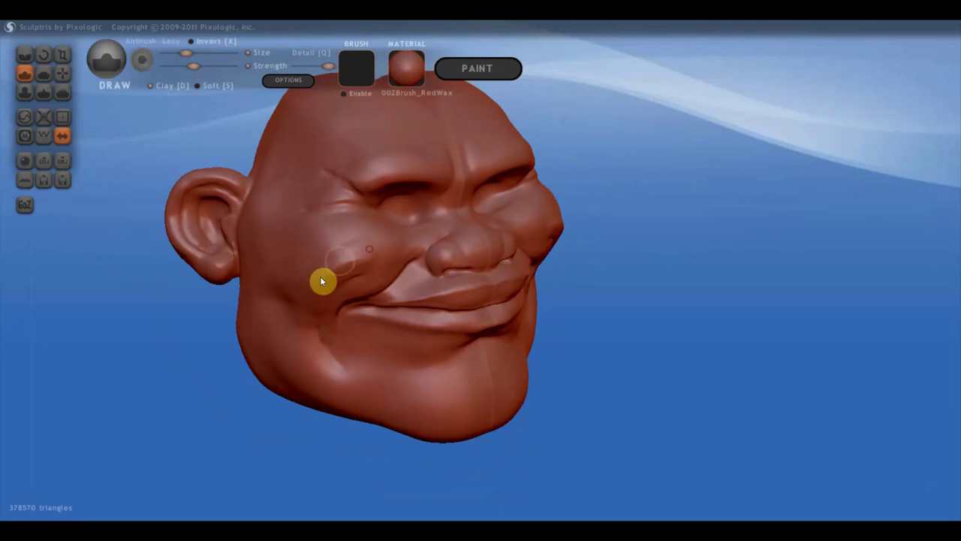
mouse_move(320, 279)
mouse_down()
mouse_move(374, 243)
mouse_move(312, 267)
mouse_move(366, 233)
mouse_move(303, 286)
mouse_move(376, 240)
mouse_move(295, 281)
mouse_move(349, 269)
mouse_up()
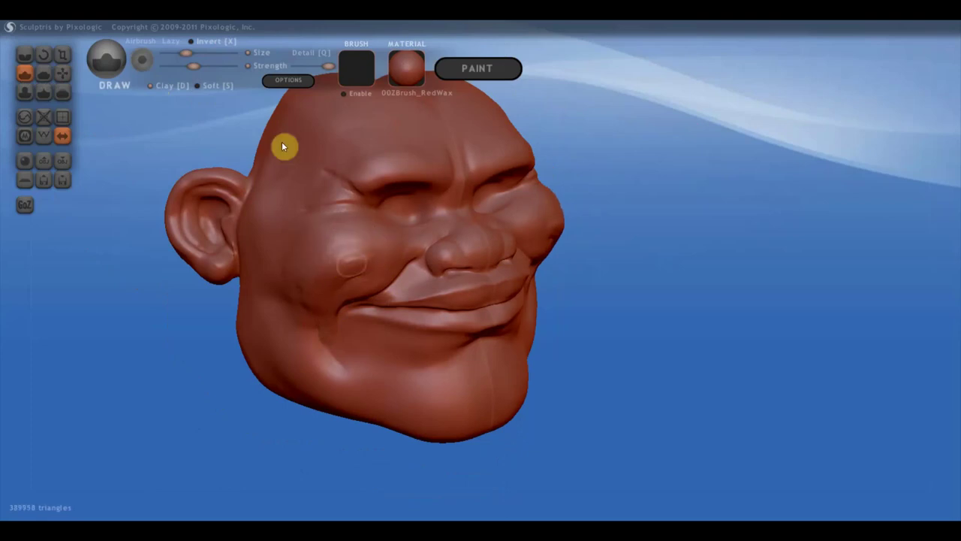
drag(185, 53, 208, 52)
scroll(352, 256, up, 3)
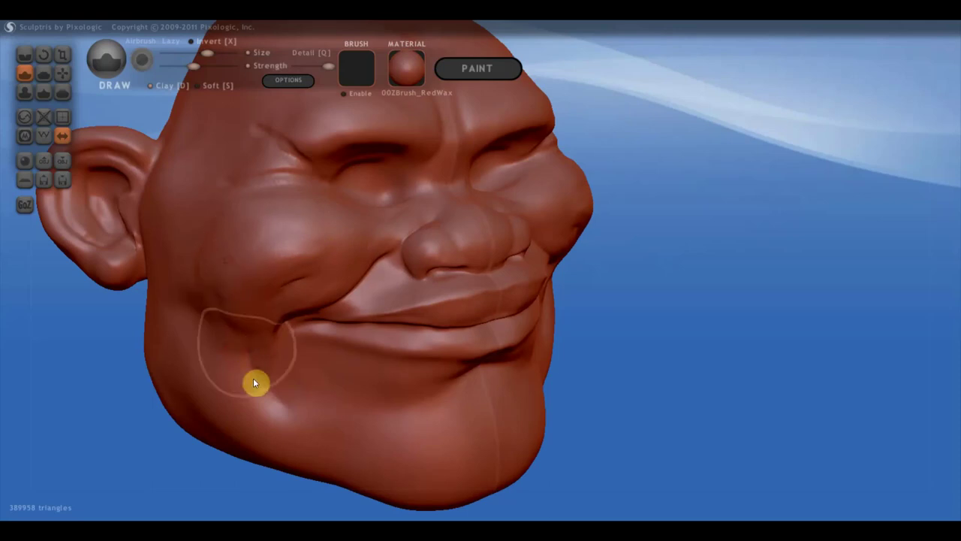
scroll(233, 372, down, 3)
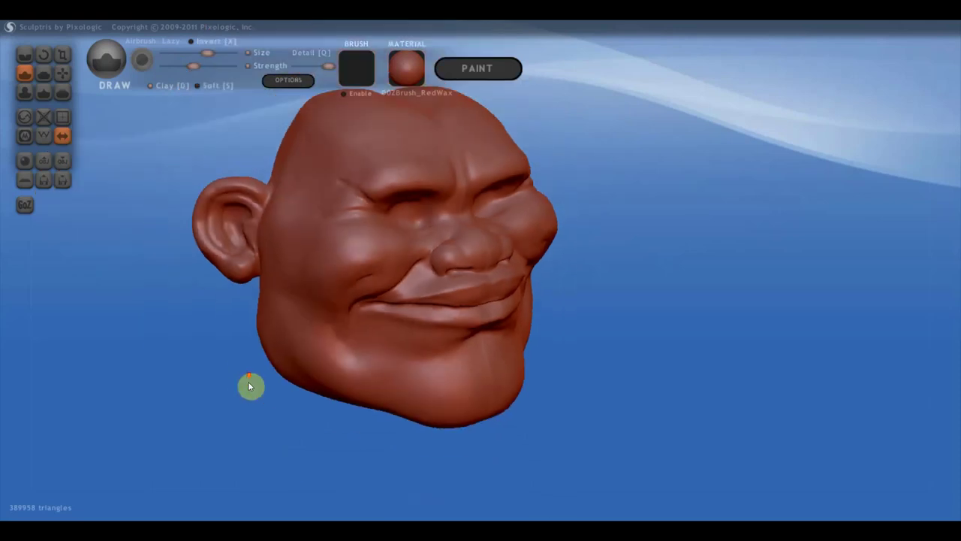
mouse_move(251, 386)
mouse_down()
mouse_move(371, 395)
mouse_move(379, 381)
mouse_up()
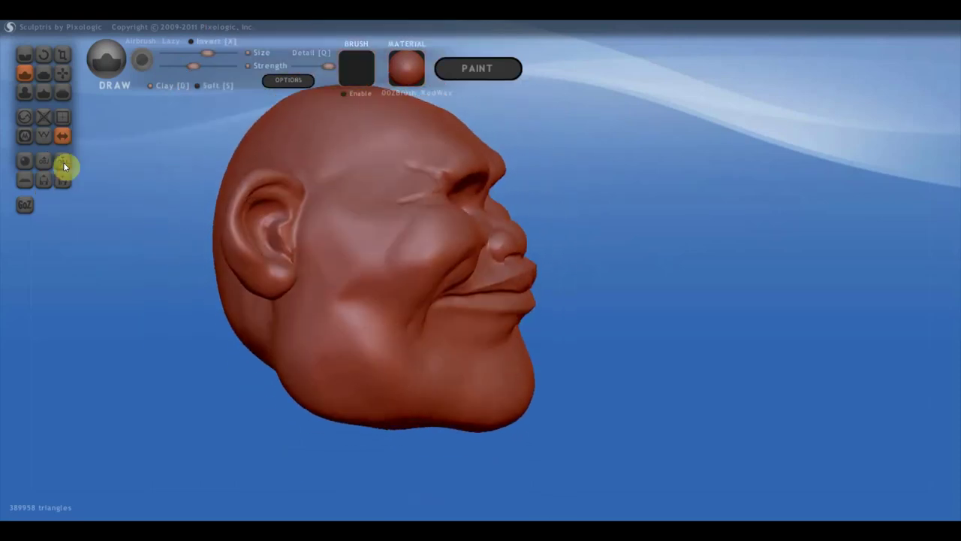
Flatten the cheek, then the jaw and chin from the side and from the front.
click(44, 73)
scroll(250, 300, down, 3)
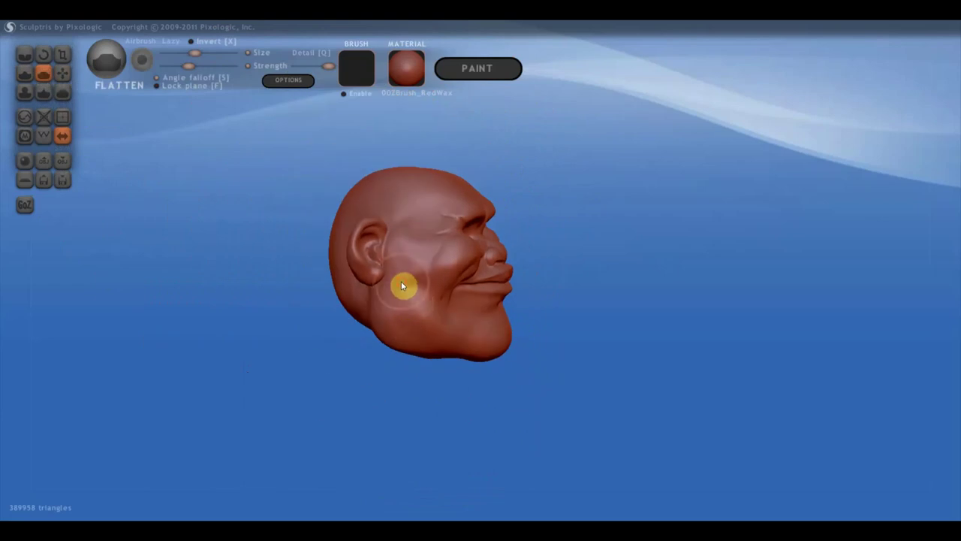
mouse_move(401, 281)
mouse_down()
mouse_move(418, 328)
mouse_move(408, 311)
mouse_move(411, 262)
mouse_move(408, 307)
mouse_move(447, 279)
mouse_move(434, 271)
mouse_up()
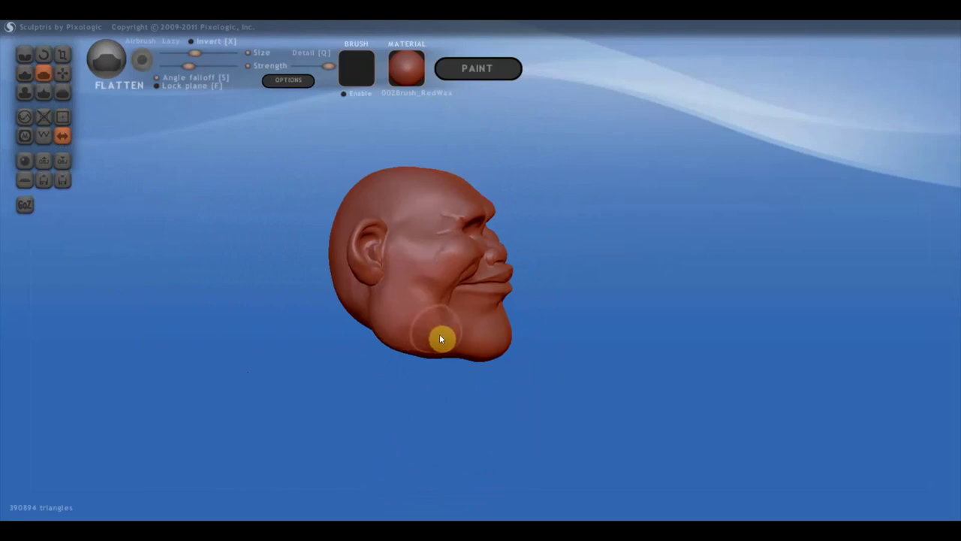
mouse_move(440, 337)
mouse_down()
mouse_move(485, 347)
mouse_move(375, 365)
mouse_up()
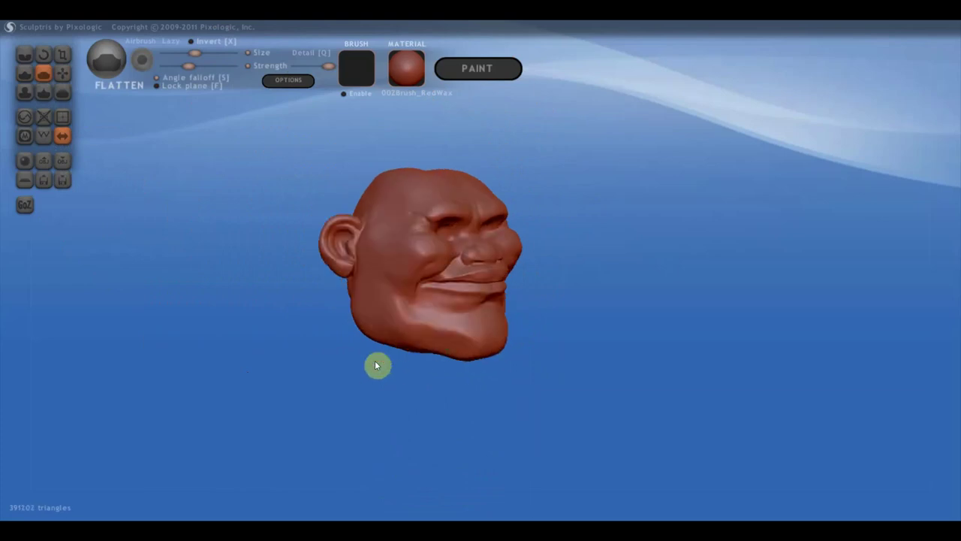
scroll(461, 354, up, 2)
mouse_move(472, 366)
mouse_down()
mouse_move(429, 395)
mouse_move(457, 365)
mouse_move(371, 357)
mouse_move(323, 328)
mouse_move(344, 380)
mouse_up()
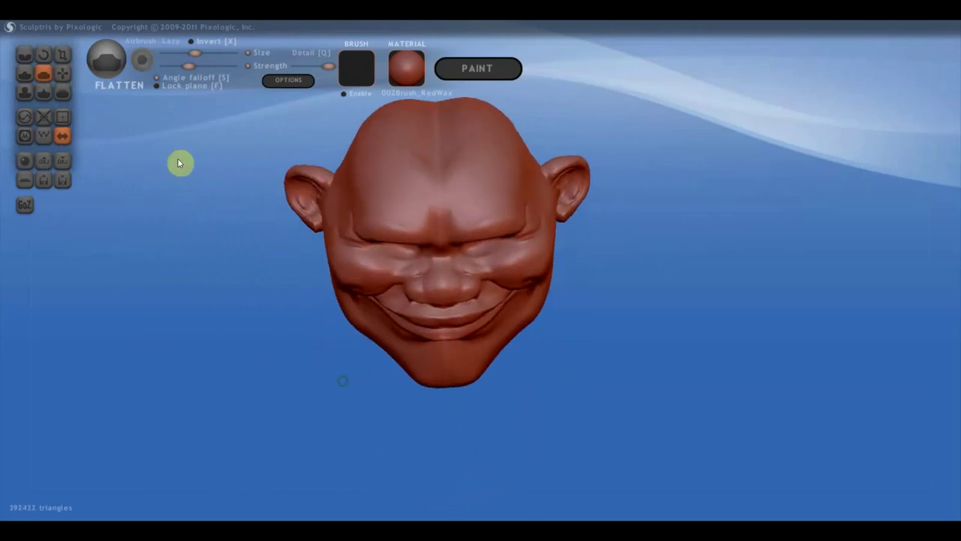
With the Grab brush, pull the left jaw and reshape the chin and lower jaw.
click(62, 73)
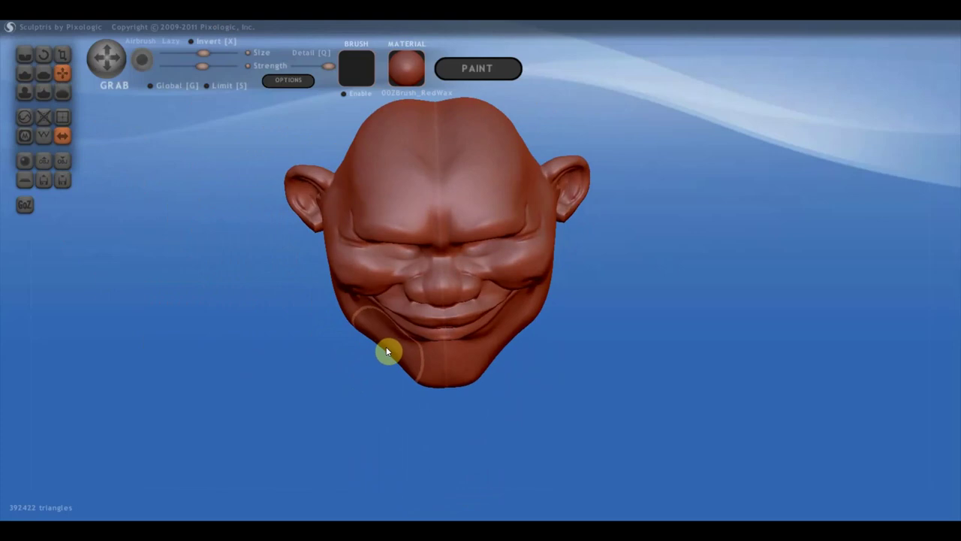
drag(384, 352, 377, 356)
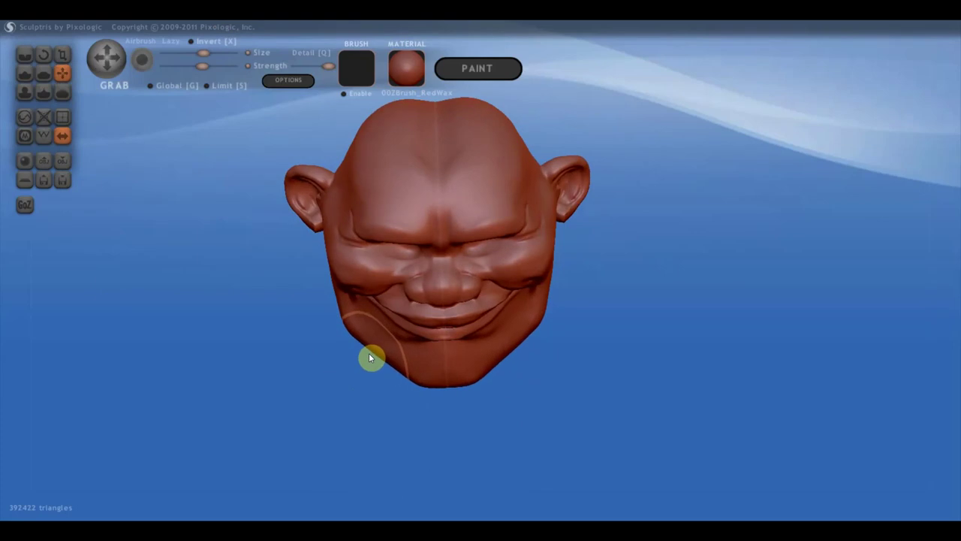
drag(373, 359, 413, 377)
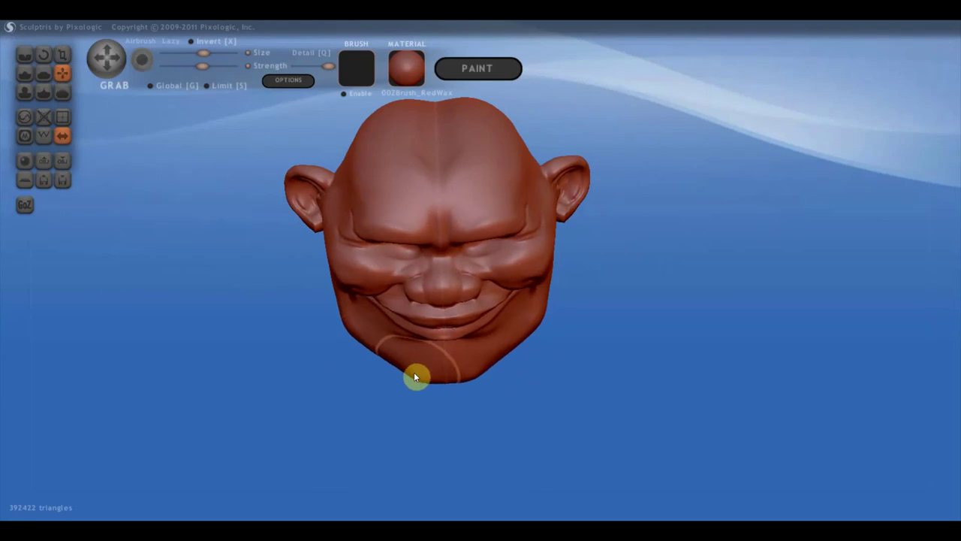
mouse_move(363, 298)
right_down()
mouse_move(371, 329)
mouse_move(512, 288)
right_up()
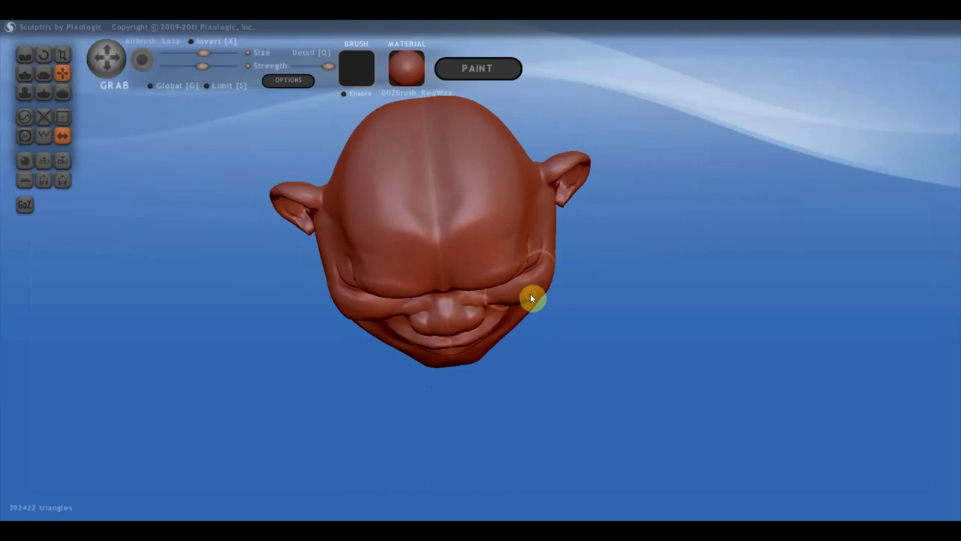
Pull the cheek folds at the mouth corners down and outward into smoother creases.
drag(530, 298, 537, 308)
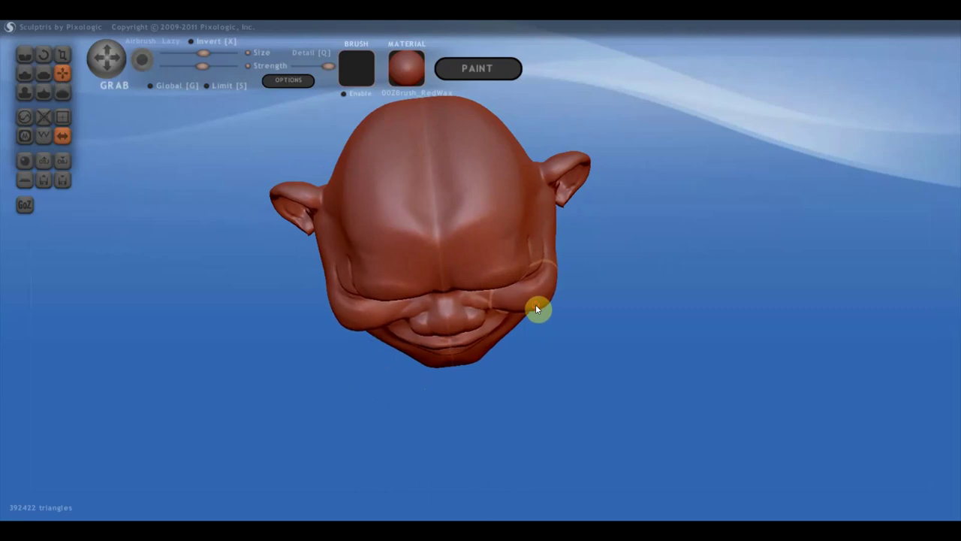
mouse_move(536, 304)
right_down()
mouse_move(519, 270)
mouse_move(526, 228)
mouse_move(518, 253)
mouse_move(401, 243)
mouse_move(395, 232)
right_up()
scroll(487, 285, up, 2)
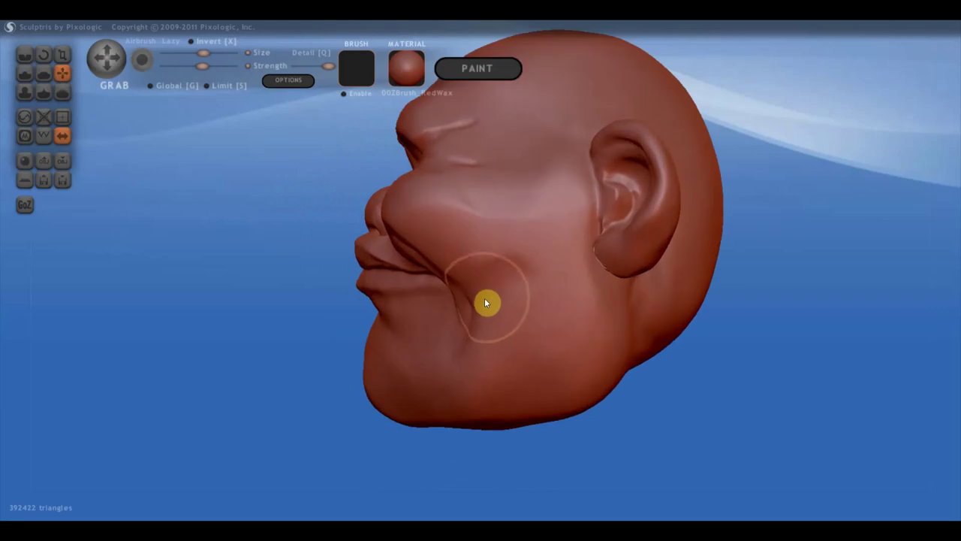
mouse_move(484, 298)
mouse_down()
mouse_move(480, 308)
mouse_move(485, 292)
mouse_up()
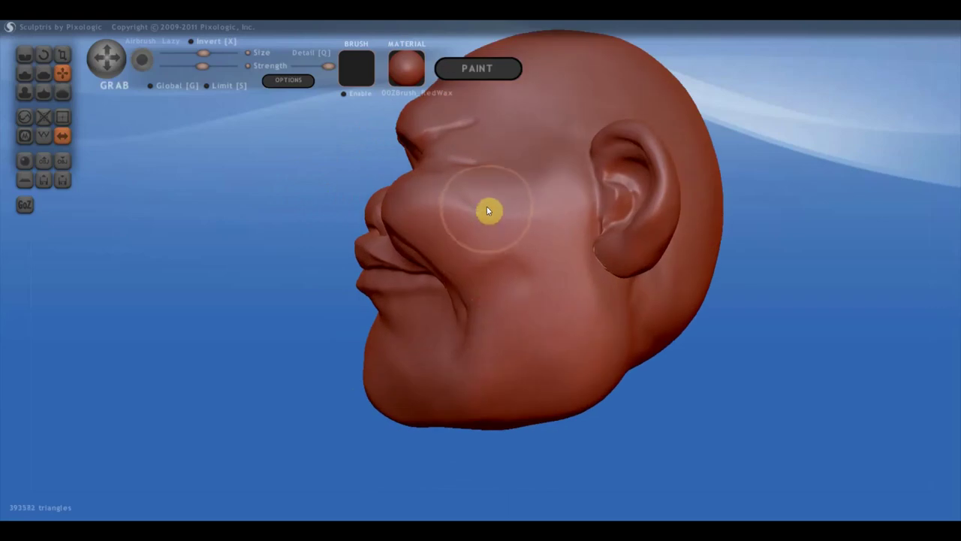
scroll(487, 206, down, 2)
mouse_move(497, 212)
mouse_down()
mouse_move(445, 142)
mouse_move(481, 111)
mouse_move(474, 106)
mouse_move(551, 105)
mouse_move(553, 96)
mouse_move(568, 148)
mouse_up()
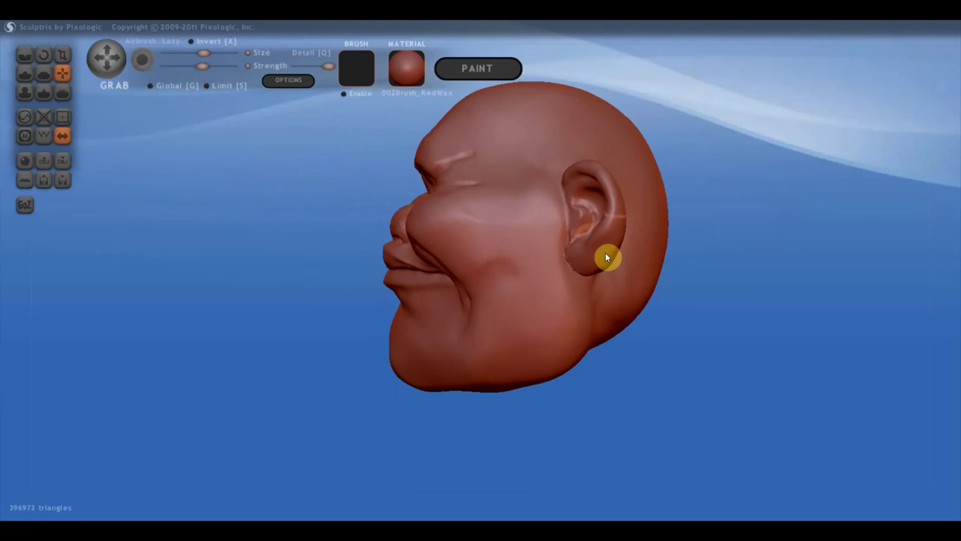
Reshape the earlobe slightly, then shrink the brush for finer detail.
drag(605, 231, 603, 243)
mouse_move(604, 243)
right_down()
mouse_move(663, 276)
mouse_move(682, 253)
right_up()
scroll(628, 266, up, 3)
scroll(661, 258, up, 3)
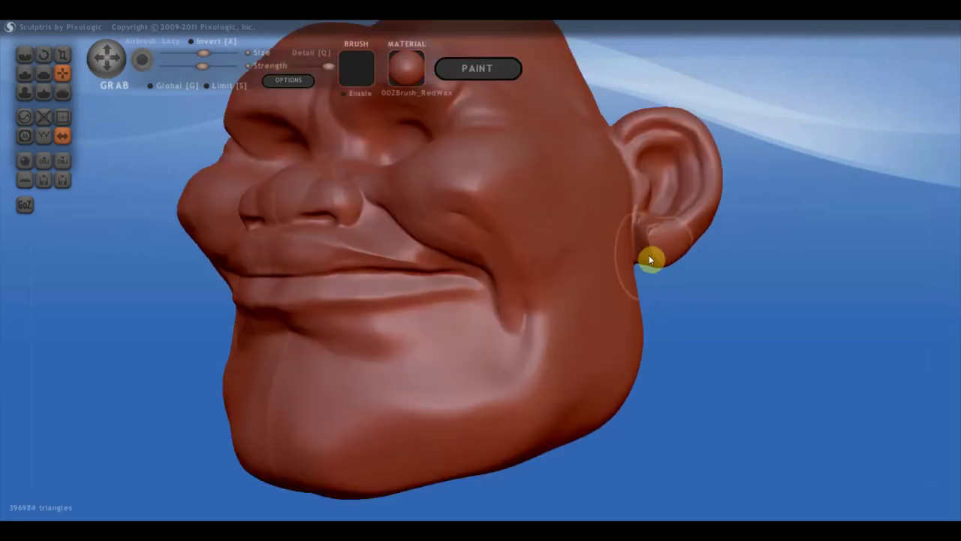
drag(203, 54, 193, 52)
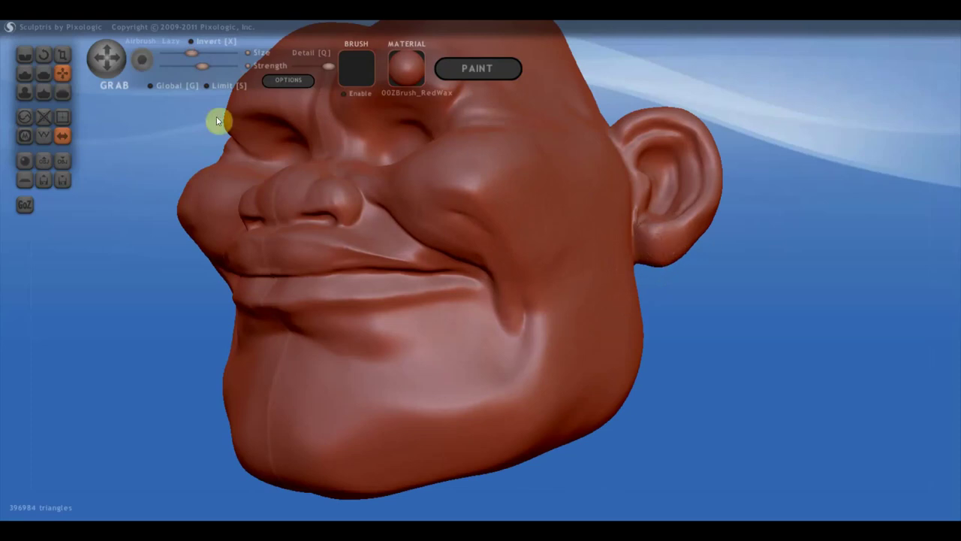
Flatten the earlobe, then with a smaller Draw brush sculpt detail into it.
click(43, 72)
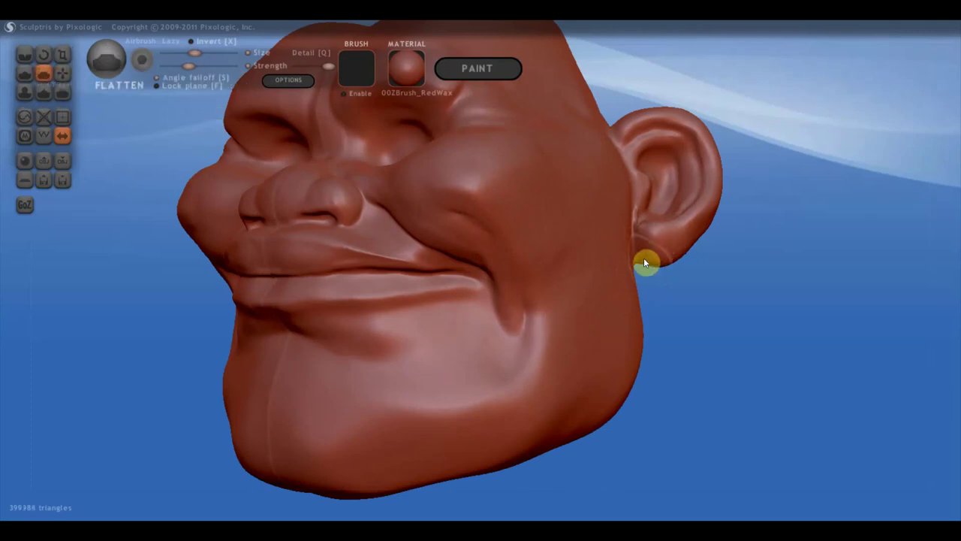
drag(645, 262, 660, 252)
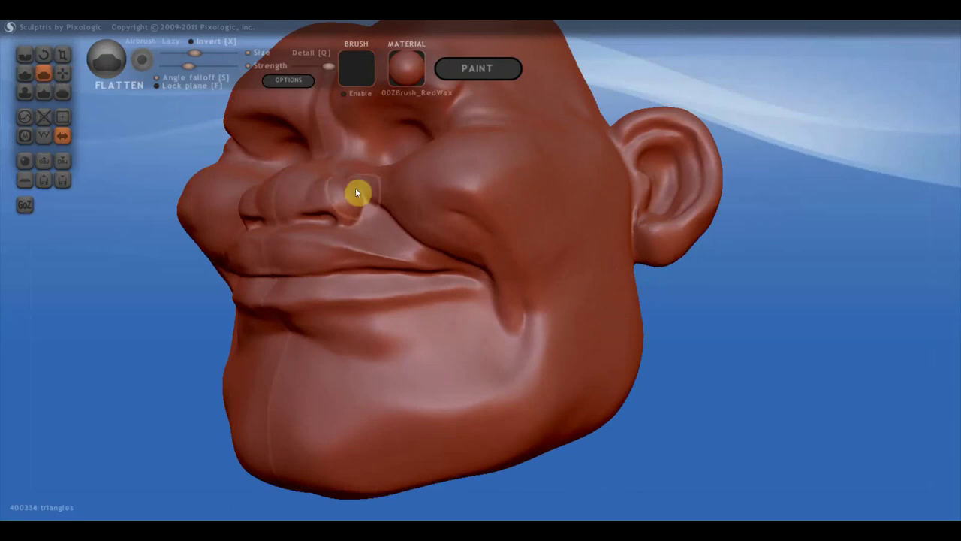
click(30, 72)
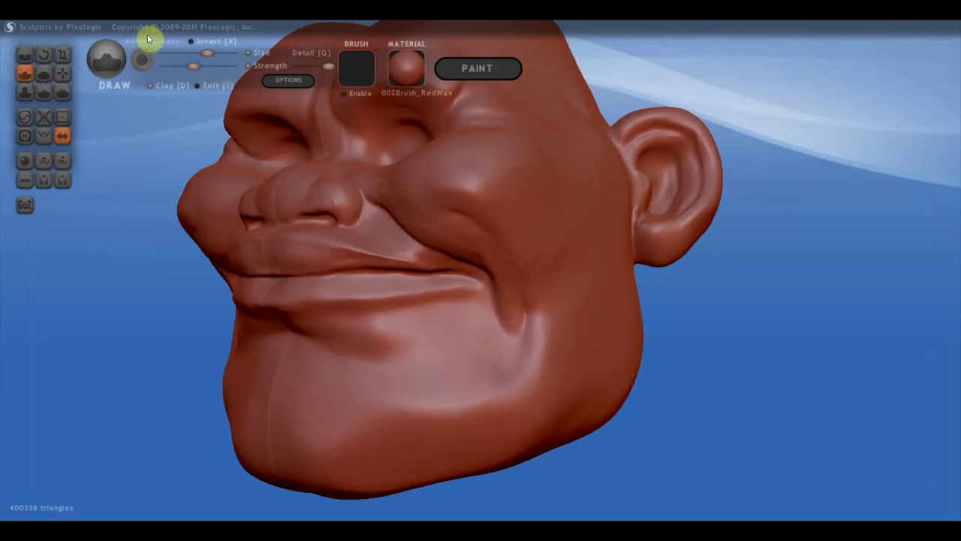
click(190, 55)
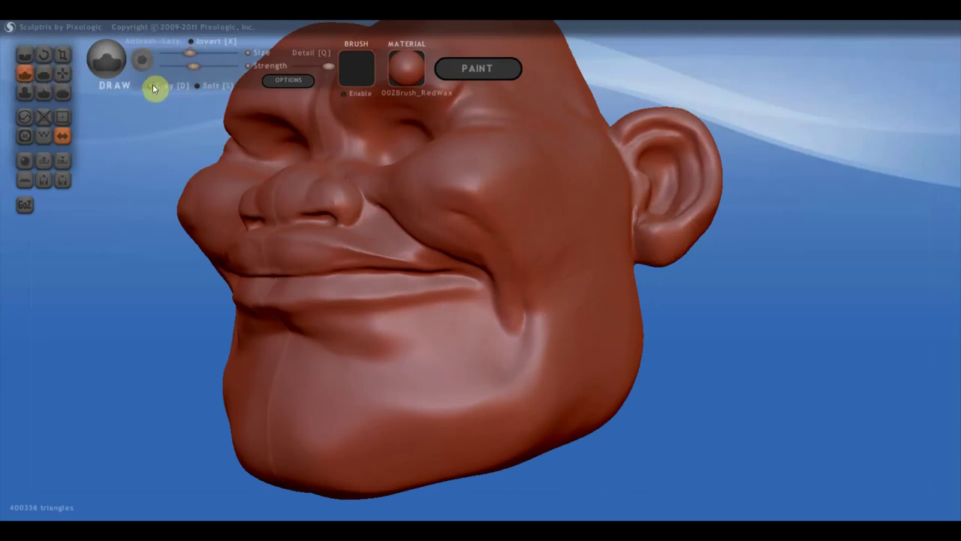
mouse_move(652, 233)
mouse_down()
mouse_move(659, 265)
mouse_move(651, 259)
mouse_up()
From a front view, build up volume on the lower lip, chin and right jaw.
right_drag(667, 260, 741, 263)
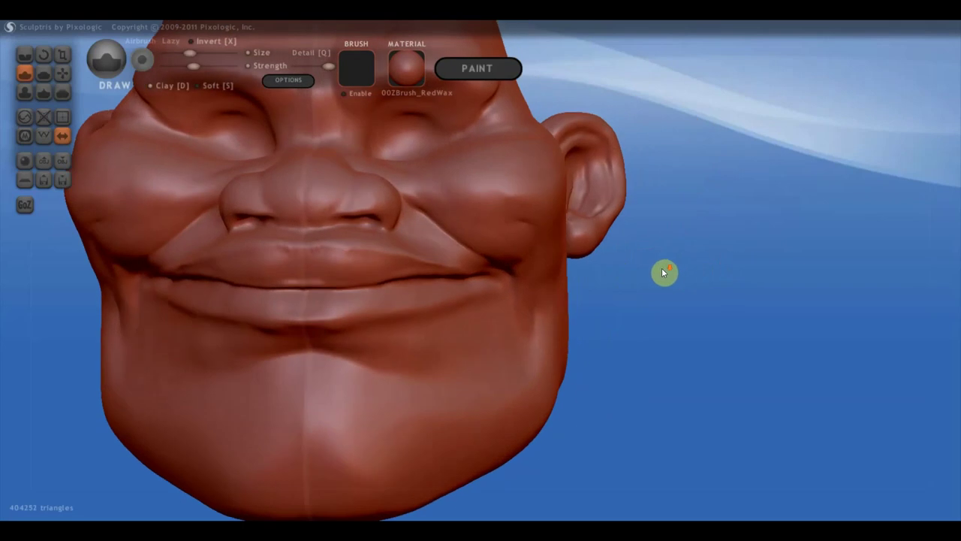
right_drag(663, 272, 362, 257)
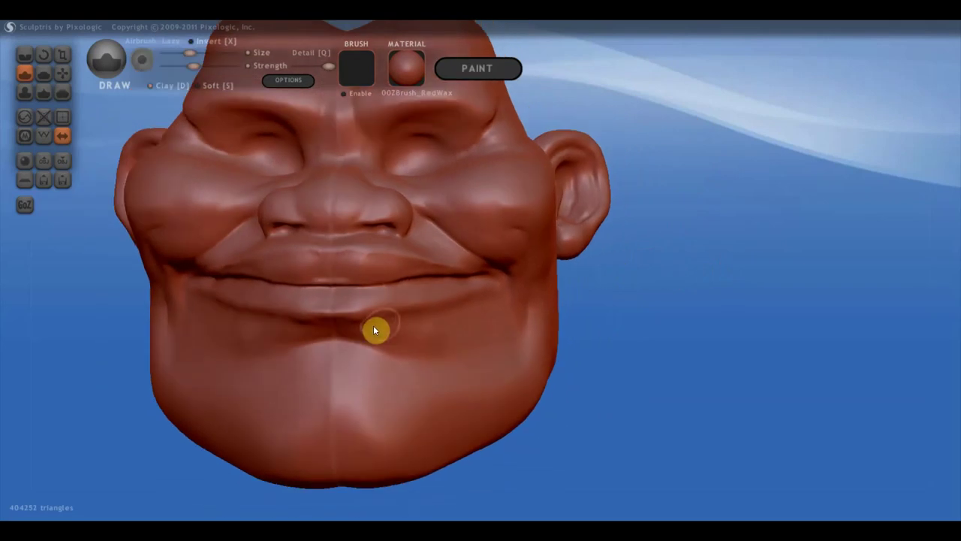
drag(376, 328, 457, 312)
mouse_move(394, 344)
mouse_down()
mouse_move(431, 344)
mouse_move(401, 338)
mouse_move(485, 315)
mouse_move(489, 324)
mouse_move(429, 330)
mouse_move(459, 324)
mouse_up()
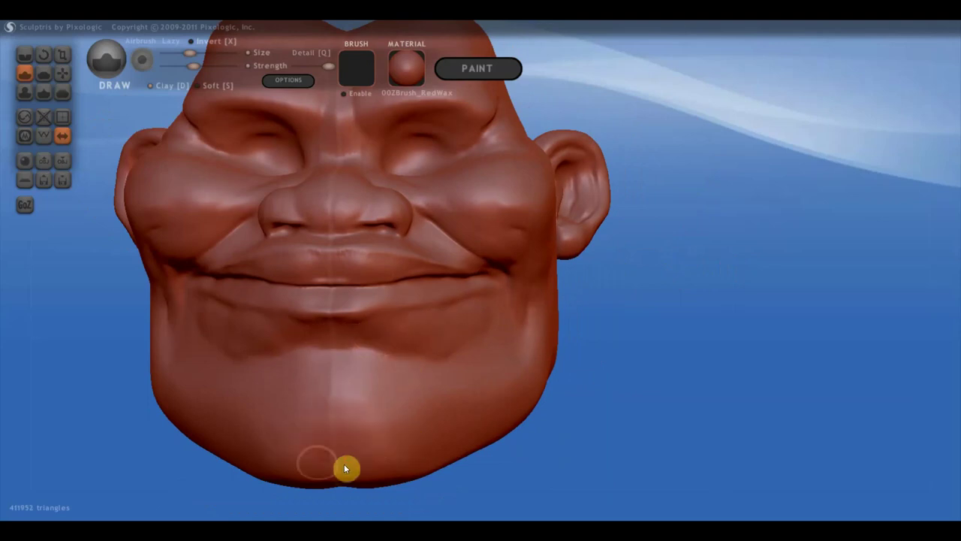
scroll(344, 463, down, 3)
drag(411, 360, 417, 400)
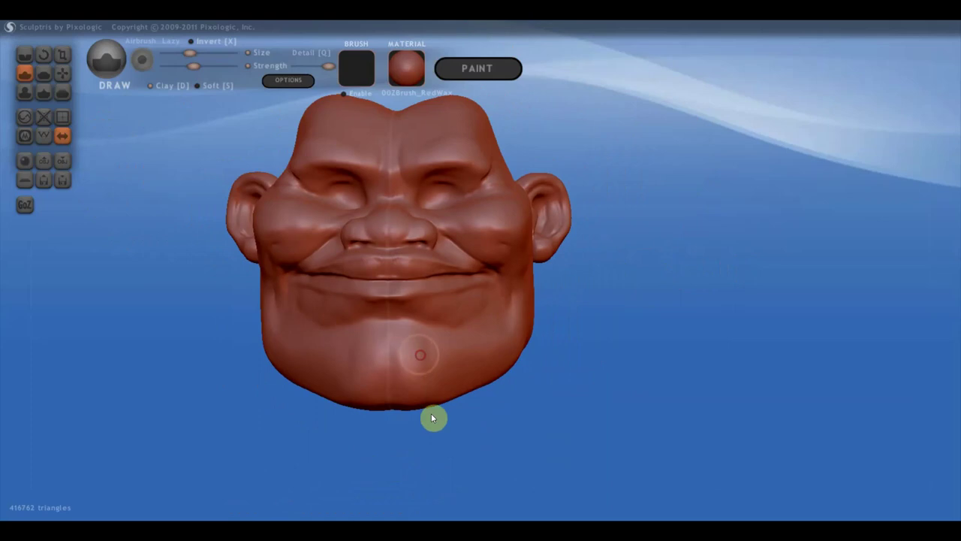
drag(436, 354, 408, 398)
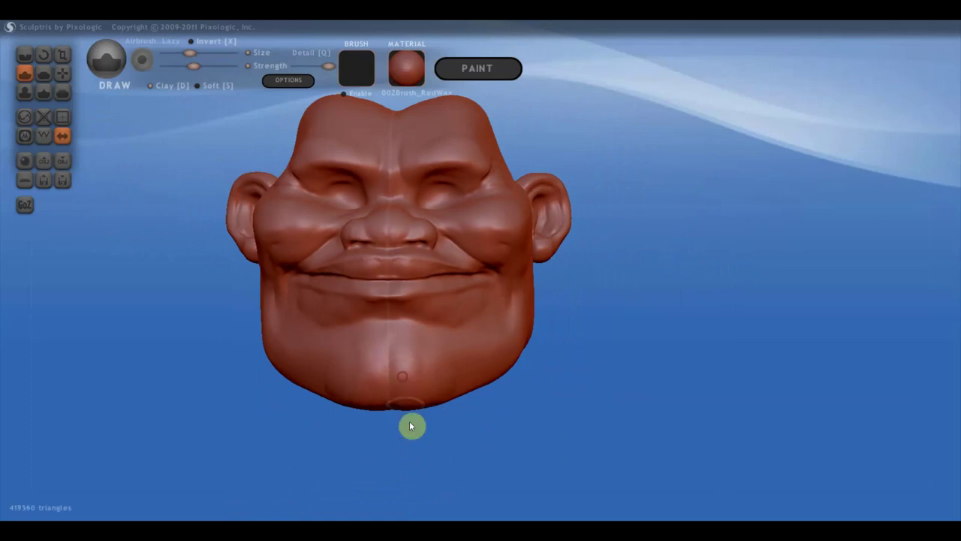
mouse_move(422, 343)
mouse_down()
mouse_move(458, 353)
mouse_move(458, 387)
mouse_up()
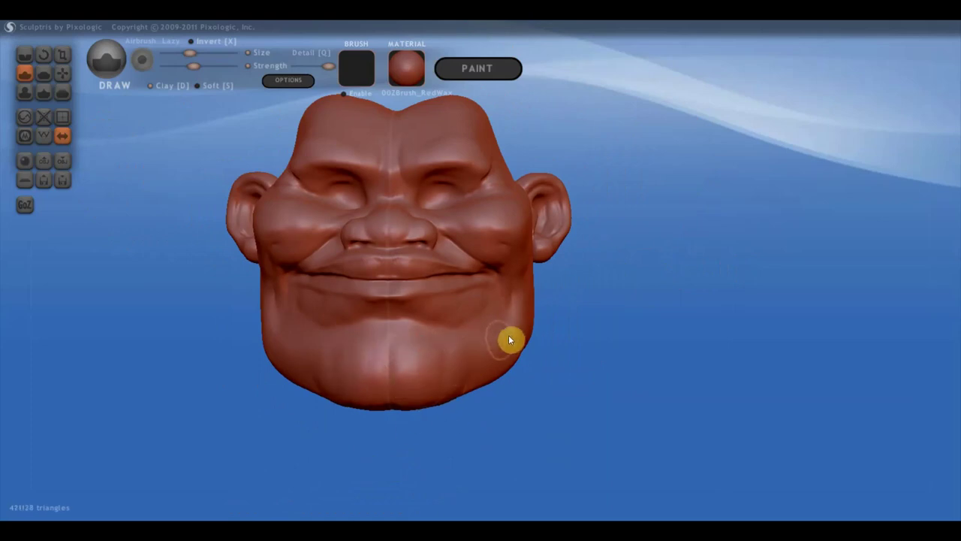
drag(509, 339, 455, 390)
drag(518, 291, 483, 363)
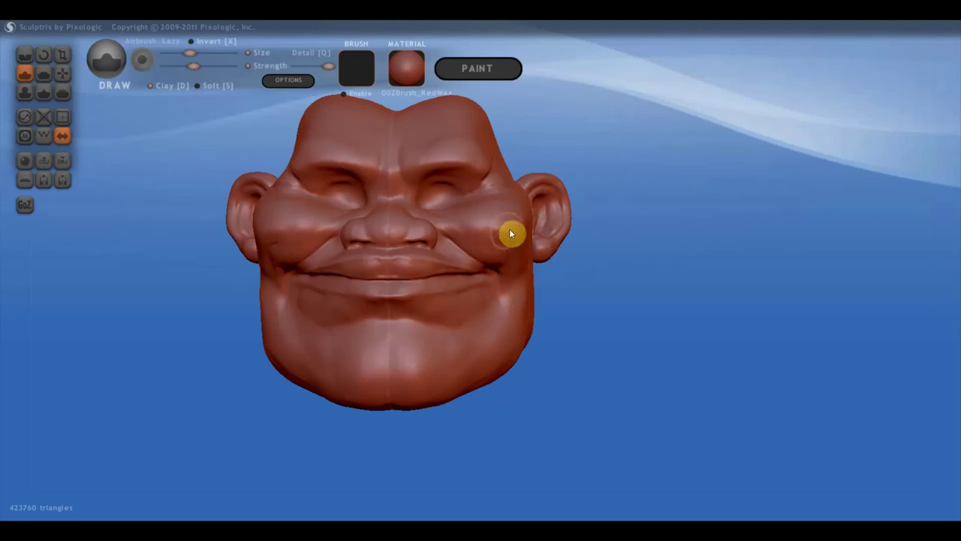
Add strokes to the right cheek and the cheek in front of the ear.
scroll(537, 218, up, 2)
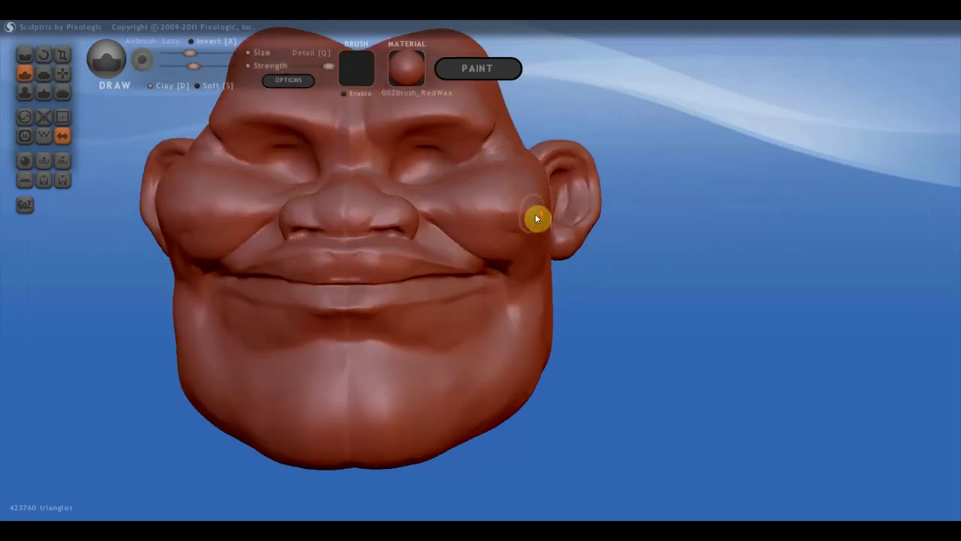
scroll(537, 218, down, 2)
mouse_move(459, 220)
mouse_down()
mouse_move(483, 232)
mouse_move(512, 227)
mouse_move(524, 238)
mouse_move(527, 274)
mouse_move(531, 249)
mouse_move(530, 268)
mouse_up()
right_drag(530, 268, 500, 284)
scroll(496, 248, down, 3)
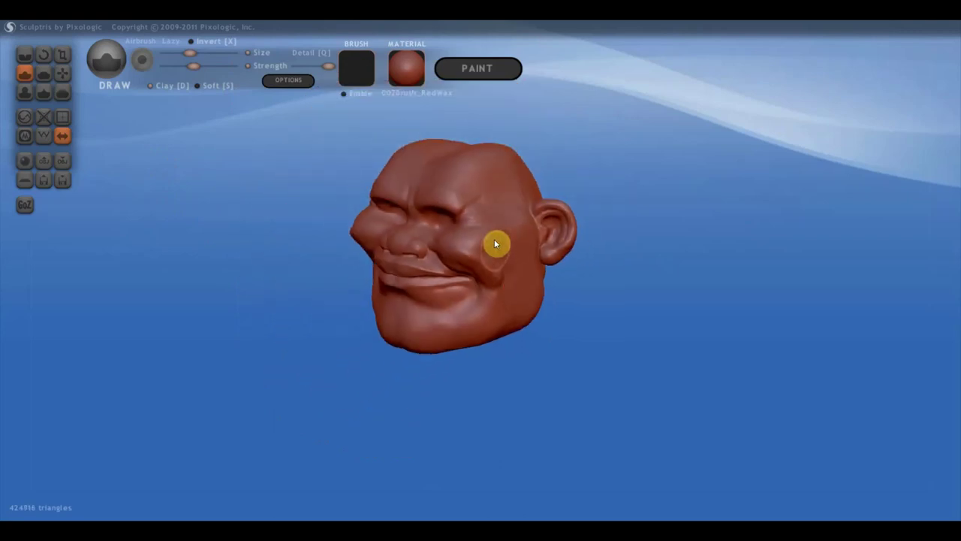
mouse_move(495, 244)
mouse_down()
mouse_move(489, 251)
mouse_move(515, 260)
mouse_move(529, 236)
mouse_move(538, 290)
mouse_move(493, 332)
mouse_move(522, 322)
mouse_move(521, 262)
mouse_up()
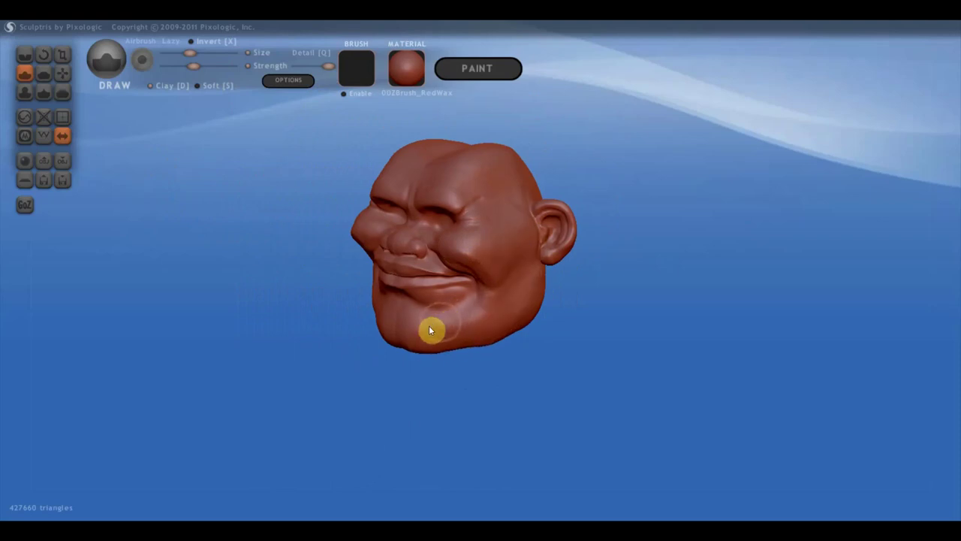
right_drag(431, 330, 515, 343)
scroll(509, 353, up, 3)
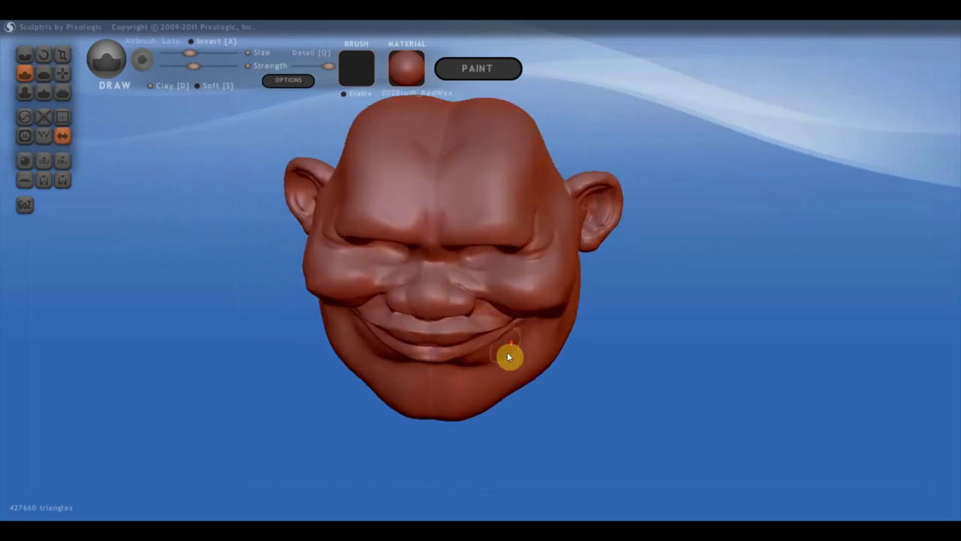
Flatten the jaw and lower cheek into a broader plane with the Flatten brush.
click(40, 74)
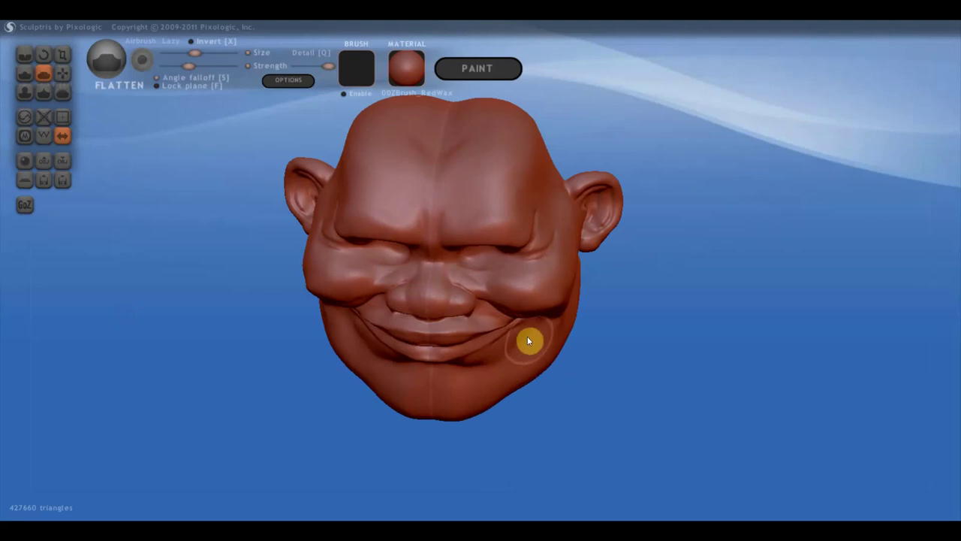
mouse_move(527, 350)
mouse_down()
mouse_move(480, 398)
mouse_move(541, 345)
mouse_move(489, 397)
mouse_up()
mouse_move(489, 397)
right_down()
mouse_move(483, 339)
mouse_move(438, 338)
right_up()
drag(491, 348, 483, 380)
mouse_move(482, 375)
right_down()
mouse_move(586, 395)
mouse_move(587, 328)
right_up()
scroll(571, 315, up, 2)
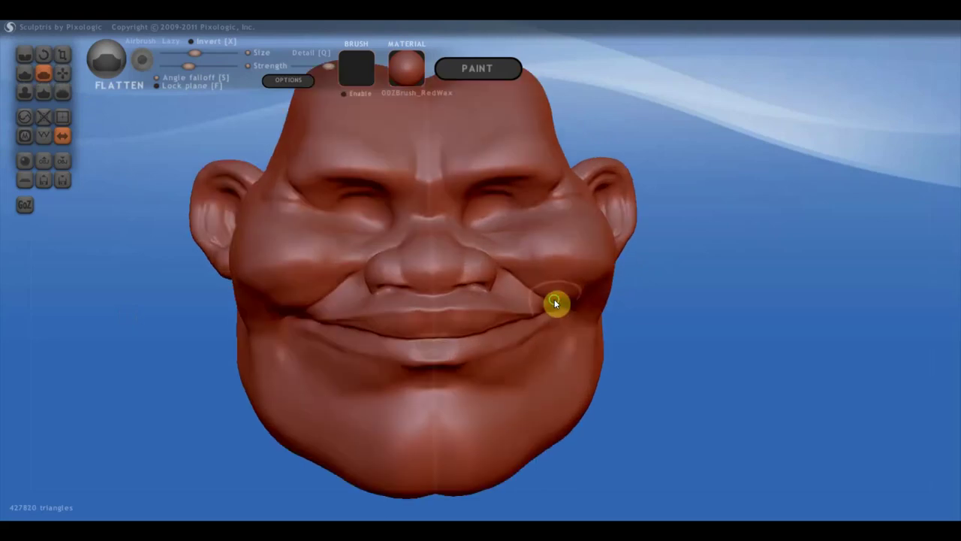
scroll(526, 289, up, 2)
Flatten the right cheek beside the mouth corner.
right_drag(524, 289, 554, 263)
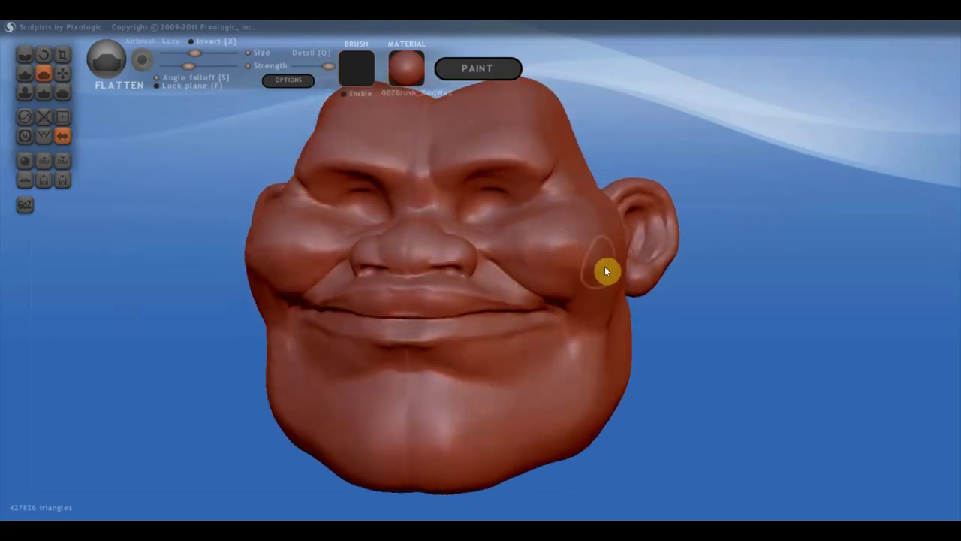
drag(591, 336, 575, 337)
drag(519, 255, 531, 262)
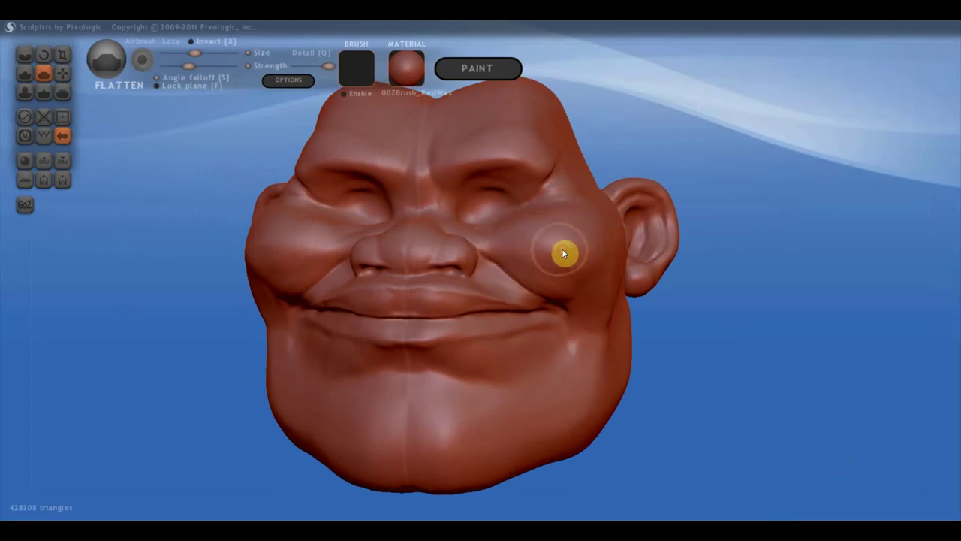
Smooth the cheek fold beside the nose into a flatter plane.
mouse_move(564, 253)
right_down()
mouse_move(517, 309)
mouse_move(419, 271)
right_up()
scroll(422, 263, up, 3)
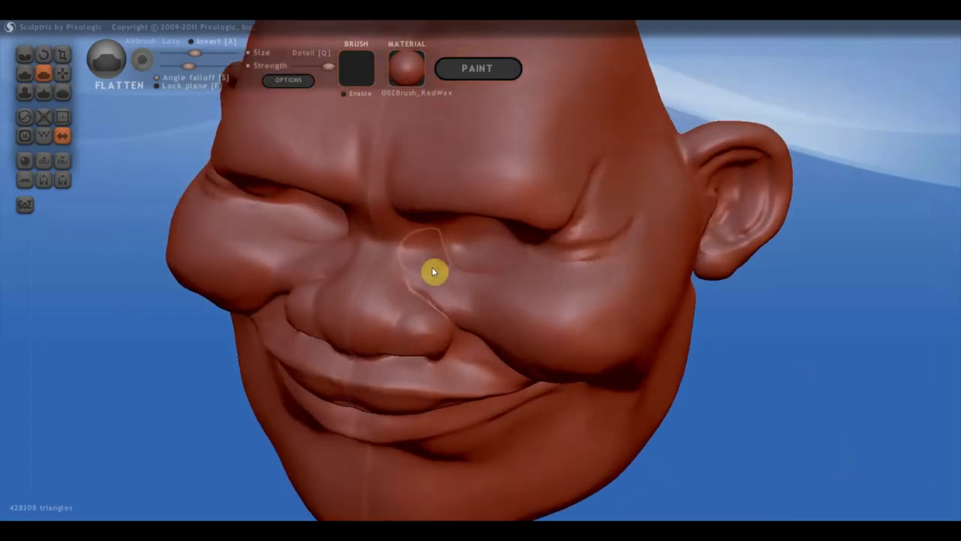
mouse_move(442, 279)
mouse_down()
mouse_move(448, 292)
mouse_move(538, 294)
mouse_move(503, 287)
mouse_move(539, 279)
mouse_move(519, 295)
mouse_move(564, 302)
mouse_move(486, 303)
mouse_move(568, 302)
mouse_move(526, 308)
mouse_move(598, 285)
mouse_move(485, 309)
mouse_move(611, 308)
mouse_up()
mouse_move(612, 307)
right_down()
mouse_move(688, 249)
mouse_move(549, 275)
right_up()
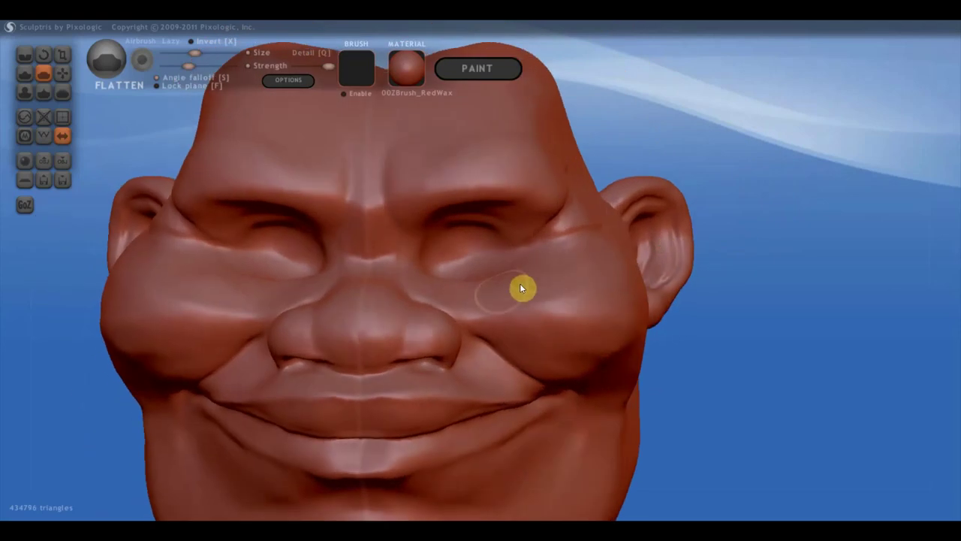
right_drag(463, 296, 281, 287)
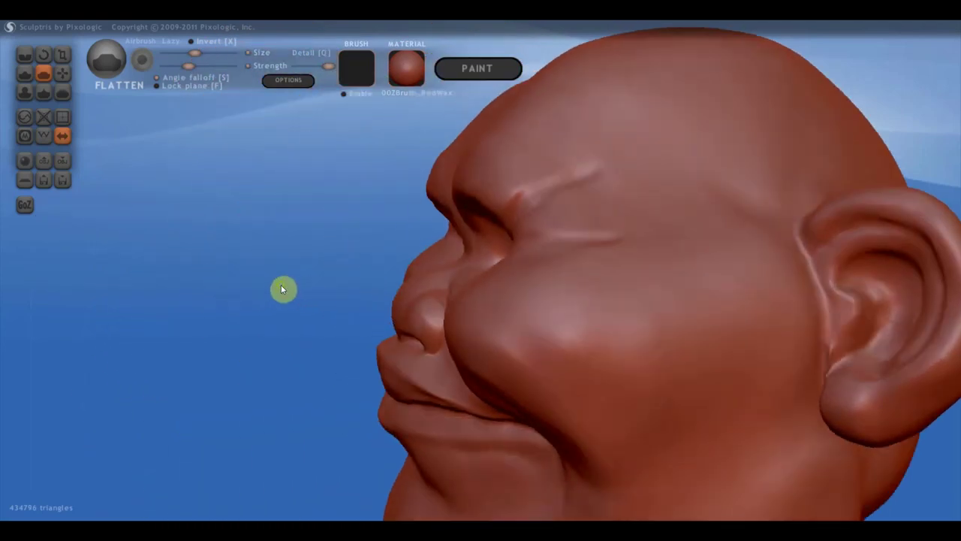
click(62, 75)
scroll(422, 319, down, 3)
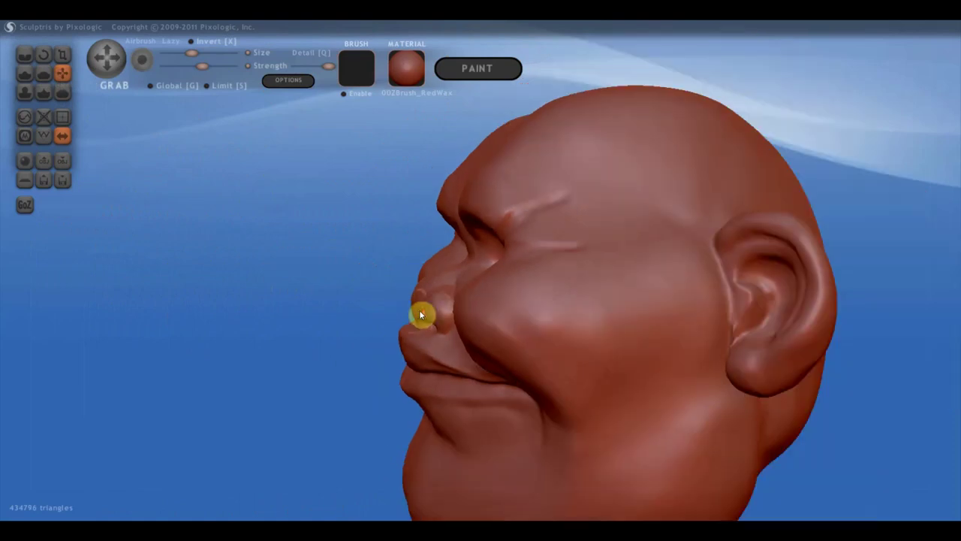
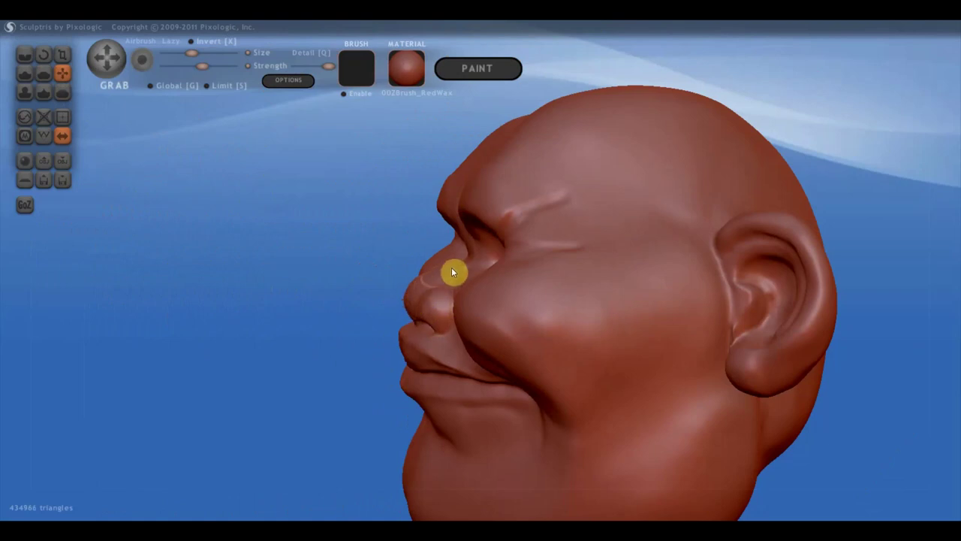
Make two small Grab pulls around the eye socket and brow, checking from profile and front.
scroll(473, 263, down, 2)
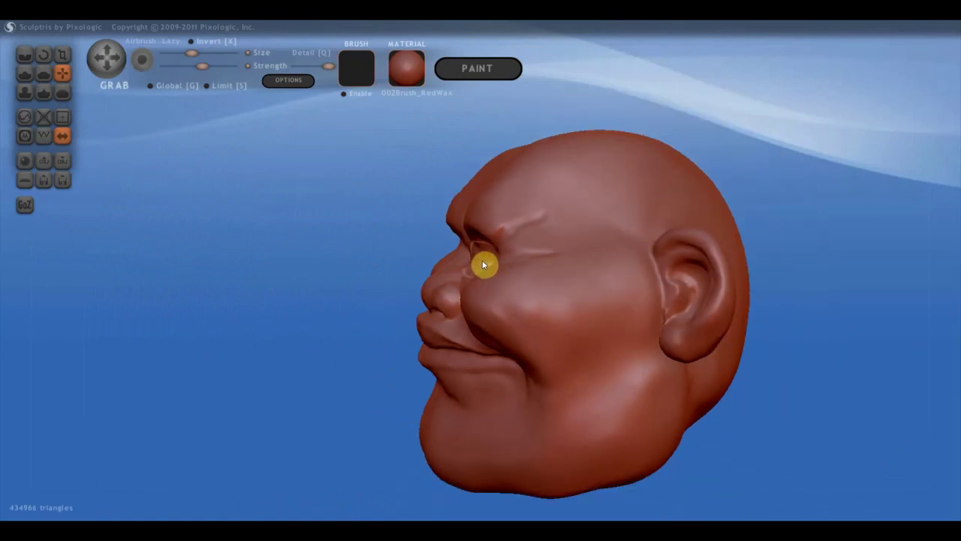
drag(475, 260, 471, 259)
scroll(463, 273, down, 2)
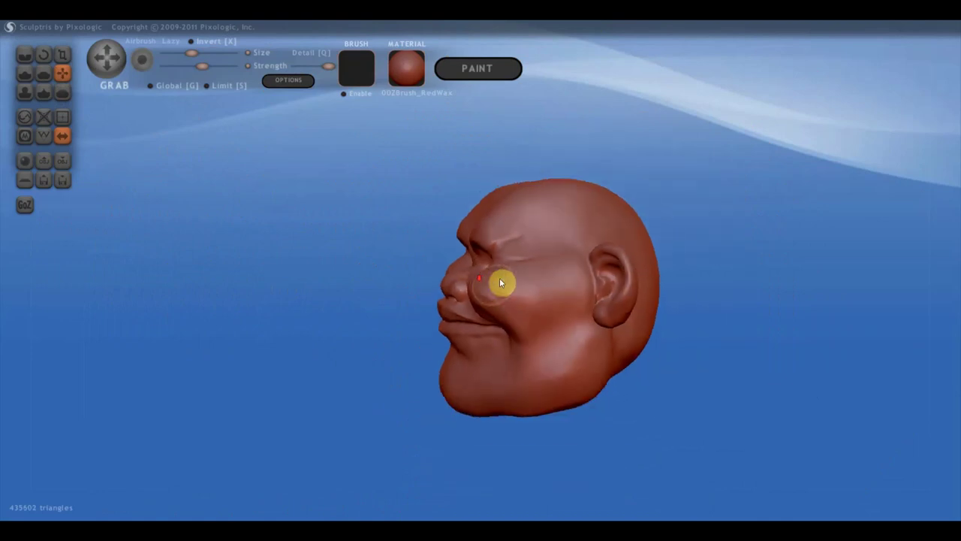
drag(492, 274, 503, 261)
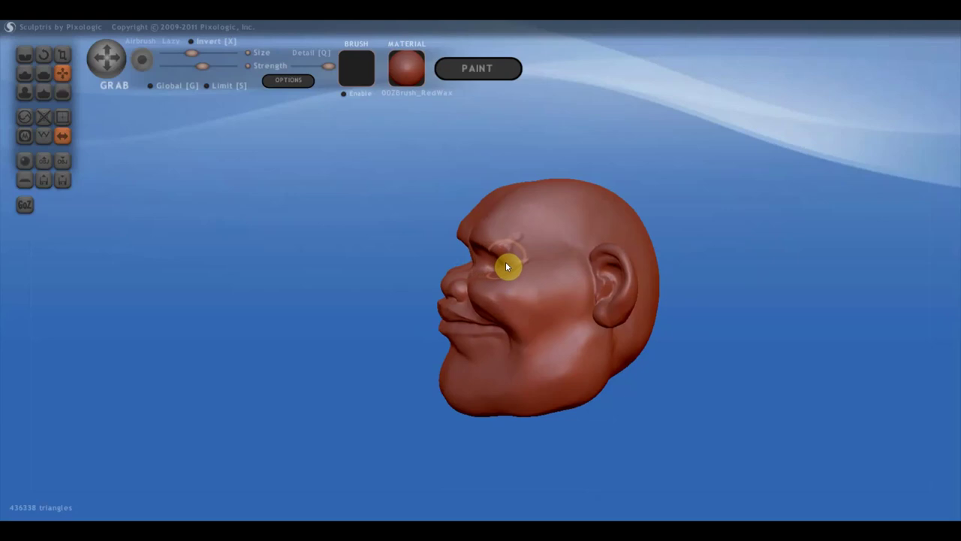
right_drag(506, 263, 643, 258)
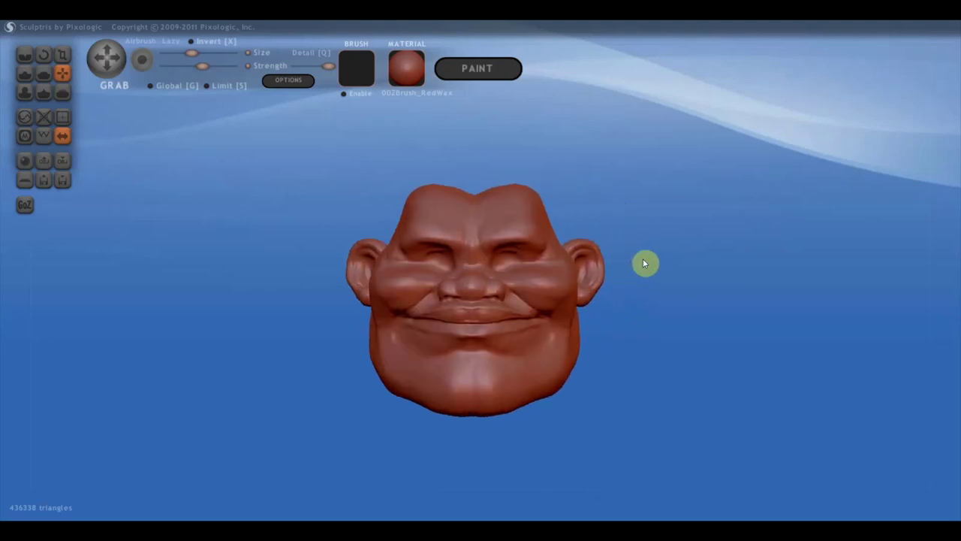
scroll(512, 288, up, 3)
mouse_move(512, 287)
right_down()
mouse_move(672, 308)
mouse_move(693, 298)
right_up()
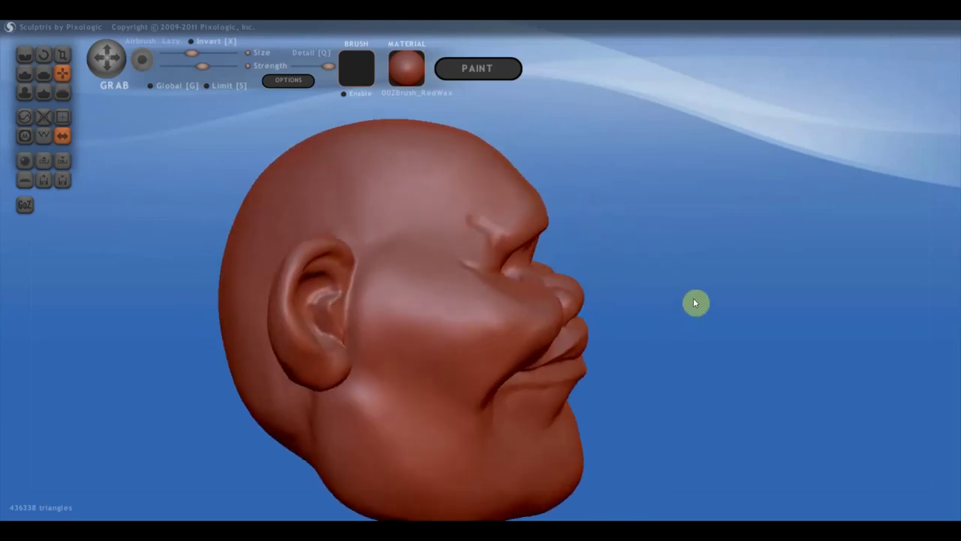
scroll(572, 260, down, 2)
scroll(544, 241, down, 2)
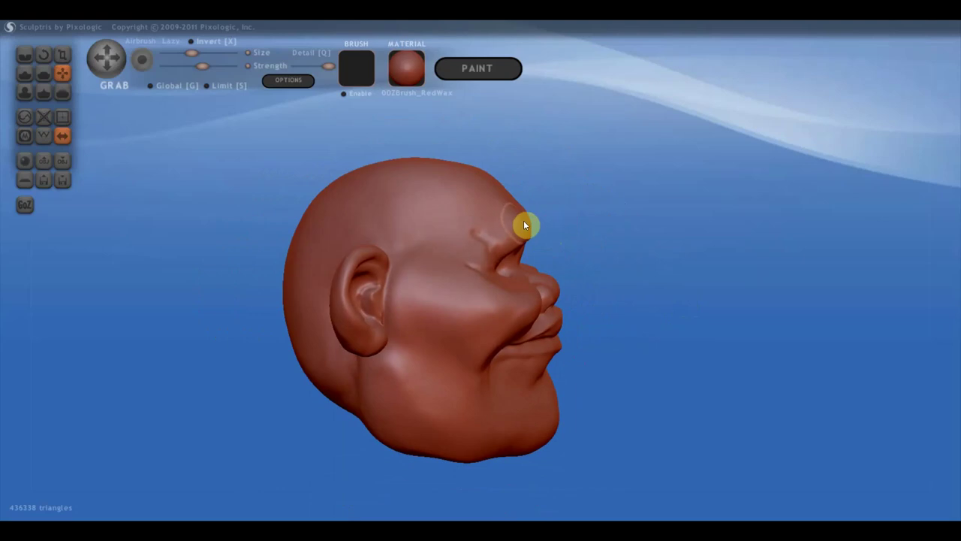
mouse_move(523, 226)
right_down()
mouse_move(447, 247)
mouse_move(366, 229)
right_up()
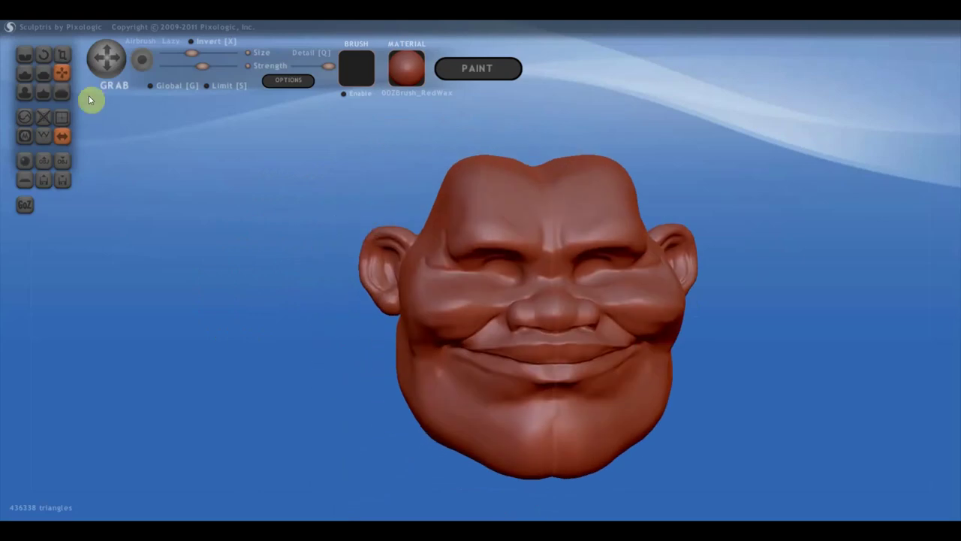
With the Crease brush, carve a crease down the forehead and a small one above the left eye.
click(24, 55)
mouse_move(453, 195)
mouse_down()
mouse_move(480, 198)
mouse_move(537, 265)
mouse_move(521, 299)
mouse_up()
scroll(523, 289, up, 3)
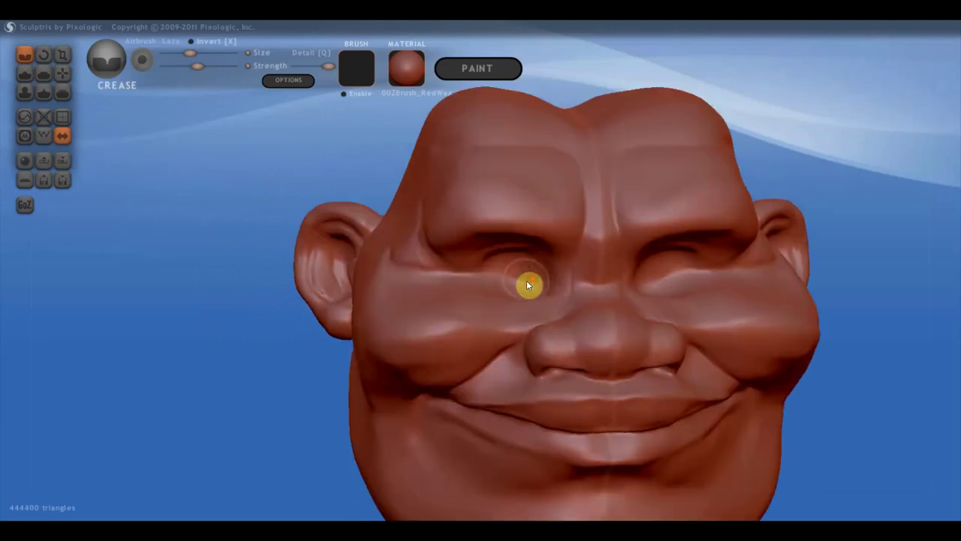
drag(543, 261, 556, 259)
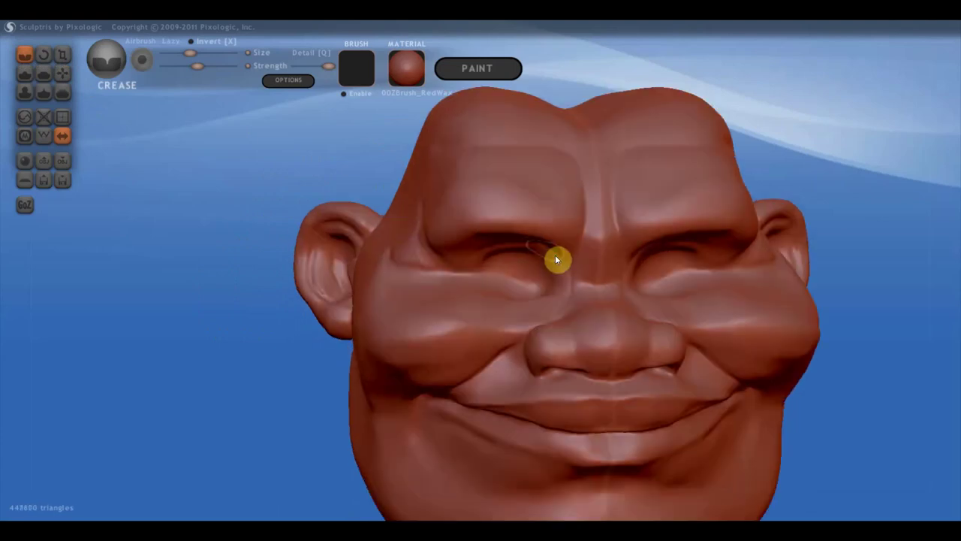
mouse_move(563, 272)
right_down()
mouse_move(553, 269)
mouse_move(558, 262)
mouse_move(610, 271)
mouse_move(555, 286)
mouse_move(536, 278)
right_up()
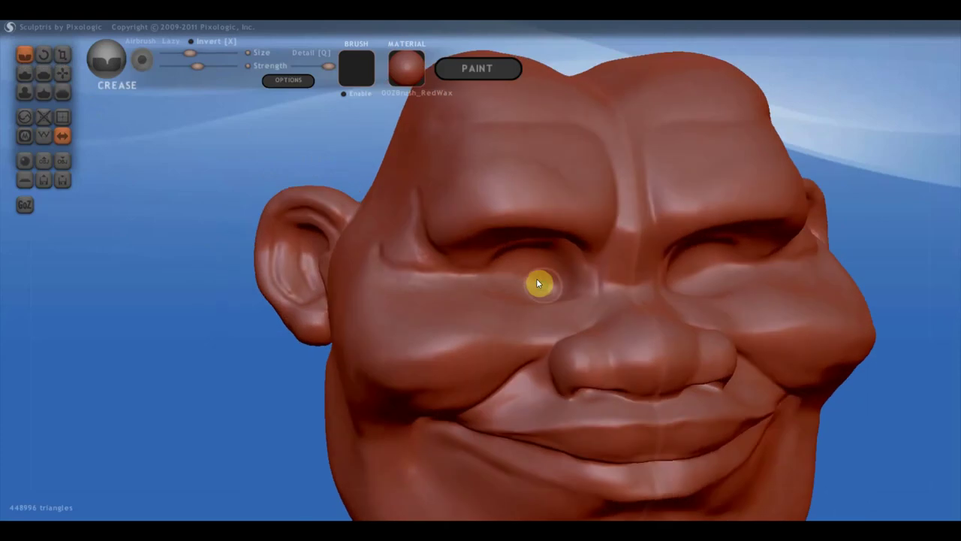
With the Flatten brush, smooth the area beside the inner eye corner.
click(43, 73)
scroll(391, 242, up, 3)
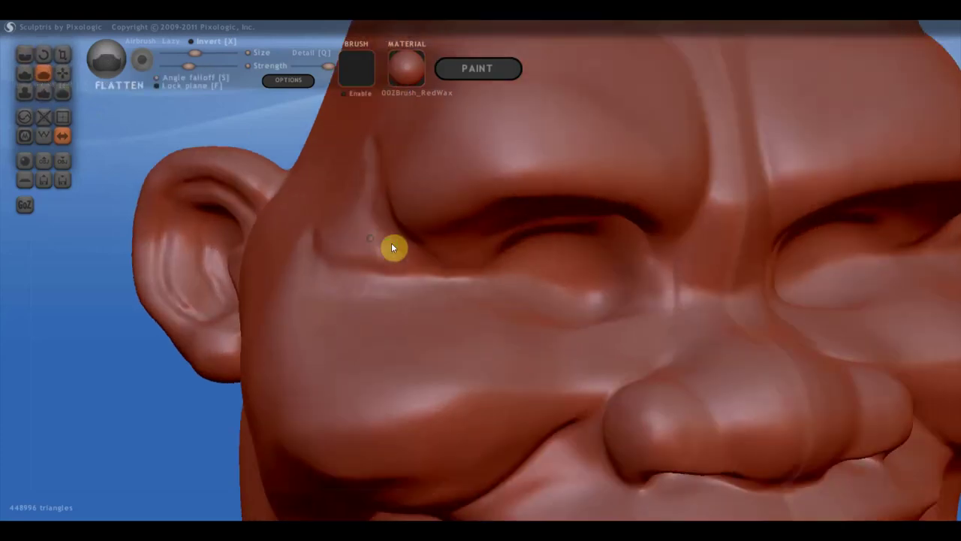
mouse_move(644, 275)
mouse_down()
mouse_move(638, 326)
mouse_move(643, 275)
mouse_move(624, 263)
mouse_move(638, 319)
mouse_move(661, 311)
mouse_move(667, 282)
mouse_move(663, 350)
mouse_move(674, 290)
mouse_move(646, 307)
mouse_move(629, 336)
mouse_move(633, 302)
mouse_move(596, 337)
mouse_up()
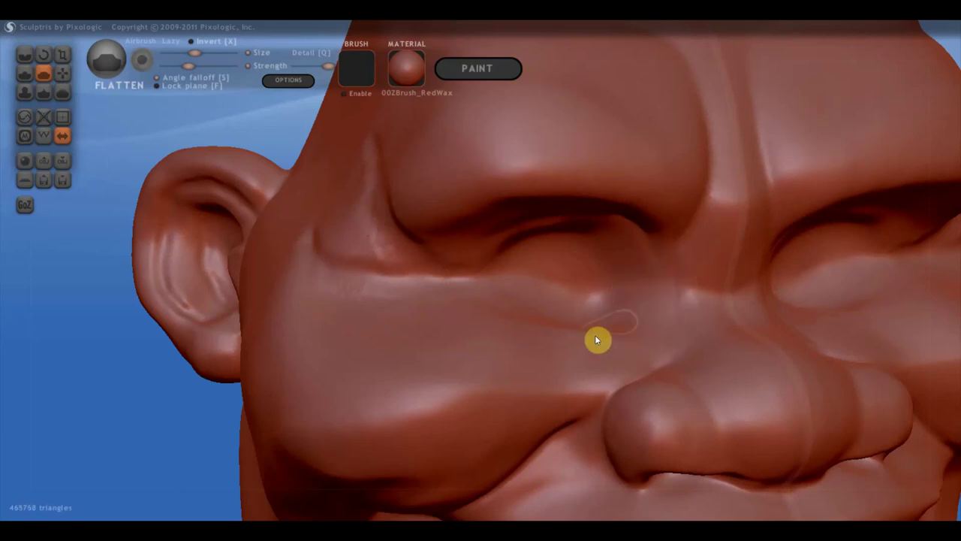
scroll(617, 311, down, 3)
scroll(593, 308, down, 2)
right_drag(574, 308, 618, 275)
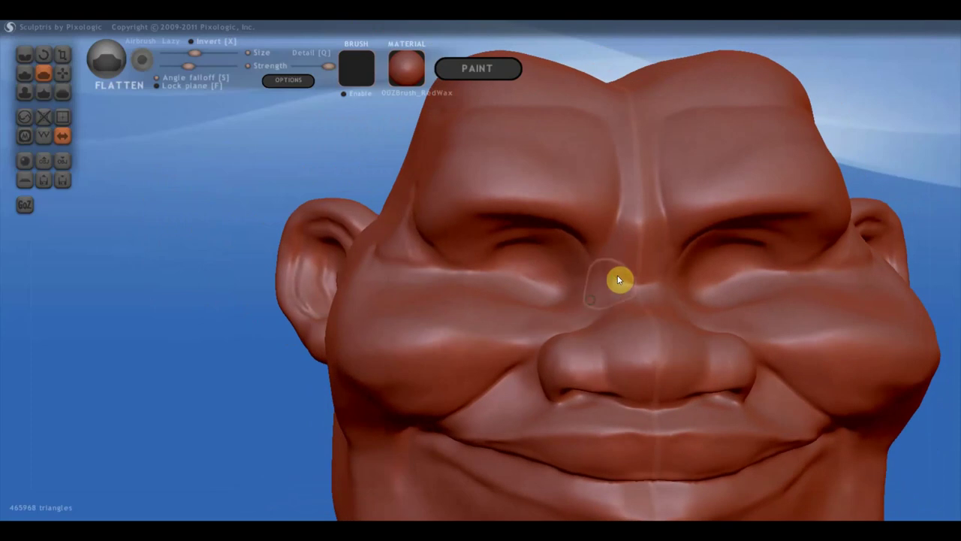
With the Grab brush, reshape the bridge of the nose.
click(62, 73)
scroll(605, 284, down, 2)
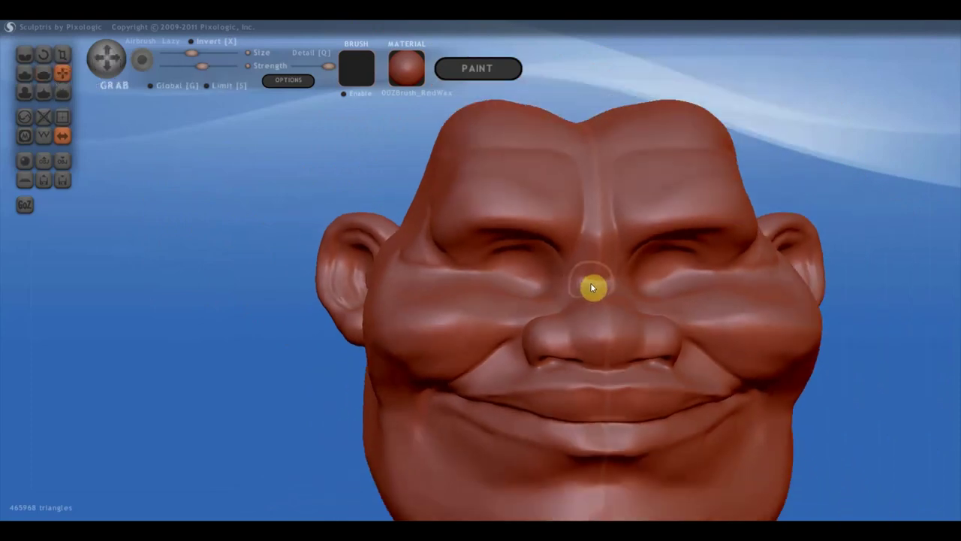
mouse_move(590, 274)
mouse_down()
mouse_move(573, 276)
mouse_move(578, 267)
mouse_up()
right_drag(577, 268, 546, 266)
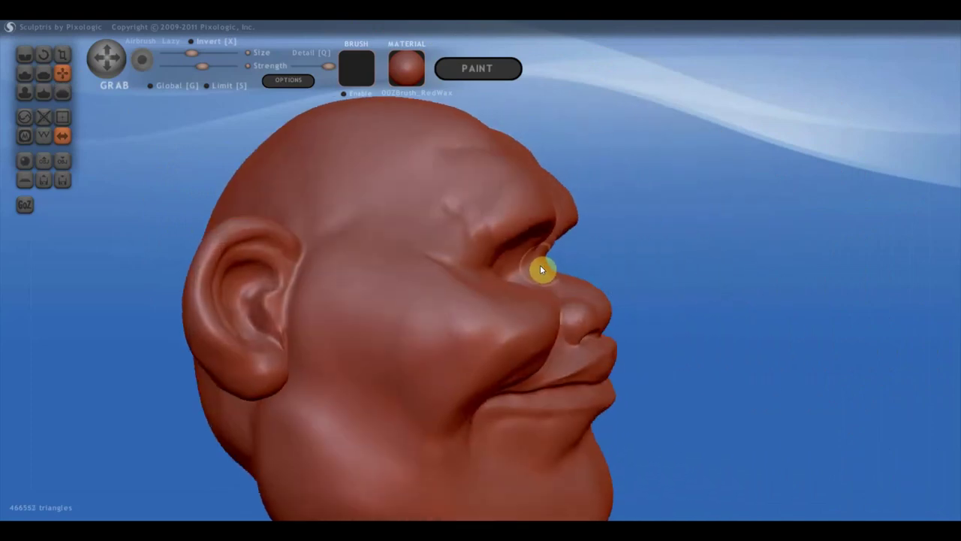
scroll(557, 242, down, 3)
scroll(519, 260, down, 2)
scroll(546, 259, down, 2)
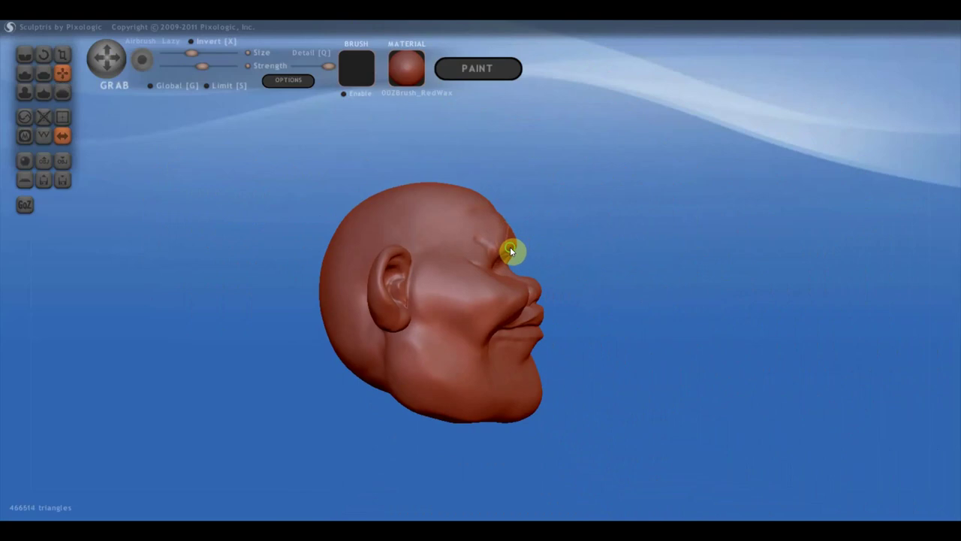
mouse_move(510, 246)
right_down()
mouse_move(402, 272)
mouse_move(333, 253)
right_up()
Make a few slight Grab pulls on the top and back of the skull.
drag(221, 250, 232, 333)
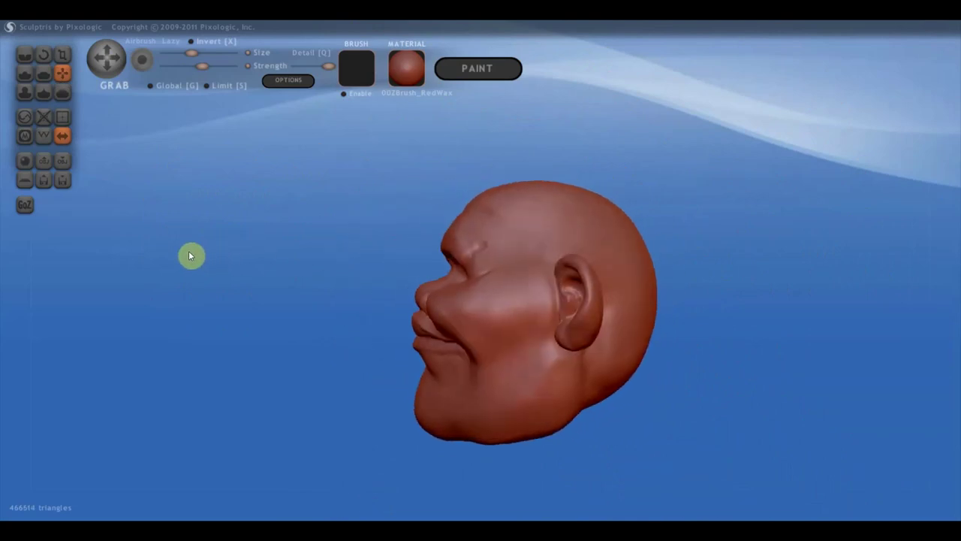
mouse_move(443, 344)
mouse_down()
mouse_move(468, 371)
mouse_move(467, 350)
mouse_up()
scroll(468, 342, up, 2)
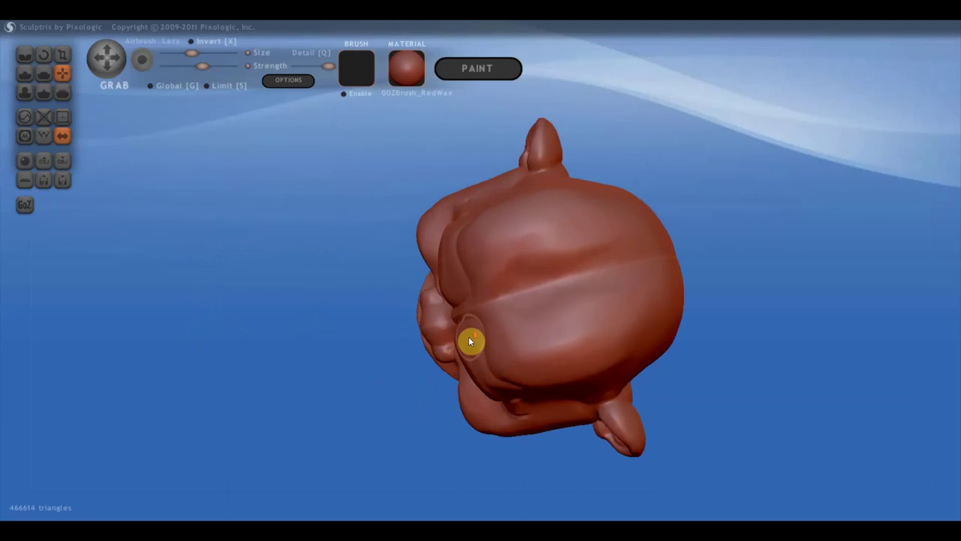
drag(461, 325, 463, 321)
drag(457, 347, 481, 377)
drag(490, 399, 495, 398)
mouse_move(508, 388)
right_down()
mouse_move(585, 404)
mouse_move(427, 288)
right_up()
Make two small Grab pulls on the mesh near the ear.
scroll(452, 289, down, 2)
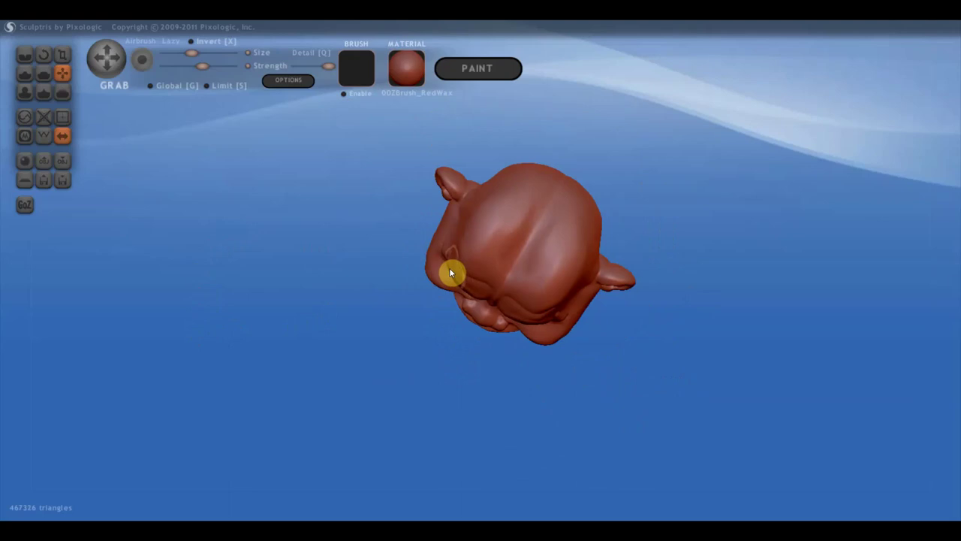
drag(450, 273, 453, 272)
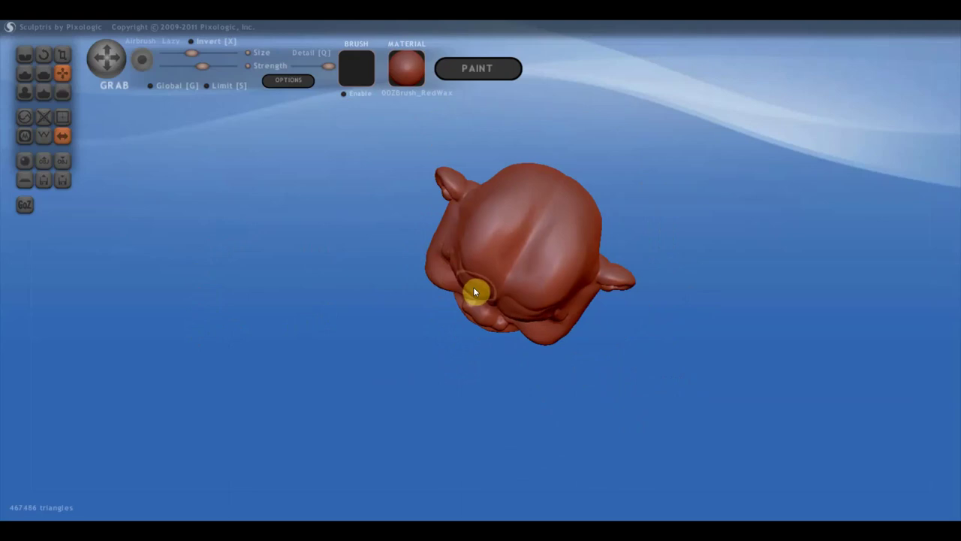
drag(471, 271, 476, 264)
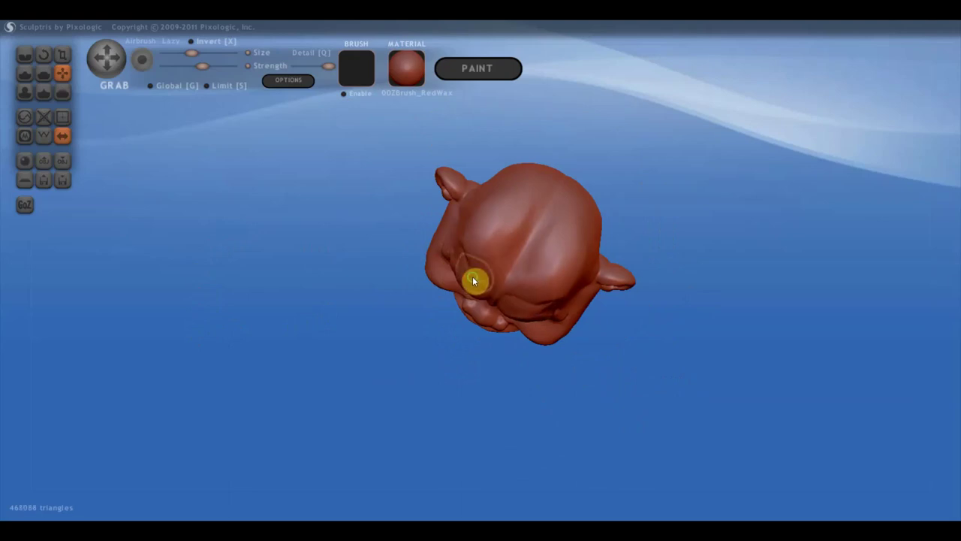
mouse_move(472, 278)
right_down()
mouse_move(524, 211)
mouse_move(517, 189)
mouse_move(522, 204)
mouse_move(517, 198)
right_up()
scroll(515, 203, up, 2)
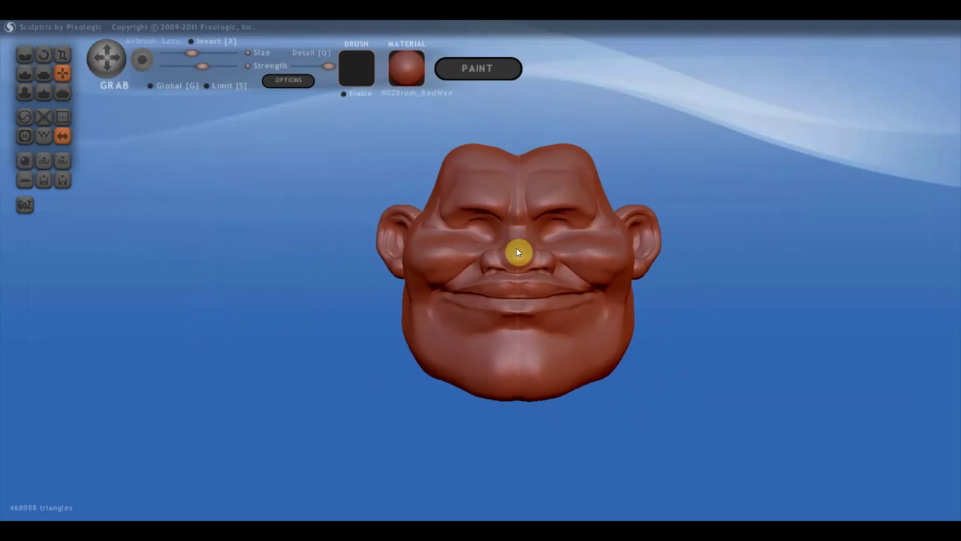
Lift the nose tip, push the upper lip up under the nostrils, and reshape the cheek fold.
scroll(647, 326, up, 3)
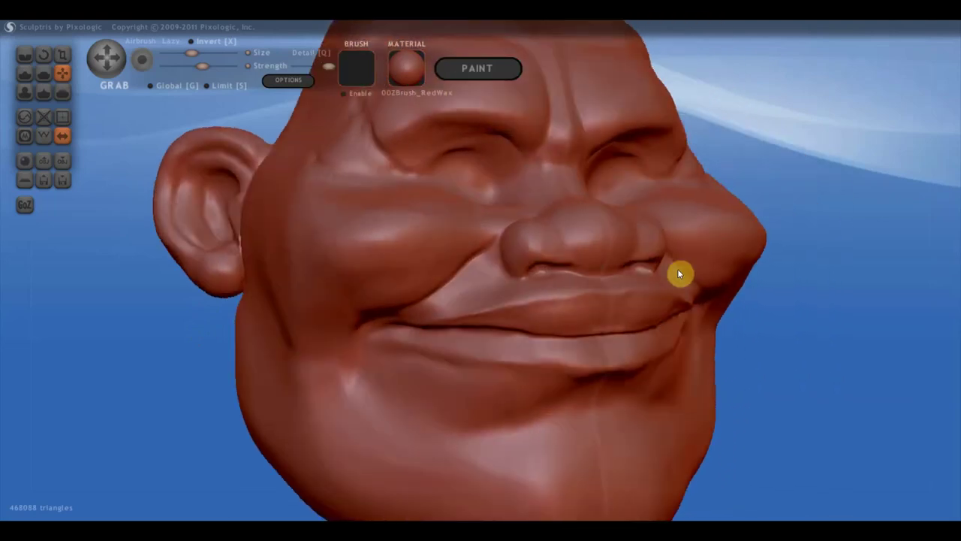
right_drag(593, 268, 745, 269)
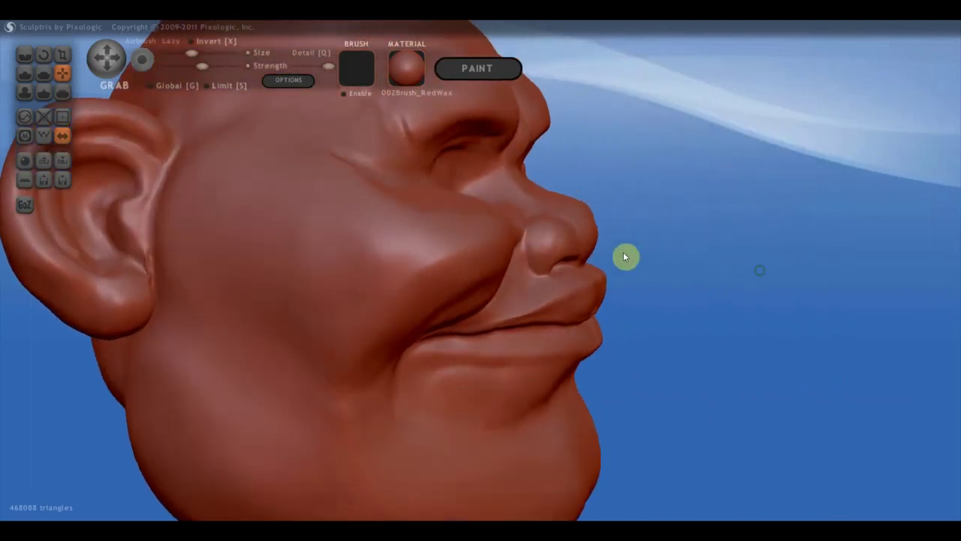
drag(590, 229, 592, 228)
scroll(539, 248, down, 1)
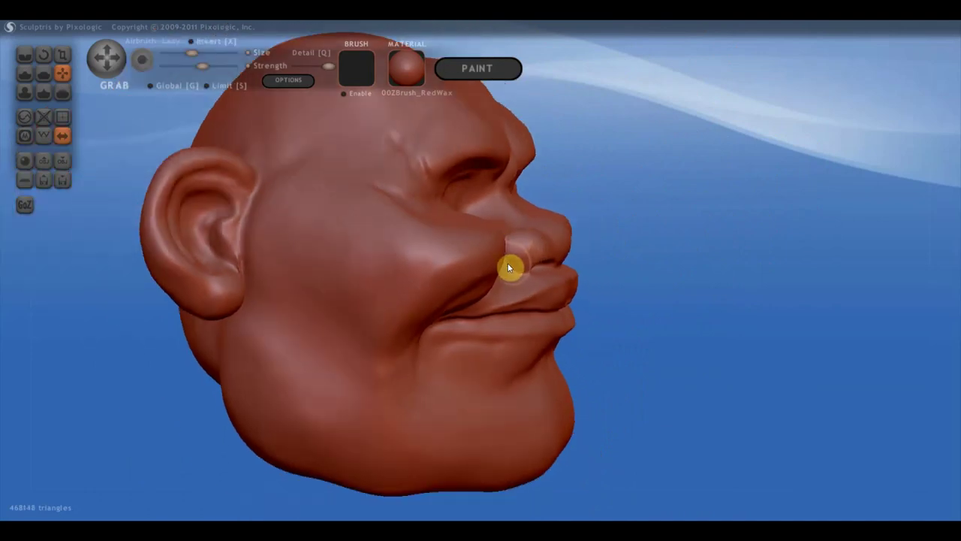
drag(507, 263, 516, 241)
mouse_move(510, 237)
right_down()
mouse_move(471, 289)
mouse_move(476, 282)
right_up()
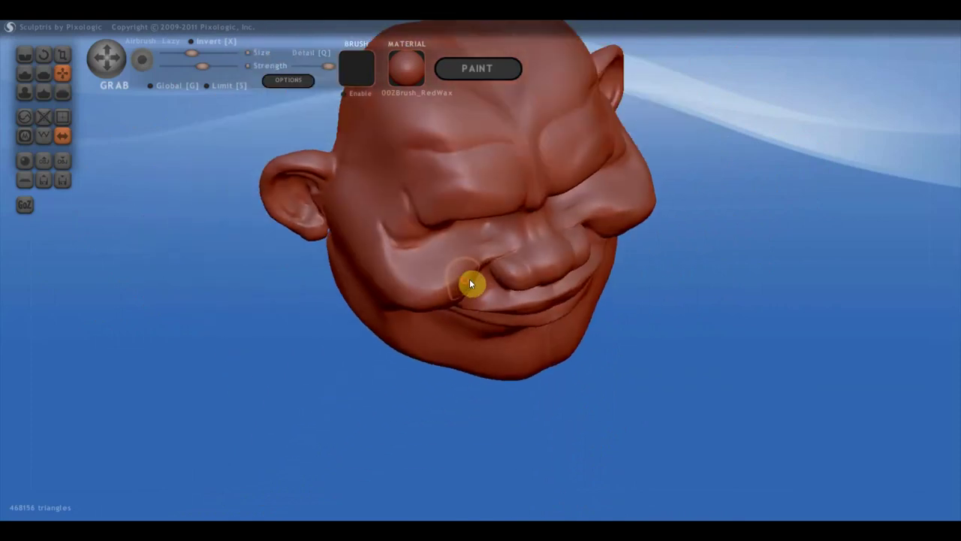
scroll(479, 258, up, 2)
drag(481, 255, 486, 257)
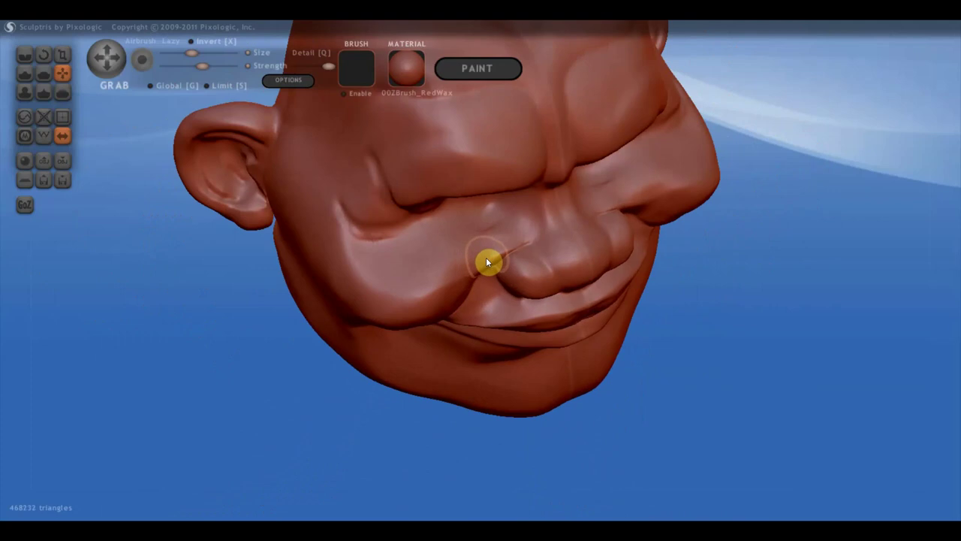
right_drag(487, 257, 464, 208)
Mask the areas under both eyes, return to Grab, and clear the mask.
key(m)
mouse_move(487, 251)
mouse_down()
mouse_move(444, 258)
mouse_move(403, 282)
mouse_up()
key(g)
ctrl+click(172, 337)
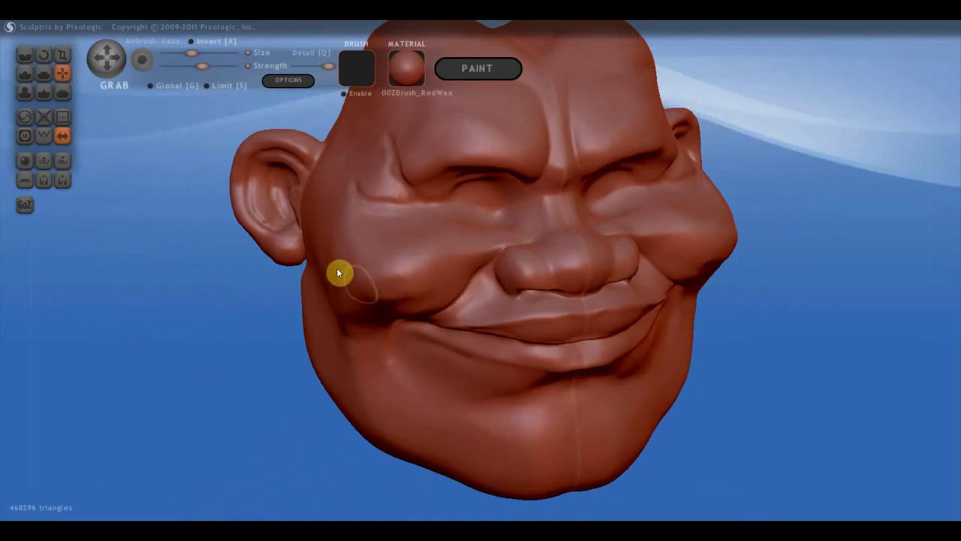
Switch to the Draw brush and build up the upper cheek on the head's left side.
click(25, 83)
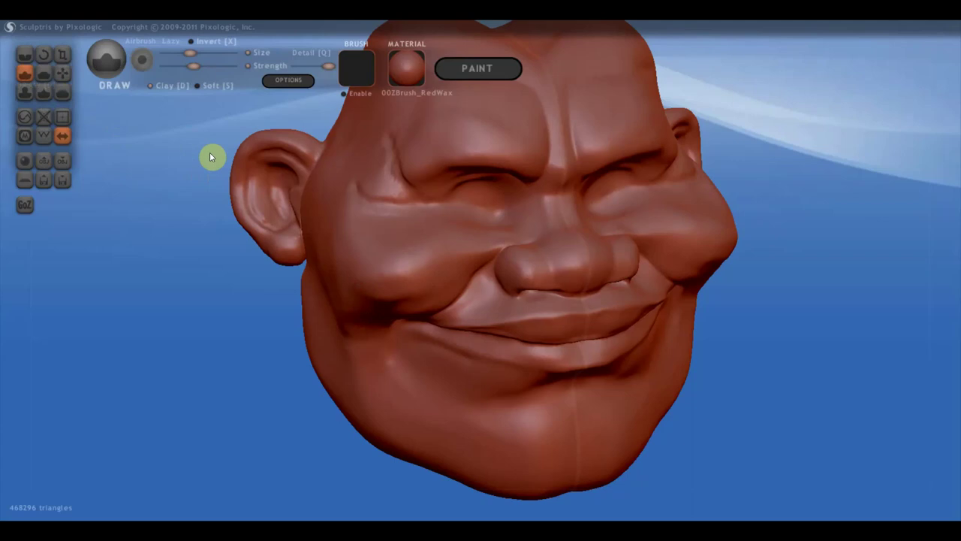
scroll(454, 259, down, 2)
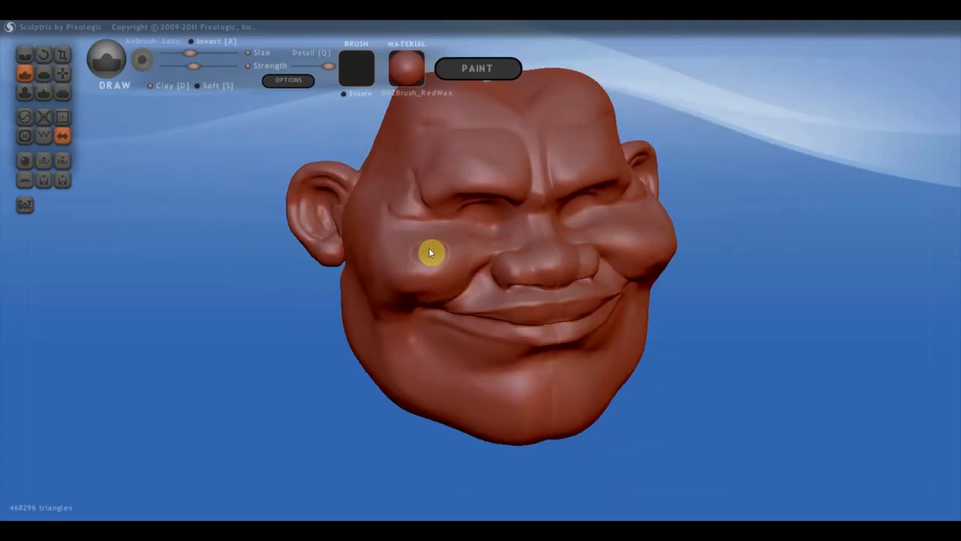
scroll(429, 239, down, 3)
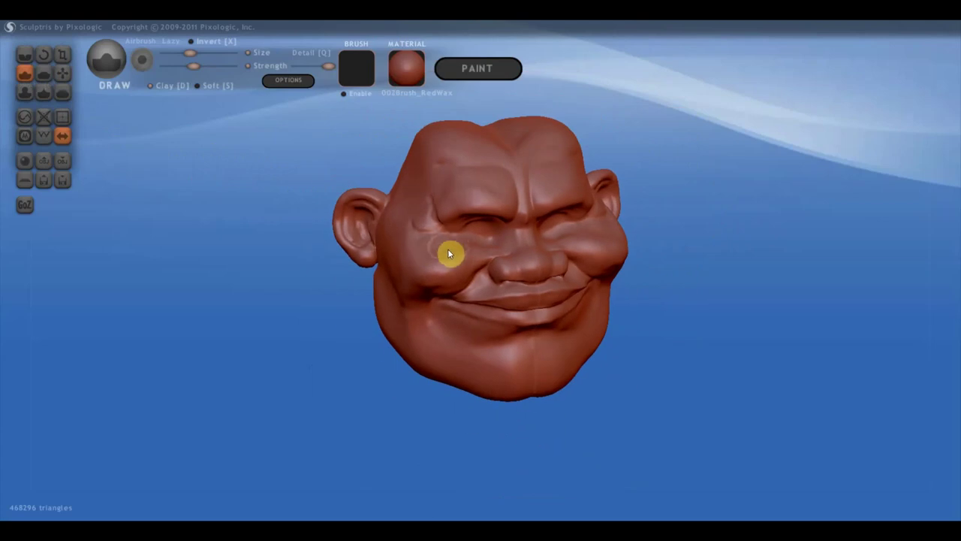
right_drag(440, 270, 465, 273)
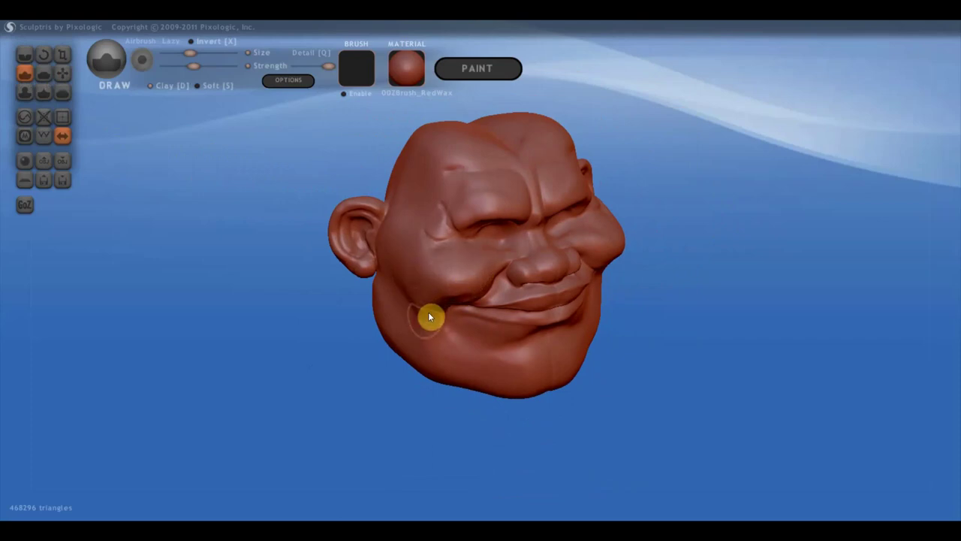
right_drag(428, 312, 465, 258)
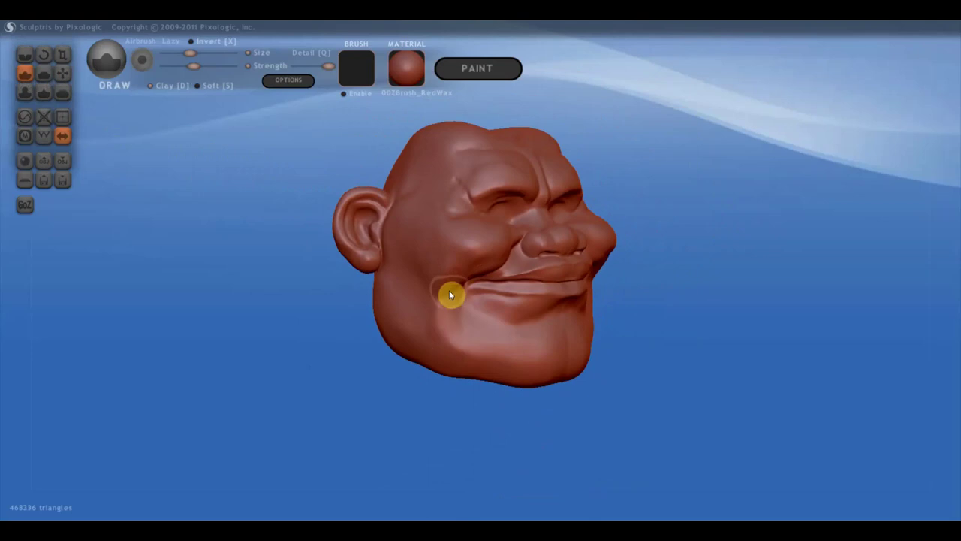
mouse_move(407, 243)
mouse_down()
mouse_move(418, 262)
mouse_move(410, 241)
mouse_move(414, 247)
mouse_up()
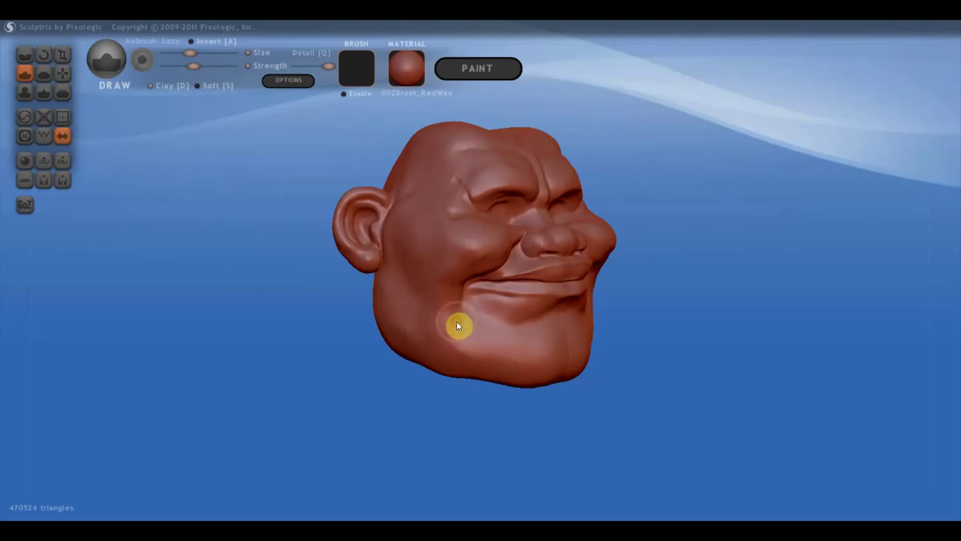
right_drag(458, 326, 386, 326)
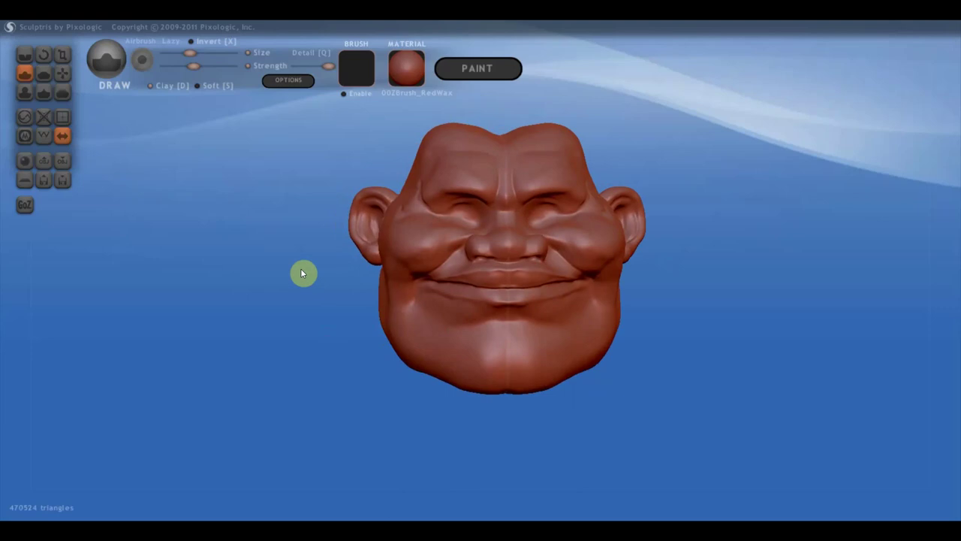
With the Grab brush, pull the cheek outward and reshape the upper side of the skull.
click(67, 80)
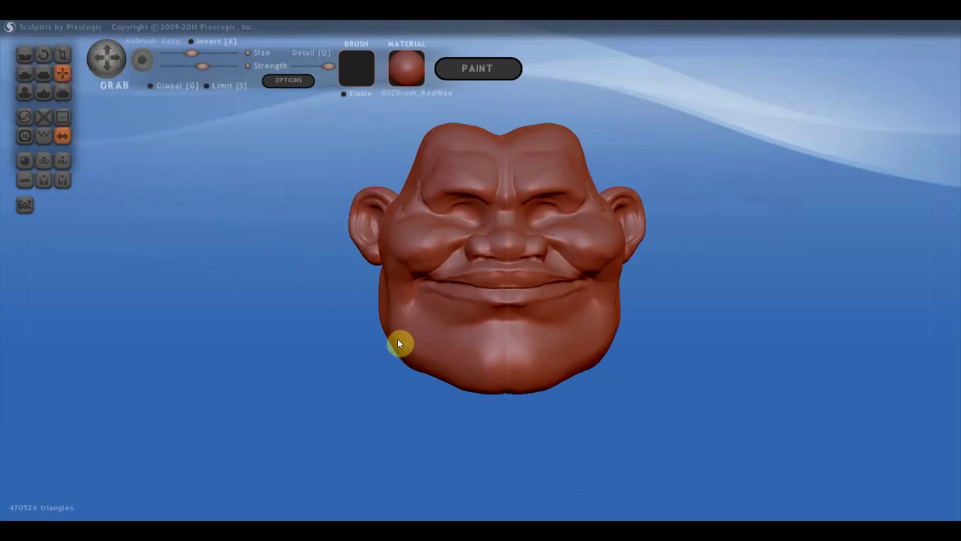
scroll(401, 331, down, 2)
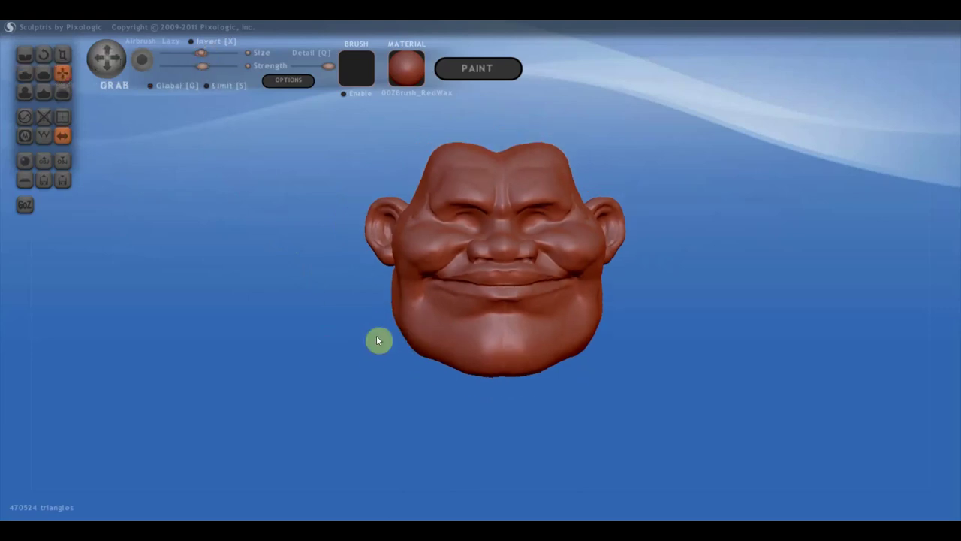
scroll(376, 335, up, 2)
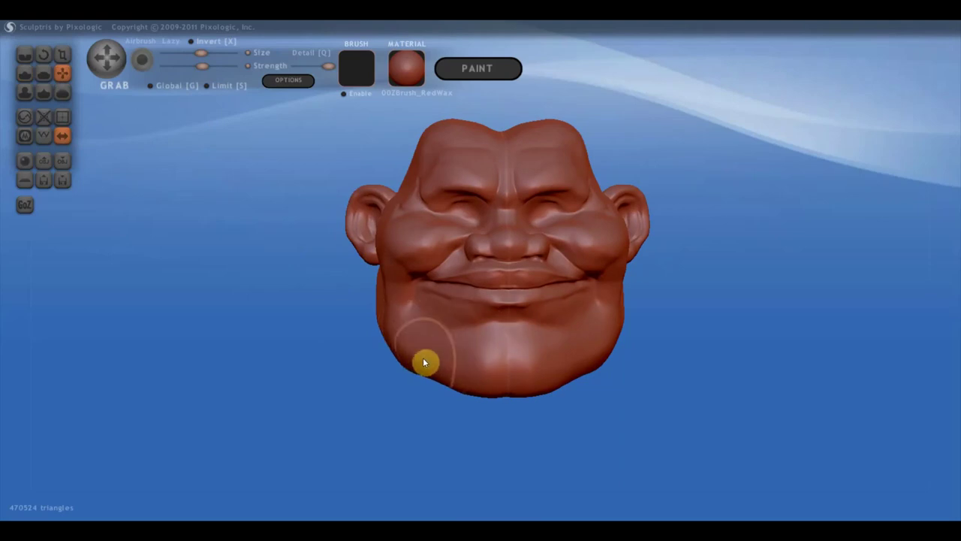
right_drag(423, 358, 421, 394)
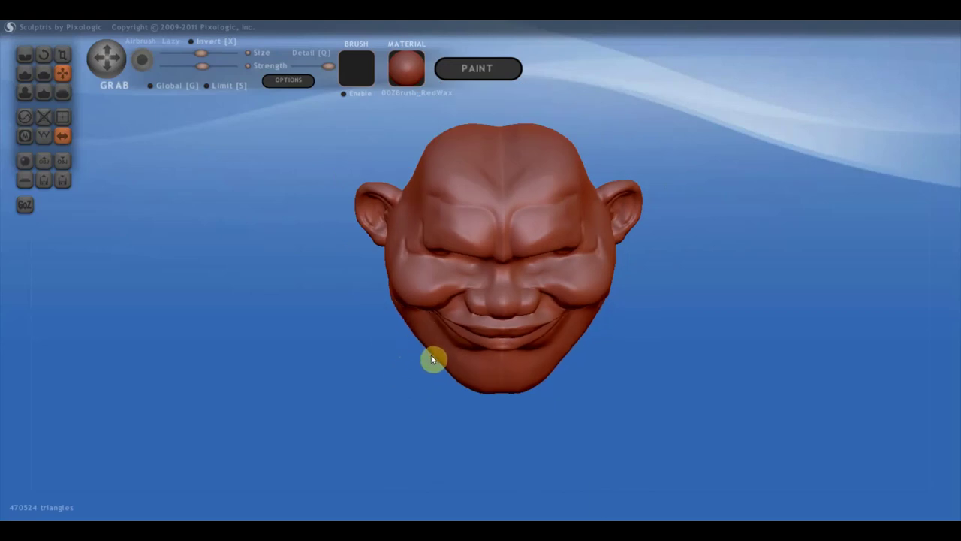
right_drag(431, 354, 429, 358)
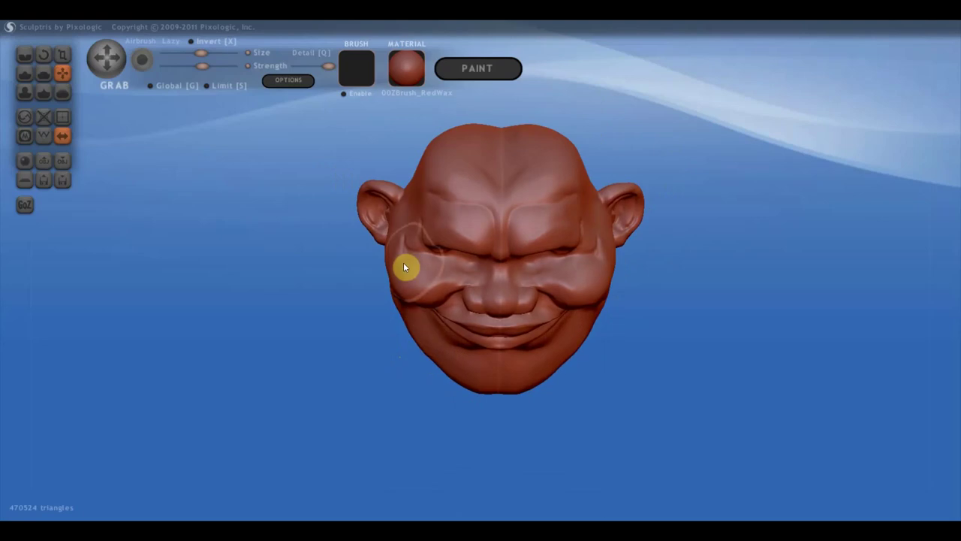
mouse_move(404, 266)
right_down()
mouse_move(405, 311)
mouse_move(399, 304)
right_up()
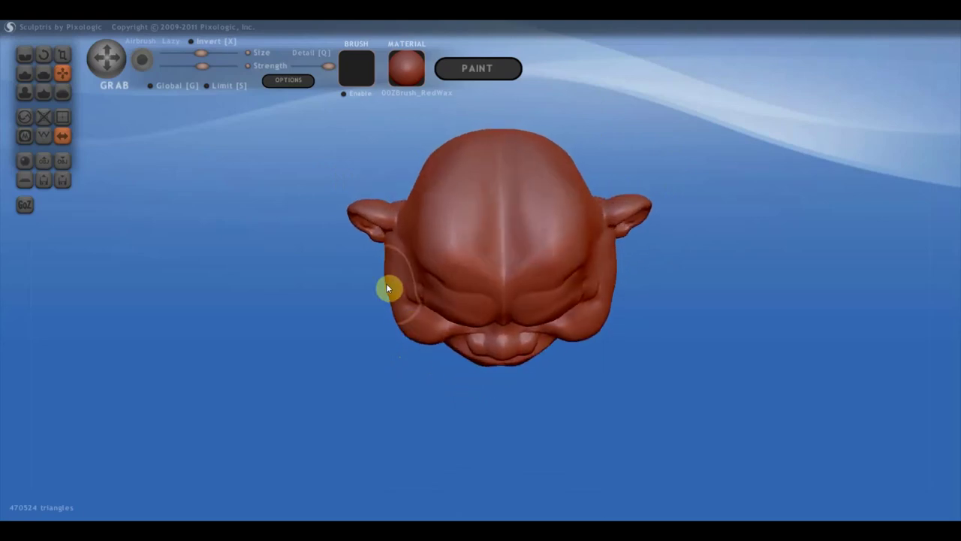
mouse_move(386, 284)
mouse_down()
mouse_move(401, 329)
mouse_move(398, 311)
mouse_up()
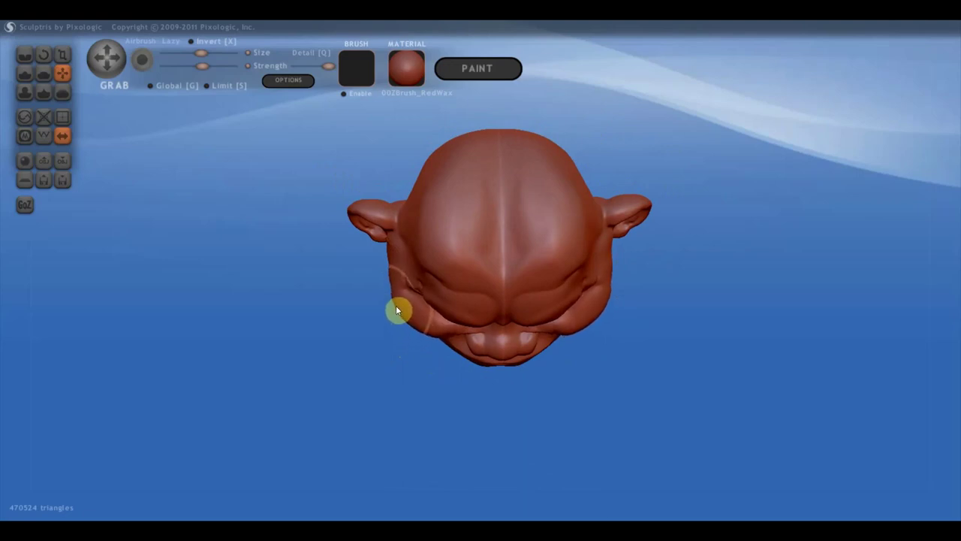
drag(414, 188, 409, 186)
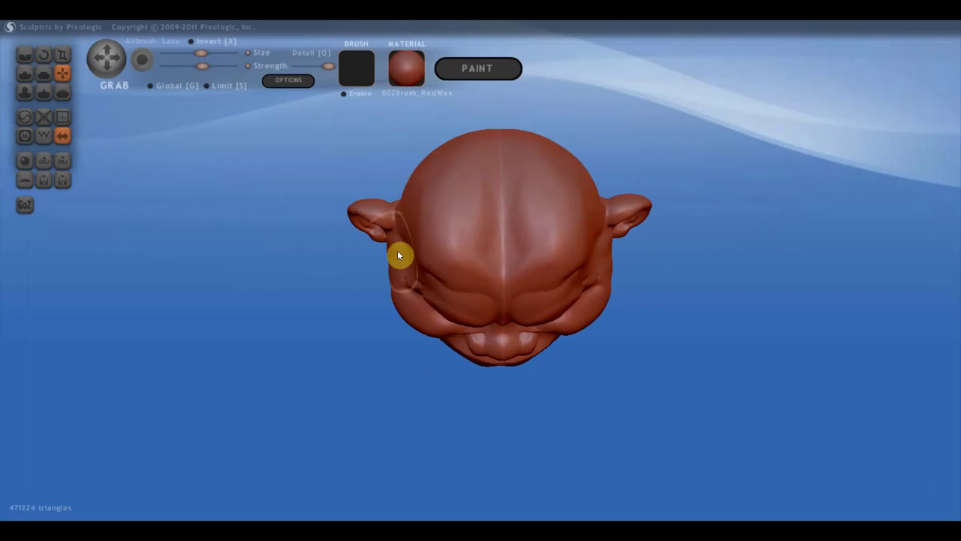
right_drag(398, 250, 396, 155)
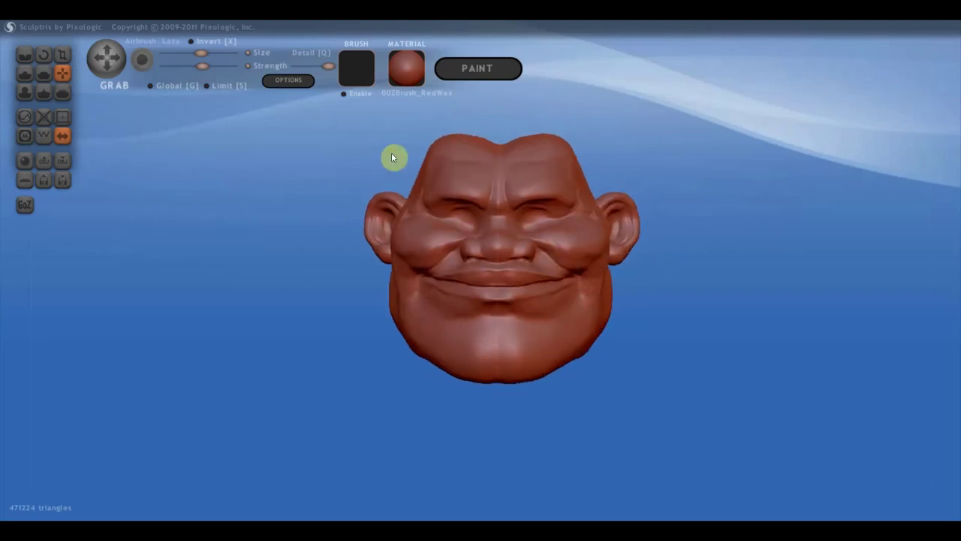
In side profile, pull the nose further out from the face.
right_drag(445, 229, 596, 228)
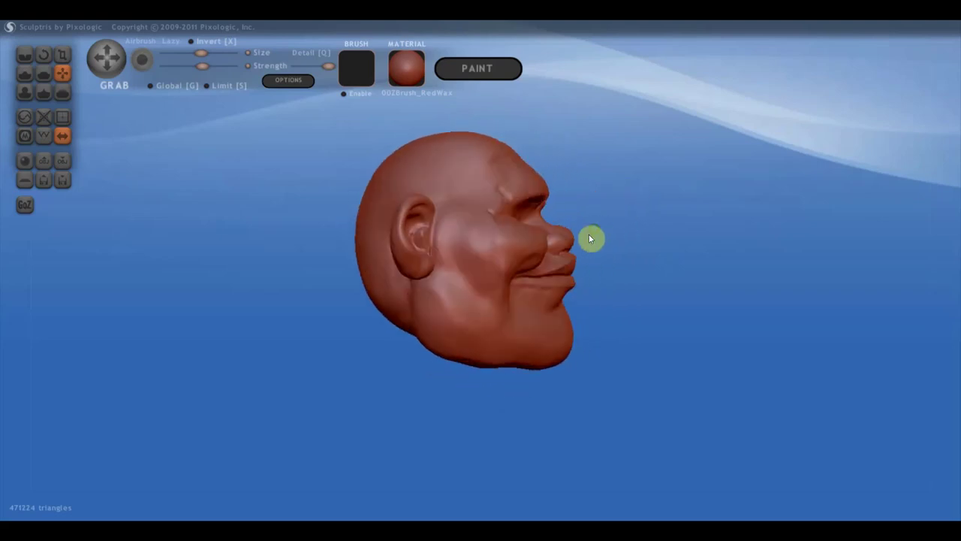
scroll(589, 229, up, 3)
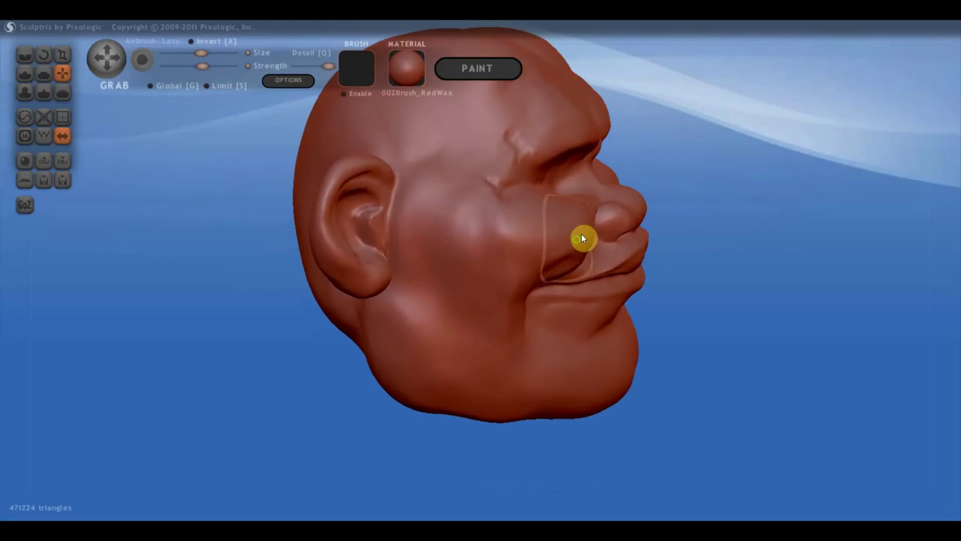
scroll(581, 233, up, 3)
drag(617, 211, 659, 183)
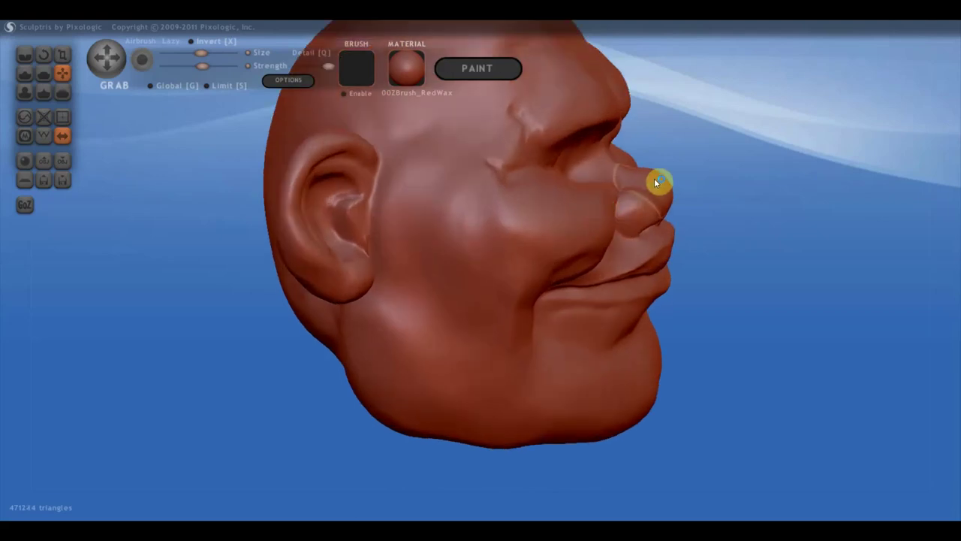
mouse_move(659, 183)
right_down()
mouse_move(633, 169)
mouse_move(466, 167)
mouse_move(491, 157)
right_up()
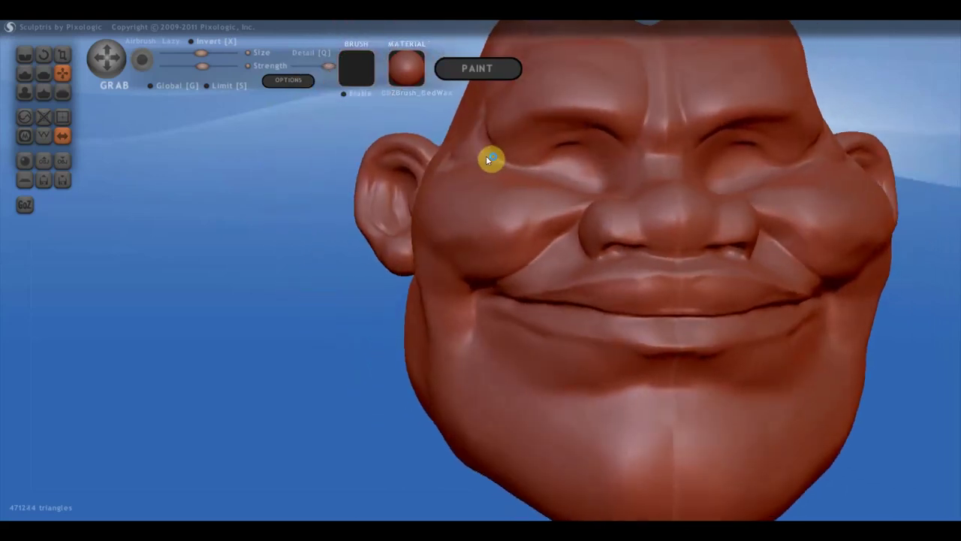
scroll(612, 149, down, 2)
right_drag(612, 149, 599, 158)
With the Flatten brush, soften the outer rim of the ear.
click(44, 73)
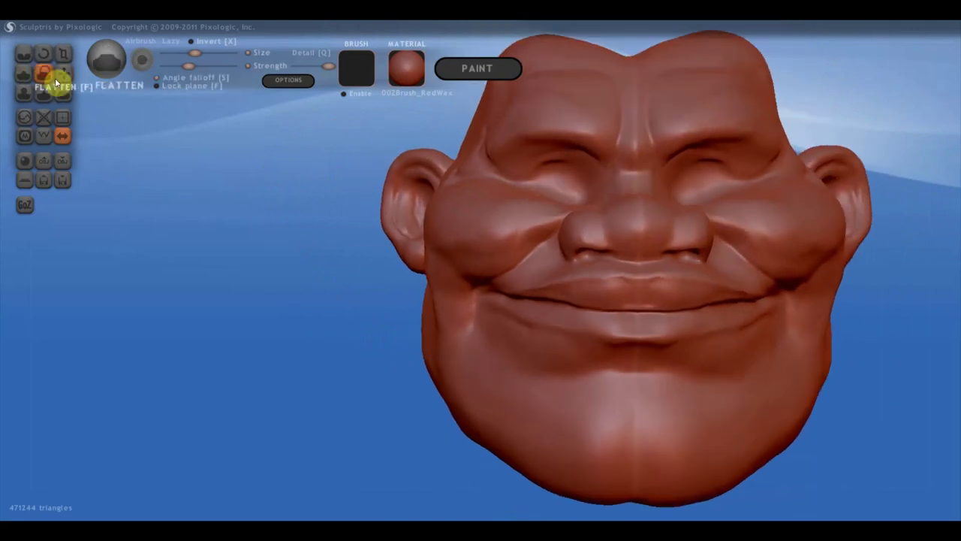
scroll(398, 155, up, 2)
drag(399, 159, 370, 200)
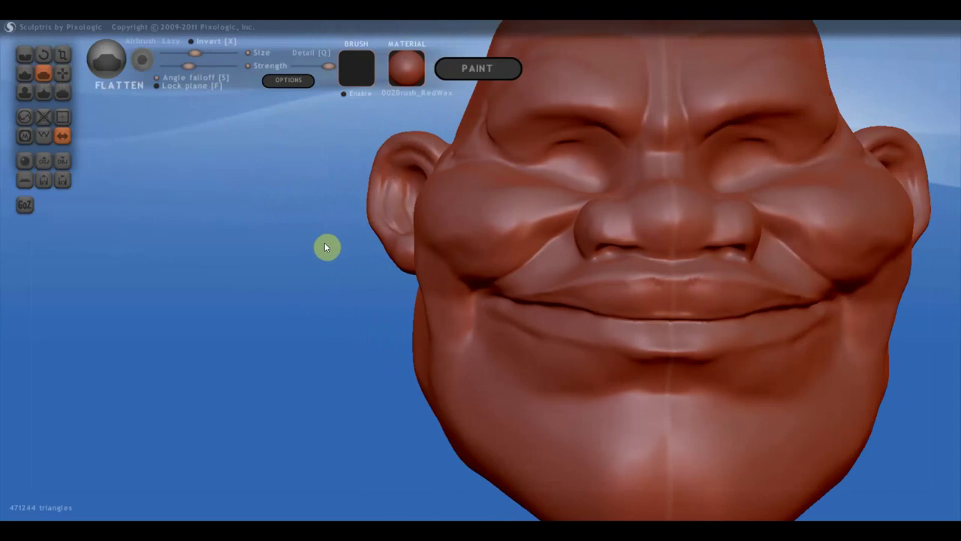
mouse_move(264, 265)
right_down()
mouse_move(292, 266)
mouse_move(122, 351)
right_up()
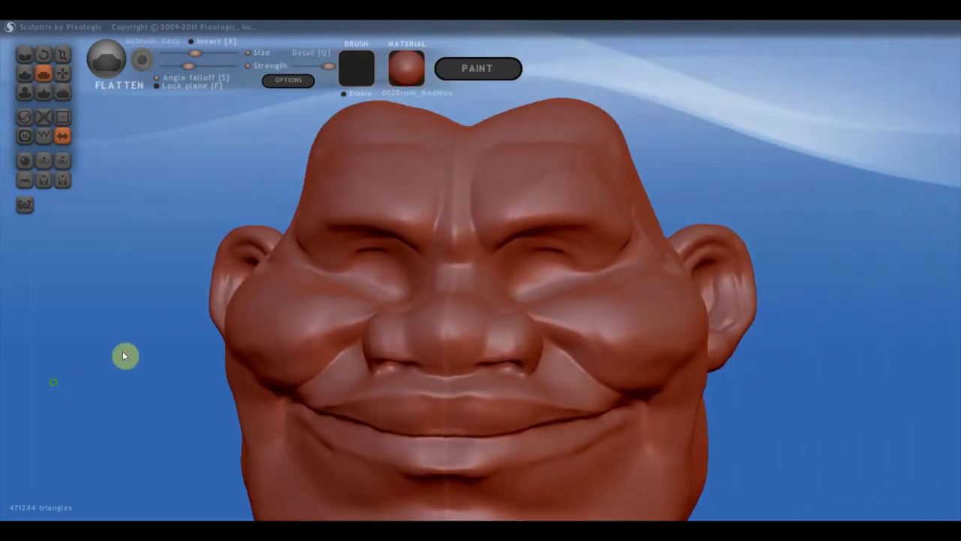
mouse_move(347, 249)
right_down()
mouse_move(368, 228)
mouse_move(405, 228)
right_up()
Flatten the brow and forehead into smooth planes, including near the left eye.
mouse_move(405, 228)
mouse_down()
mouse_move(335, 227)
mouse_move(364, 225)
mouse_move(406, 241)
mouse_move(324, 228)
mouse_move(368, 234)
mouse_up()
mouse_move(369, 233)
right_down()
mouse_move(353, 270)
mouse_move(408, 225)
right_up()
mouse_move(408, 225)
mouse_down()
mouse_move(392, 204)
mouse_move(337, 200)
mouse_up()
mouse_move(338, 200)
right_down()
mouse_move(403, 277)
mouse_move(444, 296)
right_up()
mouse_move(474, 256)
mouse_down()
mouse_move(458, 225)
mouse_move(378, 208)
mouse_move(476, 225)
mouse_move(500, 208)
mouse_move(405, 193)
mouse_move(360, 209)
mouse_move(369, 191)
mouse_move(436, 266)
mouse_move(381, 259)
mouse_move(418, 278)
mouse_move(382, 257)
mouse_move(446, 264)
mouse_move(356, 251)
mouse_move(422, 257)
mouse_move(443, 281)
mouse_up()
mouse_move(442, 280)
right_down()
mouse_move(422, 202)
mouse_move(441, 179)
mouse_move(433, 176)
right_up()
scroll(412, 205, down, 2)
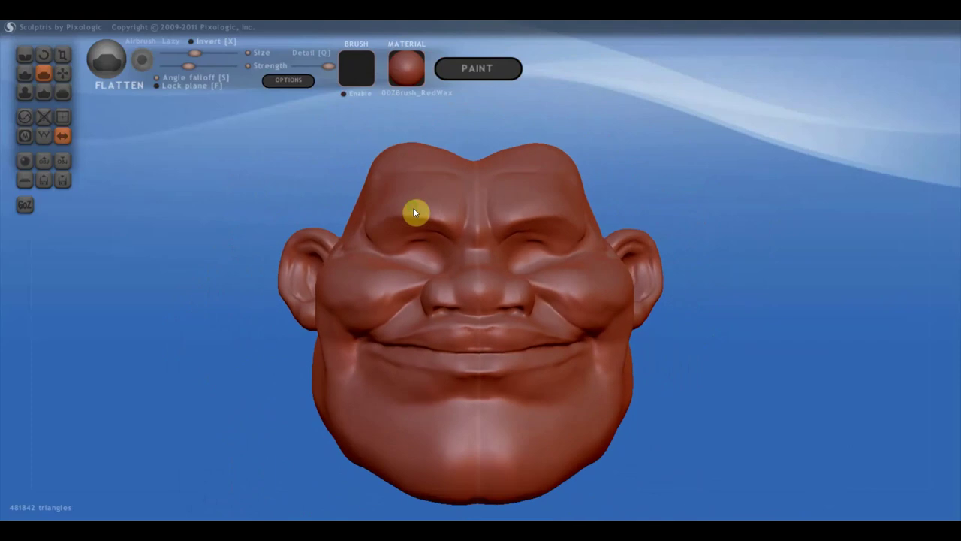
With the Grab brush, pull the left brow outward, checking in profile.
click(63, 73)
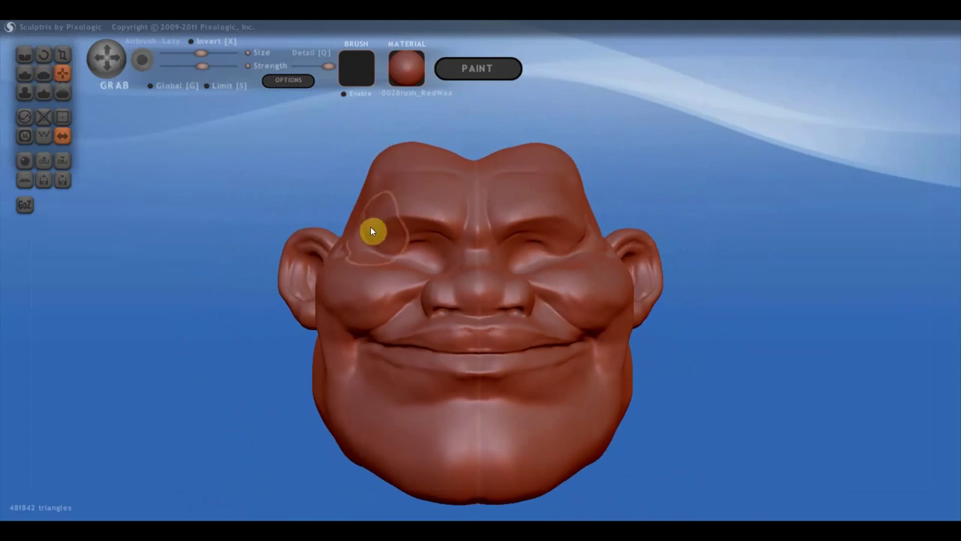
drag(371, 226, 368, 208)
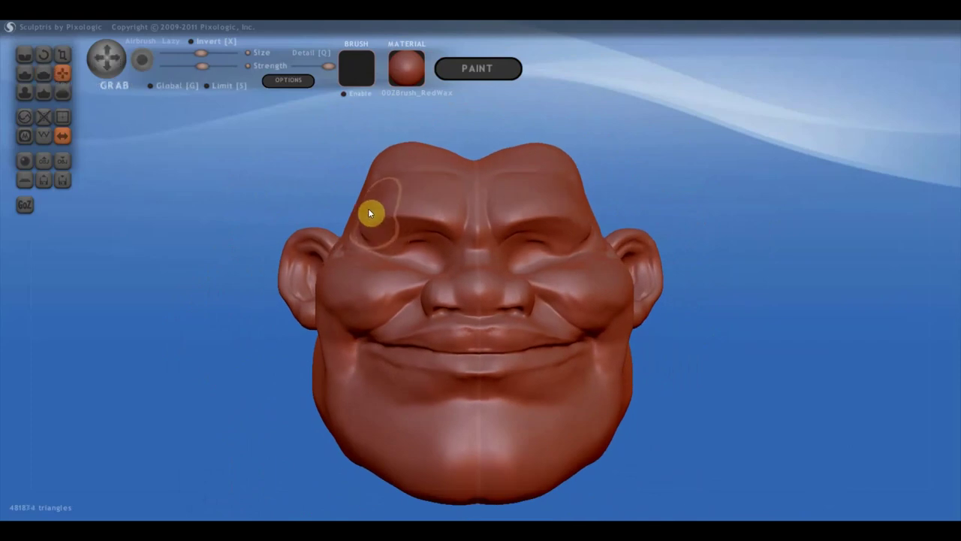
right_drag(416, 232, 586, 233)
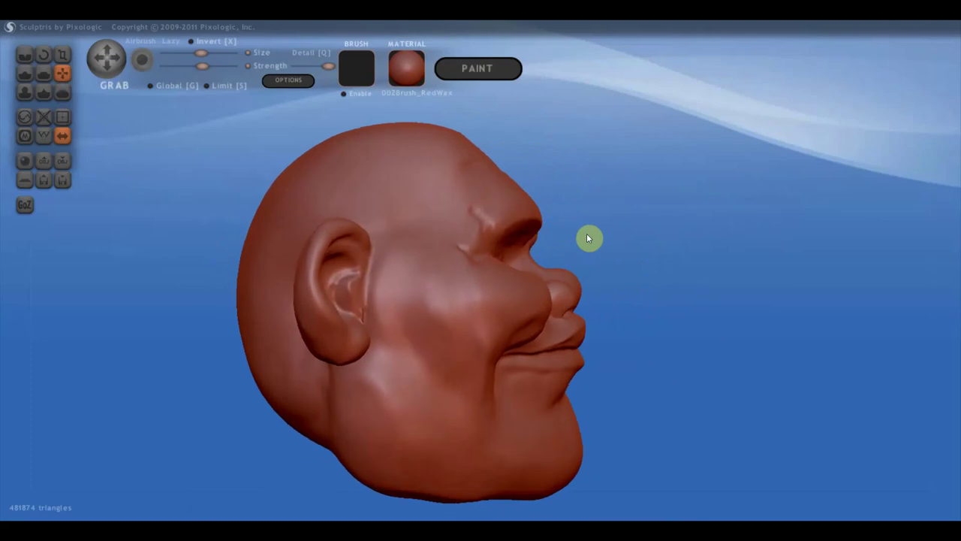
mouse_move(516, 214)
mouse_down()
mouse_move(505, 216)
mouse_move(489, 172)
mouse_up()
scroll(492, 177, down, 2)
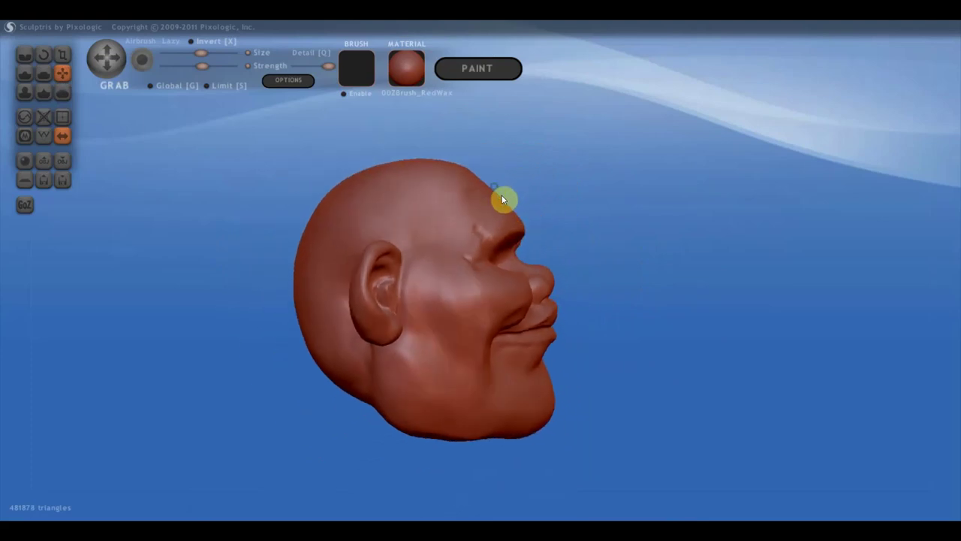
Dent the lower back of the head and refine where the skull meets the right ear.
right_drag(443, 396, 584, 388)
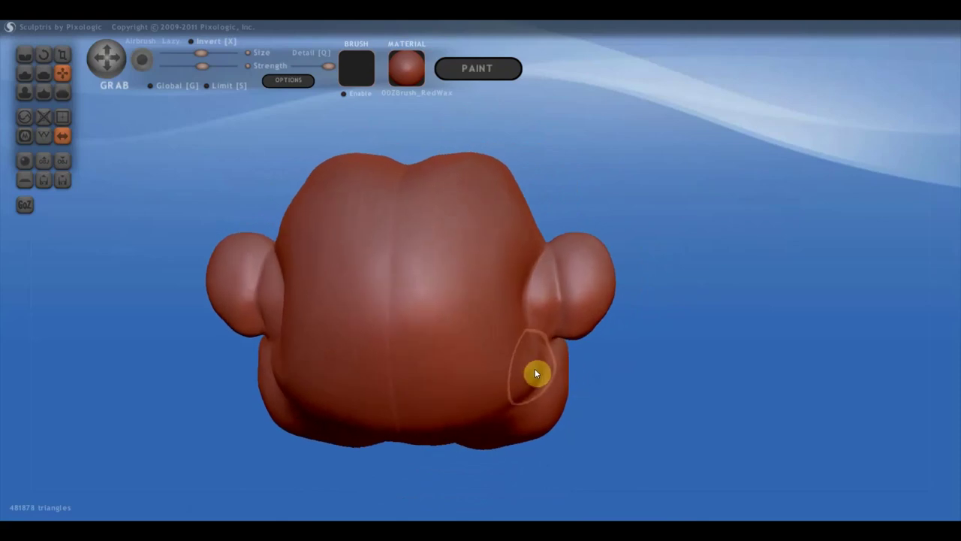
drag(534, 369, 526, 373)
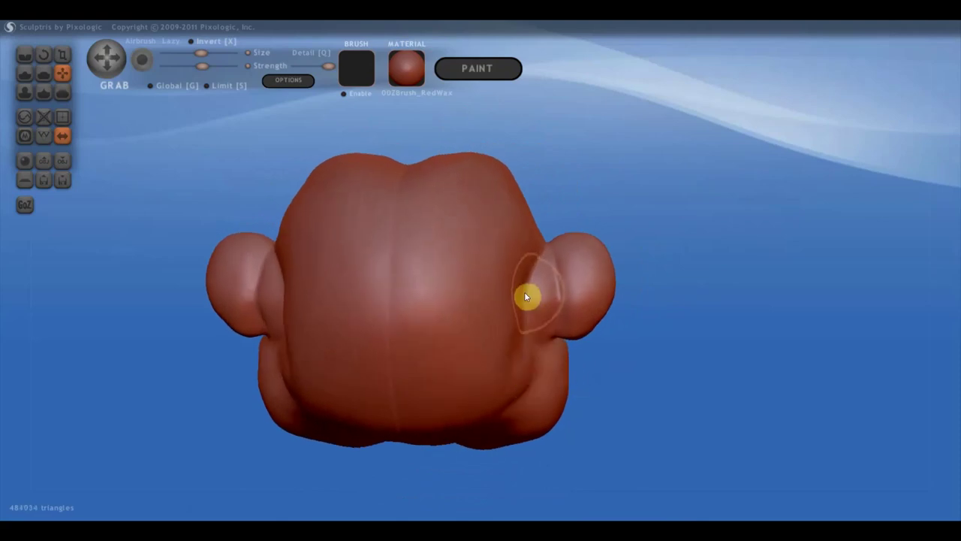
drag(518, 296, 536, 291)
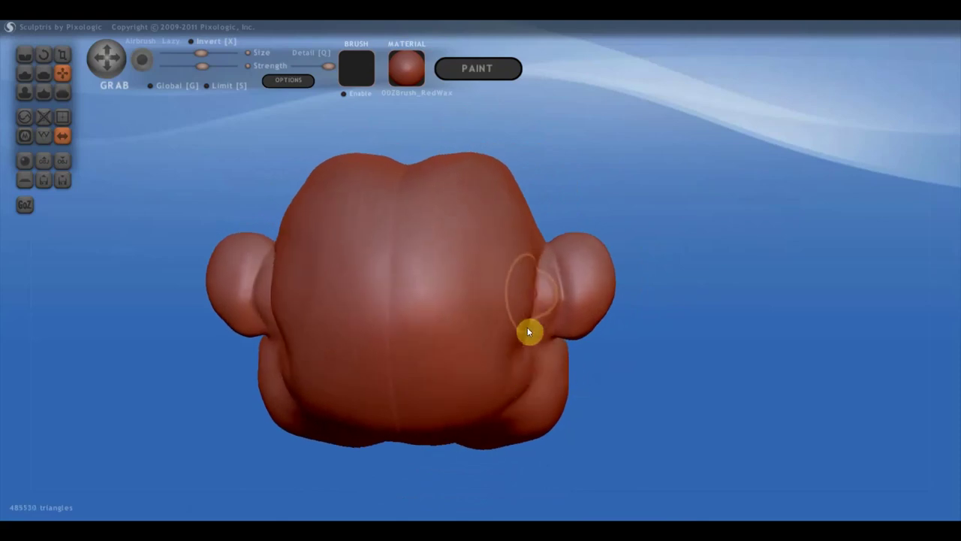
drag(522, 349, 532, 354)
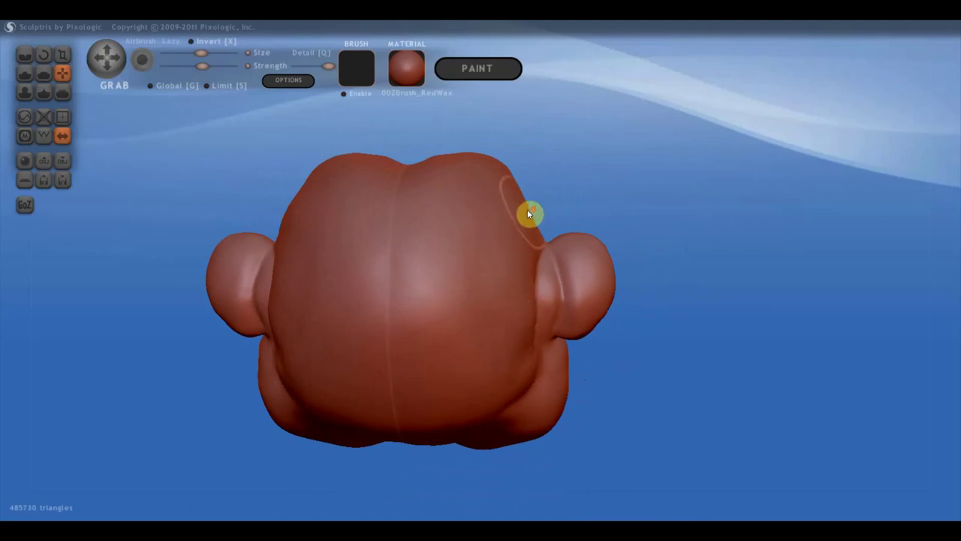
scroll(528, 214, down, 2)
drag(513, 226, 481, 188)
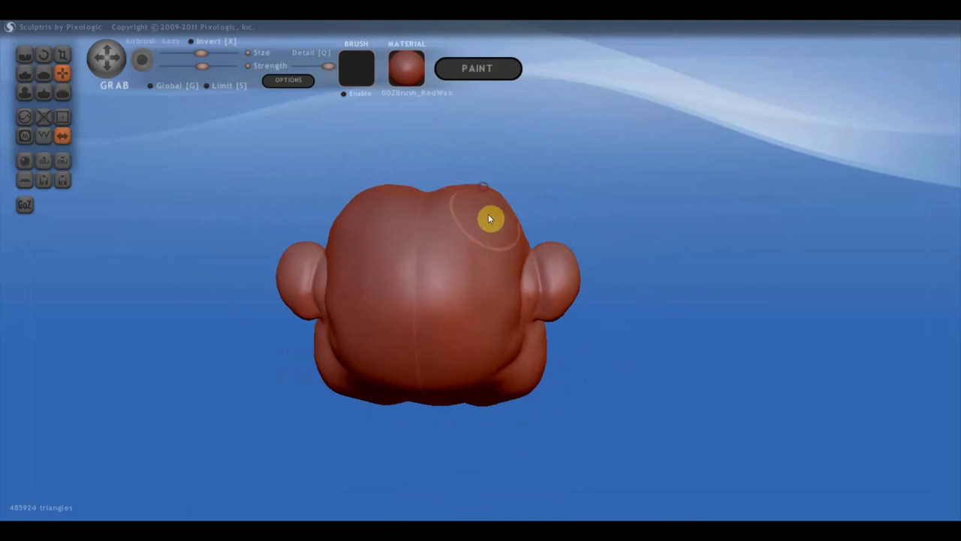
right_drag(488, 214, 158, 214)
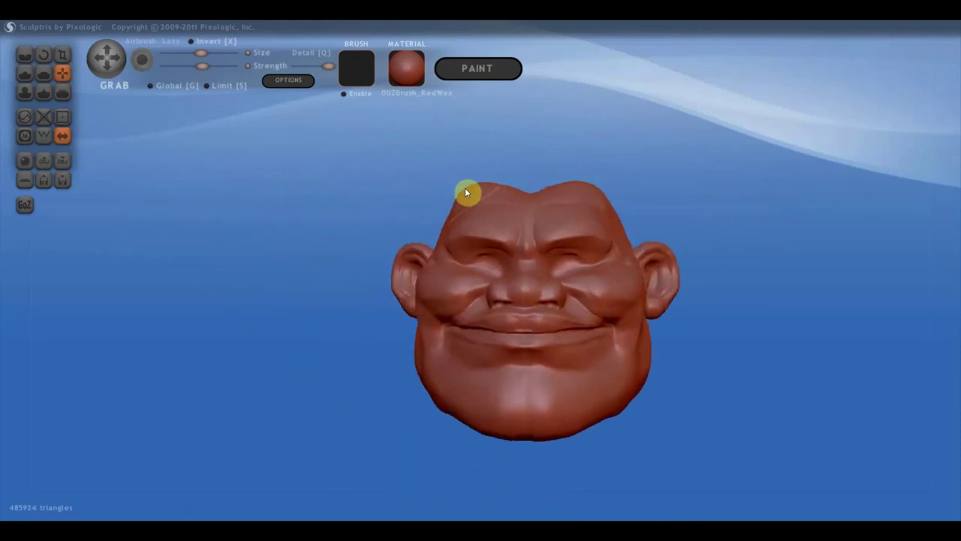
Pull the top of the head down slightly and push out the back below the ear.
drag(467, 193, 466, 200)
mouse_move(523, 192)
mouse_down()
mouse_move(472, 196)
mouse_move(531, 191)
mouse_up()
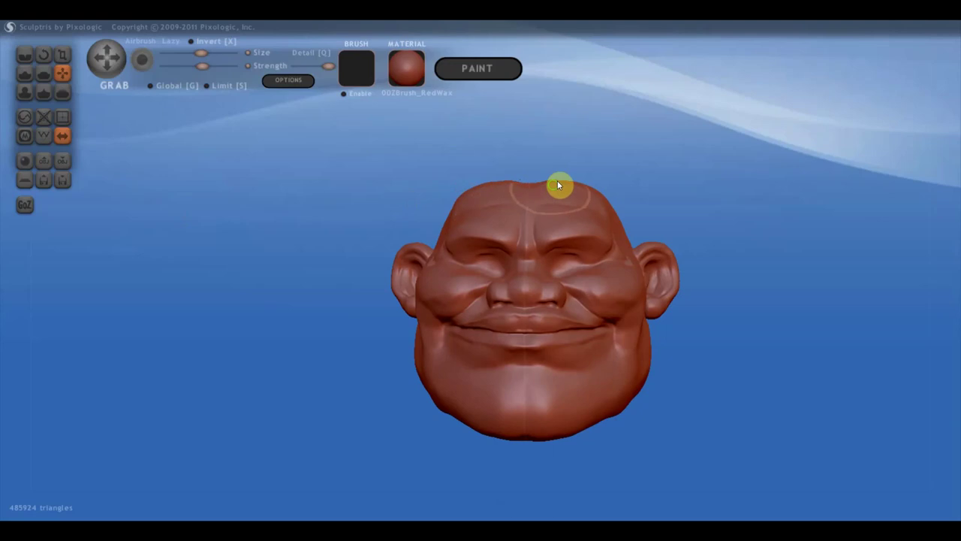
mouse_move(579, 274)
right_down()
mouse_move(632, 290)
mouse_move(489, 262)
mouse_move(583, 260)
right_up()
scroll(532, 271, down, 3)
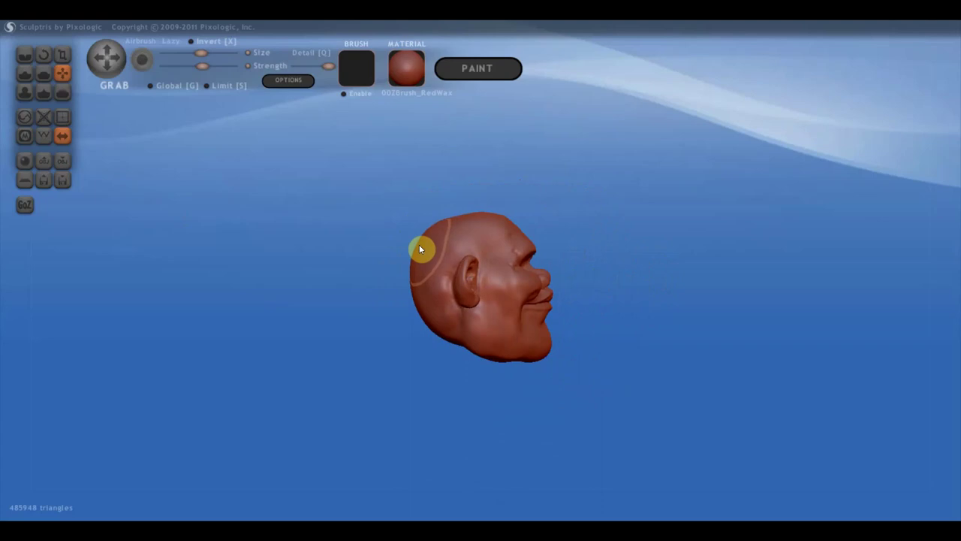
mouse_move(421, 247)
mouse_down()
mouse_move(434, 314)
mouse_move(456, 324)
mouse_up()
right_drag(457, 329, 326, 328)
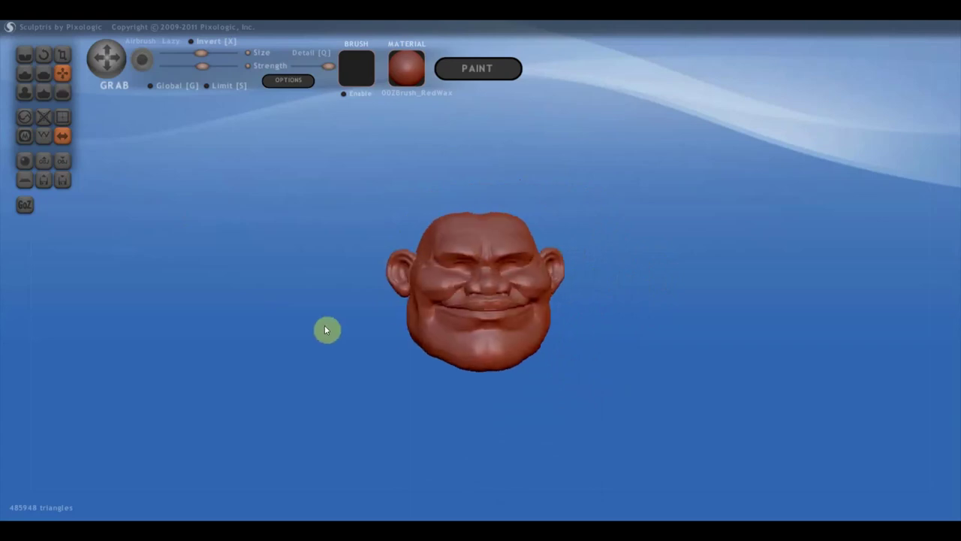
scroll(448, 311, up, 3)
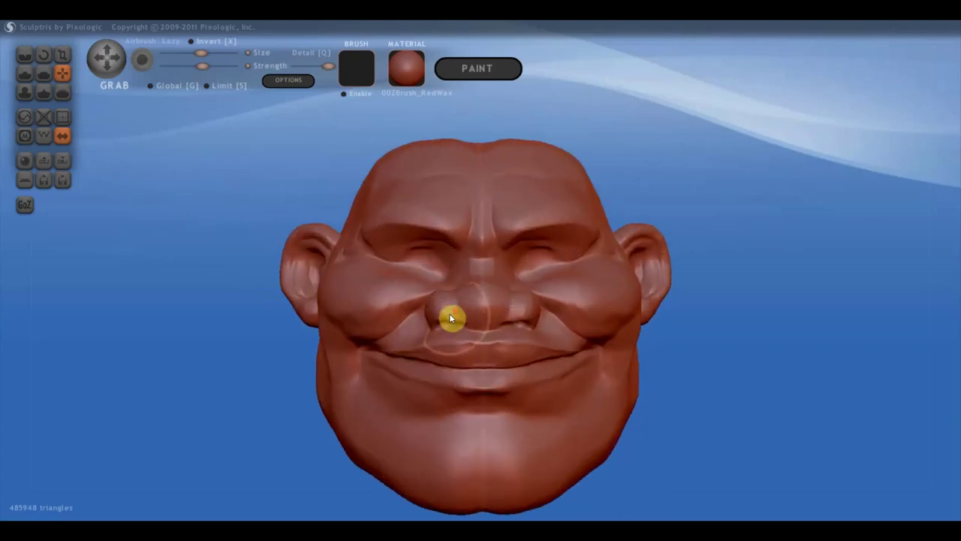
right_drag(441, 312, 442, 326)
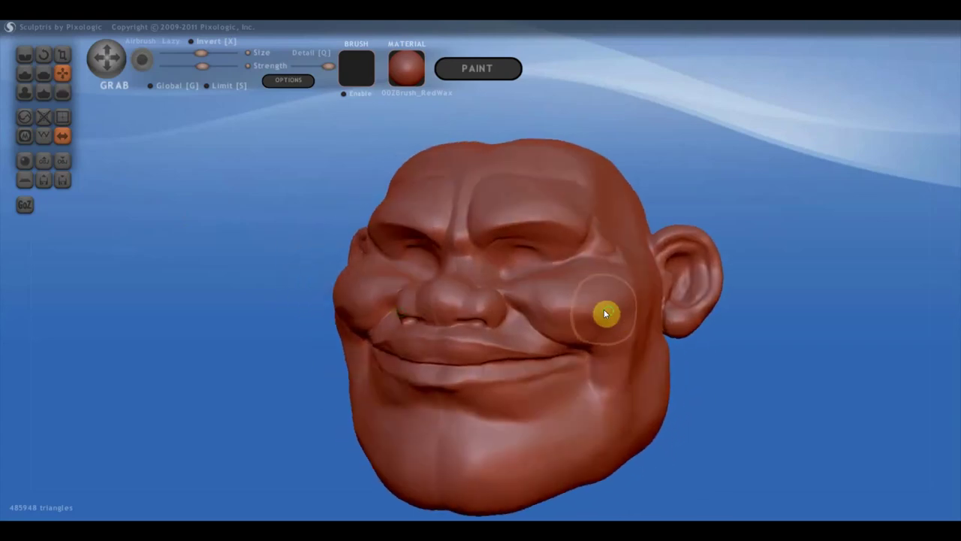
right_drag(605, 310, 535, 316)
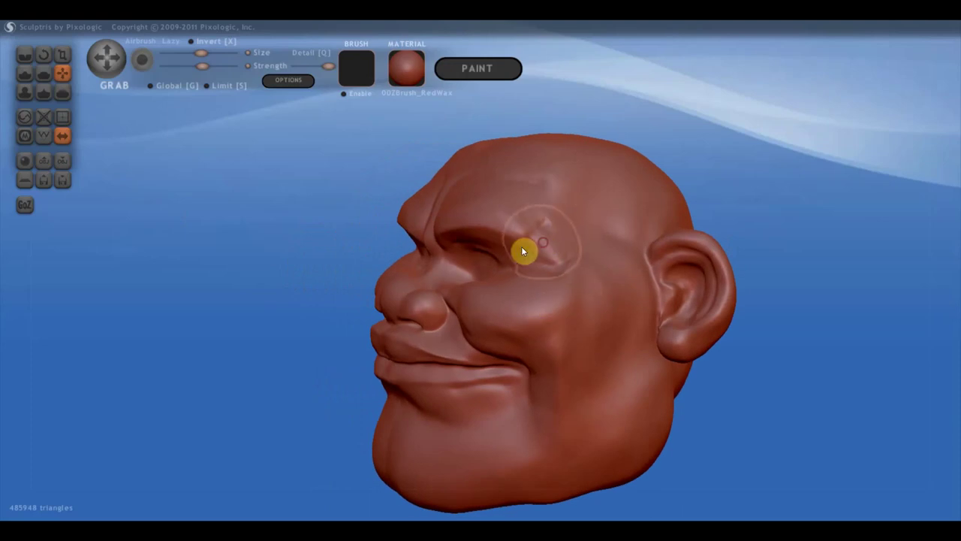
With the Flatten brush, smooth the eye/temple area and the cheek.
click(44, 73)
scroll(469, 216, up, 3)
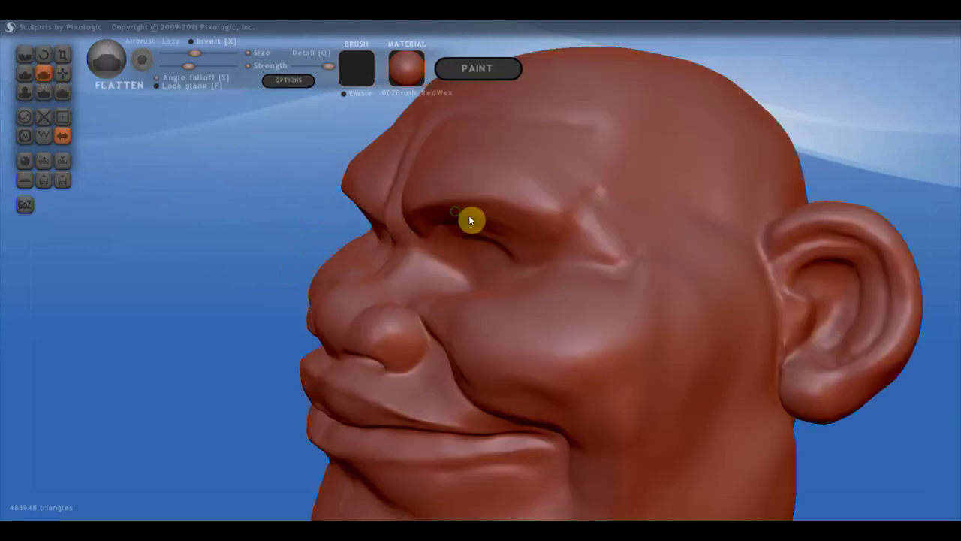
mouse_move(616, 223)
mouse_down()
mouse_move(583, 245)
mouse_move(608, 216)
mouse_move(594, 183)
mouse_move(565, 208)
mouse_move(585, 197)
mouse_move(489, 197)
mouse_move(532, 193)
mouse_move(523, 181)
mouse_up()
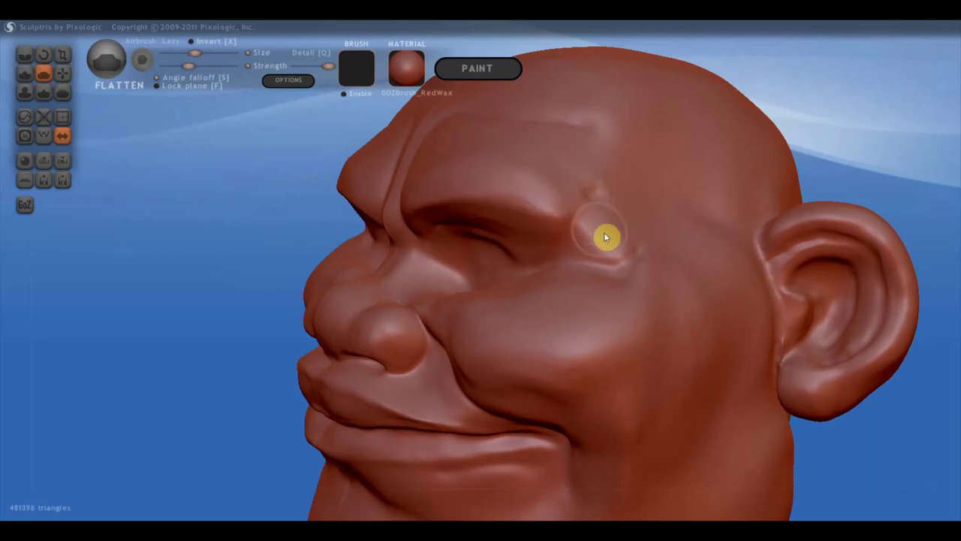
right_drag(607, 236, 638, 293)
mouse_move(638, 294)
mouse_down()
mouse_move(654, 281)
mouse_move(640, 344)
mouse_up()
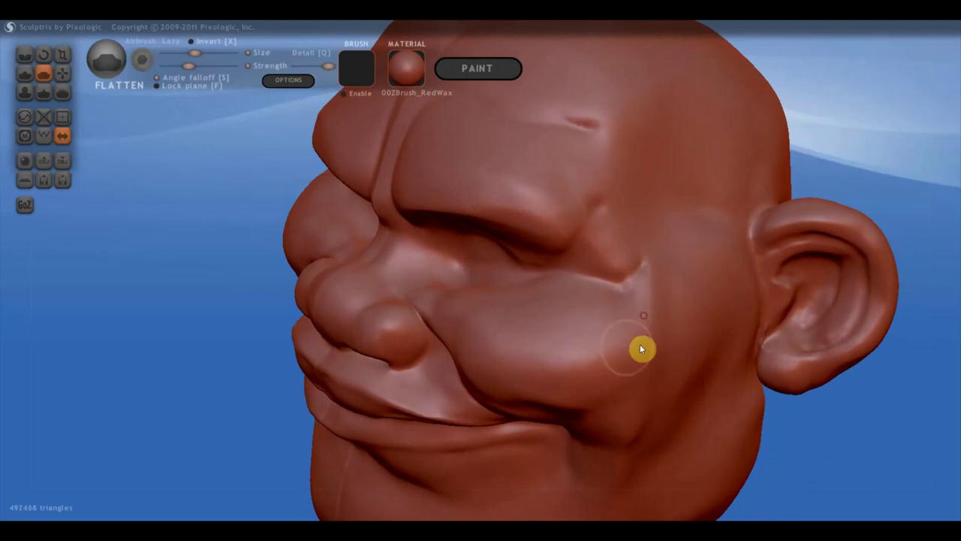
scroll(650, 338, down, 3)
mouse_move(644, 295)
right_down()
mouse_move(634, 303)
mouse_move(670, 315)
mouse_move(620, 283)
right_up()
With the Crease brush, carve a line from the brow across the temple back to the ear.
click(37, 49)
mouse_move(151, 89)
right_down()
mouse_move(347, 145)
mouse_move(533, 218)
mouse_move(523, 229)
right_up()
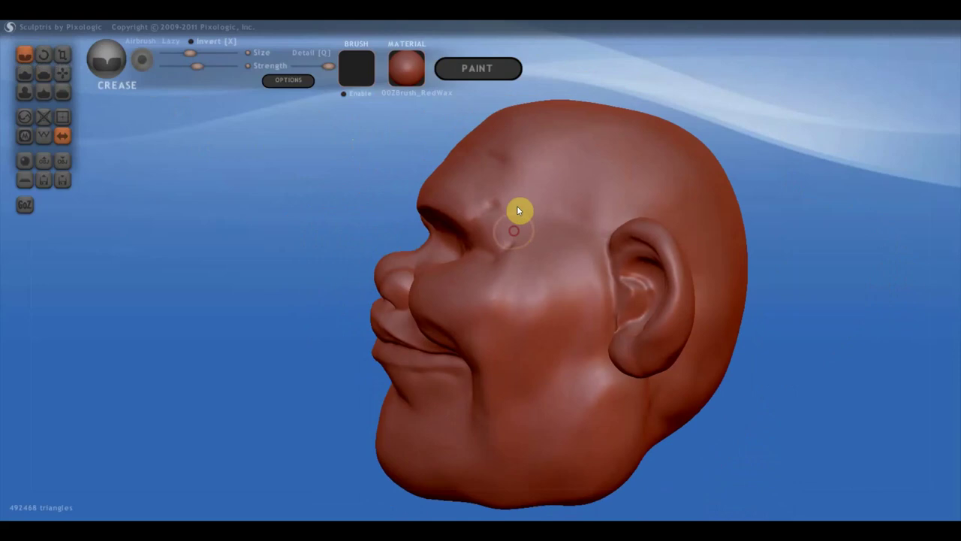
mouse_move(518, 211)
mouse_down()
mouse_move(543, 157)
mouse_move(624, 155)
mouse_move(698, 219)
mouse_up()
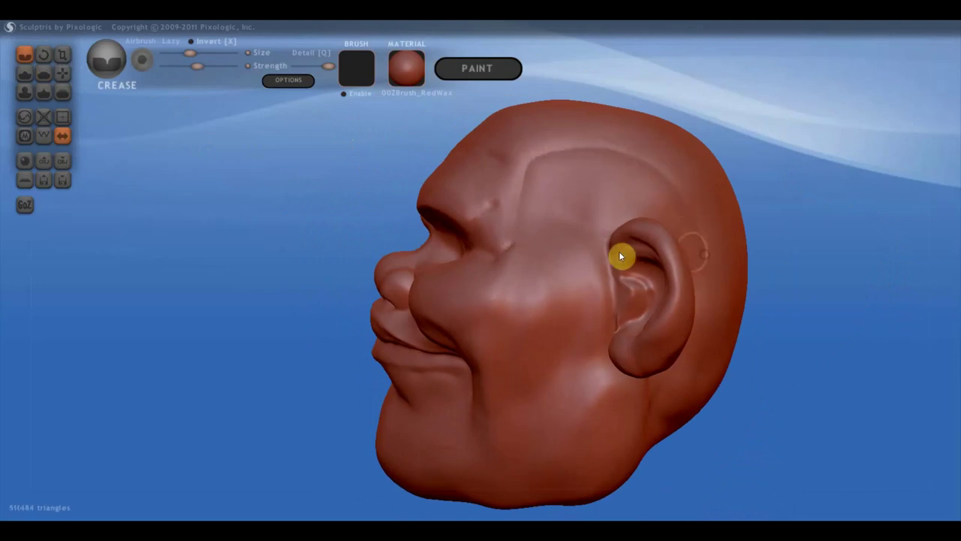
mouse_move(512, 248)
mouse_down()
mouse_move(599, 249)
mouse_move(486, 247)
mouse_move(607, 252)
mouse_move(487, 254)
mouse_move(592, 262)
mouse_up()
right_drag(591, 262, 710, 254)
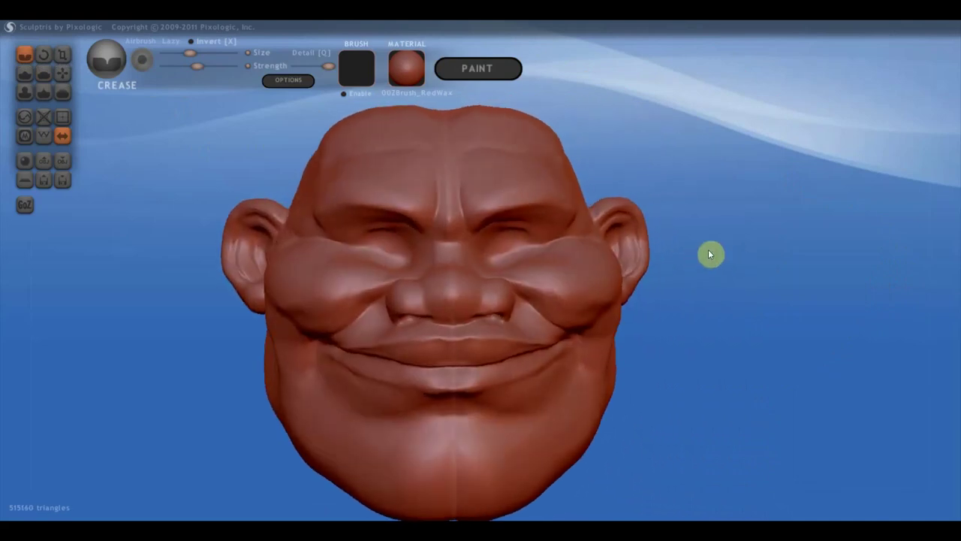
mouse_move(418, 234)
right_down()
mouse_move(476, 236)
mouse_move(367, 235)
mouse_move(337, 247)
right_up()
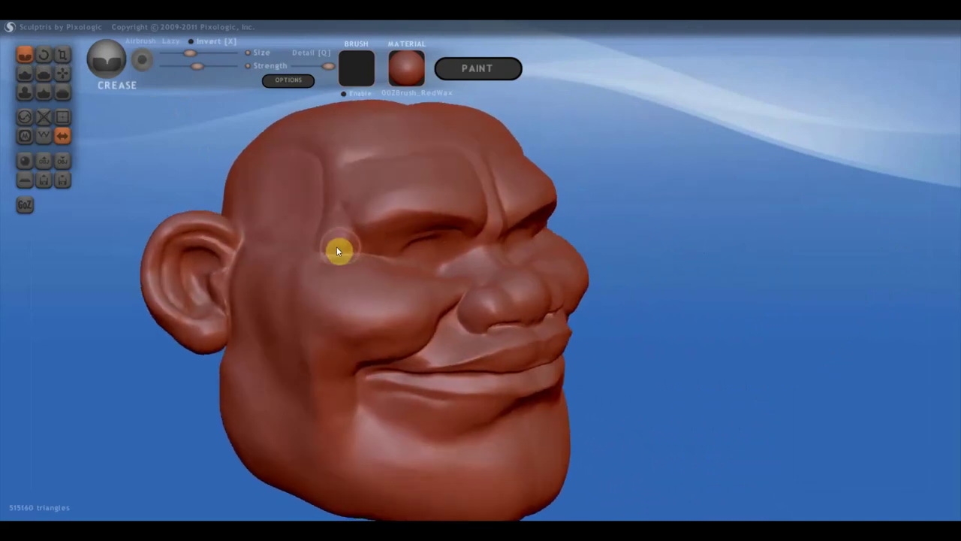
Switch to Grab and nudge the temple area into shape.
click(60, 73)
scroll(314, 220, up, 3)
drag(274, 233, 280, 235)
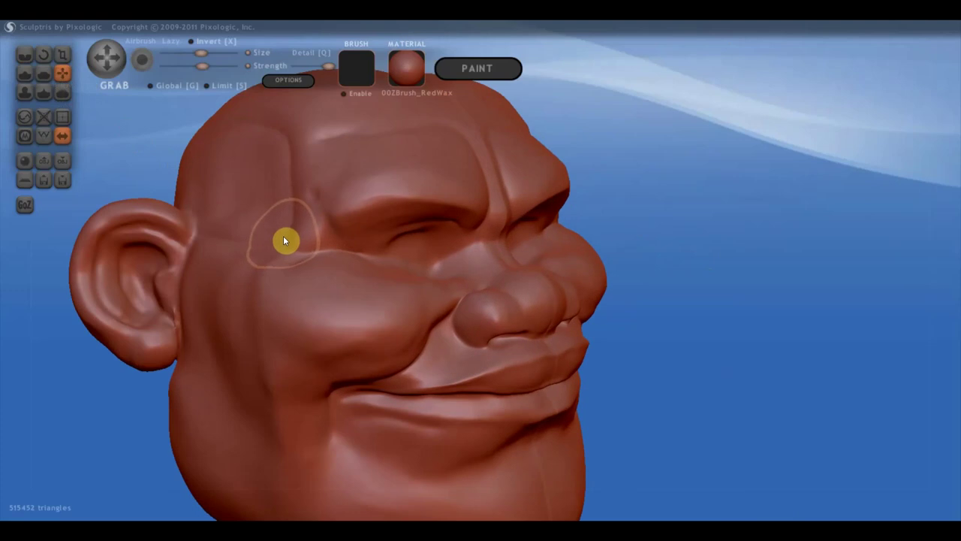
right_drag(303, 243, 380, 262)
scroll(398, 286, up, 3)
scroll(350, 293, up, 2)
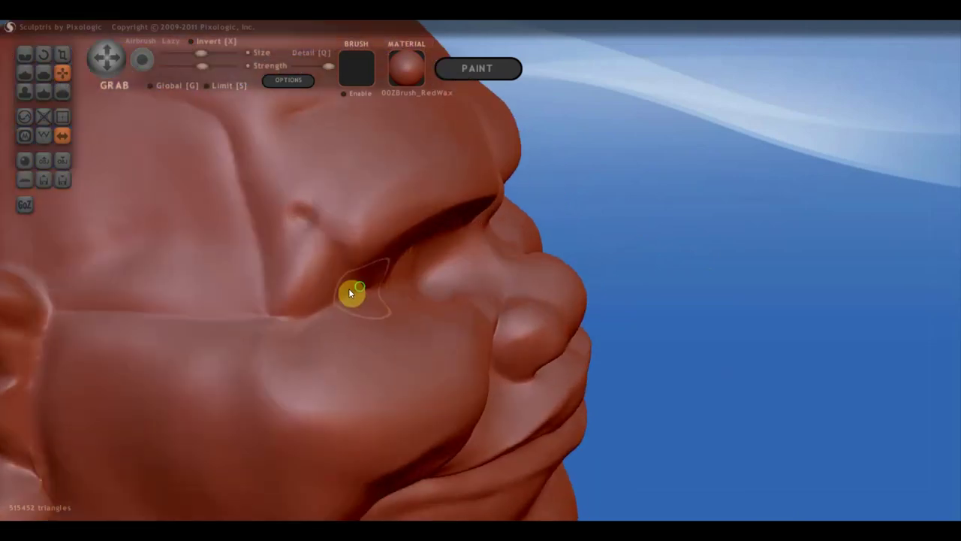
scroll(258, 272, down, 5)
mouse_move(351, 293)
right_down()
mouse_move(258, 273)
mouse_move(278, 258)
right_up()
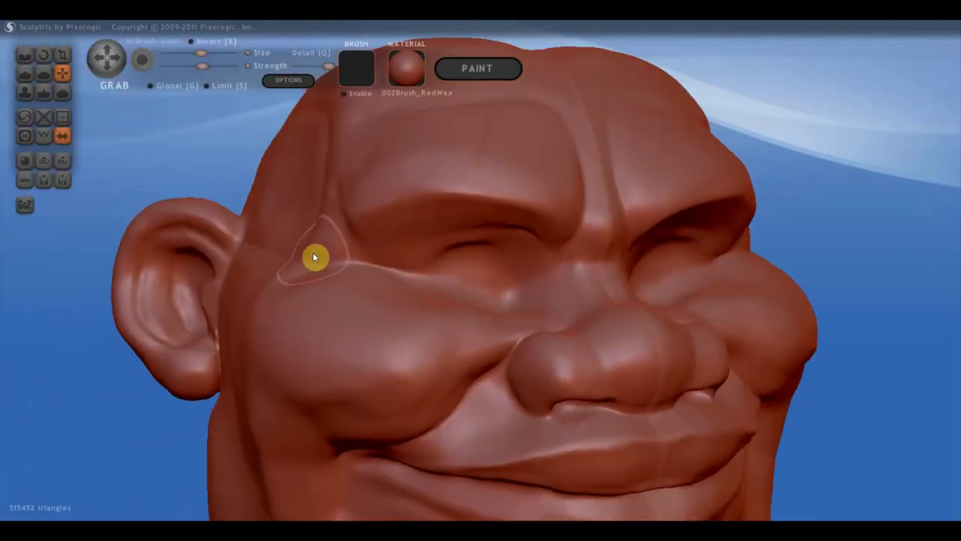
With the Draw brush and symmetry, sculpt and deepen folds at both outer eye corners.
right_drag(355, 258, 318, 270)
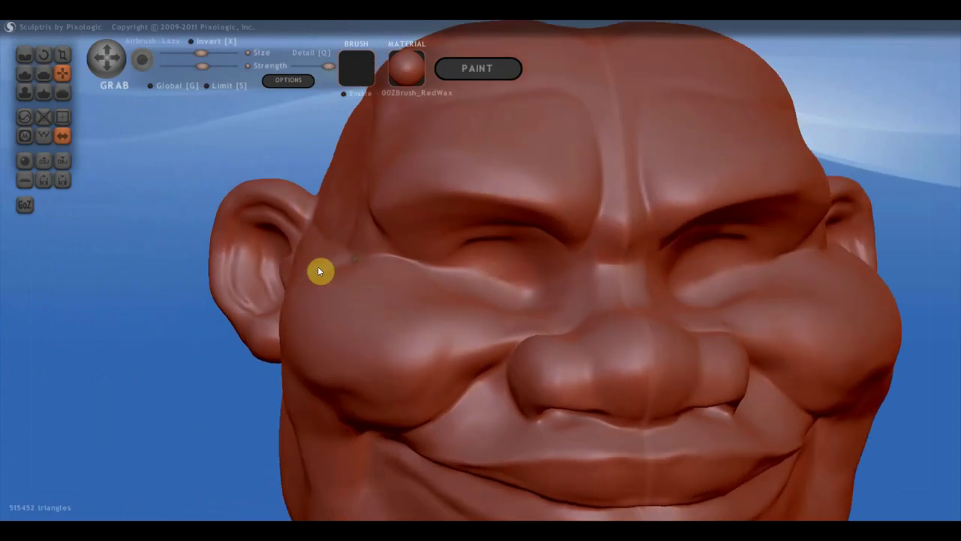
right_drag(389, 258, 374, 245)
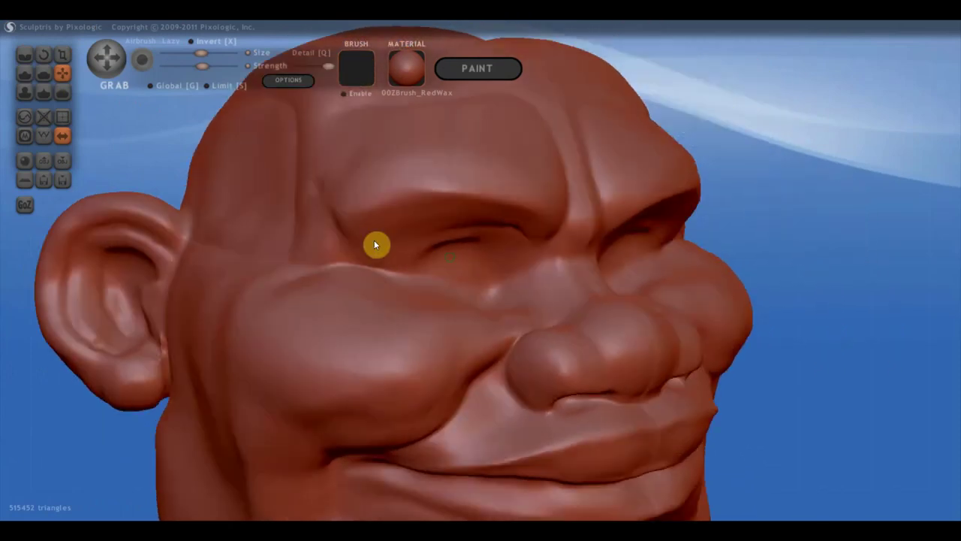
click(26, 72)
drag(384, 246, 342, 250)
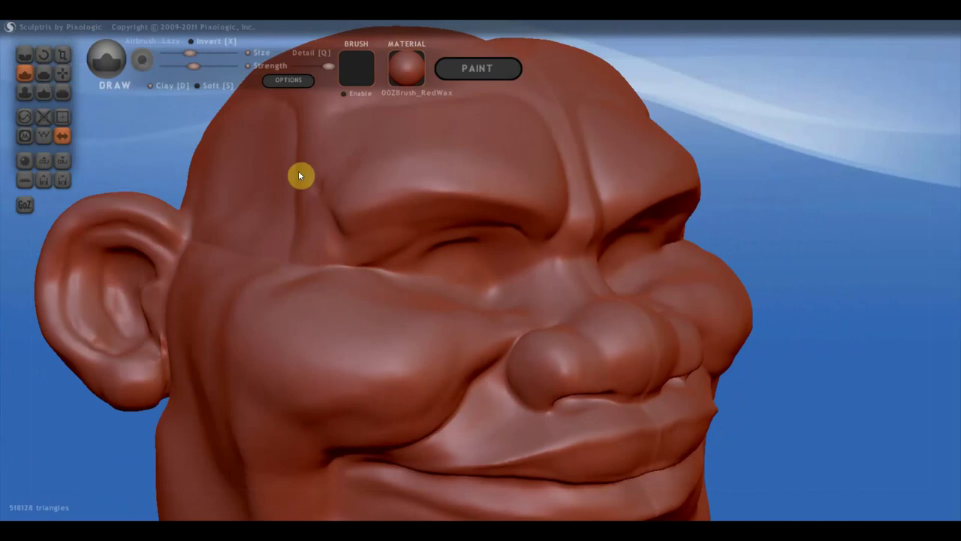
mouse_move(406, 236)
mouse_down()
mouse_move(369, 244)
mouse_move(469, 229)
mouse_move(406, 240)
mouse_up()
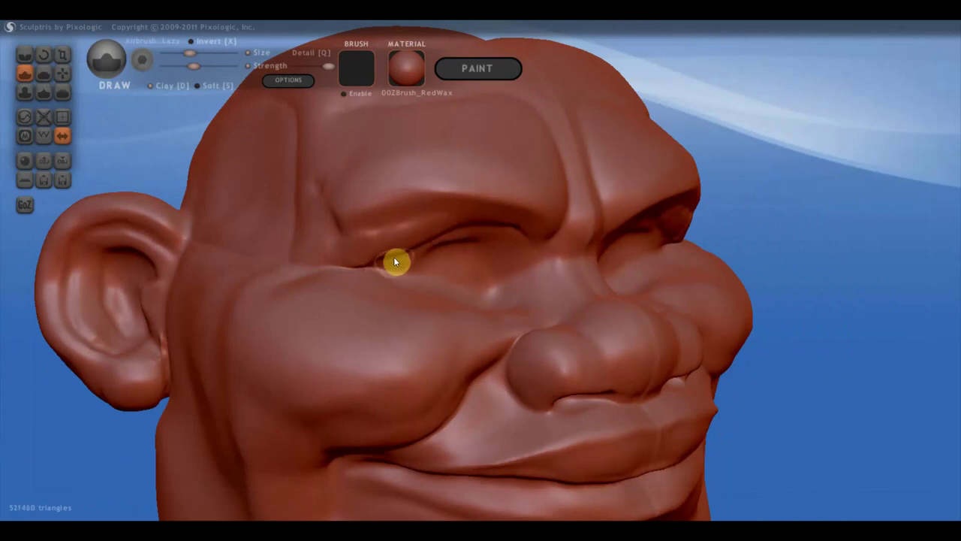
mouse_move(394, 257)
right_down()
mouse_move(348, 246)
mouse_move(403, 248)
right_up()
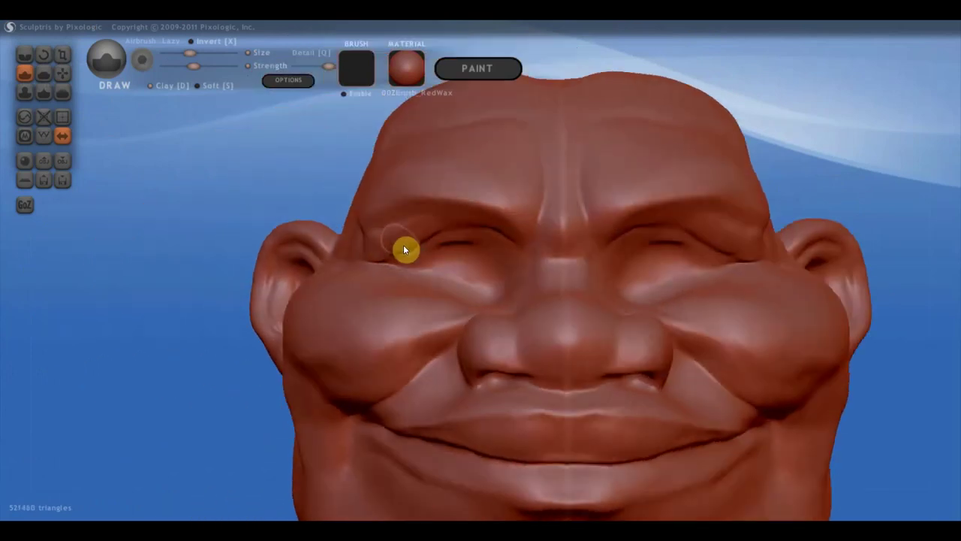
drag(427, 243, 372, 259)
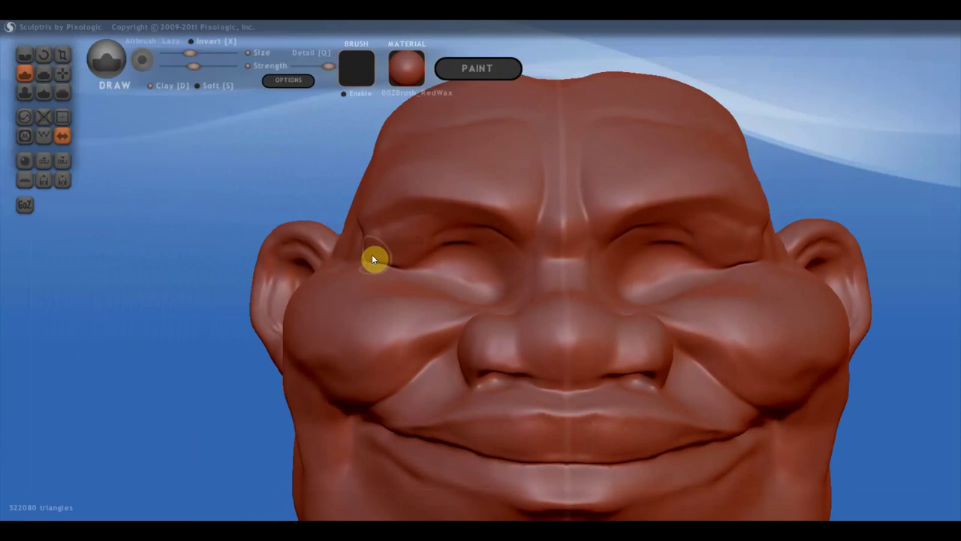
right_drag(395, 250, 425, 245)
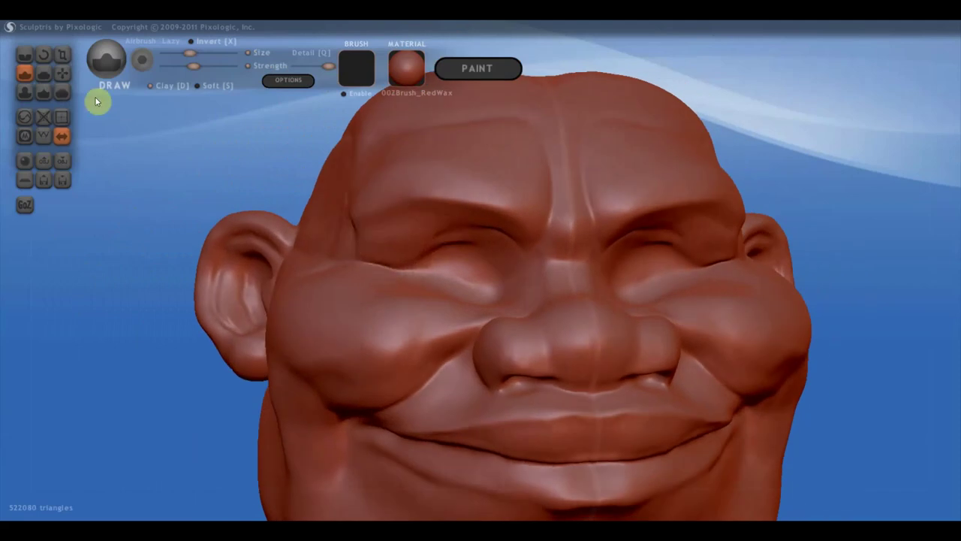
With the Crease brush, deepen the left upper eyelid, the inner eye corner and the area below the eye.
click(25, 55)
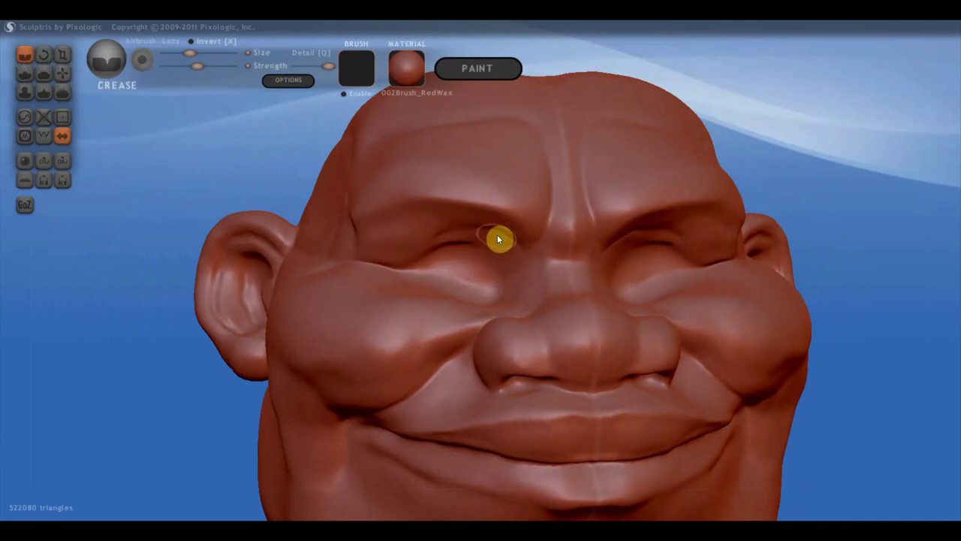
mouse_move(497, 239)
mouse_down()
mouse_move(391, 228)
mouse_move(343, 249)
mouse_up()
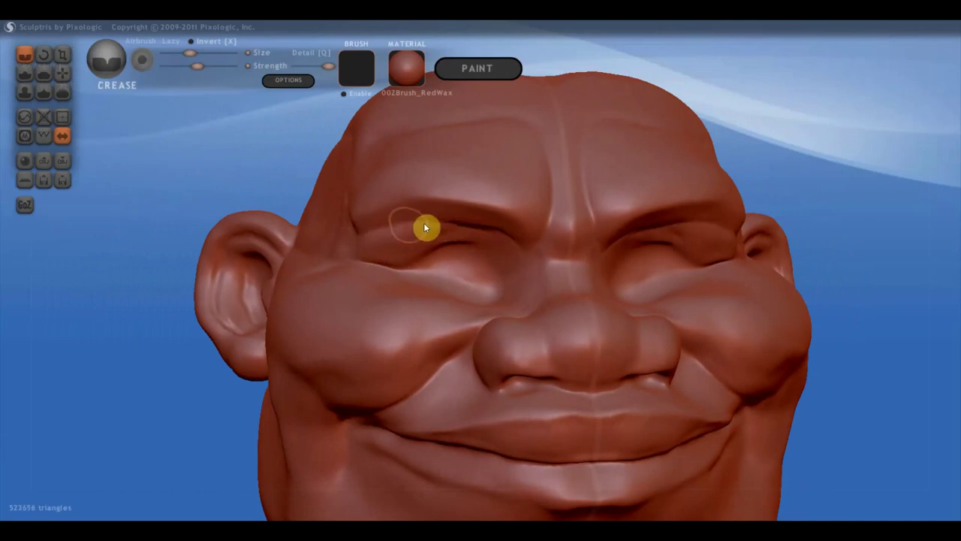
mouse_move(413, 225)
mouse_down()
mouse_move(414, 259)
mouse_move(467, 238)
mouse_move(495, 249)
mouse_move(509, 268)
mouse_move(459, 243)
mouse_move(514, 271)
mouse_move(519, 298)
mouse_move(488, 248)
mouse_move(518, 295)
mouse_move(496, 253)
mouse_move(527, 276)
mouse_up()
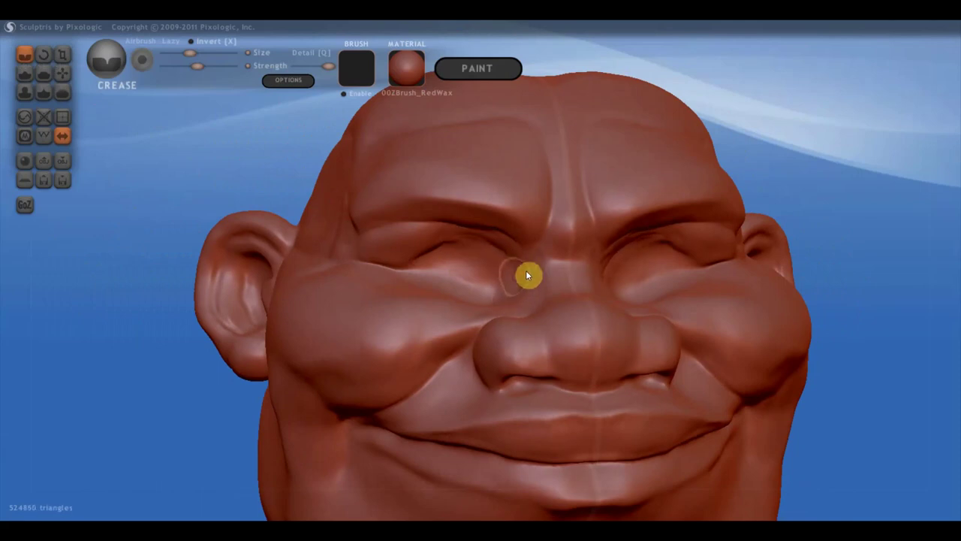
mouse_move(525, 243)
mouse_down()
mouse_move(540, 275)
mouse_move(532, 247)
mouse_move(534, 299)
mouse_move(526, 302)
mouse_move(533, 242)
mouse_move(541, 305)
mouse_move(517, 293)
mouse_move(467, 300)
mouse_move(440, 275)
mouse_move(440, 286)
mouse_move(438, 265)
mouse_move(429, 278)
mouse_move(453, 258)
mouse_move(496, 273)
mouse_move(493, 297)
mouse_move(503, 271)
mouse_move(484, 304)
mouse_up()
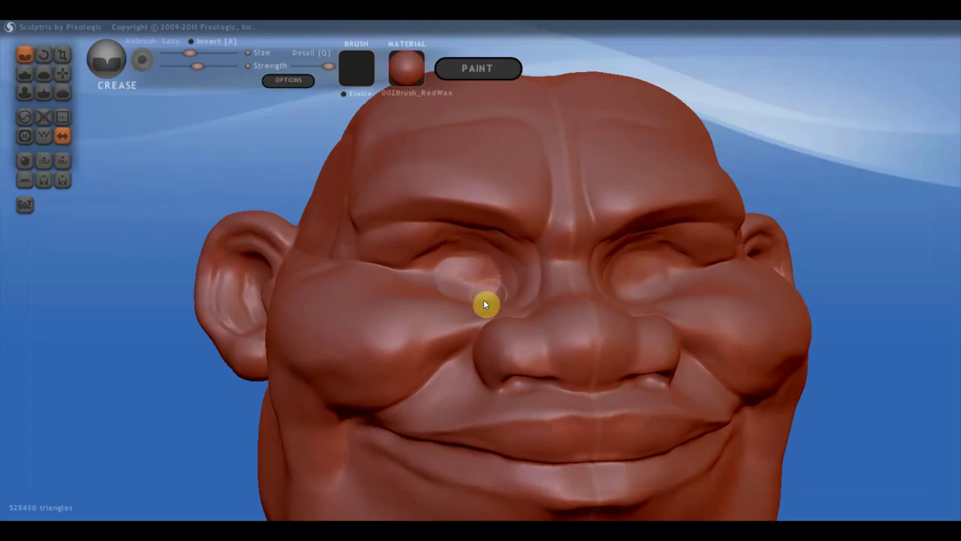
mouse_move(493, 260)
mouse_down()
mouse_move(443, 262)
mouse_move(462, 295)
mouse_up()
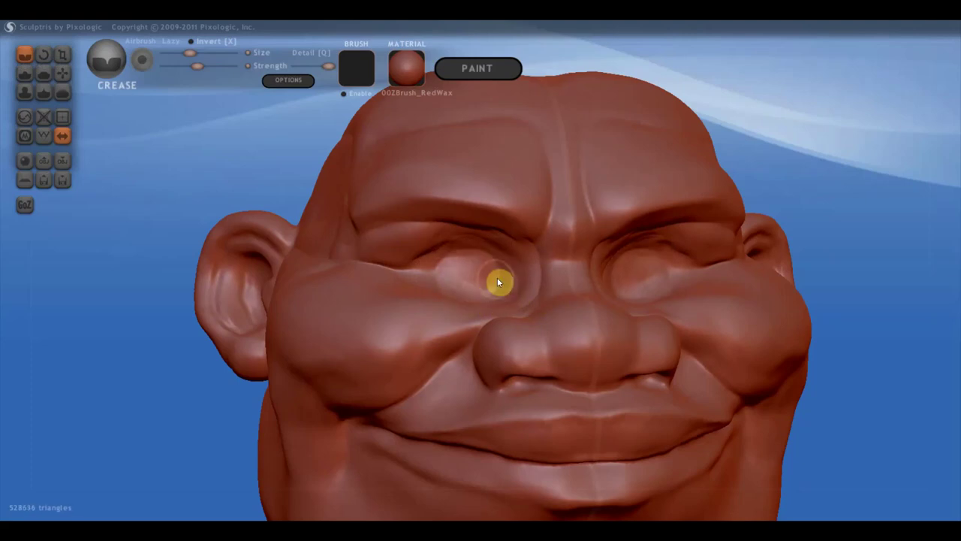
drag(441, 259, 479, 301)
Orbit the head to front and three-quarter views to review the eye-socket creases.
scroll(492, 271, down, 2)
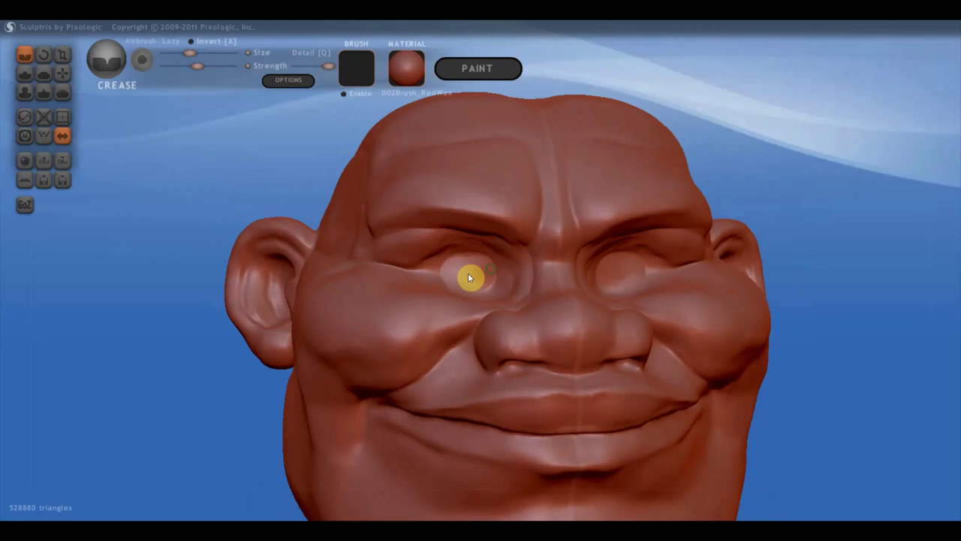
right_drag(468, 275, 462, 268)
scroll(465, 266, down, 2)
mouse_move(523, 301)
right_down()
mouse_move(612, 333)
mouse_move(465, 295)
mouse_move(451, 325)
mouse_move(390, 347)
right_up()
scroll(612, 333, up, 2)
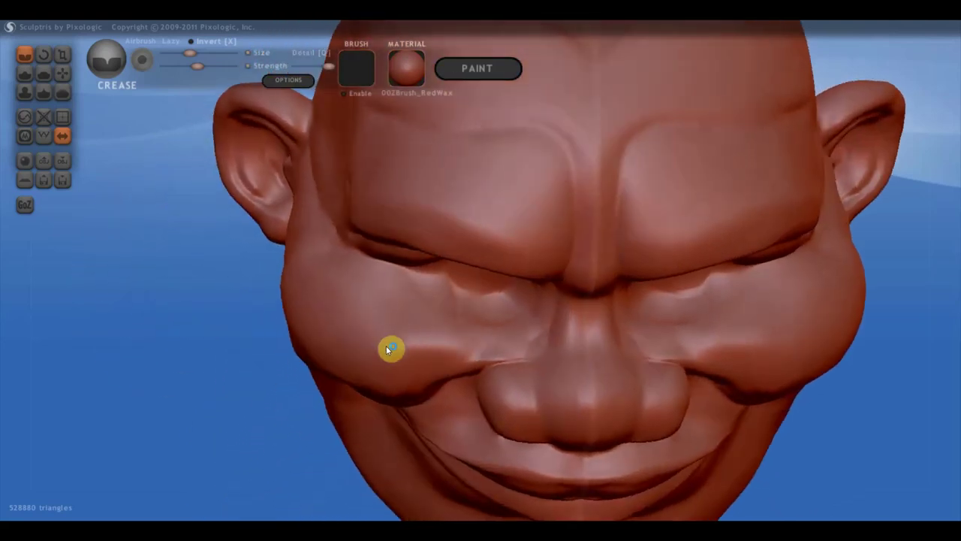
Build up and smooth the area under the eyes with the Draw brush, using Clay mode.
click(22, 75)
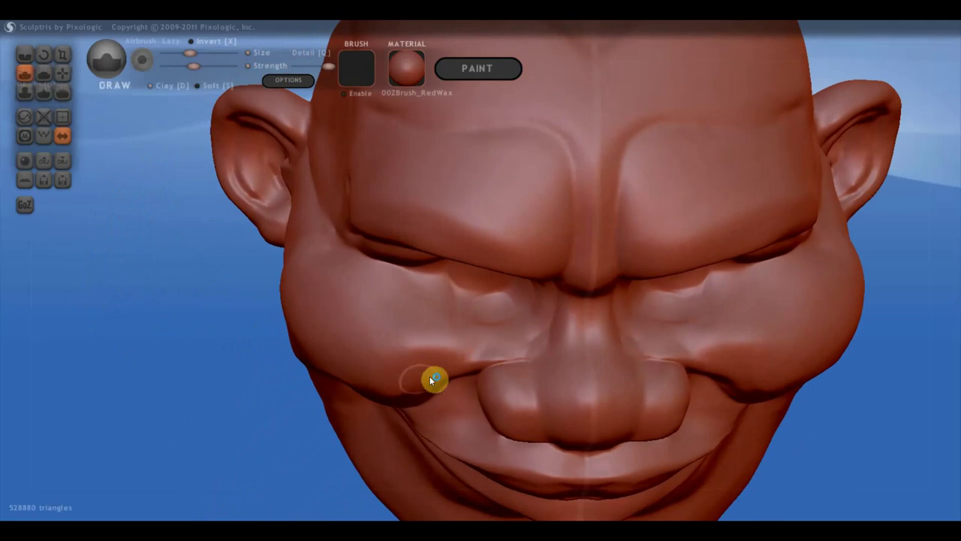
right_drag(429, 377, 486, 343)
mouse_move(526, 316)
mouse_down()
mouse_move(502, 324)
mouse_move(429, 303)
mouse_move(416, 283)
mouse_up()
mouse_move(443, 314)
shift+mouse_down()
mouse_move(444, 294)
mouse_move(423, 285)
mouse_move(453, 301)
mouse_move(418, 295)
mouse_move(448, 305)
mouse_move(455, 328)
shift+mouse_up()
drag(511, 317, 429, 311)
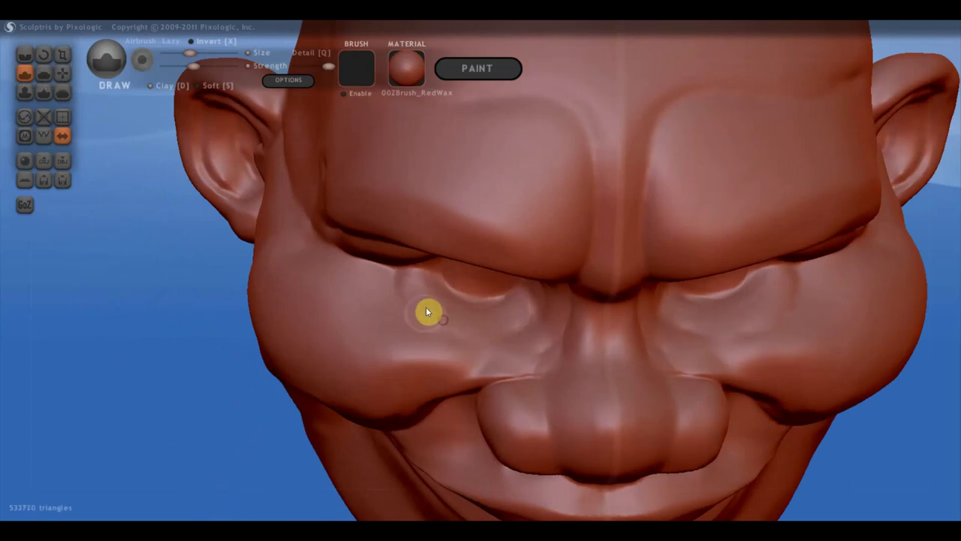
drag(489, 320, 427, 302)
mouse_move(532, 311)
right_down()
mouse_move(541, 274)
mouse_move(526, 308)
right_up()
drag(525, 308, 517, 334)
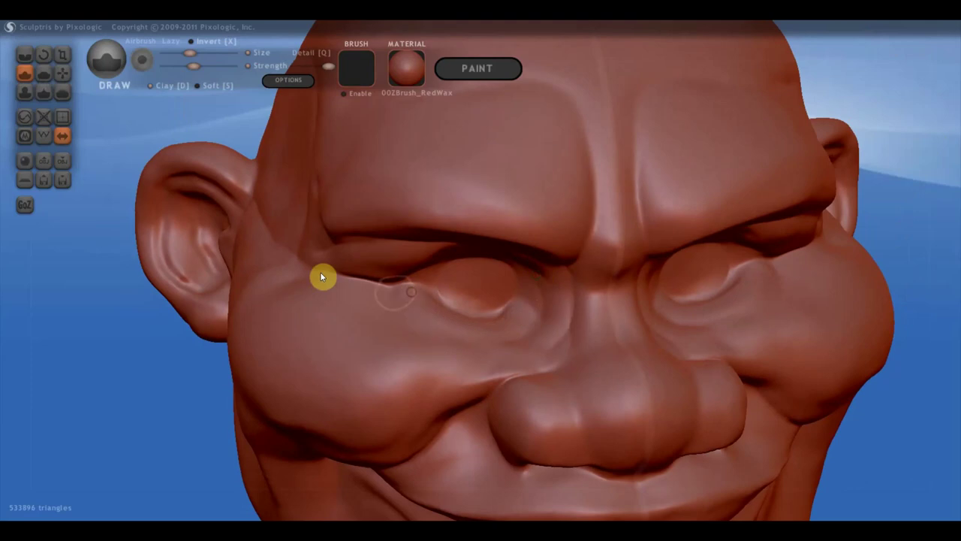
click(150, 86)
mouse_move(434, 311)
mouse_down()
mouse_move(485, 329)
mouse_move(528, 315)
mouse_move(508, 330)
mouse_move(556, 305)
mouse_move(503, 341)
mouse_move(551, 308)
mouse_move(544, 336)
mouse_move(456, 346)
mouse_move(447, 335)
mouse_move(529, 344)
mouse_up()
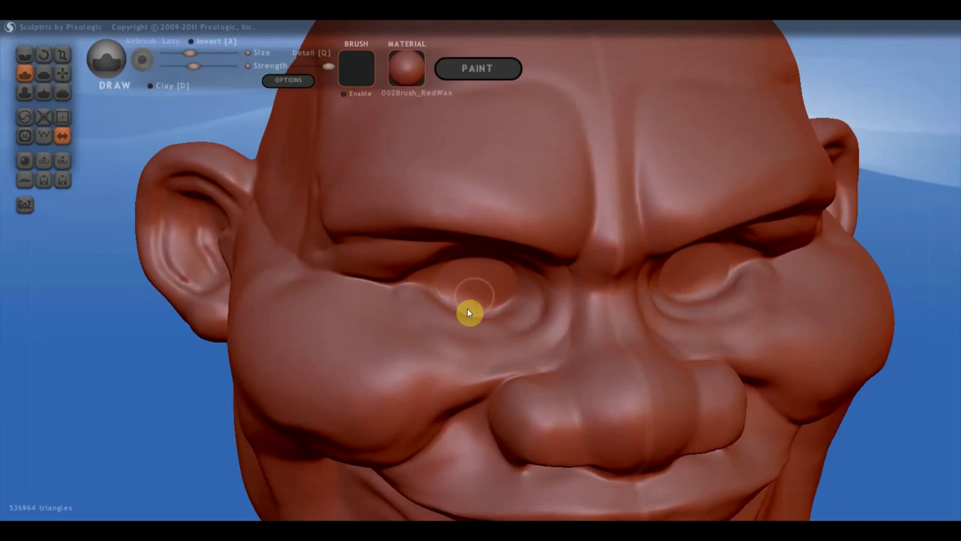
mouse_move(522, 336)
right_down()
mouse_move(444, 347)
mouse_move(425, 299)
right_up()
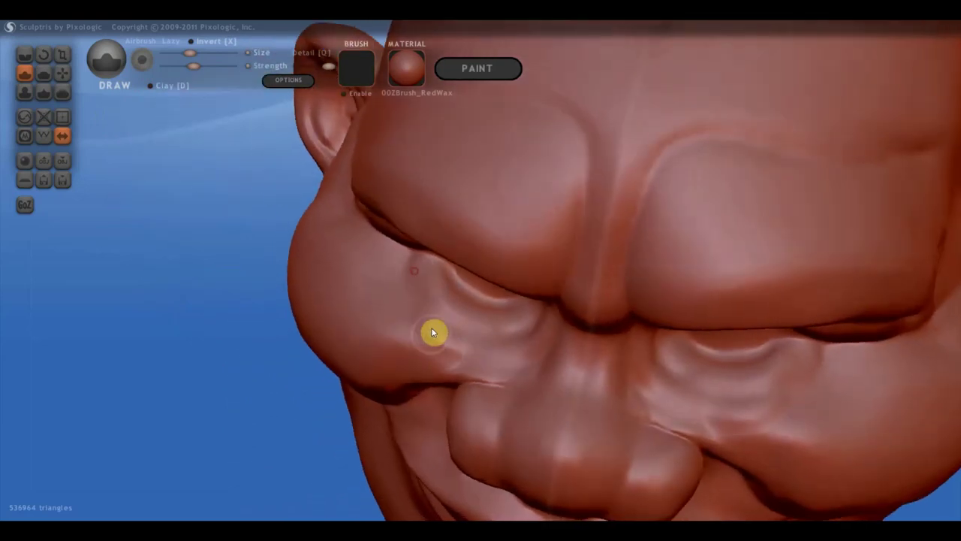
Crease lines along the lower eyelid and cheek fold under the eye.
click(25, 55)
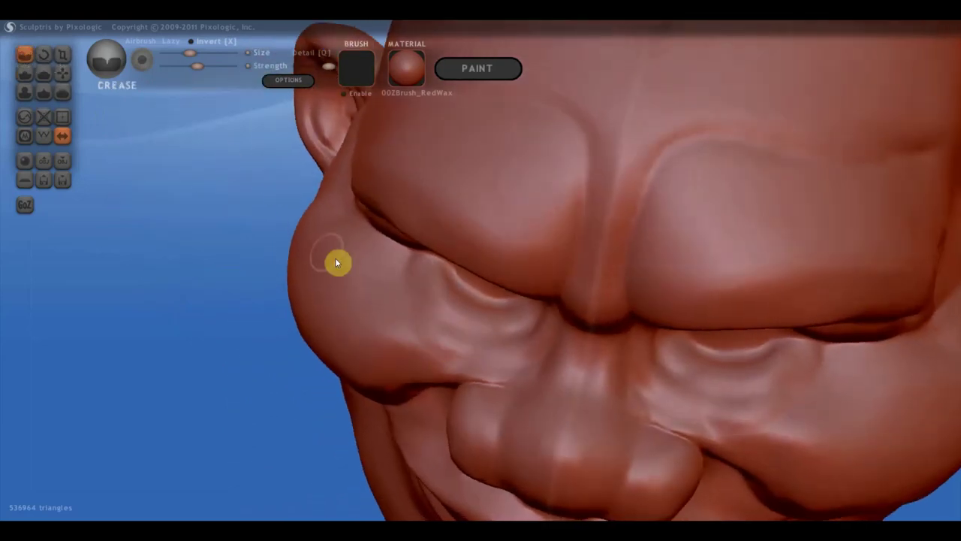
mouse_move(335, 262)
right_down()
mouse_move(413, 323)
mouse_move(429, 284)
right_up()
mouse_move(431, 289)
mouse_down()
mouse_move(457, 326)
mouse_move(529, 328)
mouse_up()
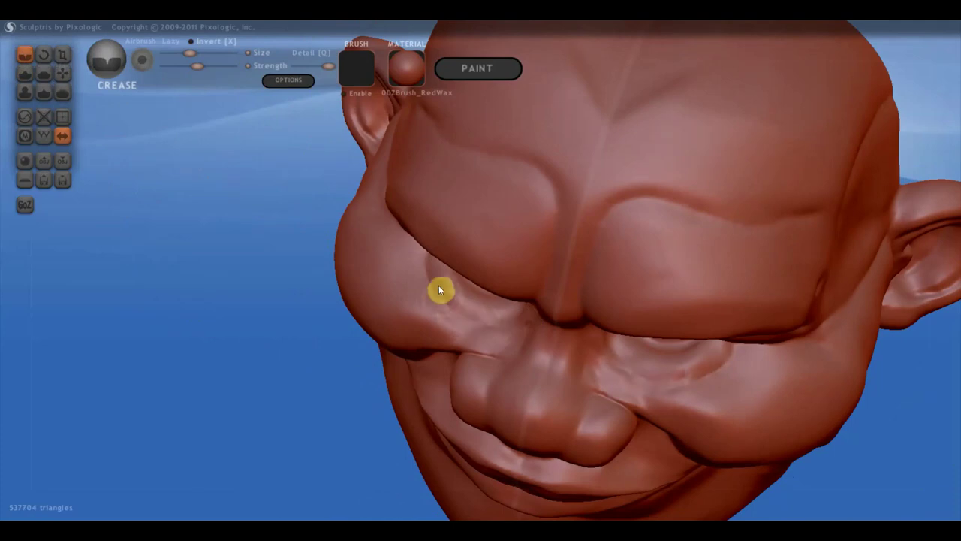
mouse_move(433, 273)
mouse_down()
mouse_move(446, 302)
mouse_move(527, 337)
mouse_up()
right_drag(527, 337, 611, 300)
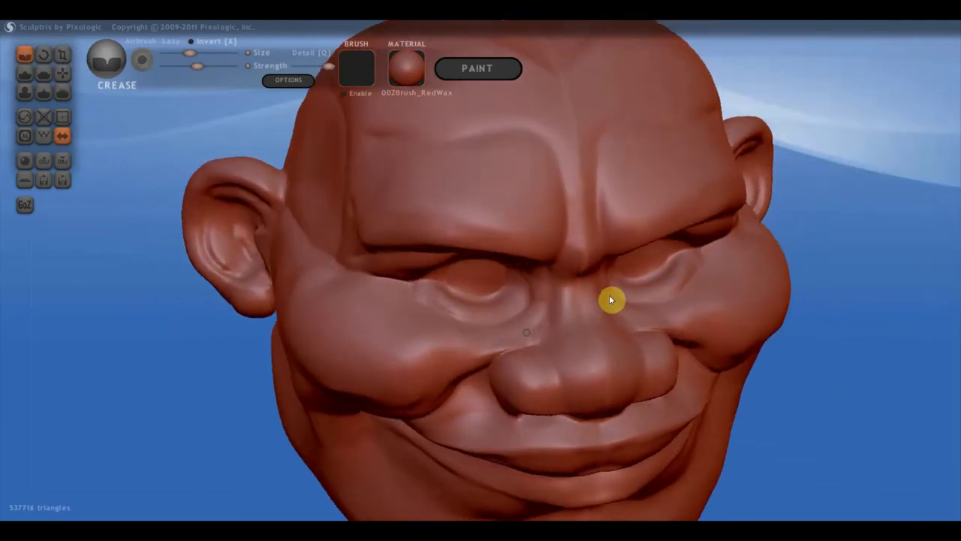
right_drag(534, 317, 517, 294)
scroll(516, 326, down, 2)
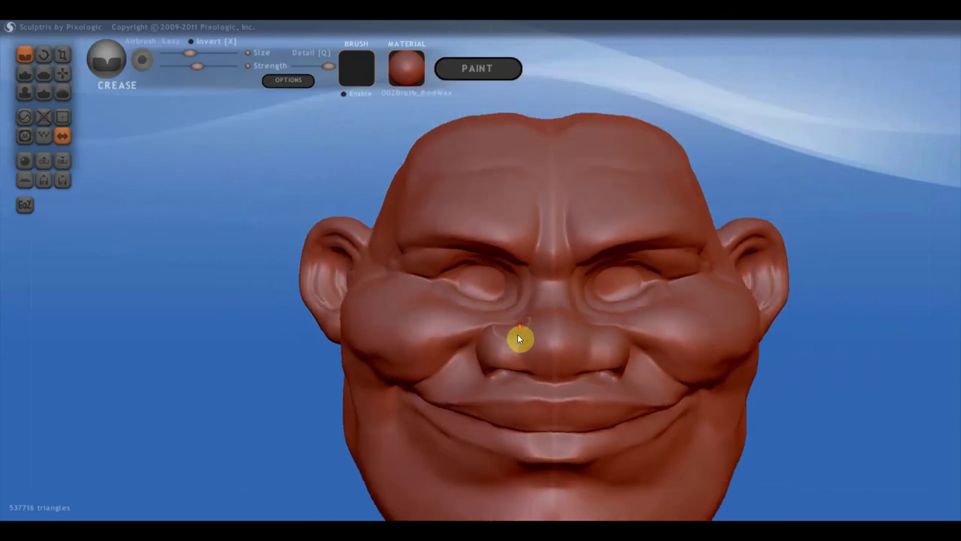
mouse_move(517, 333)
right_down()
mouse_move(544, 370)
mouse_move(641, 350)
right_up()
scroll(550, 320, up, 2)
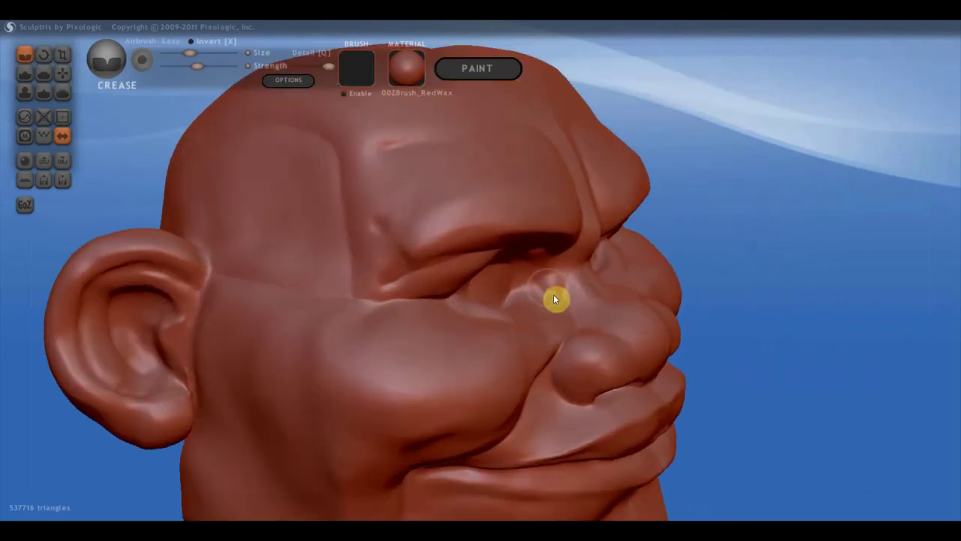
mouse_move(568, 308)
right_down()
mouse_move(504, 299)
mouse_move(532, 314)
right_up()
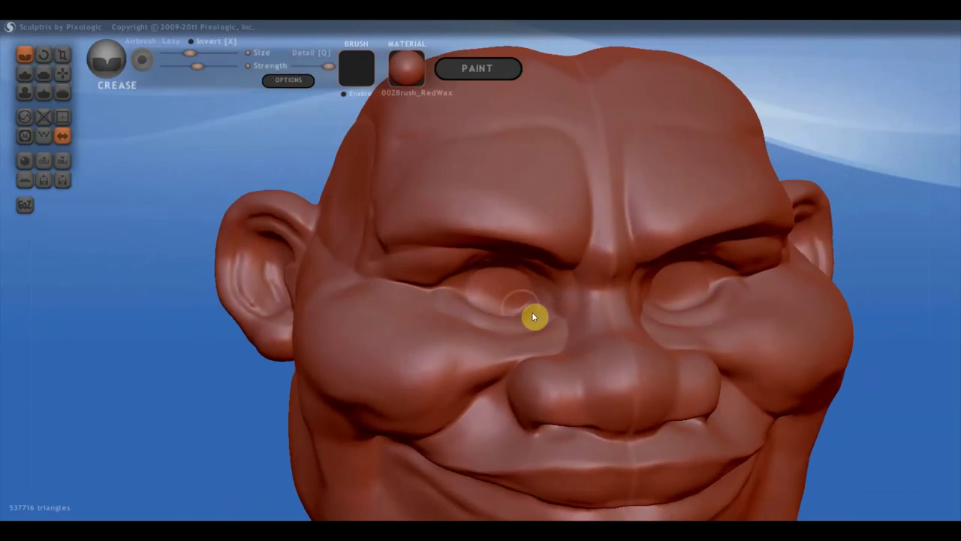
Carve small creases into the nose bridge, the inner eye corners and the nose.
mouse_move(559, 317)
mouse_down()
mouse_move(536, 308)
mouse_move(579, 298)
mouse_move(573, 317)
mouse_move(575, 295)
mouse_move(574, 318)
mouse_up()
drag(577, 280, 530, 292)
mouse_move(546, 287)
right_down()
mouse_move(508, 287)
mouse_move(521, 287)
right_up()
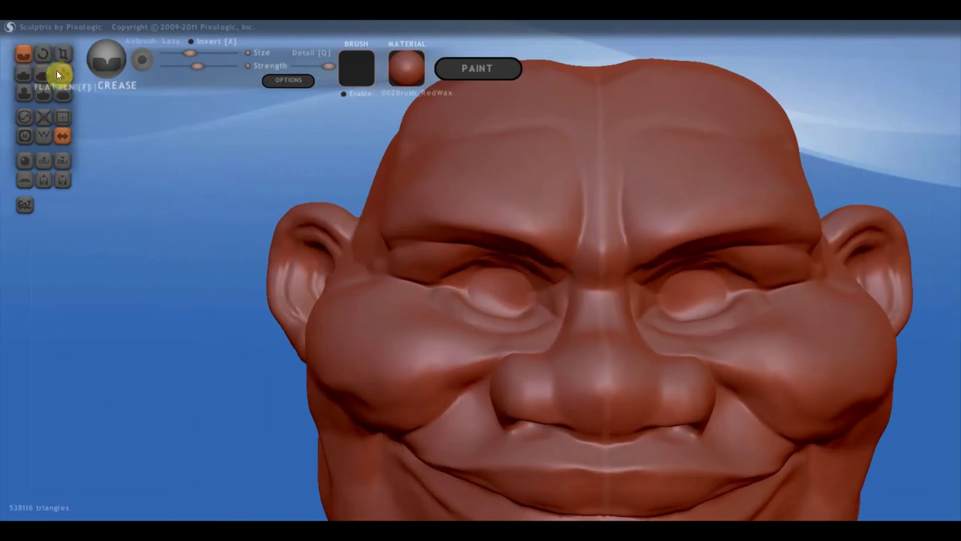
mouse_move(573, 323)
right_down()
mouse_move(569, 392)
mouse_move(451, 306)
mouse_move(481, 323)
mouse_move(496, 364)
right_up()
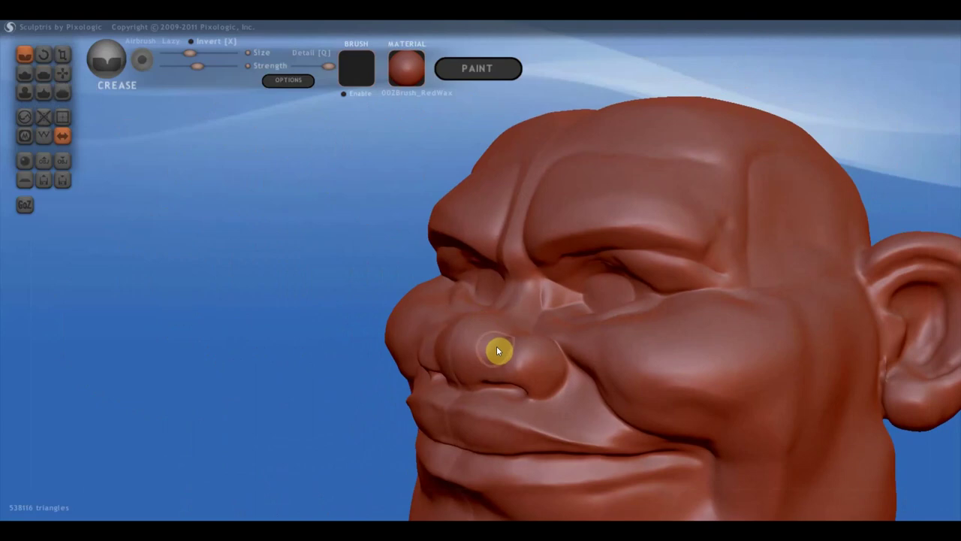
drag(498, 350, 517, 339)
mouse_move(515, 360)
right_down()
mouse_move(526, 368)
mouse_move(522, 407)
right_up()
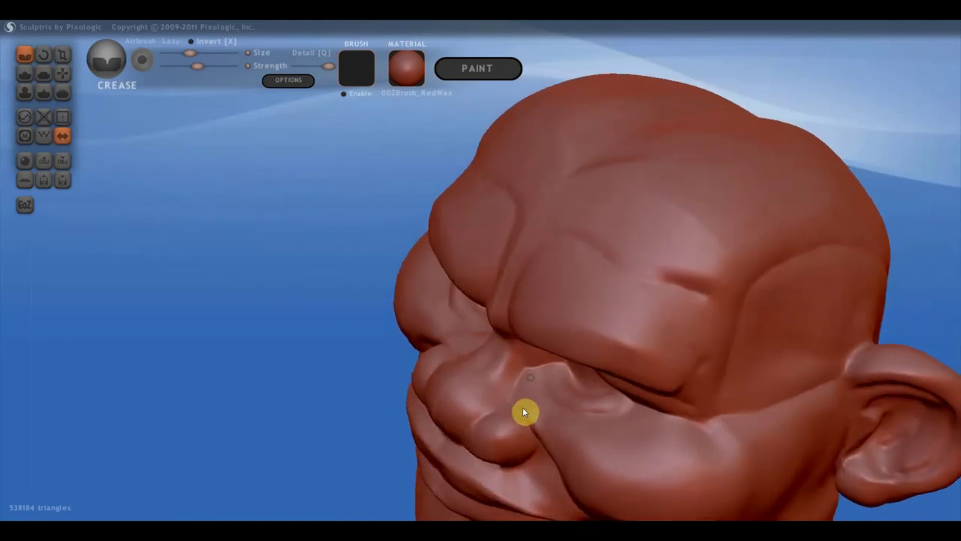
Crease grooves beside the nose, along the cheek and across the chin.
drag(524, 420, 536, 438)
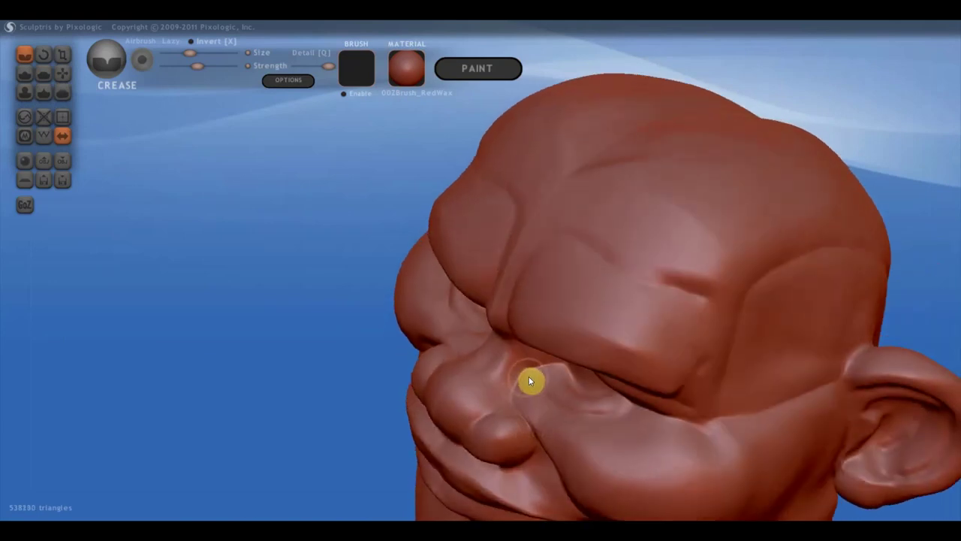
mouse_move(553, 398)
mouse_down()
mouse_move(590, 413)
mouse_move(715, 422)
mouse_move(649, 416)
mouse_up()
right_drag(649, 416, 760, 369)
scroll(760, 368, down, 2)
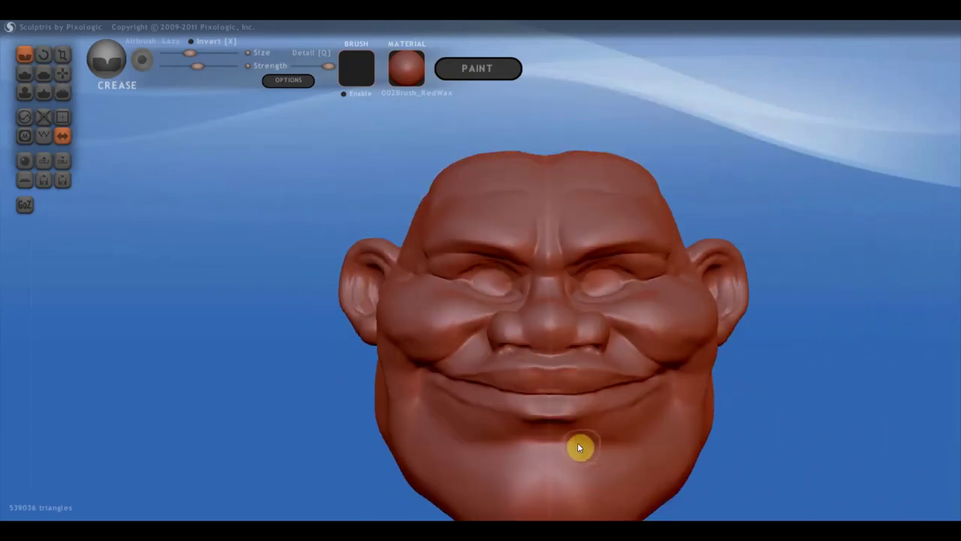
mouse_move(565, 425)
mouse_down()
mouse_move(643, 435)
mouse_move(674, 400)
mouse_up()
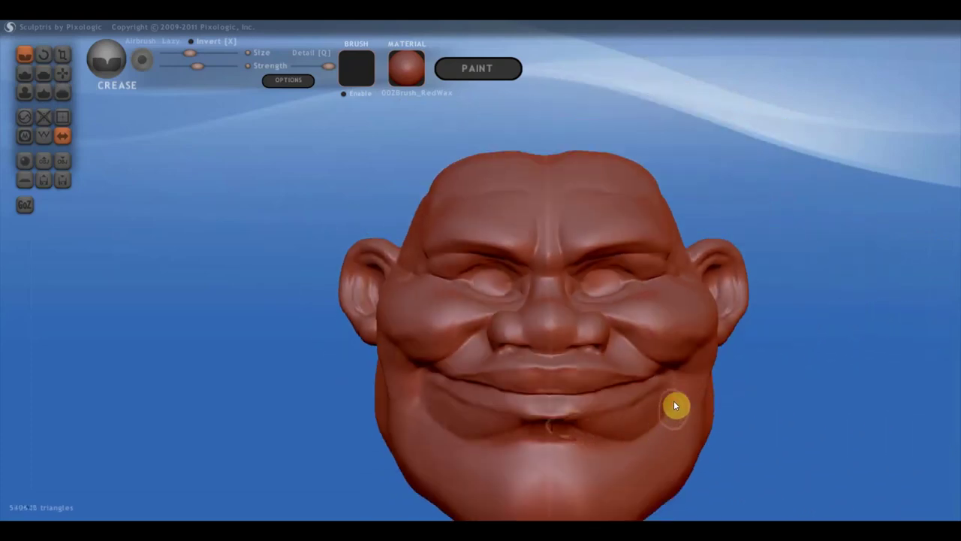
mouse_move(618, 447)
mouse_down()
mouse_move(566, 438)
mouse_move(538, 448)
mouse_up()
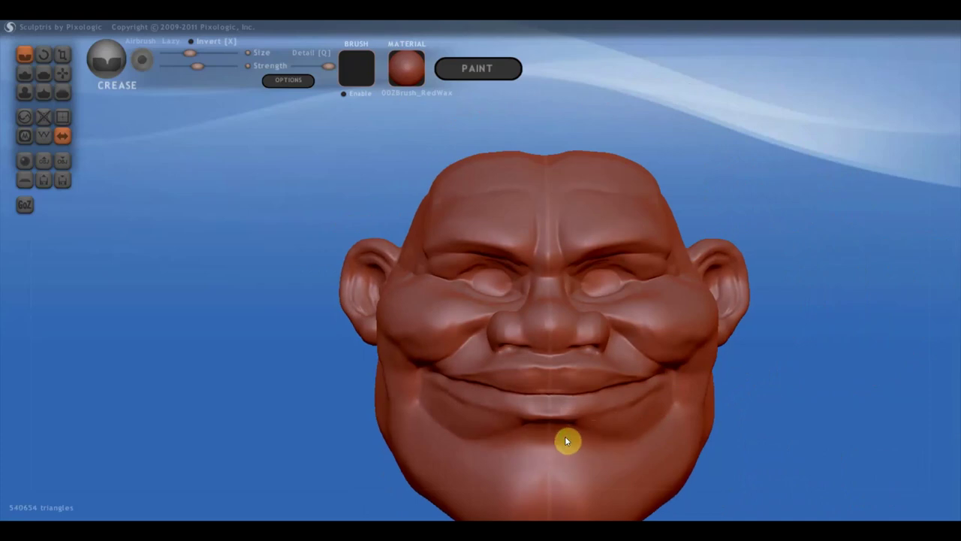
mouse_move(565, 436)
right_down()
mouse_move(612, 423)
mouse_move(574, 398)
right_up()
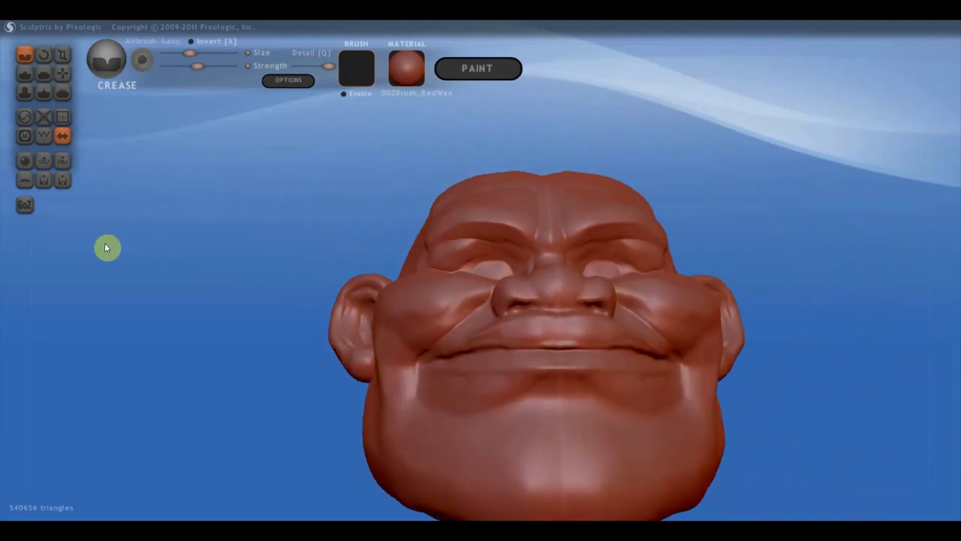
Raise the lower lip and chin with the Draw brush under symmetry.
click(25, 73)
right_drag(632, 436, 537, 364)
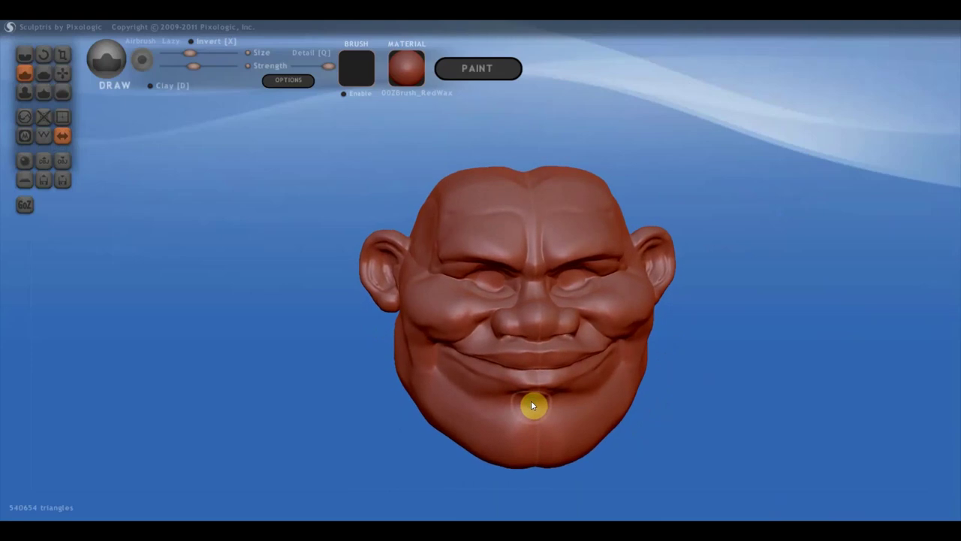
scroll(532, 398, up, 3)
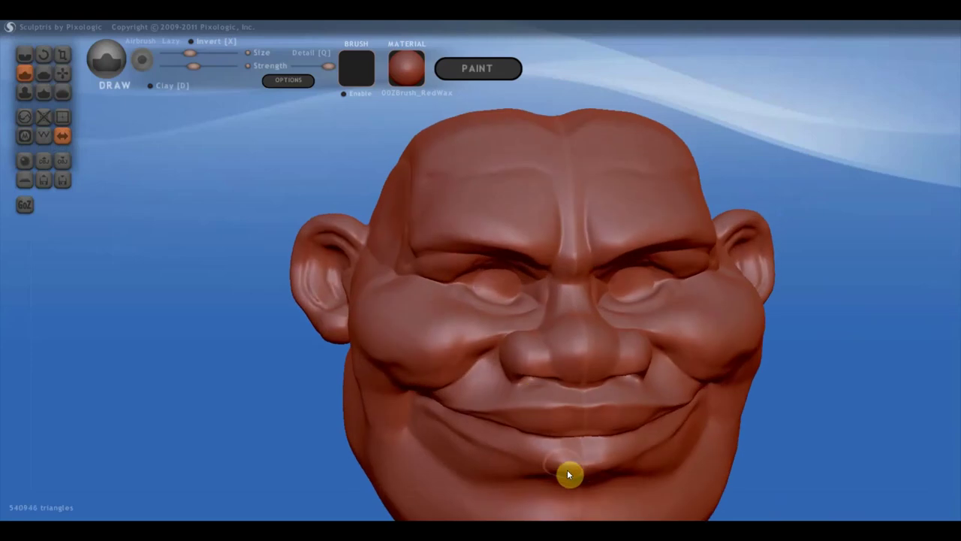
drag(569, 473, 451, 425)
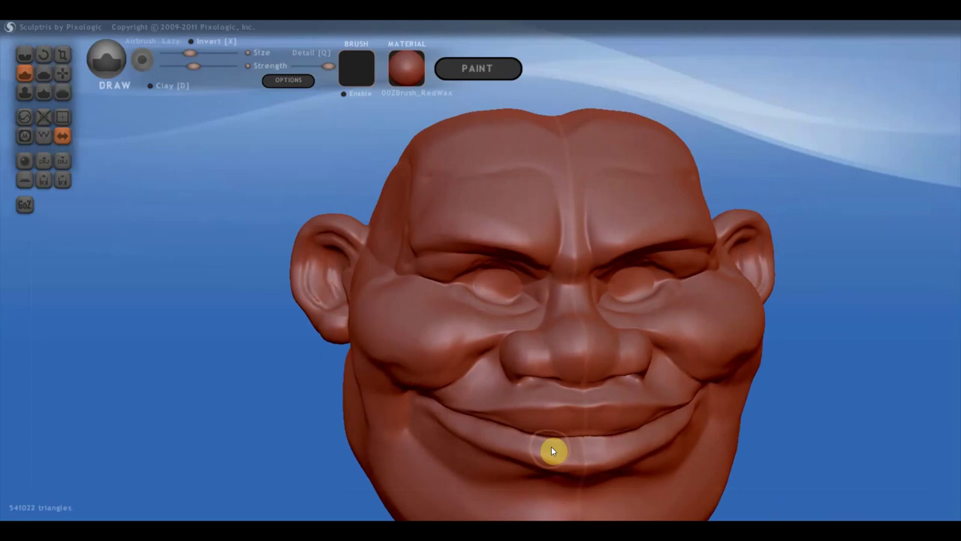
mouse_move(551, 446)
right_down()
mouse_move(719, 434)
mouse_move(560, 445)
mouse_move(562, 455)
mouse_move(587, 452)
mouse_move(581, 407)
mouse_move(659, 416)
mouse_move(635, 425)
right_up()
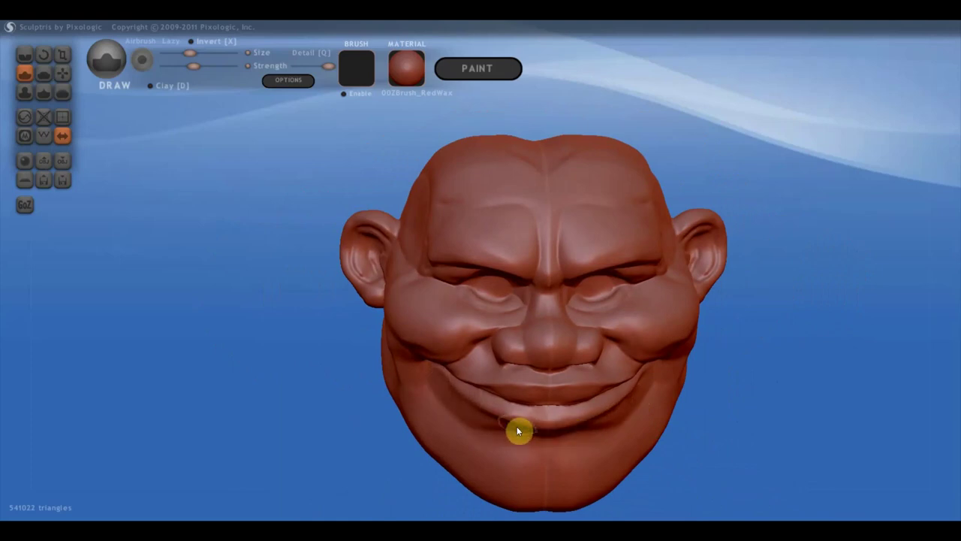
Inspect the head from several angles and select the Grab brush.
mouse_move(658, 375)
right_down()
mouse_move(634, 327)
mouse_move(679, 342)
mouse_move(574, 361)
right_up()
click(62, 73)
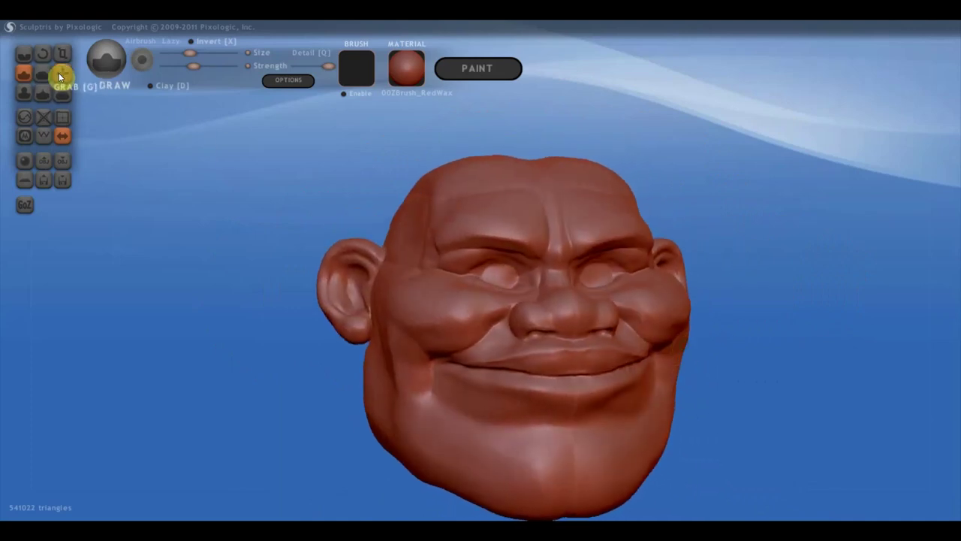
scroll(458, 300, up, 2)
scroll(511, 383, up, 2)
Nudge the lower lip with Grab, then flatten the lower lip and left mouth corner.
drag(542, 447, 540, 458)
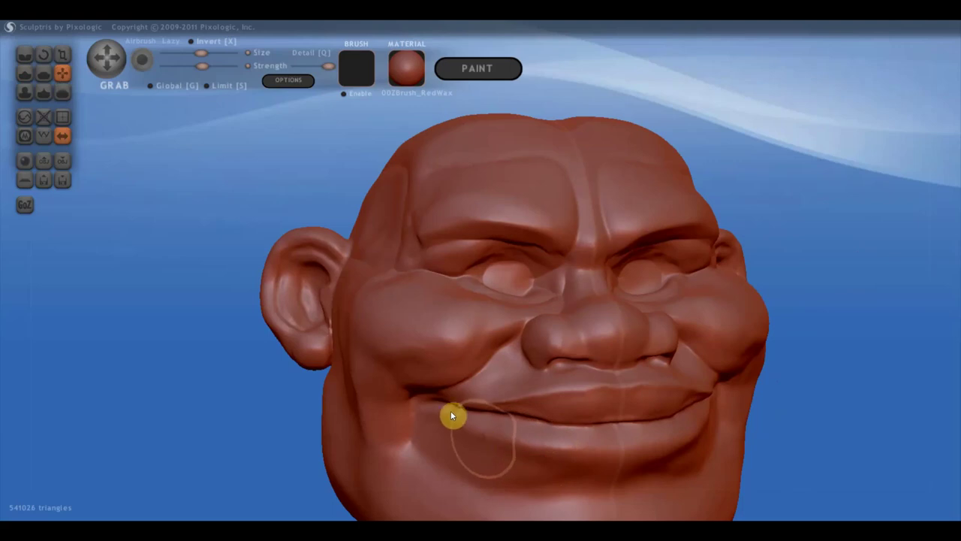
click(43, 72)
mouse_move(286, 275)
right_down()
mouse_move(314, 394)
mouse_move(552, 455)
right_up()
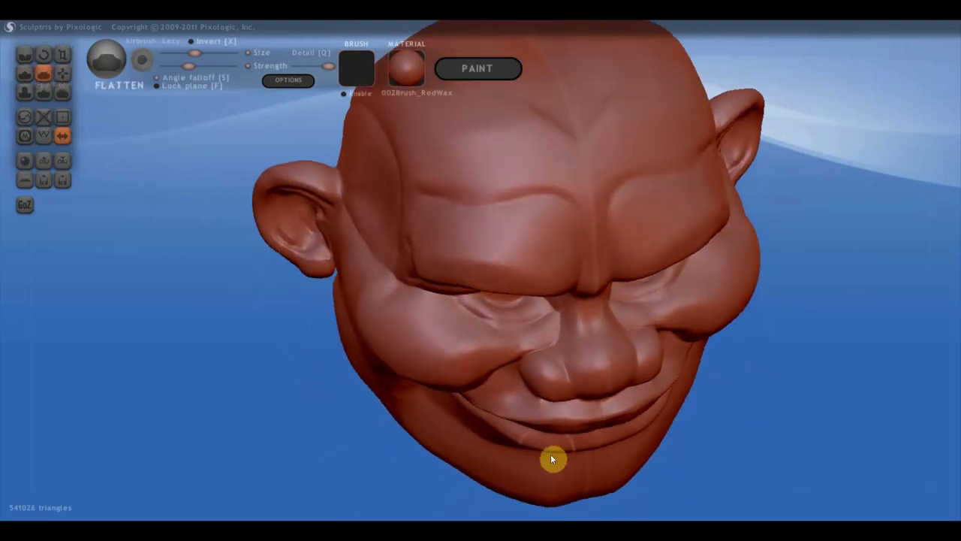
scroll(549, 455, up, 2)
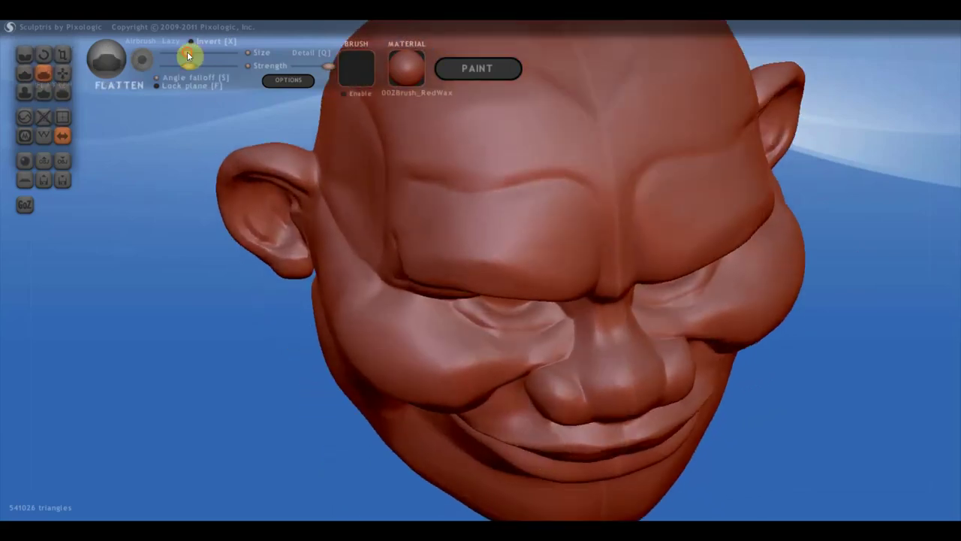
mouse_move(487, 346)
right_down()
mouse_move(557, 431)
mouse_move(543, 427)
mouse_move(565, 432)
right_up()
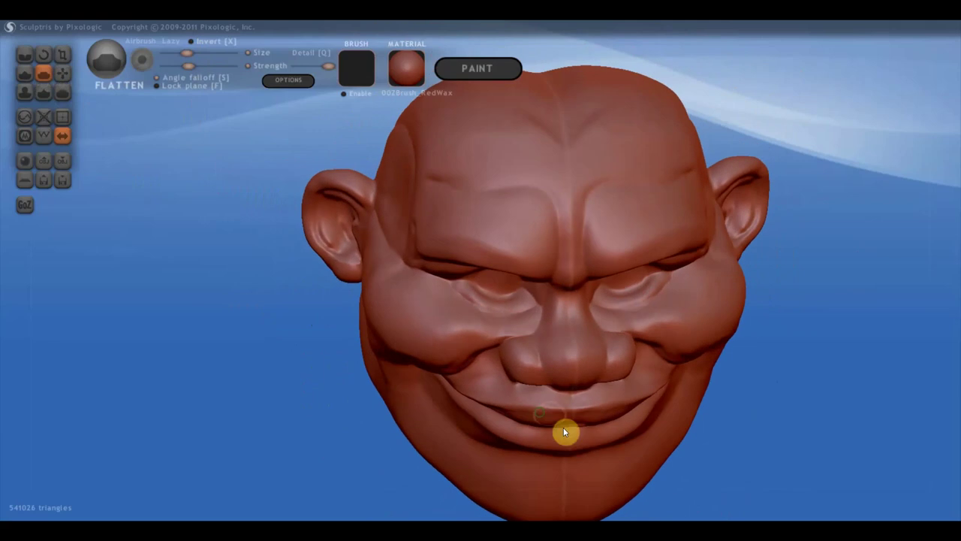
mouse_move(540, 446)
mouse_down()
mouse_move(462, 399)
mouse_move(539, 431)
mouse_move(583, 433)
mouse_up()
Flatten the lower lip further from a three-quarter view.
mouse_move(616, 438)
right_down()
mouse_move(593, 375)
mouse_move(699, 386)
right_up()
mouse_move(550, 396)
right_down()
mouse_move(549, 446)
mouse_move(534, 410)
right_up()
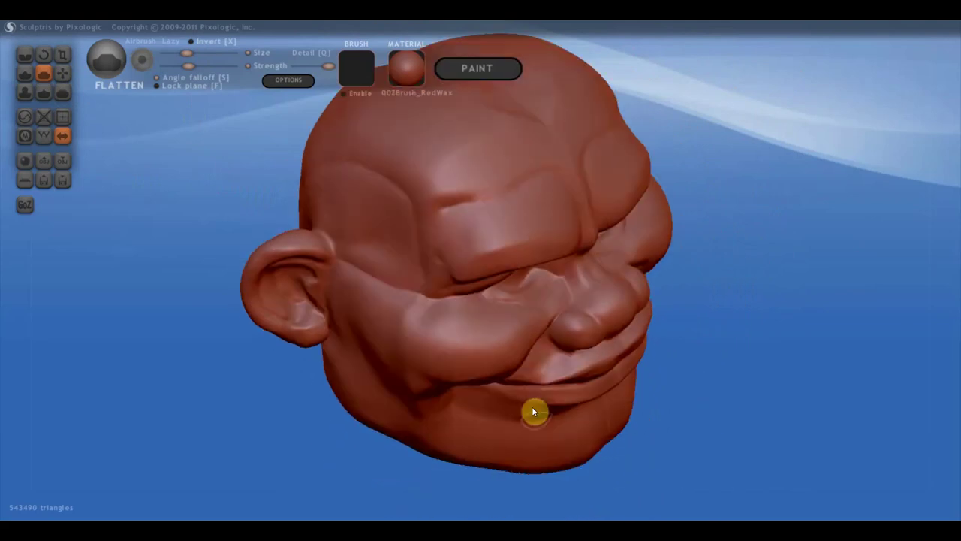
scroll(531, 404, up, 3)
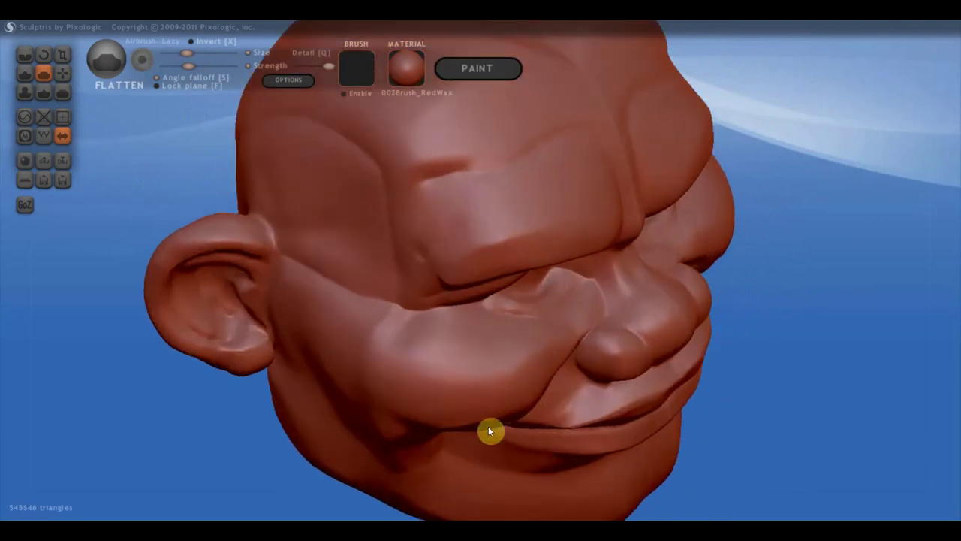
mouse_move(488, 431)
mouse_down()
mouse_move(585, 448)
mouse_move(552, 442)
mouse_up()
drag(607, 429, 682, 414)
right_drag(682, 415, 749, 335)
Orbit the head to a frontal view with both ears showing.
mouse_move(696, 416)
right_down()
mouse_move(667, 412)
mouse_move(672, 439)
right_up()
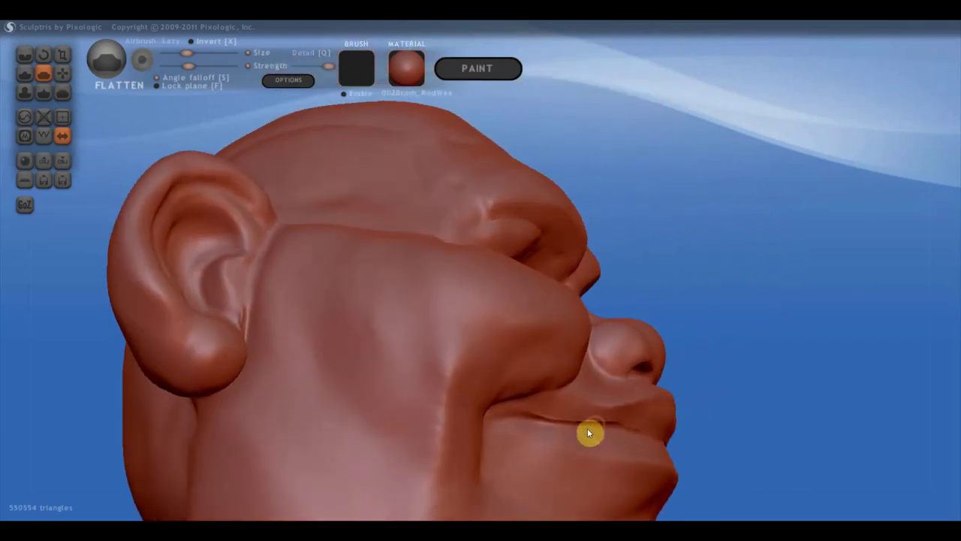
right_drag(583, 439, 489, 431)
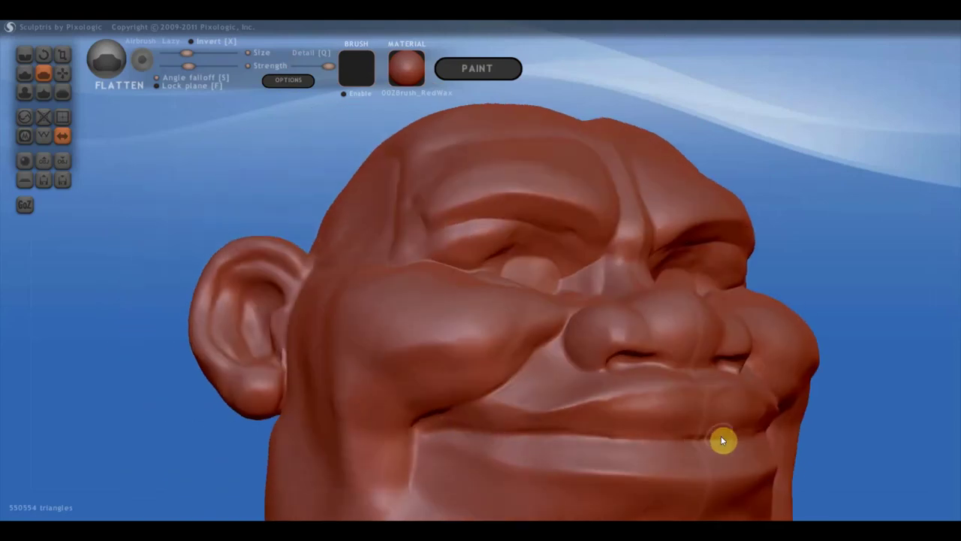
right_drag(646, 451, 560, 464)
scroll(559, 464, down, 2)
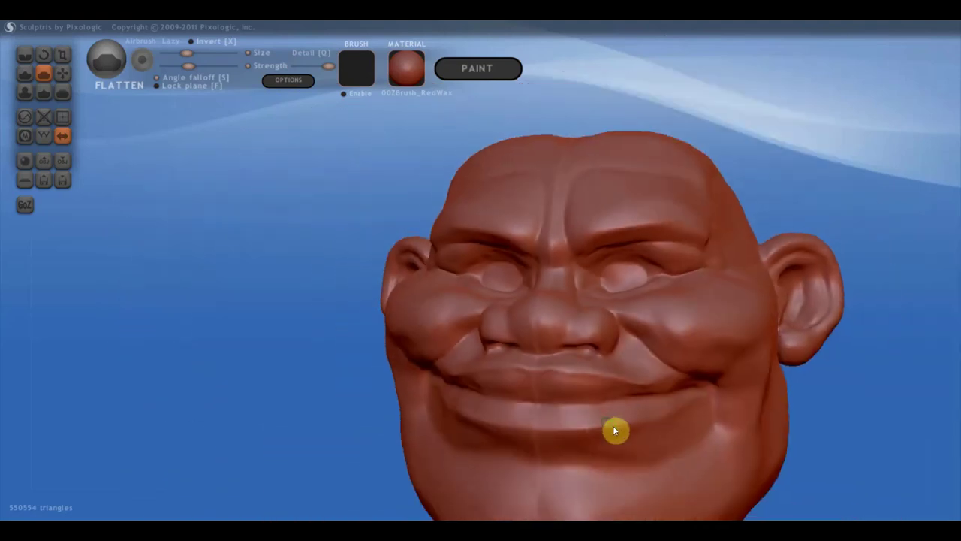
mouse_move(616, 432)
right_down()
mouse_move(653, 420)
mouse_move(638, 416)
right_up()
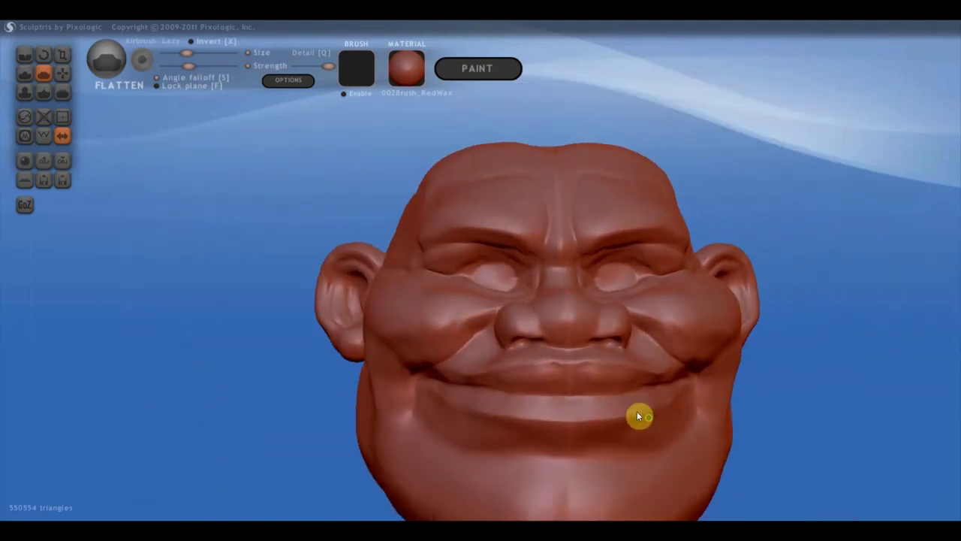
Crease a line along the lower lip and both mirrored mouth corners.
click(23, 56)
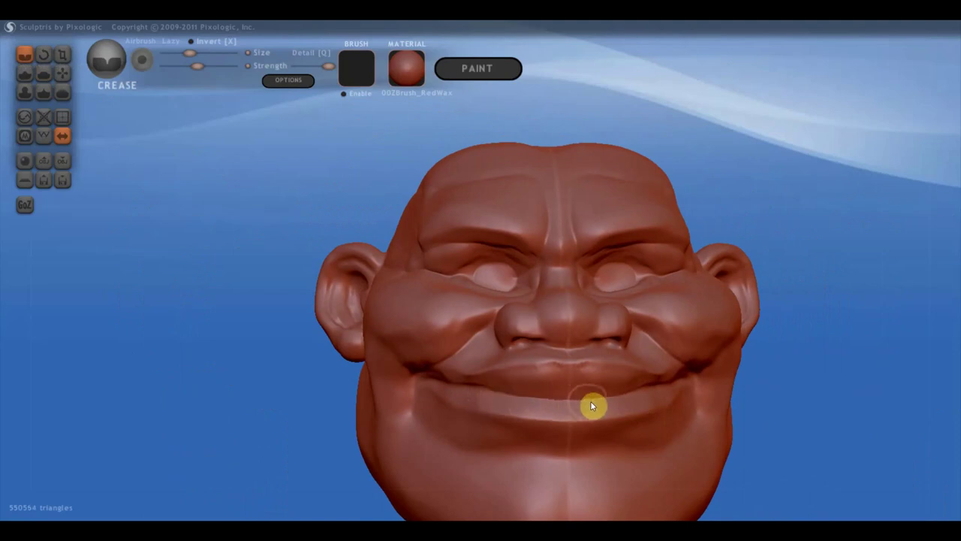
drag(536, 404, 584, 405)
mouse_move(464, 348)
mouse_down()
mouse_move(423, 363)
mouse_move(407, 382)
mouse_move(440, 362)
mouse_move(412, 369)
mouse_up()
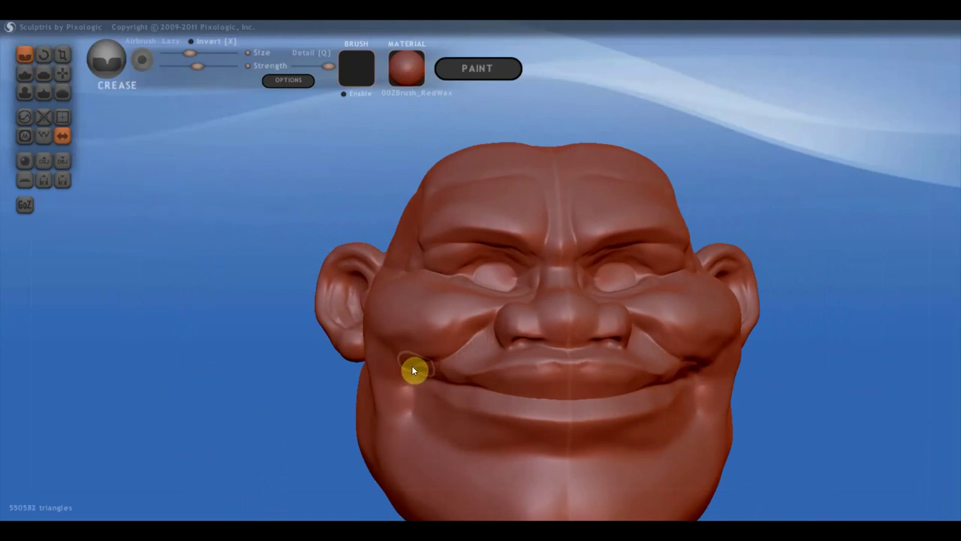
scroll(425, 338, down, 2)
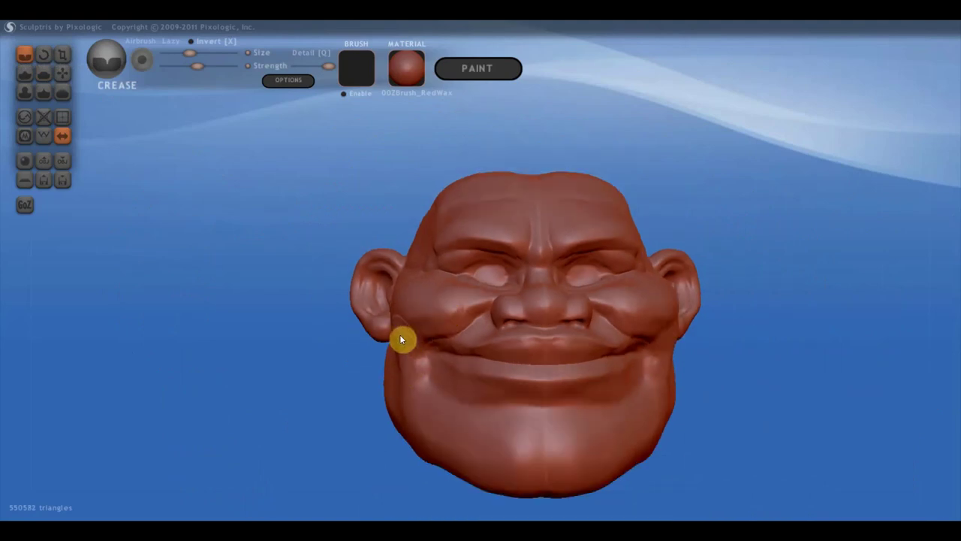
right_drag(414, 362, 473, 375)
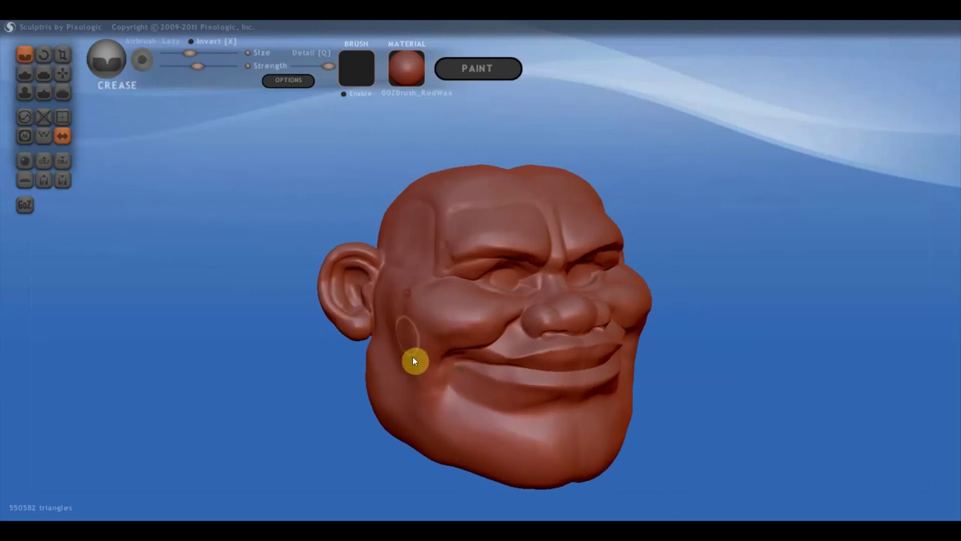
click(43, 73)
Enlarge the Flatten brush and flatten the cheek and jaw near the ear.
scroll(384, 354, down, 3)
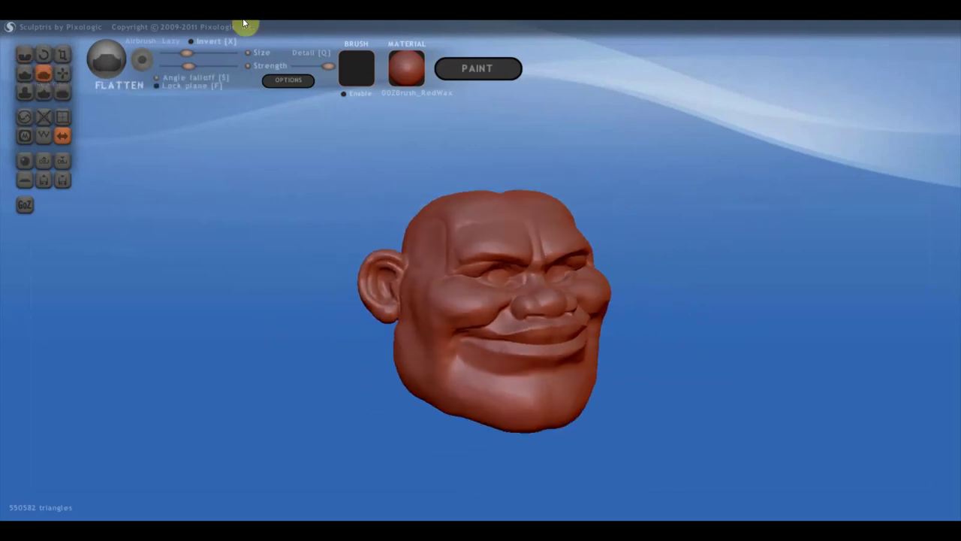
drag(204, 53, 196, 53)
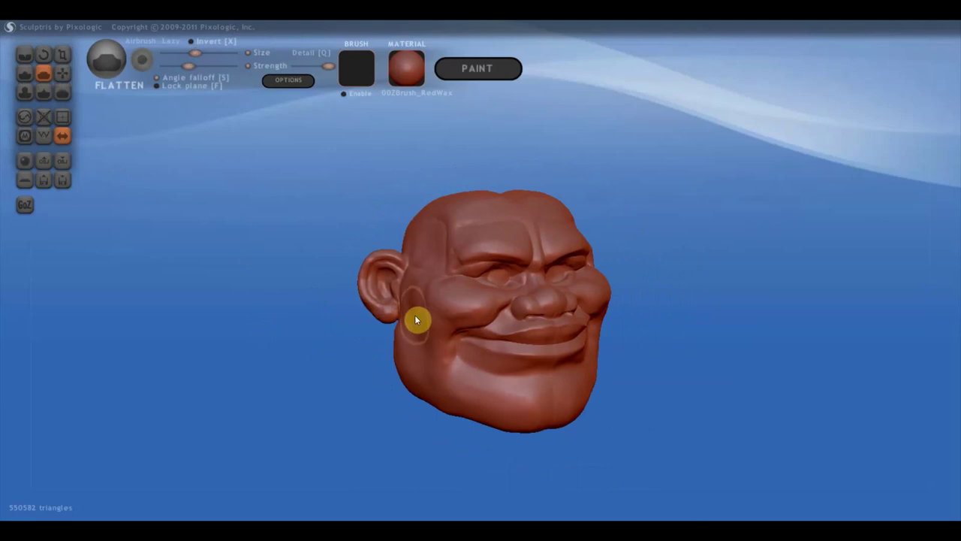
drag(410, 326, 409, 319)
Build up the cheeks in front of the ear and beside the mouth corner with Draw in Clay mode.
click(25, 72)
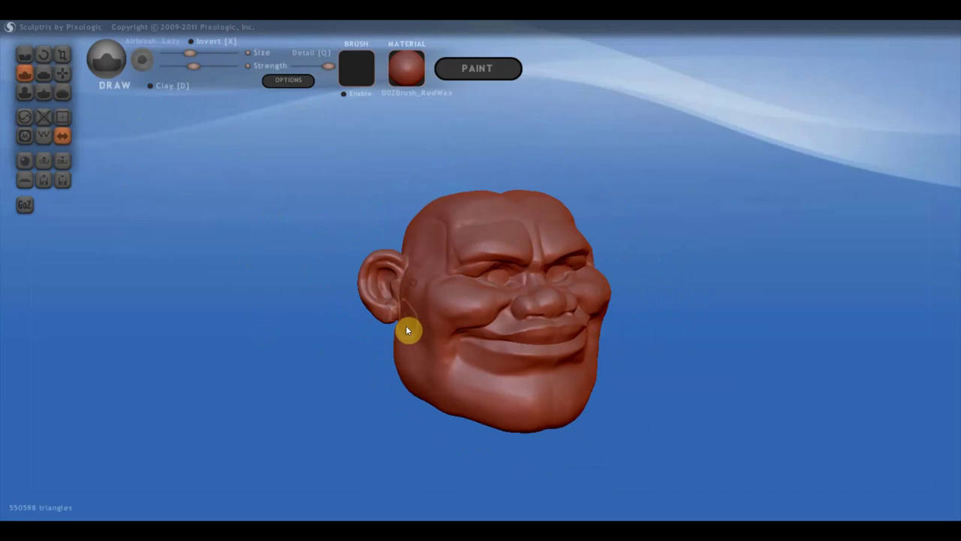
mouse_move(408, 328)
mouse_down()
mouse_move(408, 303)
mouse_move(408, 338)
mouse_up()
click(150, 86)
drag(429, 295, 456, 324)
drag(429, 357, 410, 323)
Flatten the side and lower cheek down toward the jaw.
click(43, 73)
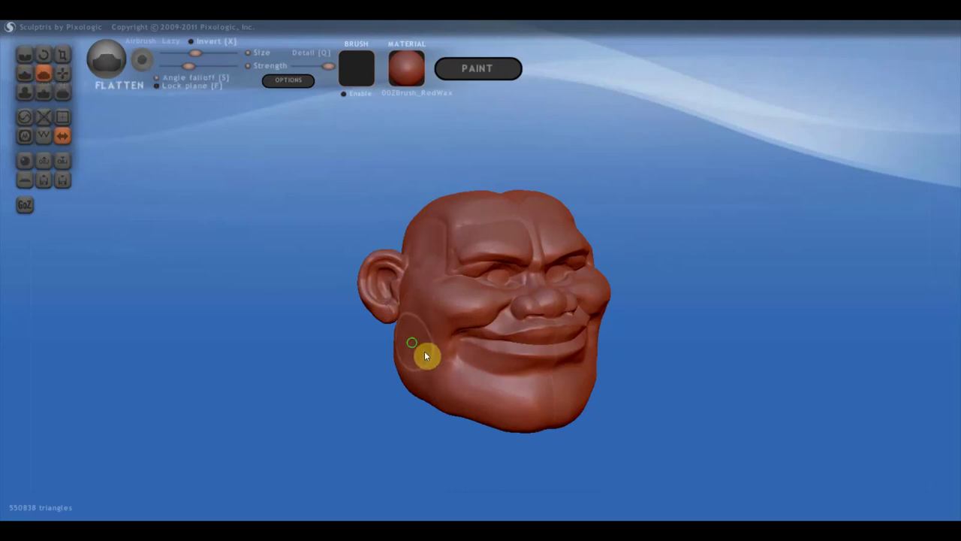
right_drag(424, 351, 456, 358)
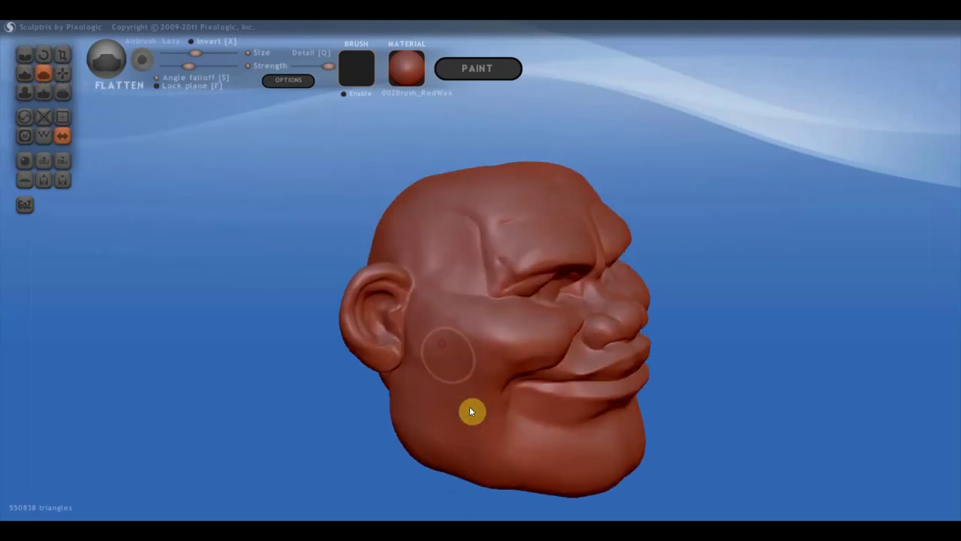
drag(457, 358, 481, 459)
drag(473, 417, 486, 437)
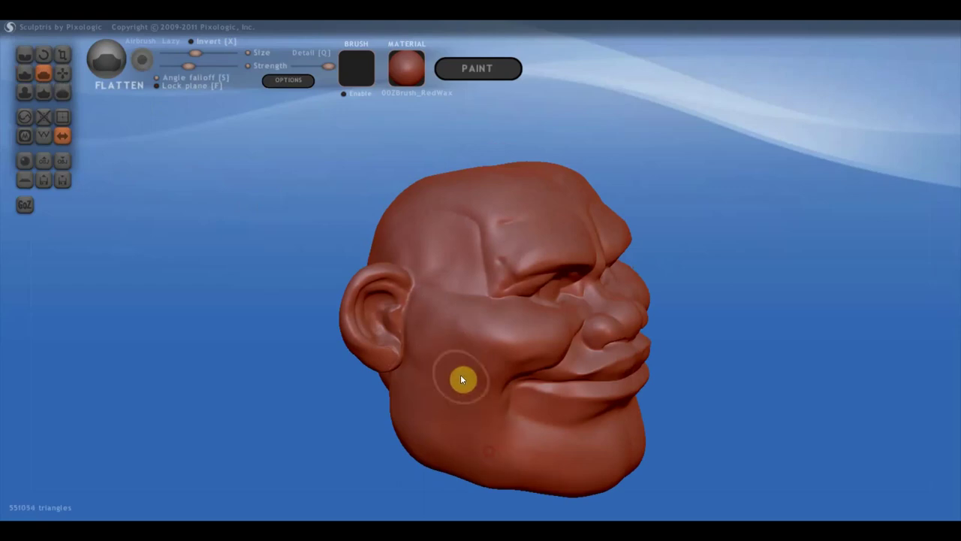
mouse_move(473, 398)
mouse_down()
mouse_move(457, 401)
mouse_move(423, 350)
mouse_up()
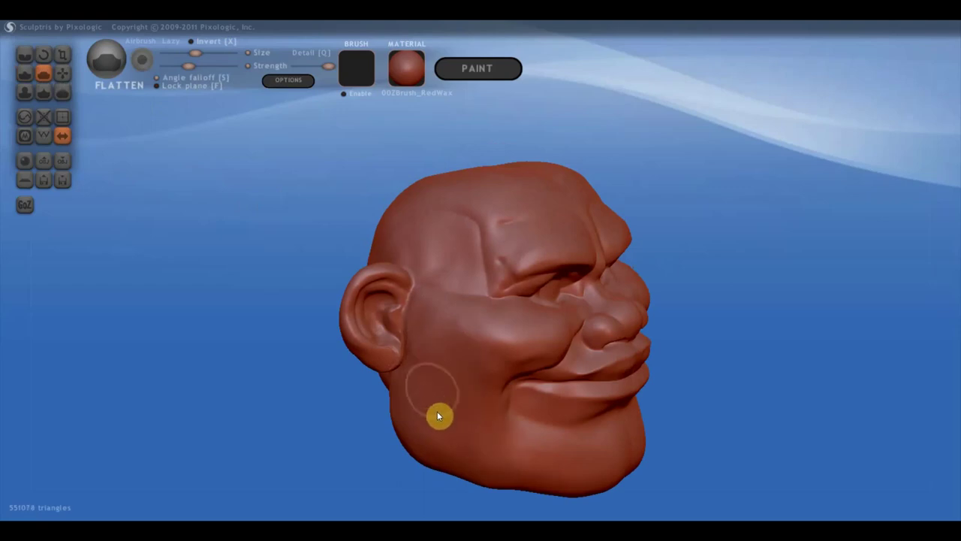
right_drag(440, 414, 348, 392)
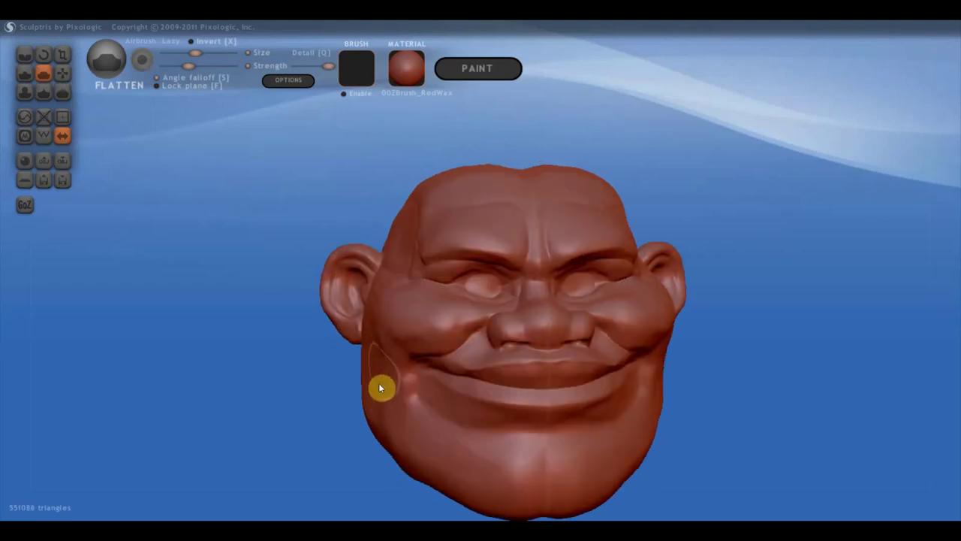
mouse_move(383, 388)
mouse_down()
mouse_move(396, 439)
mouse_move(377, 402)
mouse_move(426, 455)
mouse_up()
Flatten the jaw and cheek from tilted views, then recentre the head in front view.
scroll(407, 430, down, 2)
mouse_move(407, 435)
right_down()
mouse_move(450, 433)
mouse_move(501, 393)
right_up()
mouse_move(501, 393)
mouse_down()
mouse_move(521, 386)
mouse_move(441, 359)
mouse_move(467, 404)
mouse_up()
right_drag(467, 404, 487, 361)
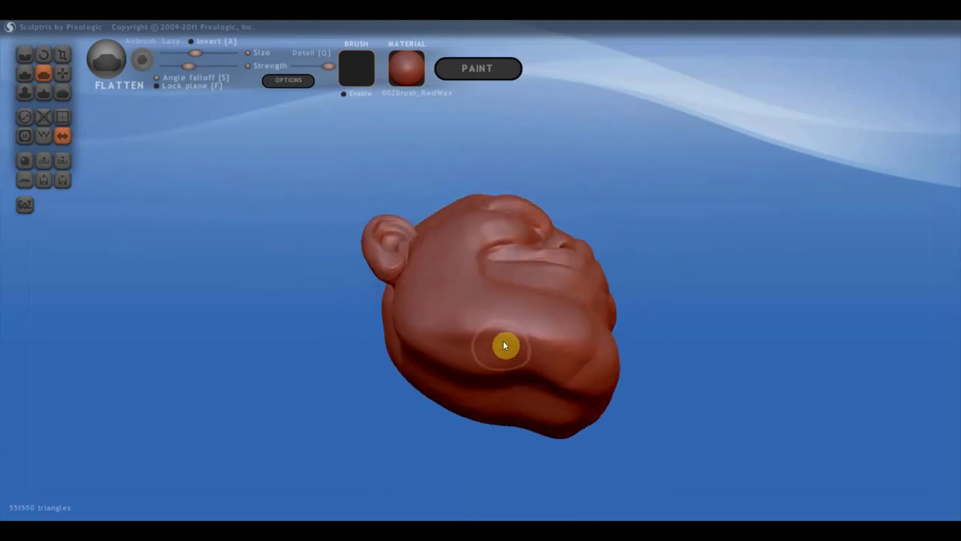
mouse_move(565, 338)
mouse_down()
mouse_move(489, 333)
mouse_move(472, 341)
mouse_up()
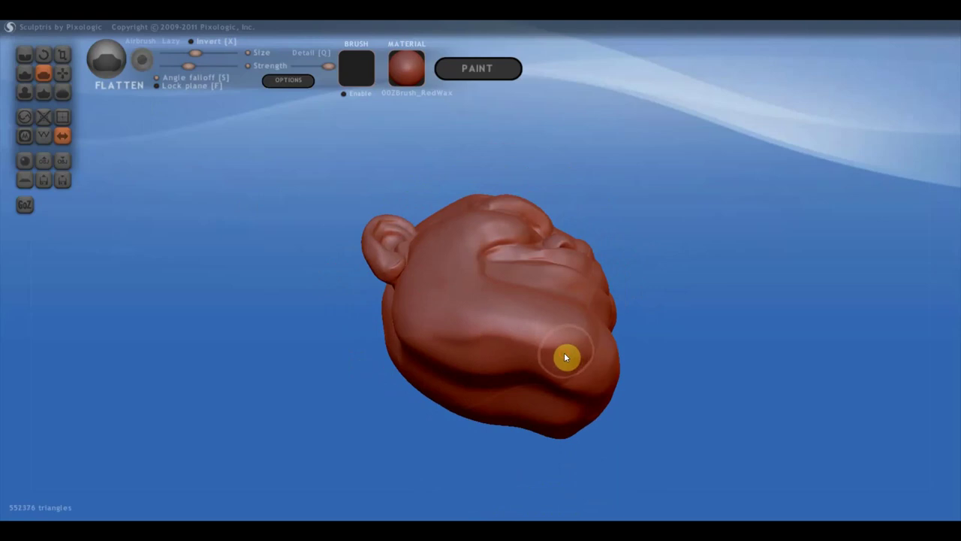
mouse_move(567, 359)
mouse_down()
mouse_move(376, 345)
mouse_move(556, 339)
mouse_move(464, 350)
mouse_move(564, 384)
mouse_up()
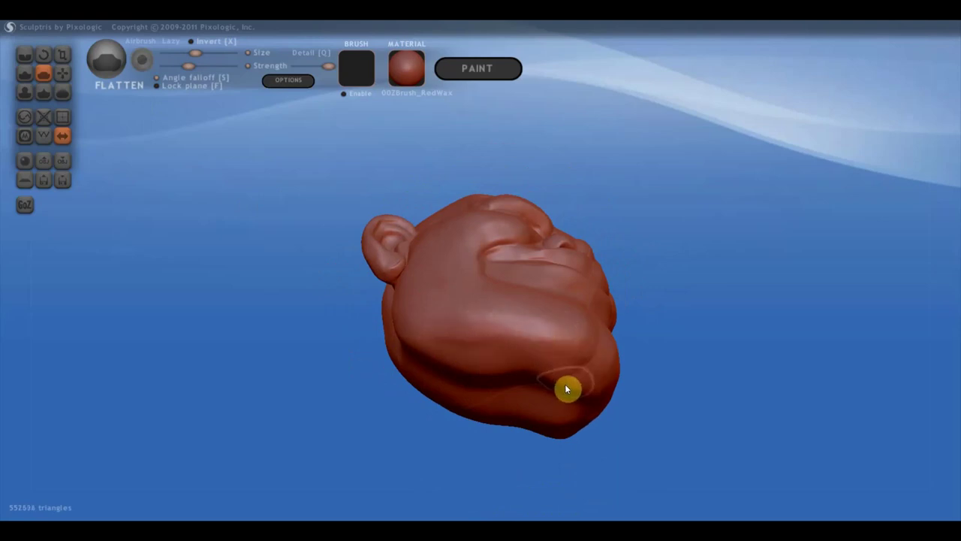
right_drag(565, 384, 548, 329)
mouse_move(549, 329)
mouse_down()
mouse_move(554, 309)
mouse_move(528, 275)
mouse_move(463, 285)
mouse_move(483, 289)
mouse_move(456, 273)
mouse_move(408, 328)
mouse_move(509, 262)
mouse_move(435, 287)
mouse_up()
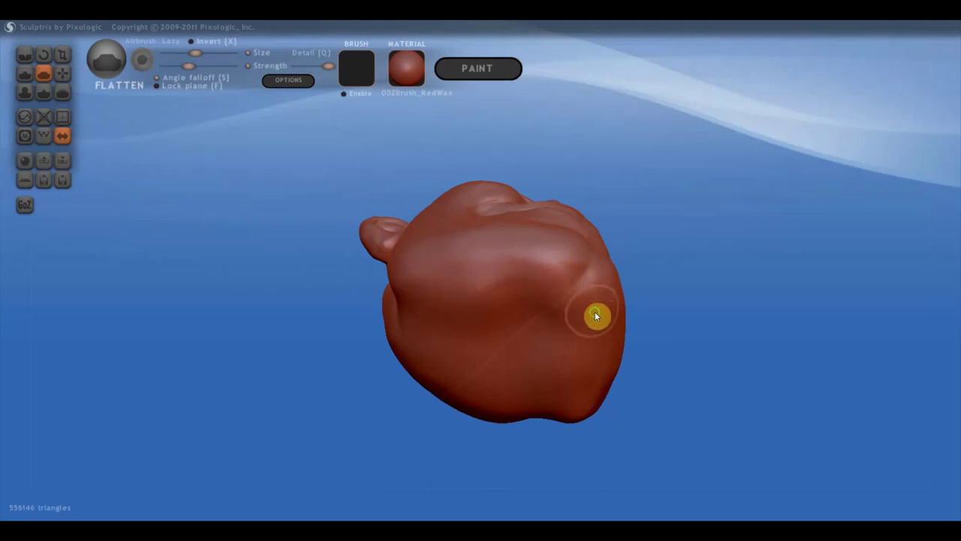
mouse_move(596, 315)
right_down()
mouse_move(540, 417)
mouse_move(513, 416)
right_up()
scroll(512, 417, up, 3)
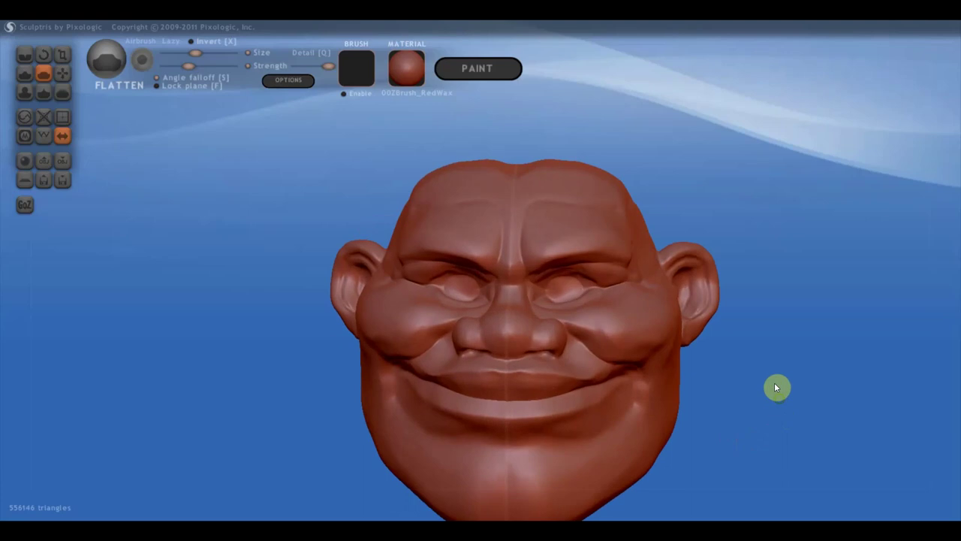
mouse_move(774, 382)
alt+right_down()
mouse_move(781, 339)
mouse_move(724, 338)
mouse_move(736, 334)
alt+right_up()
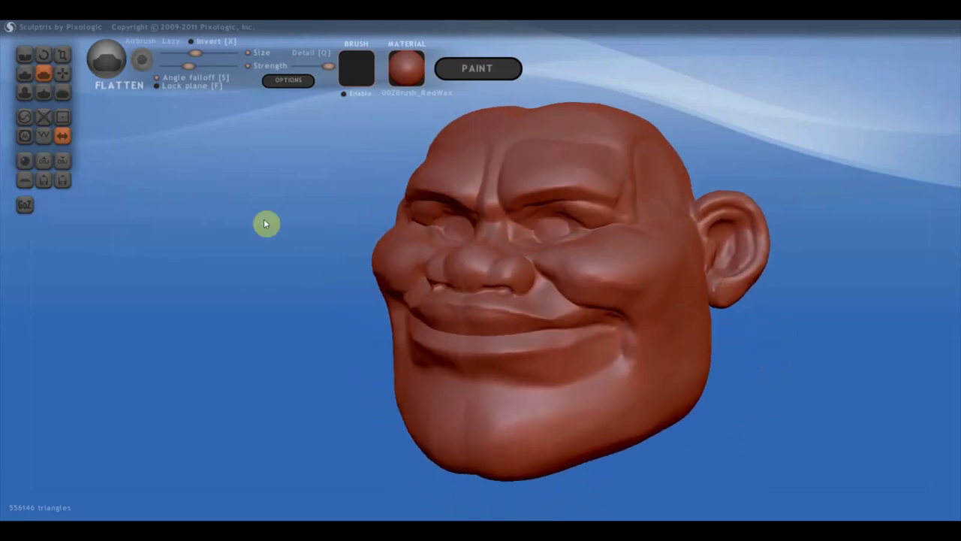
Pull the mouth corners and cheeks slightly outward and down with the Grab brush.
click(63, 73)
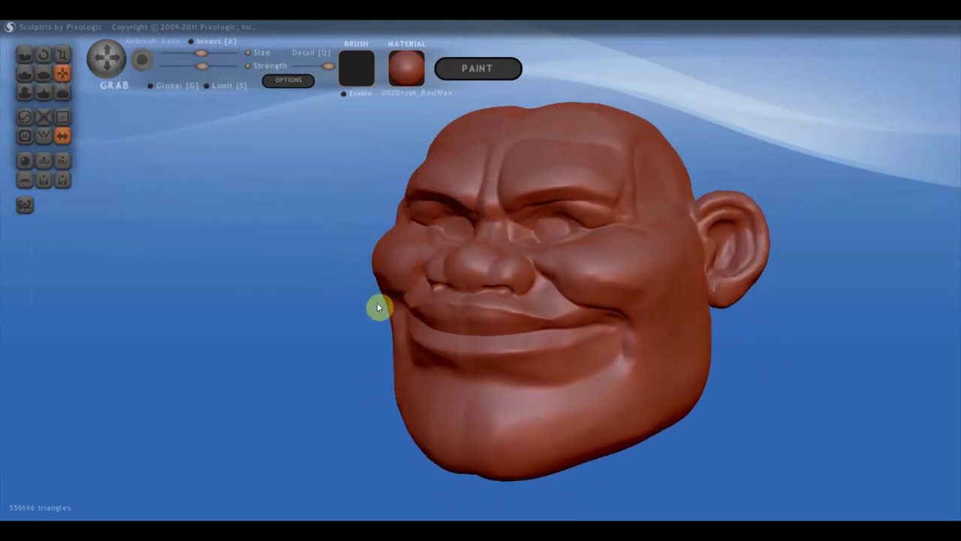
drag(386, 303, 378, 315)
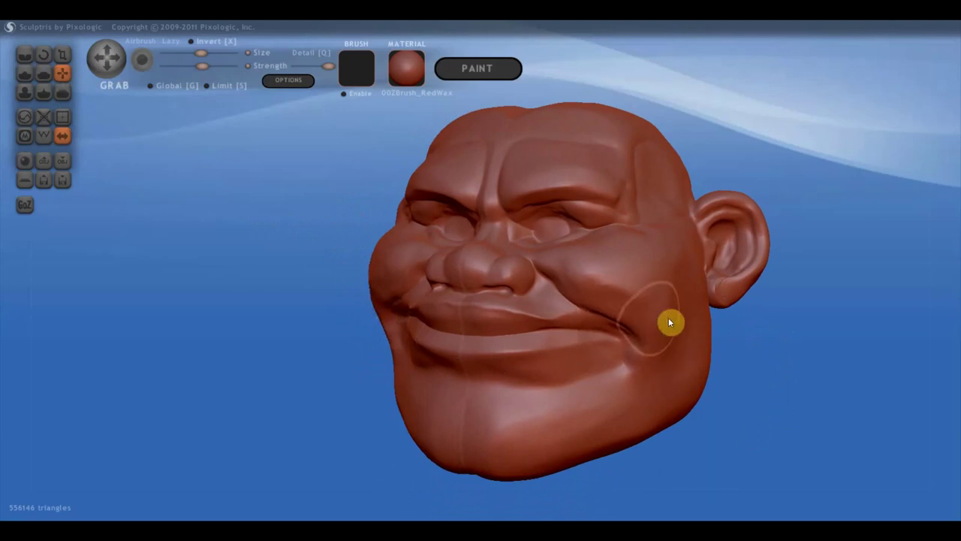
drag(650, 323, 654, 324)
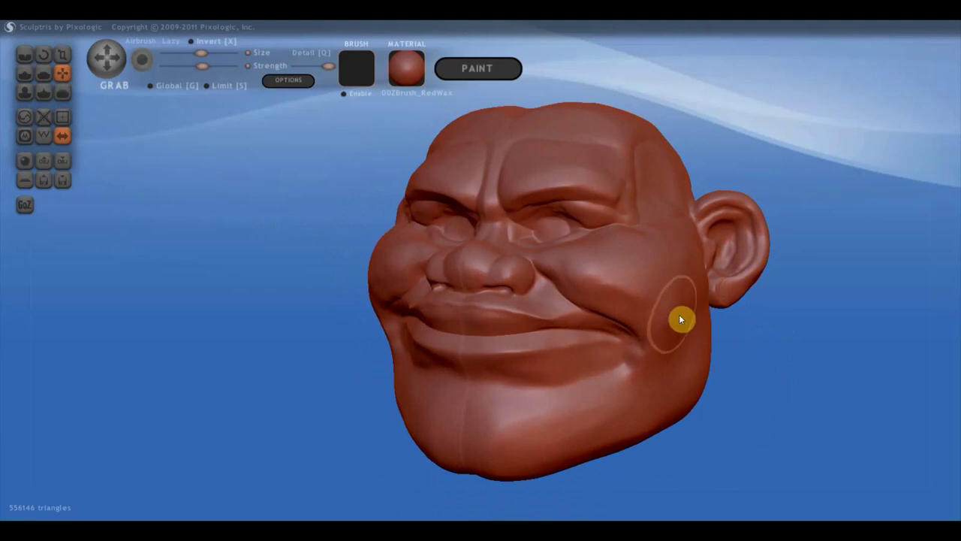
right_drag(680, 320, 741, 302)
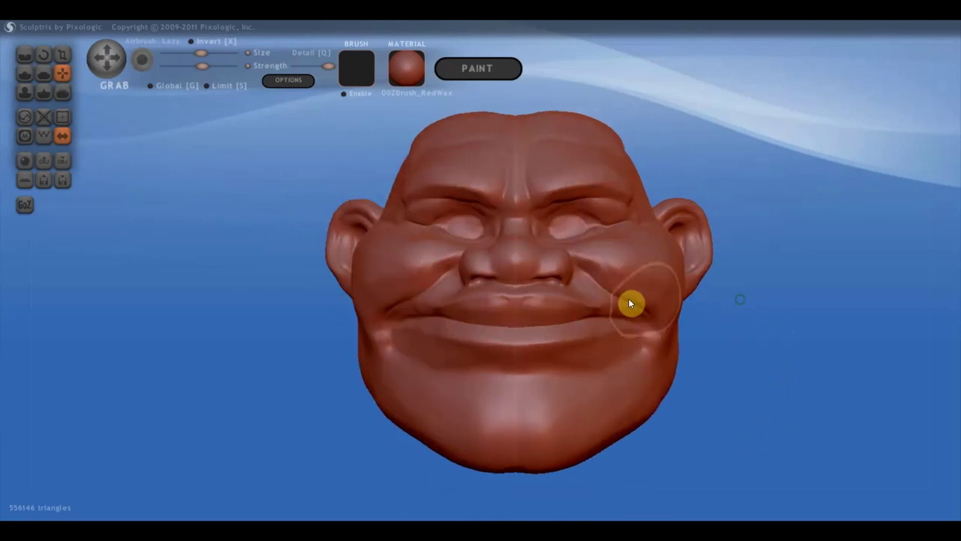
Try pulling the lower cheek toward the ear, then undo that pull.
click(383, 216)
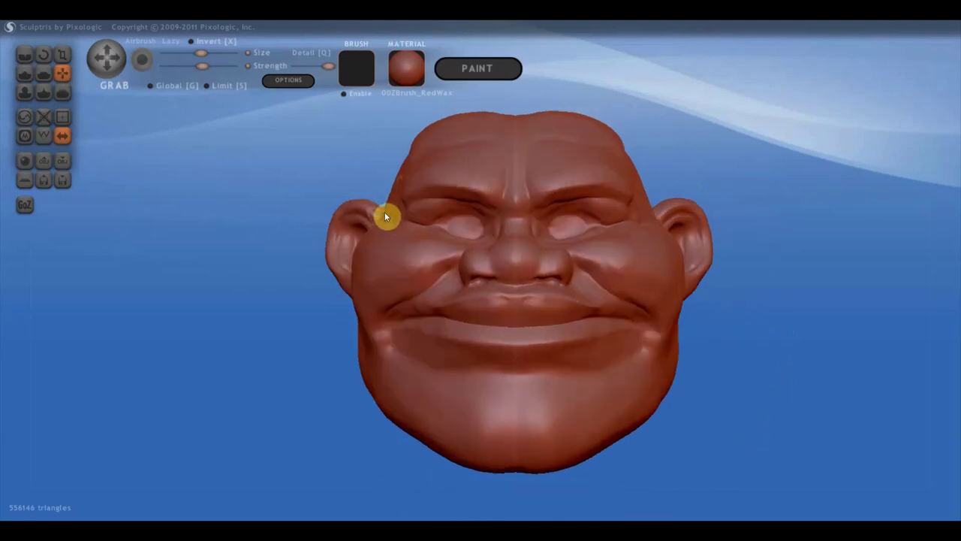
drag(385, 343, 359, 251)
key(ctrl+z)
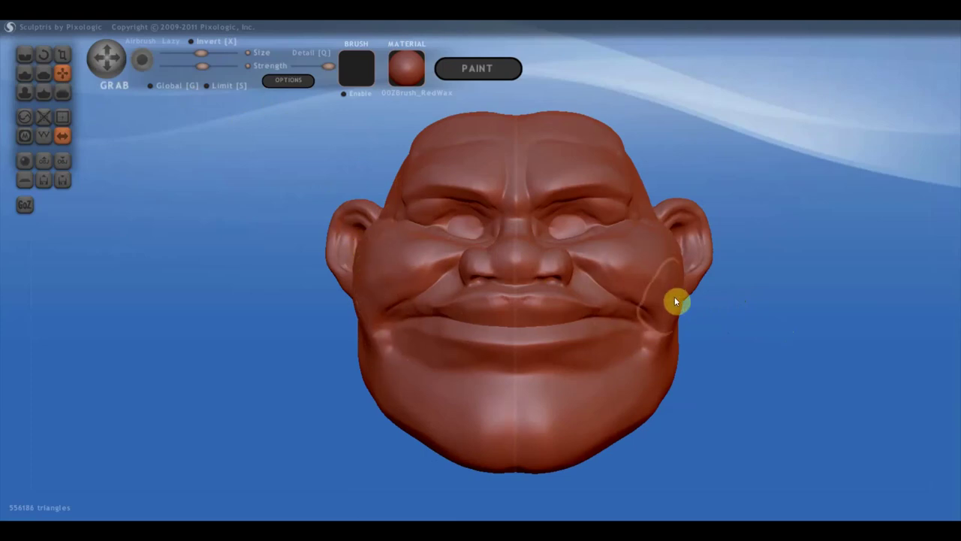
click(678, 291)
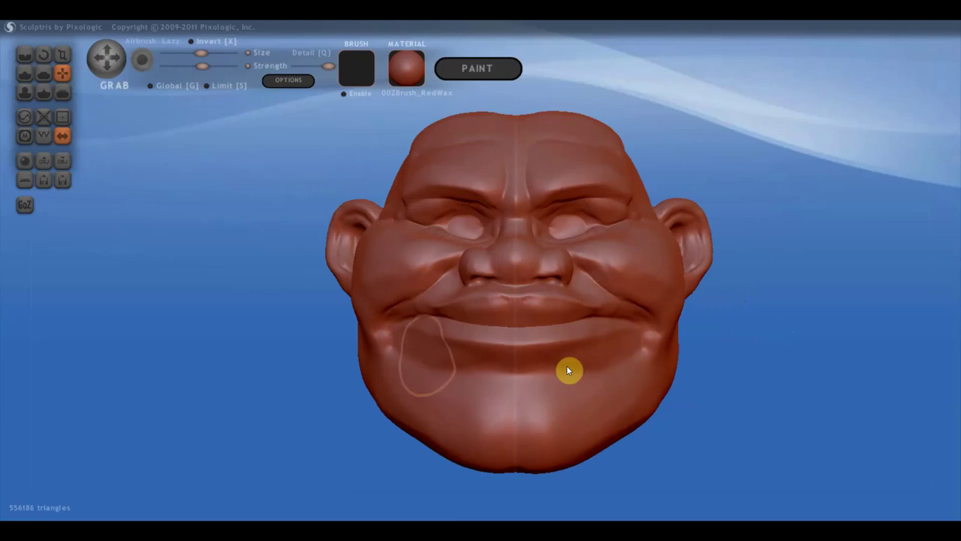
mouse_move(802, 339)
mouse_down()
mouse_move(734, 358)
mouse_move(860, 339)
mouse_move(824, 356)
mouse_move(771, 350)
mouse_up()
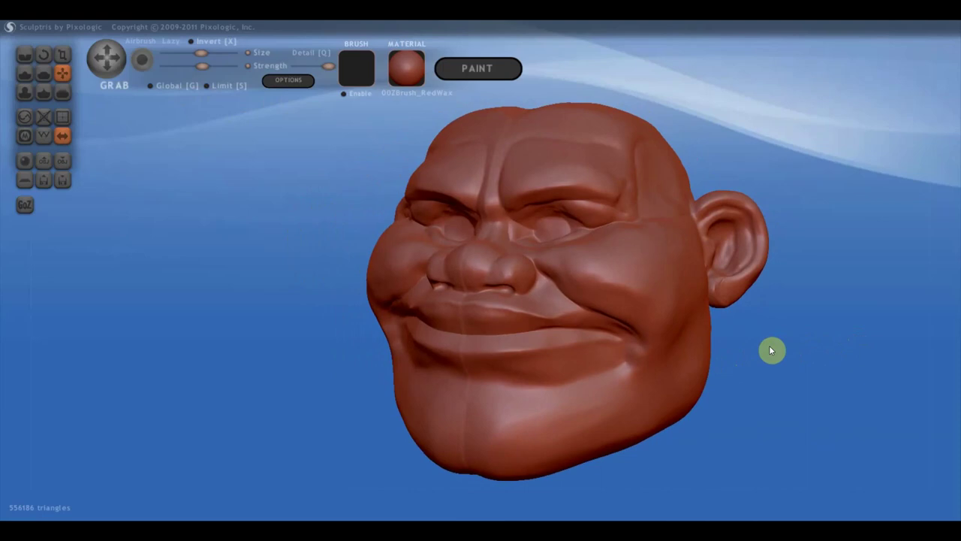